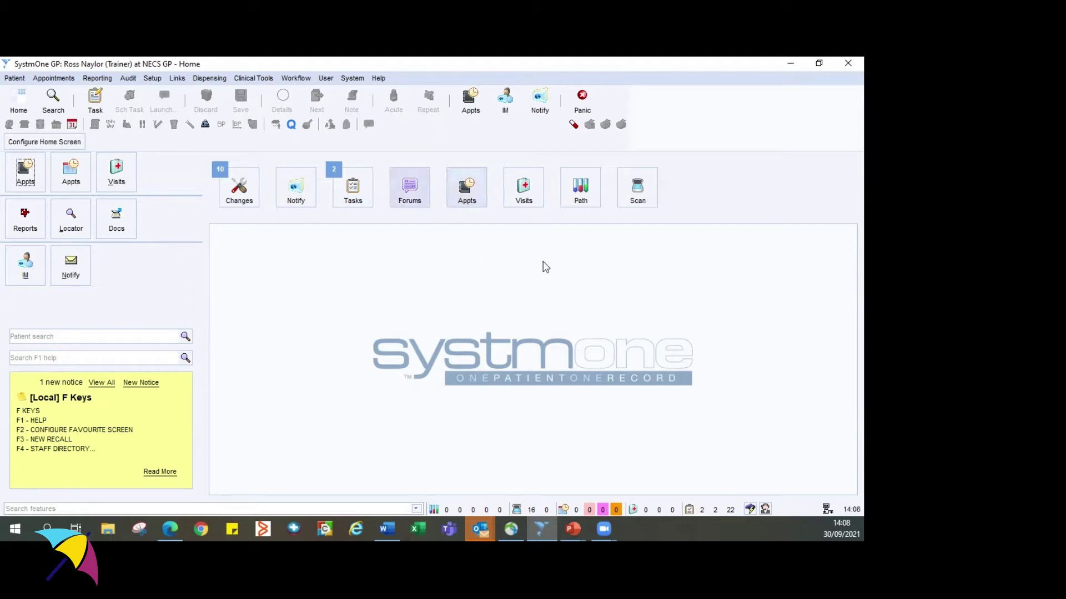
- Open the organisation preferences and review the list of existing appointment bookmarks
click(153, 80)
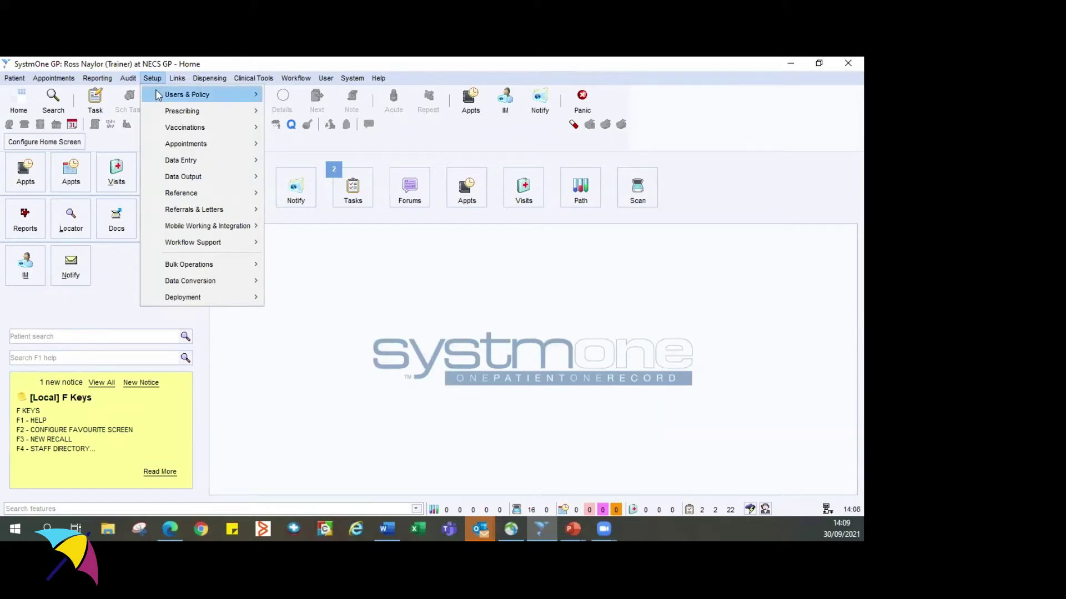
mouse_move(155, 91)
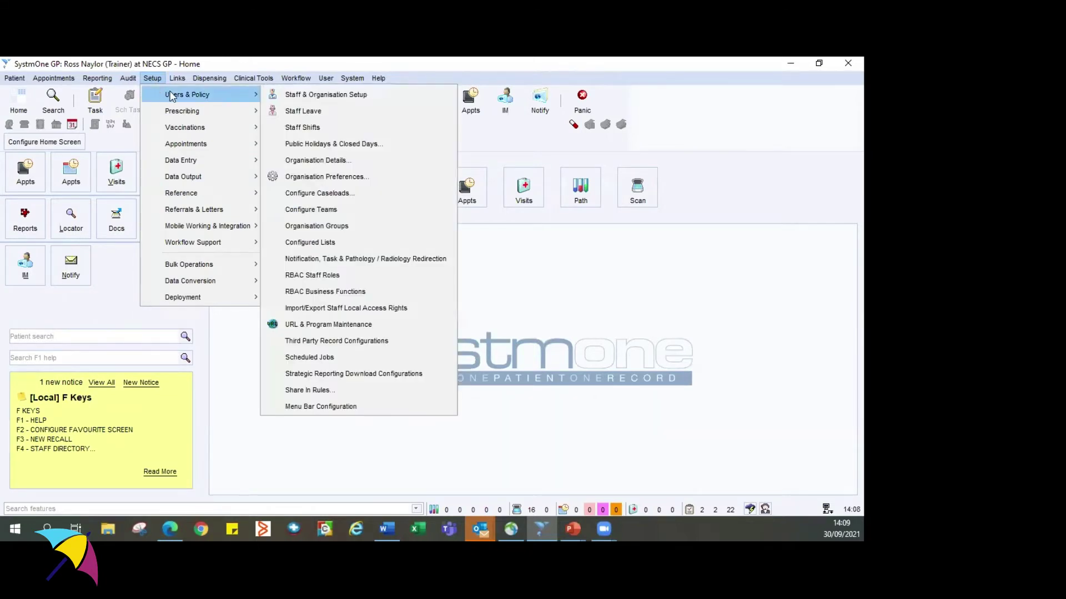
click(309, 179)
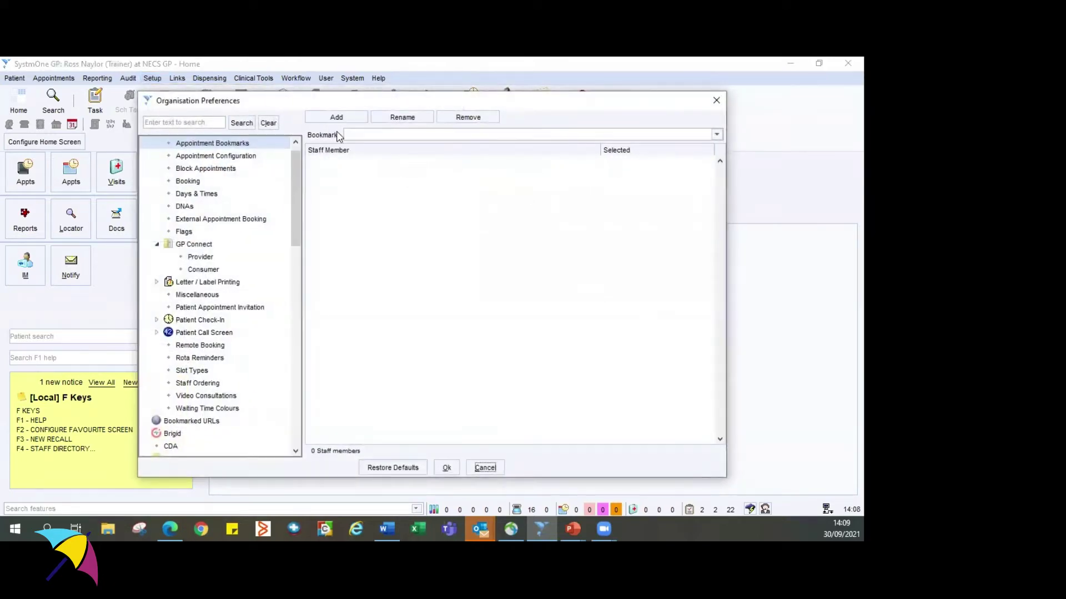
scroll(249, 210, up, 1)
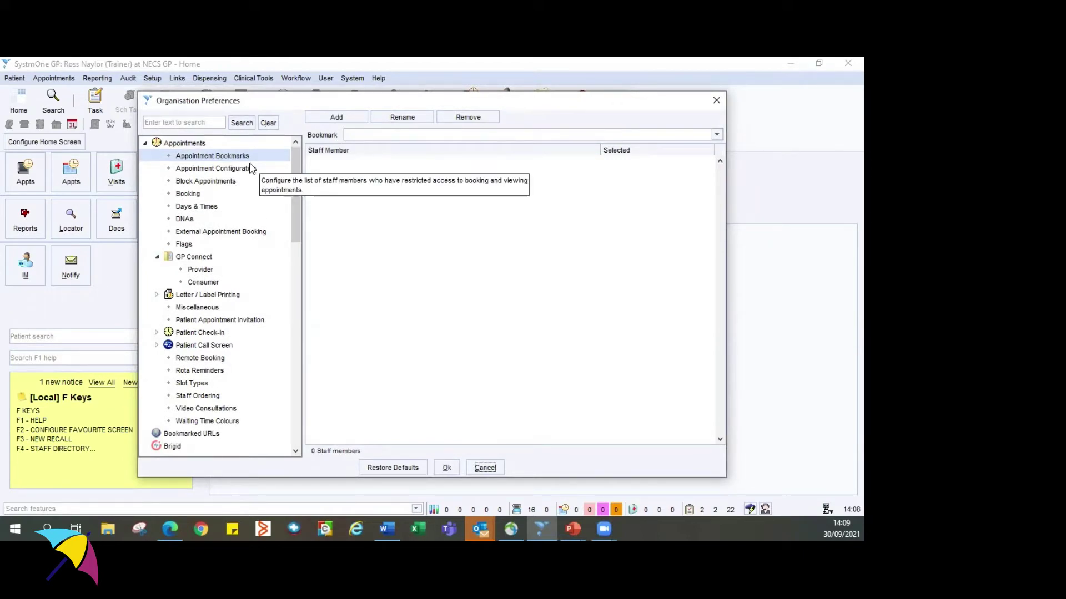
click(274, 159)
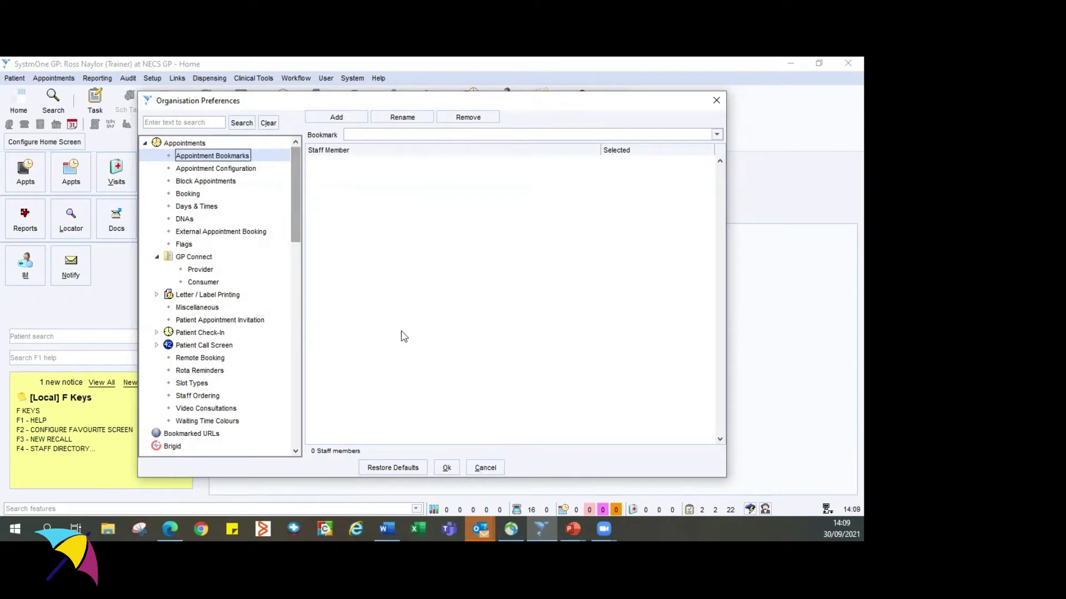
click(467, 135)
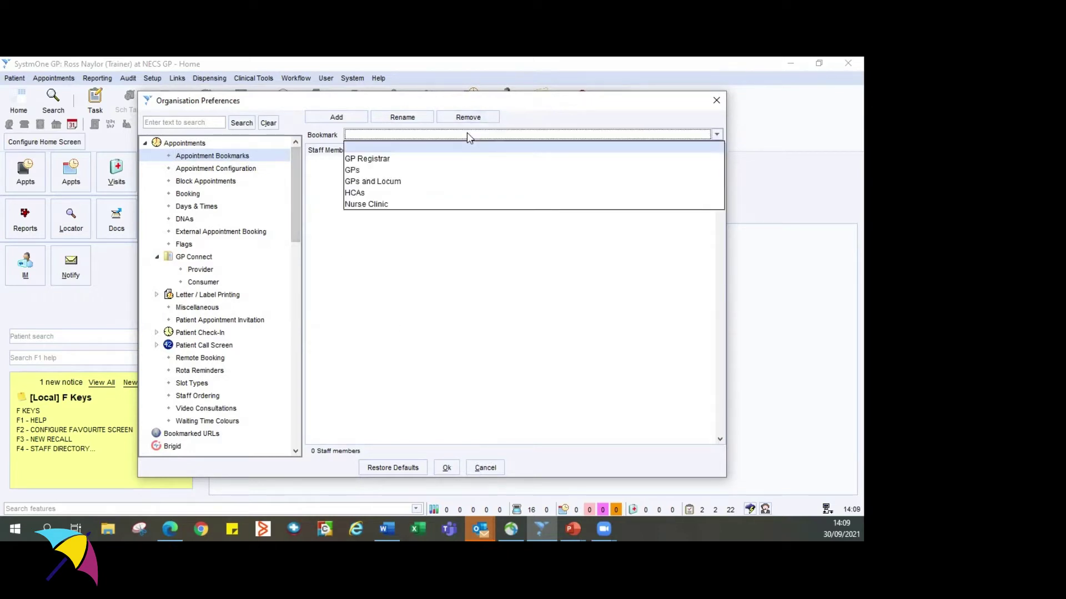
click(468, 136)
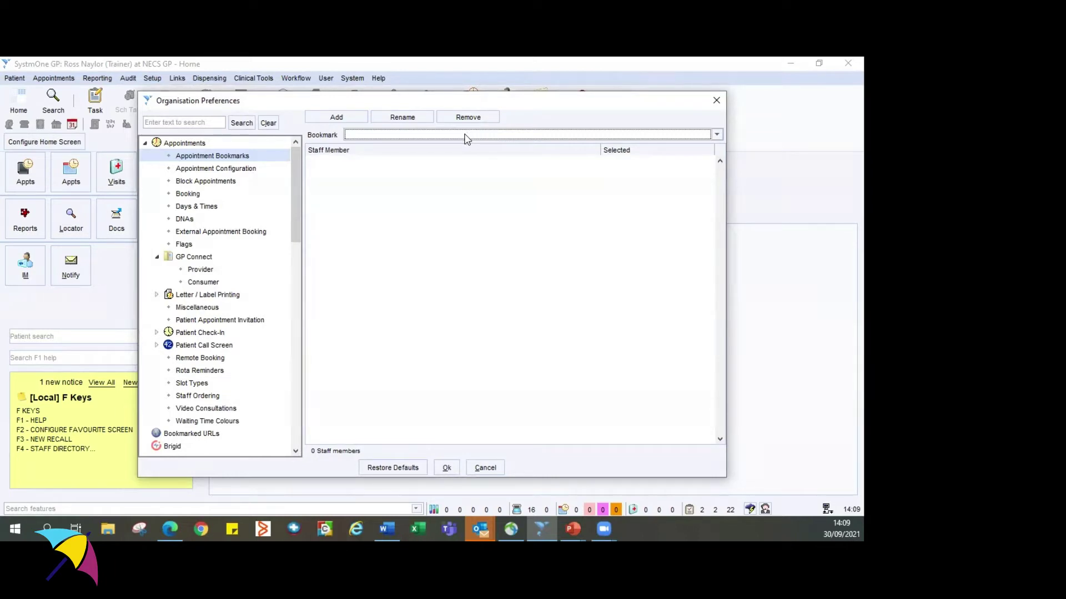
click(465, 136)
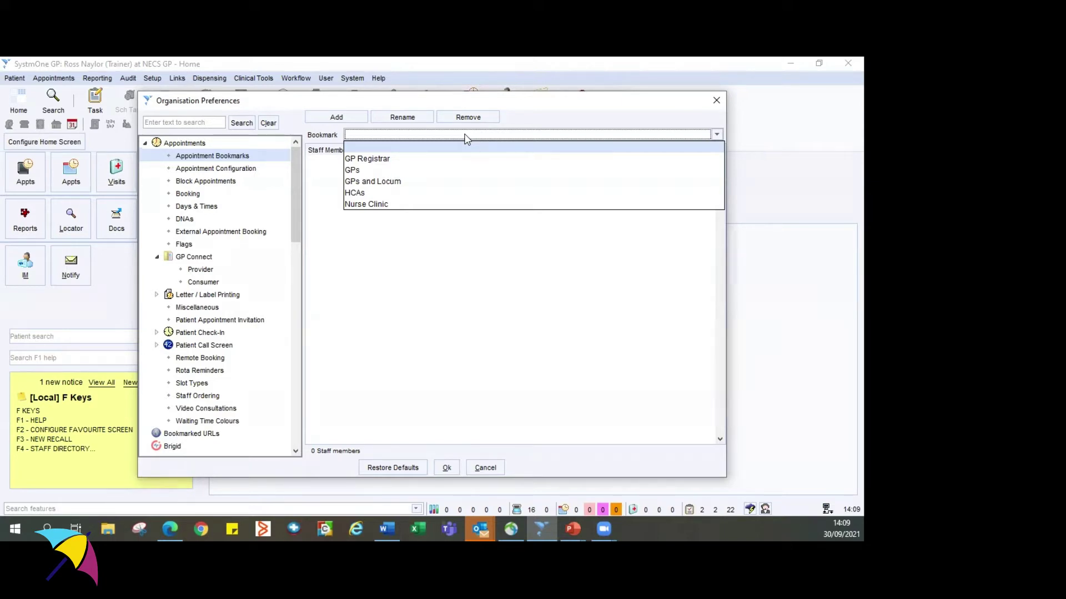
- Search the organisation preferences for "free slot" and cancel out of the preferences without changes
key(Down)
key(Return)
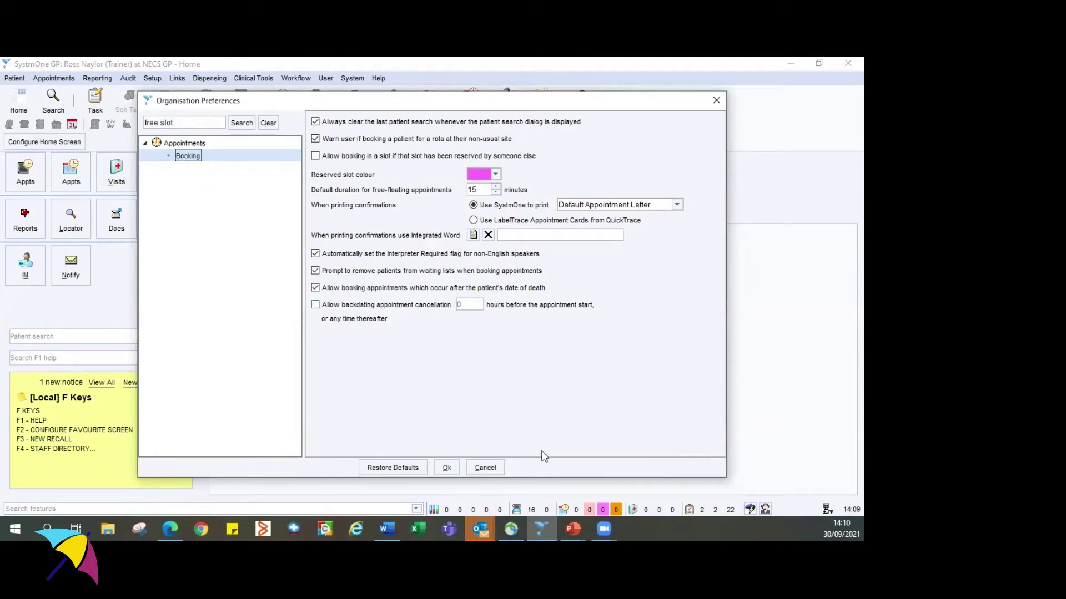
click(483, 472)
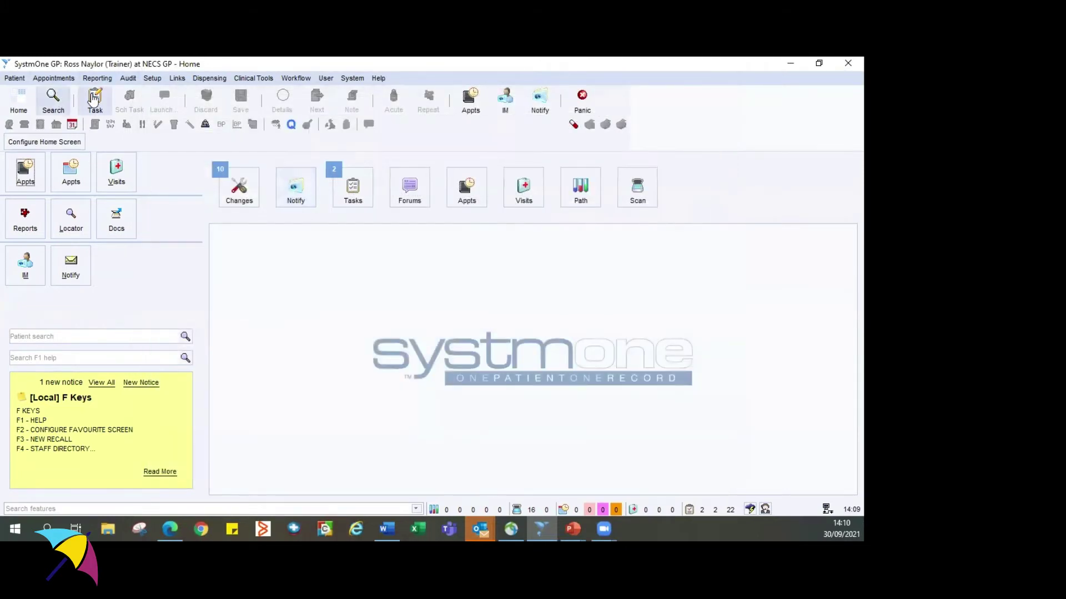
- Open the Appointment Ledger, view its Free Slot Search filters and close the search
click(54, 78)
click(71, 112)
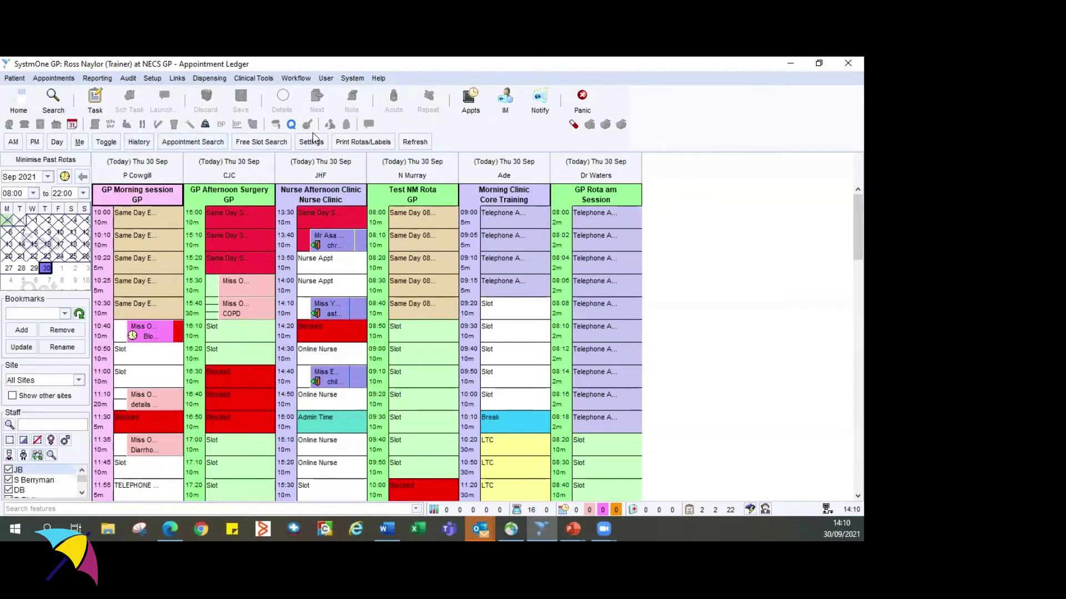
click(280, 143)
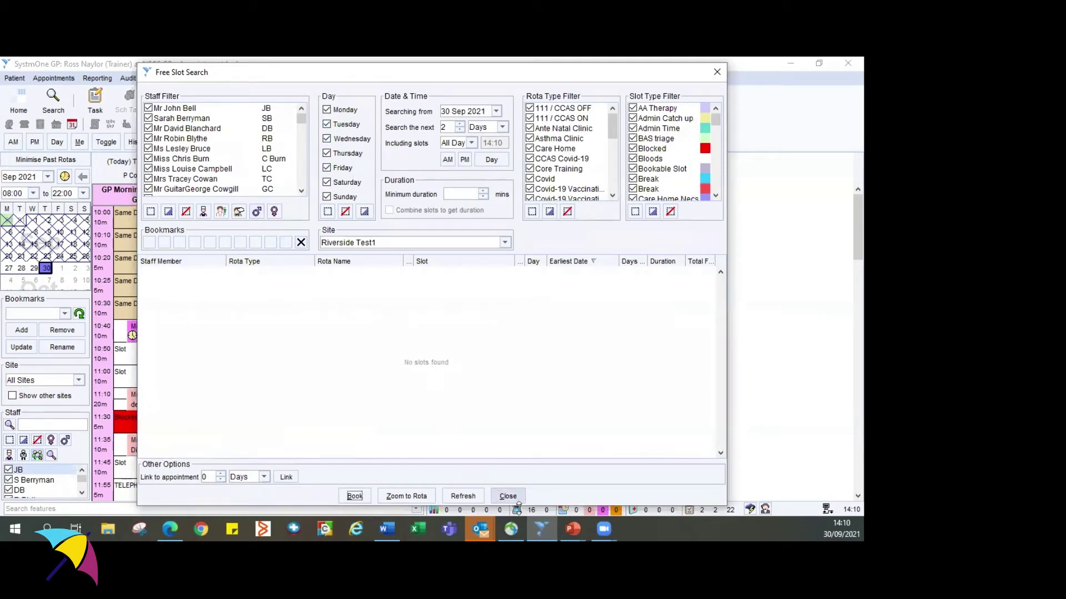
click(507, 496)
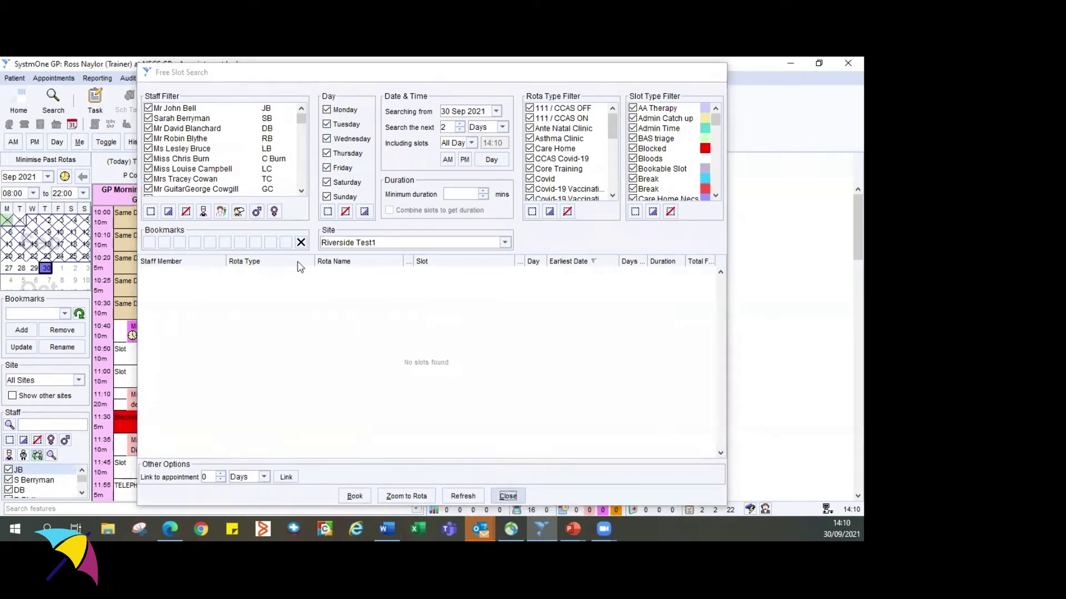
- Check the Appointments Ledger Settings and recheck the Free Slot Search window, closing each without changes
click(311, 142)
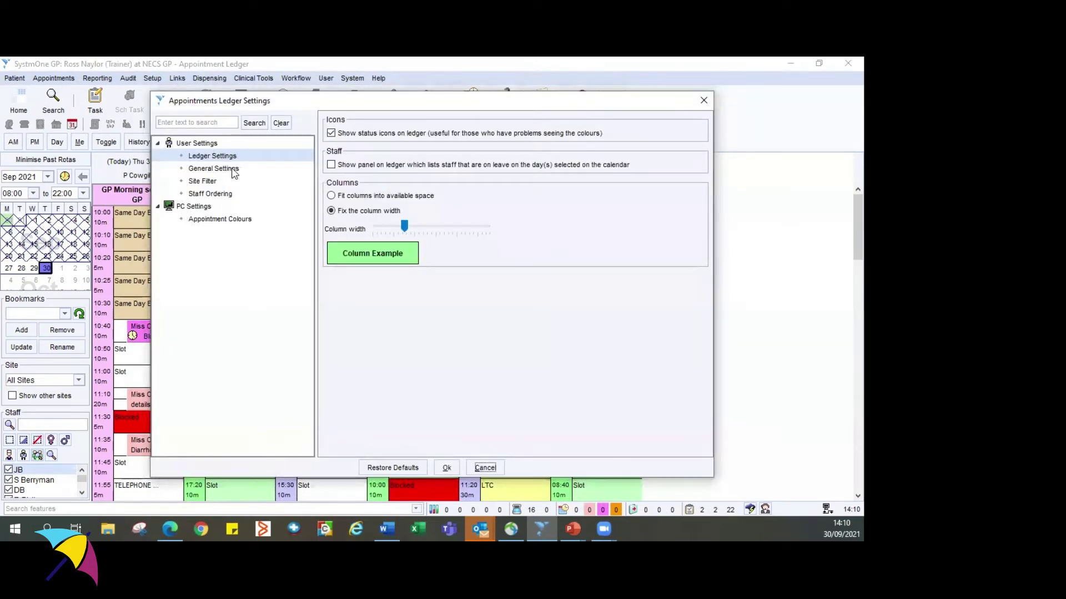
click(701, 100)
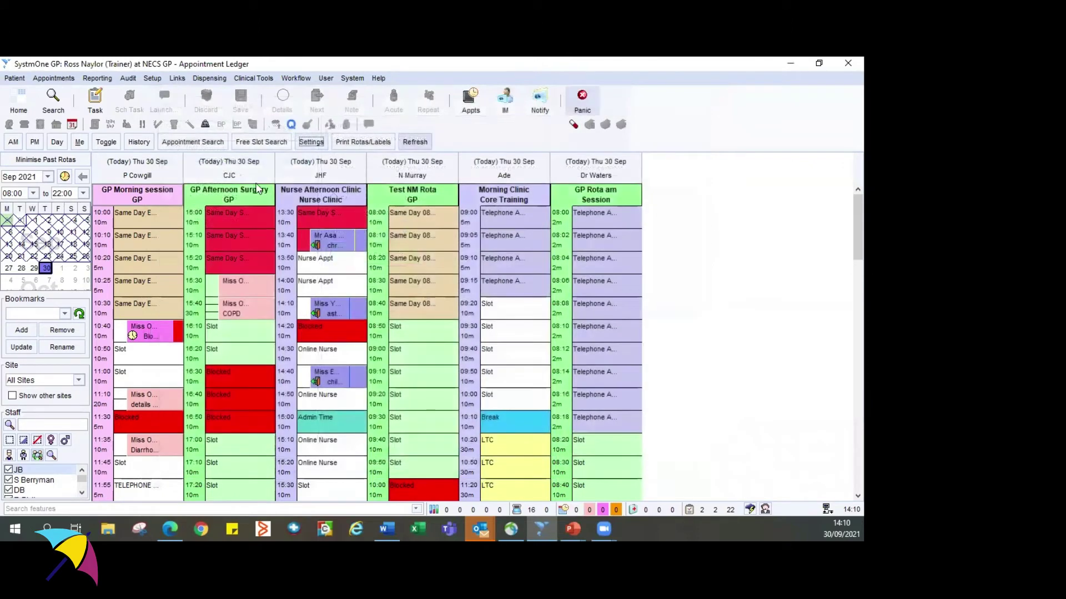
click(263, 142)
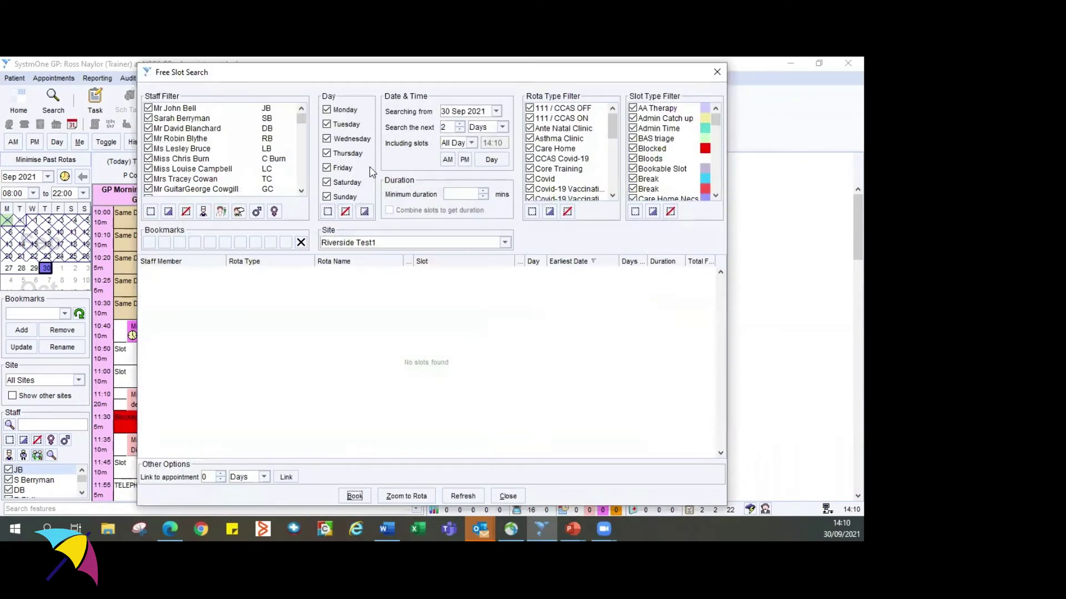
click(717, 72)
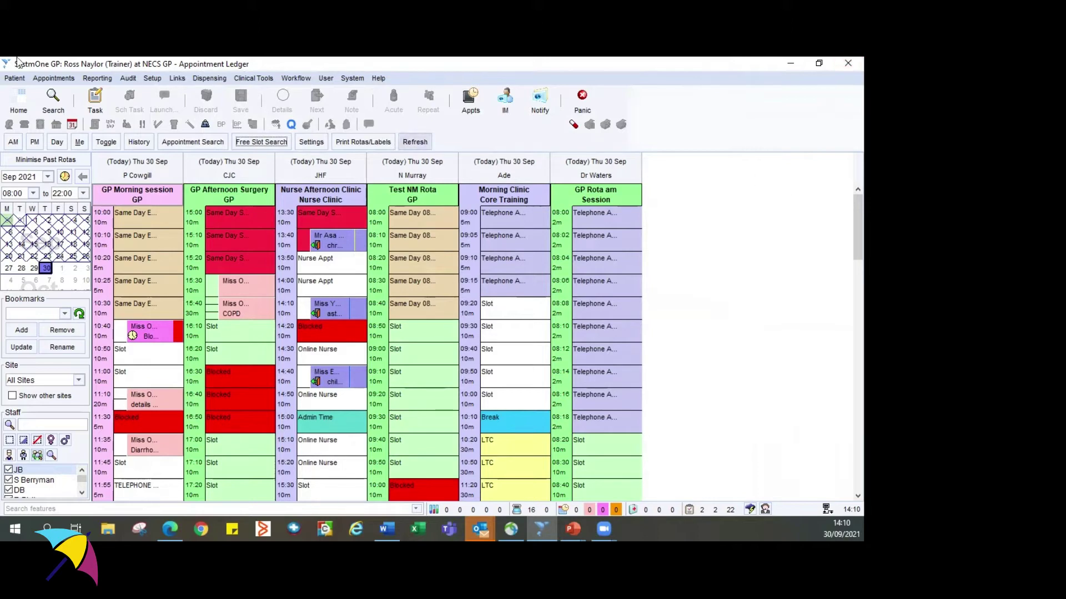
- Reopen the organisation preferences and view the Appointment Configuration restrictions for staff members
click(152, 78)
mouse_move(187, 94)
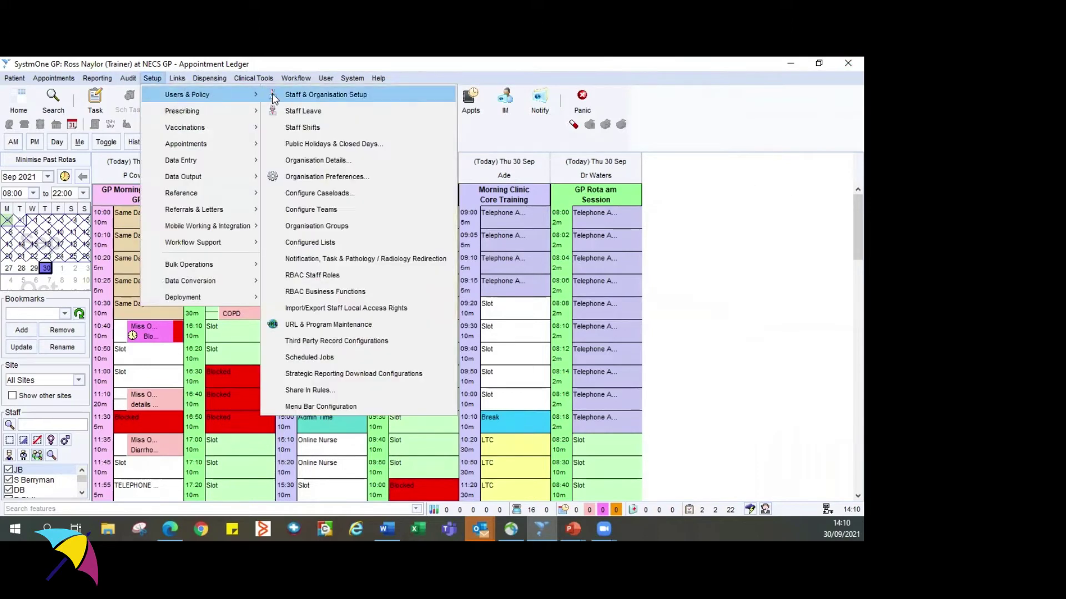
click(311, 175)
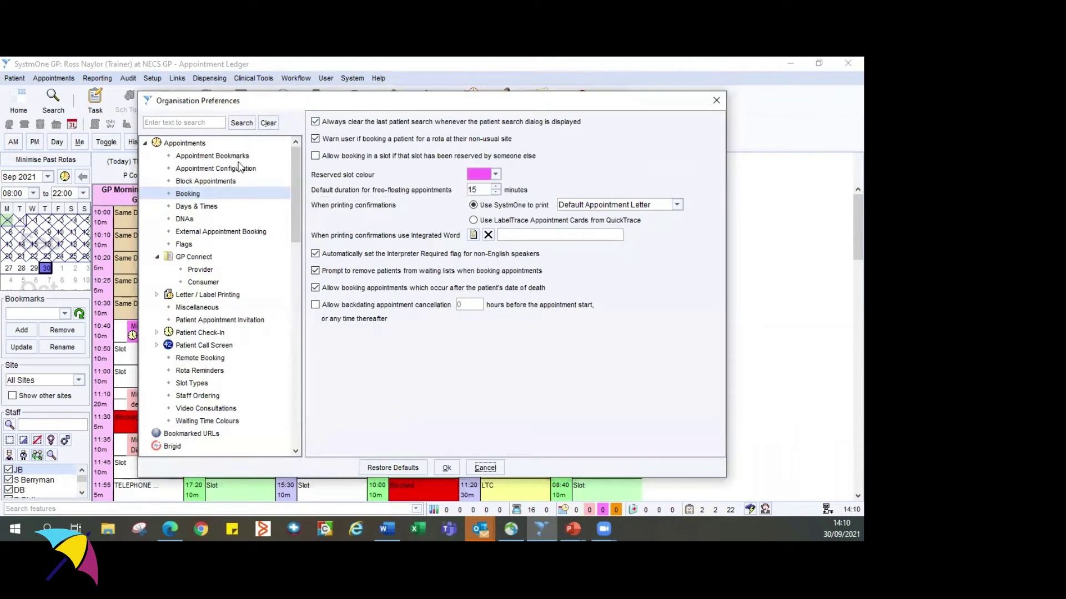
click(240, 169)
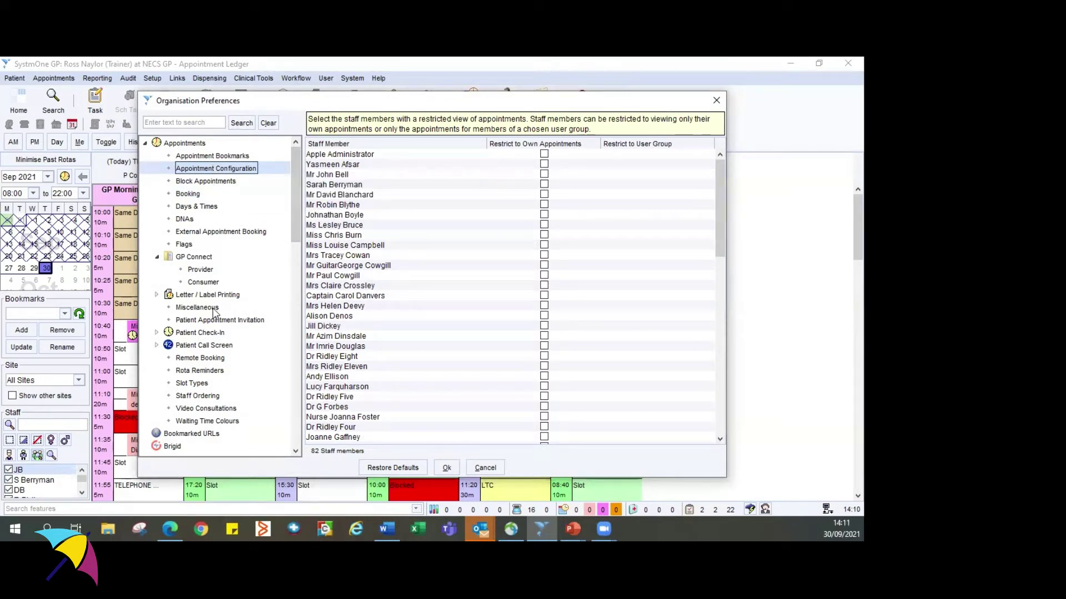
- Review the Staff Ordering list for the appointments screens and close the organisation preferences
scroll(215, 280, down, 2)
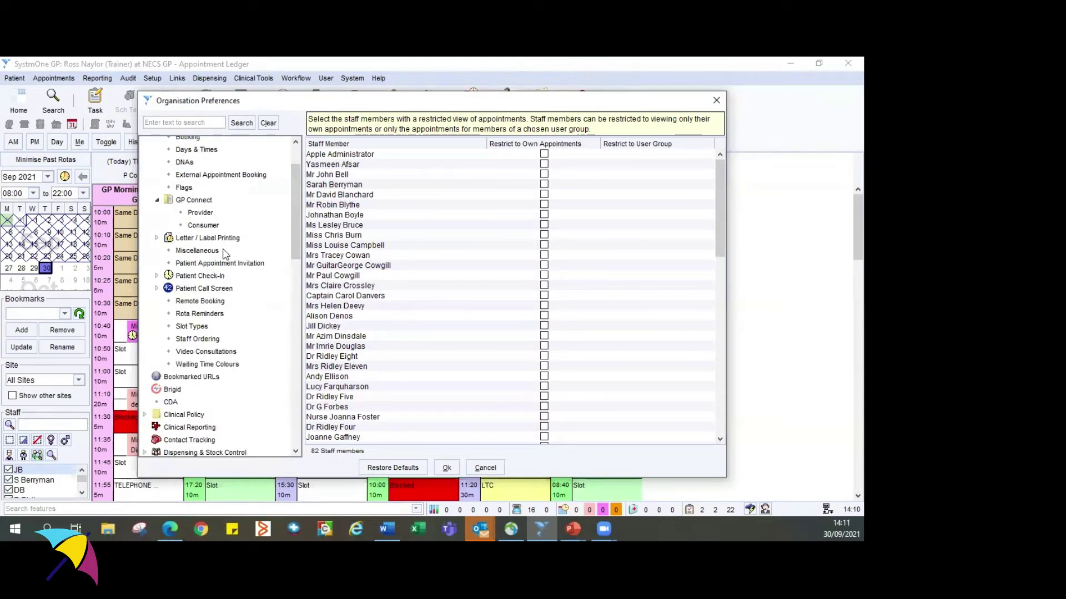
click(210, 338)
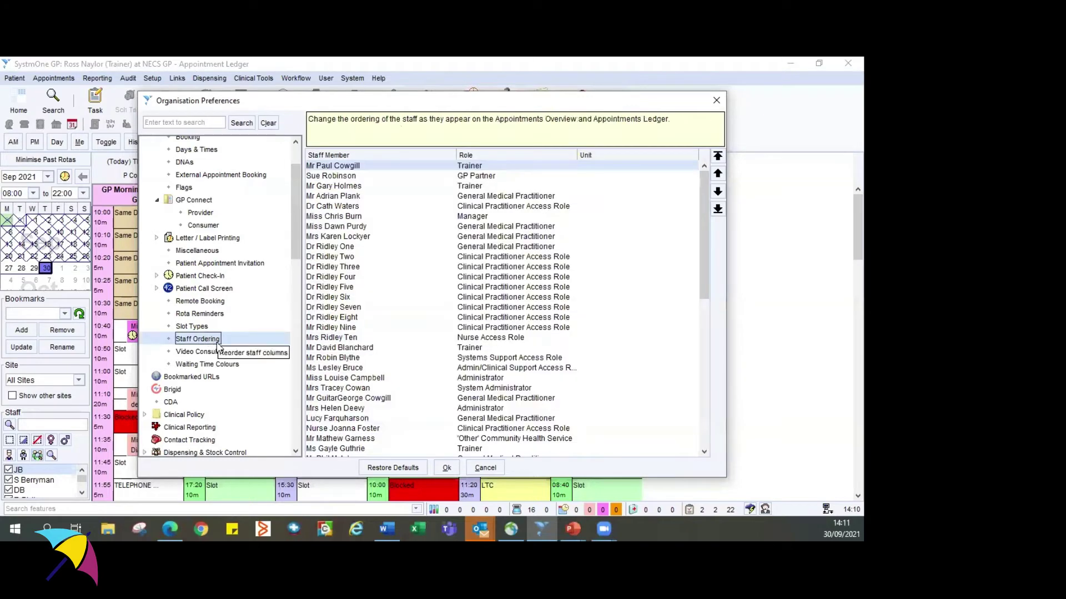
scroll(411, 276, down, 6)
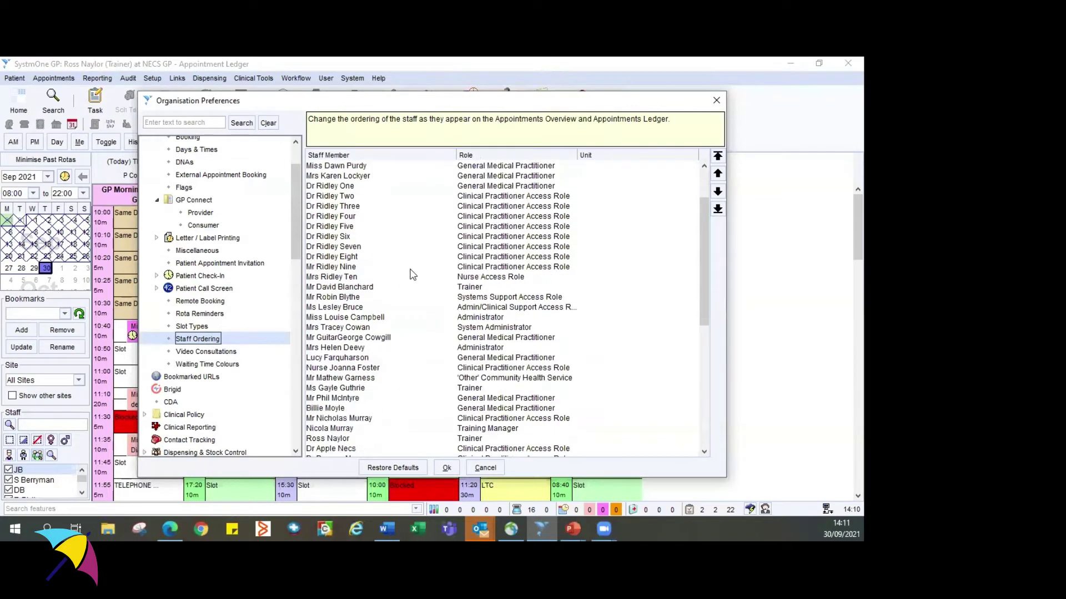
scroll(444, 308, up, 6)
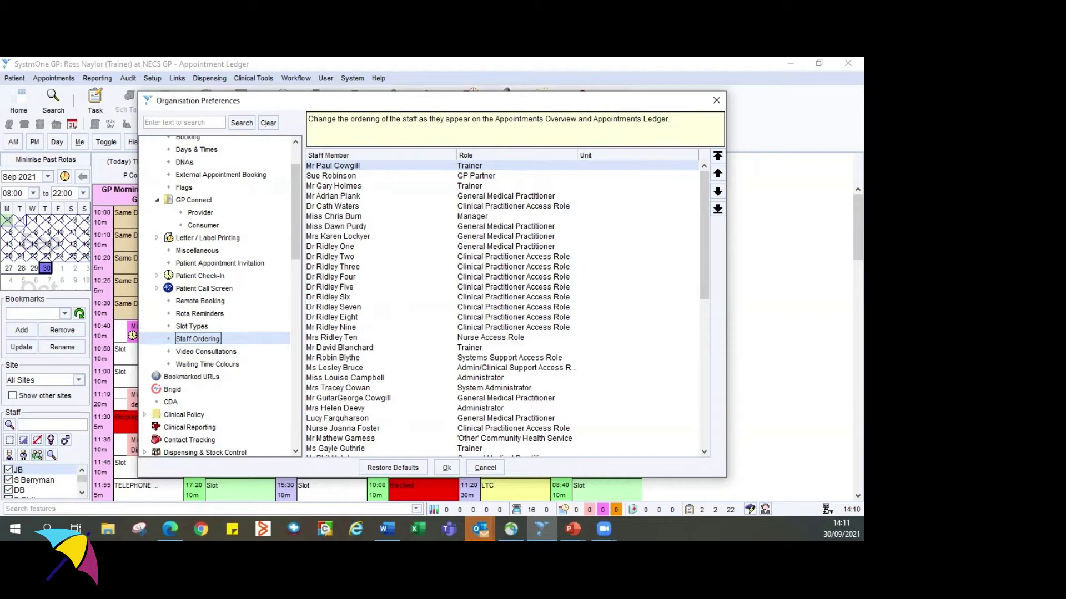
click(719, 104)
- View the list of Rota Types in the appointments setup and close it
click(152, 80)
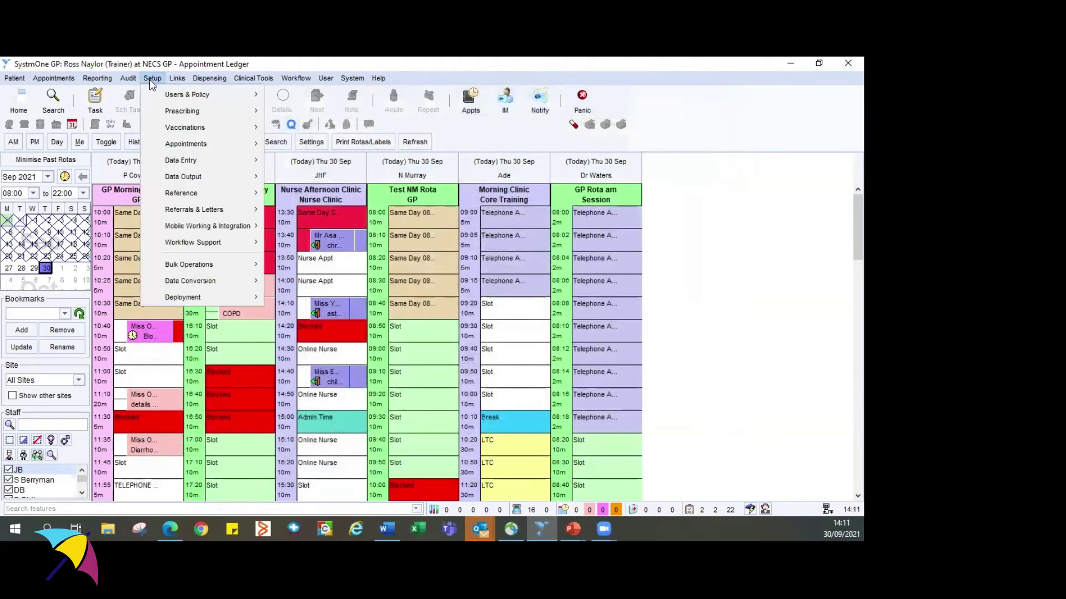
mouse_move(261, 145)
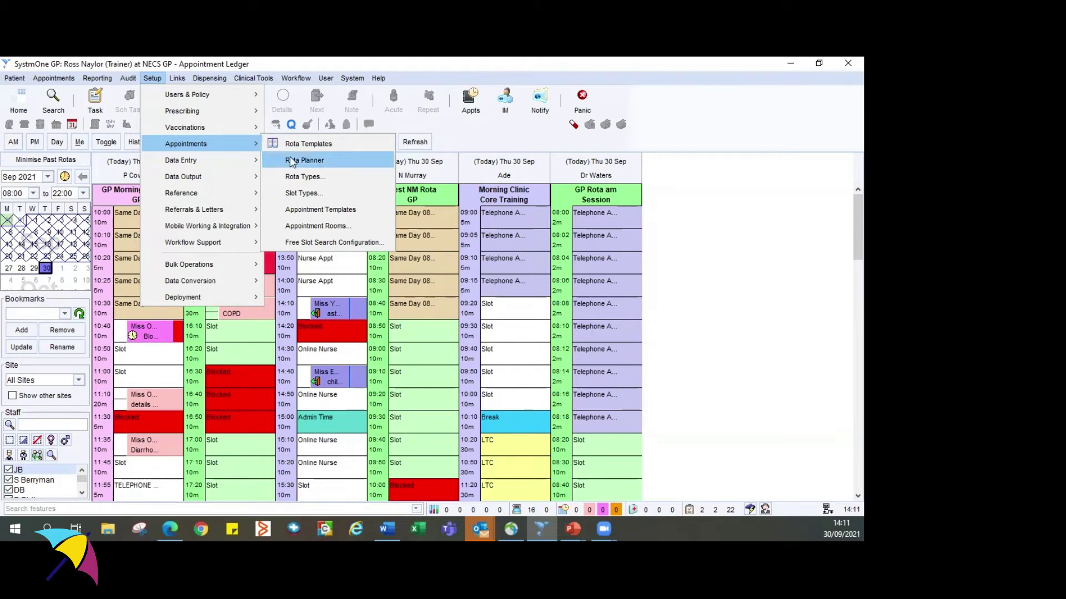
click(294, 177)
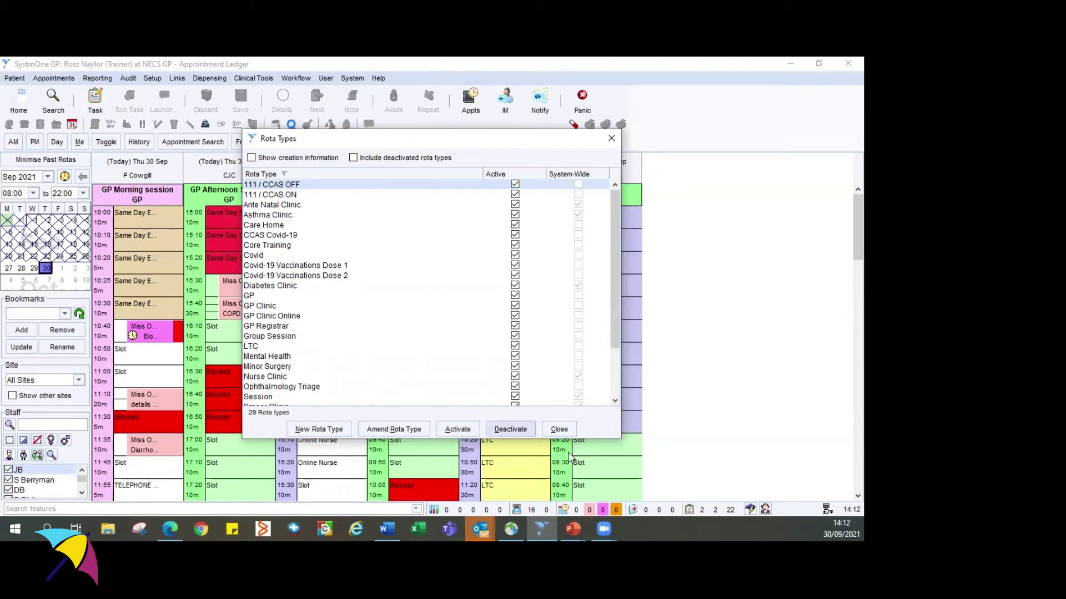
click(559, 429)
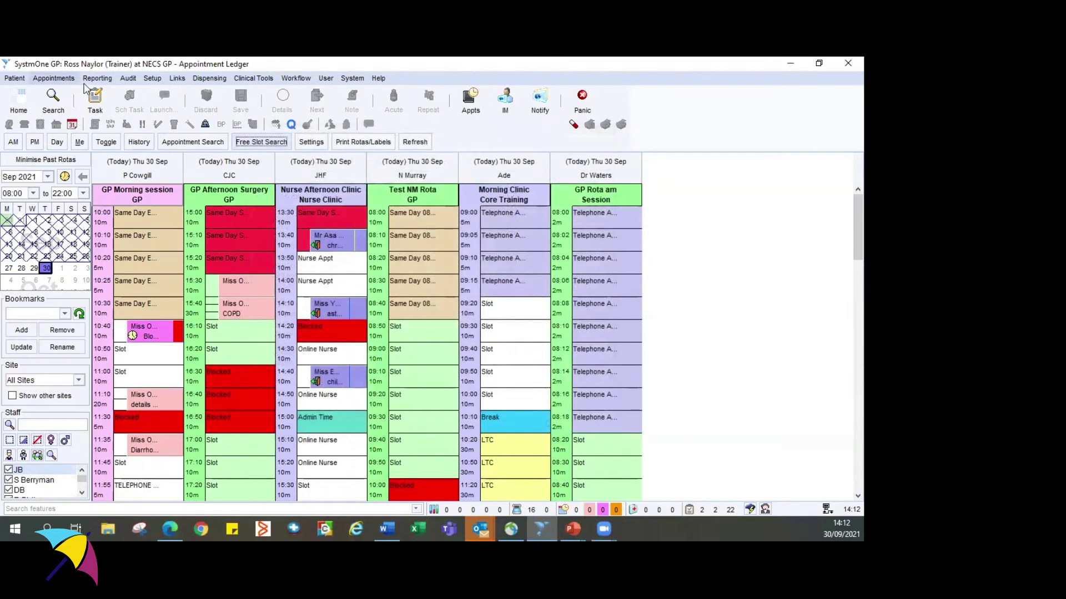
- Open the Appointment Utilisation report
click(96, 77)
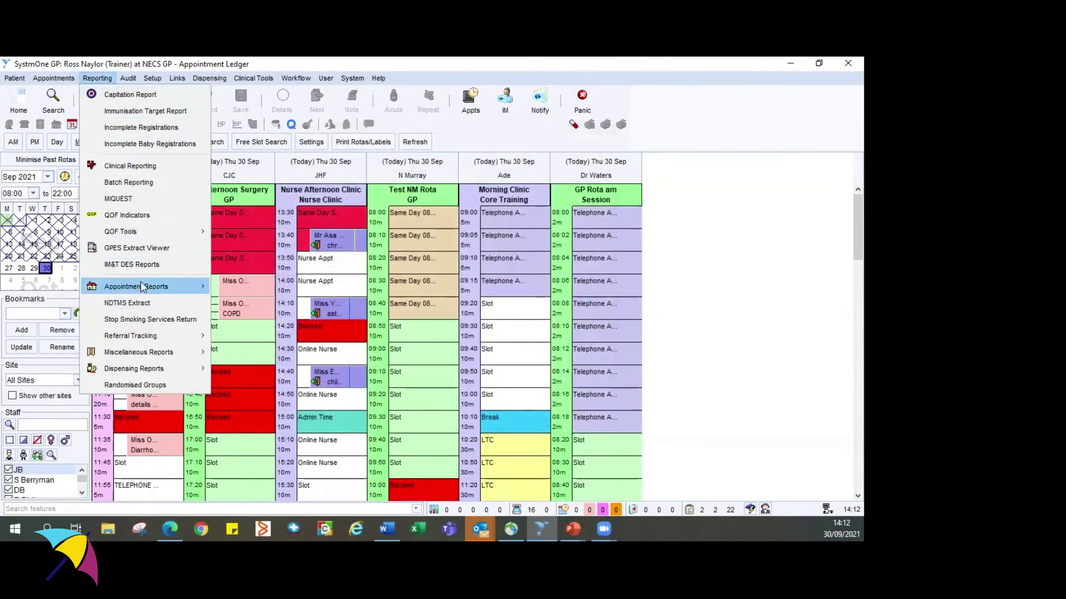
mouse_move(141, 284)
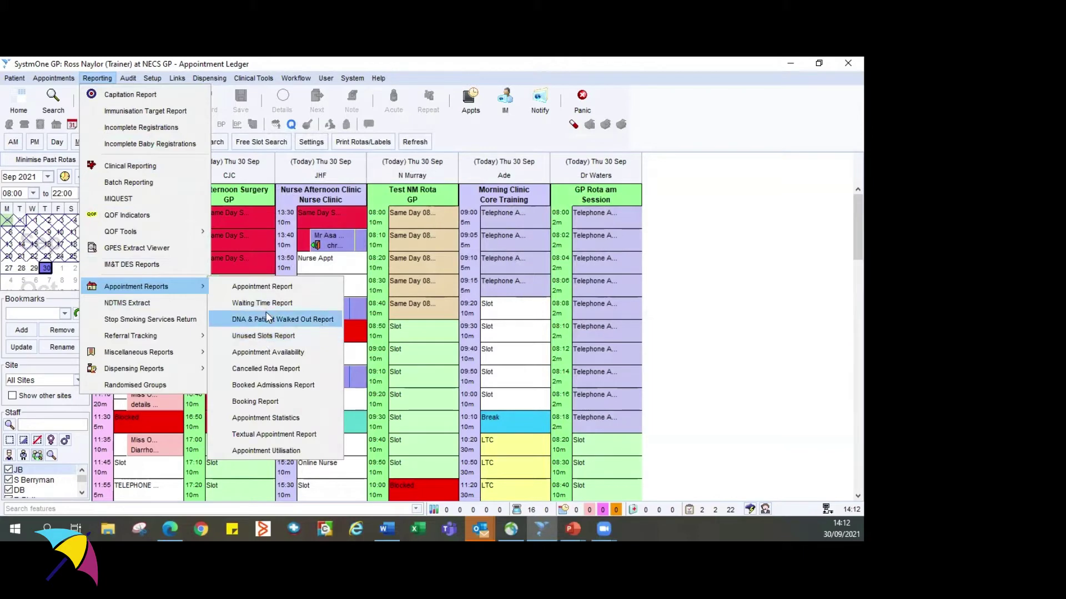
click(259, 447)
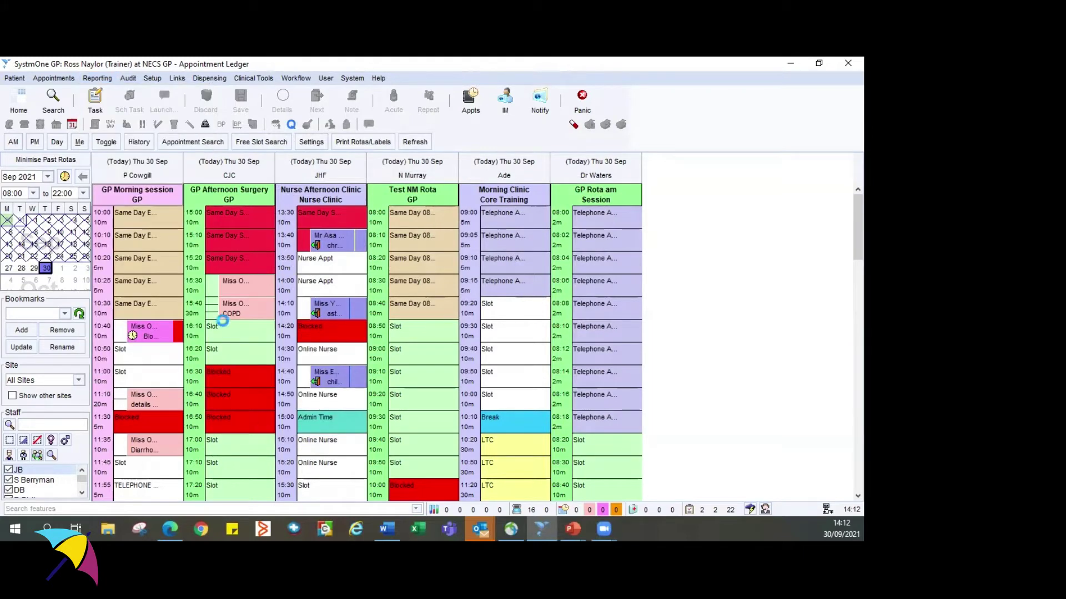
- Open the Appointment Report and look through its display and breakdown options
click(97, 78)
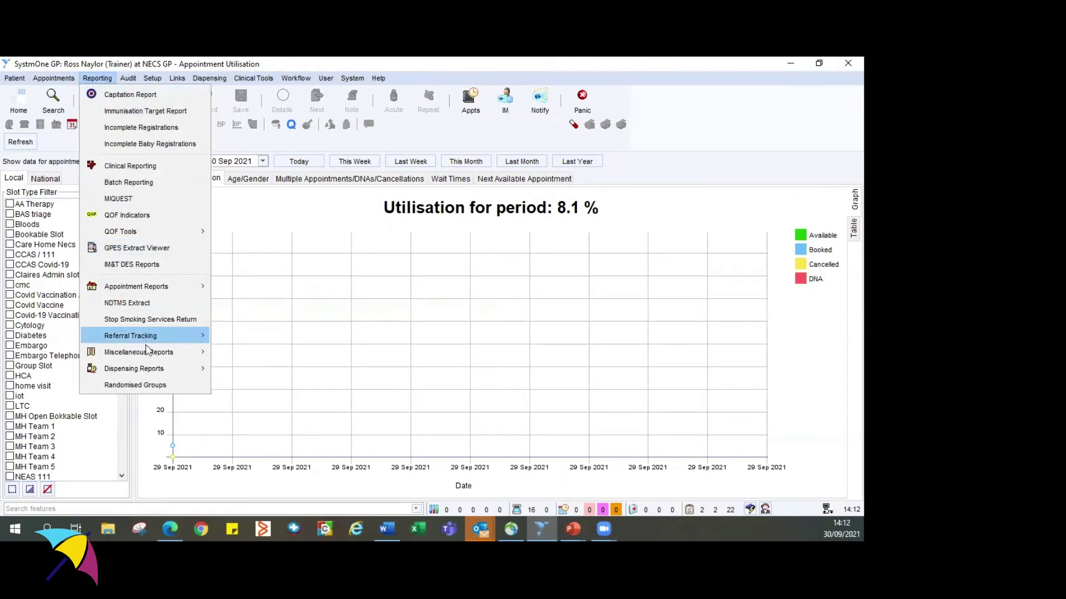
mouse_move(189, 286)
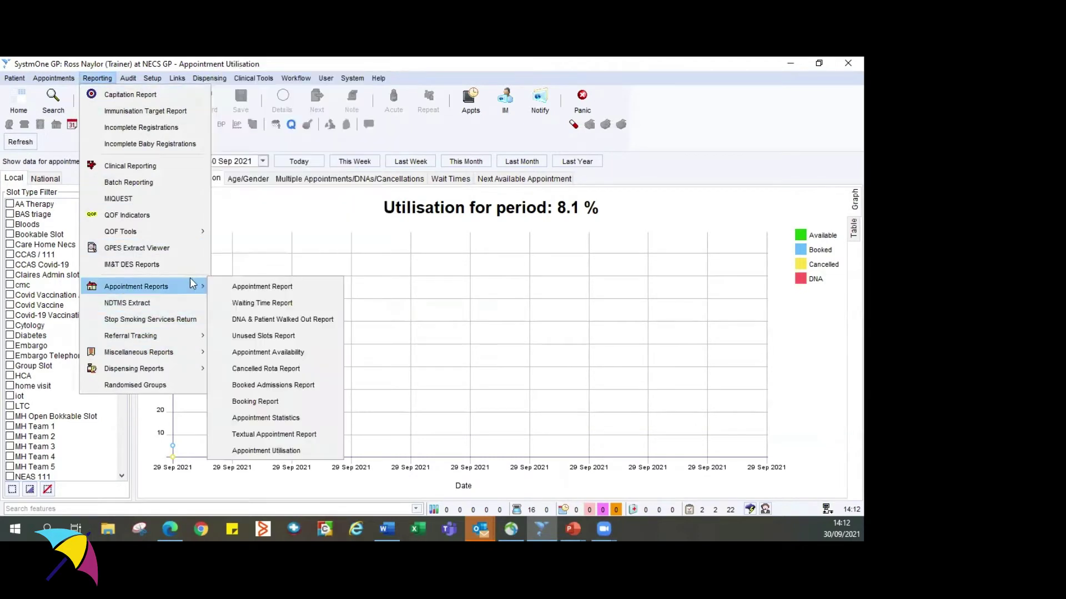
click(248, 285)
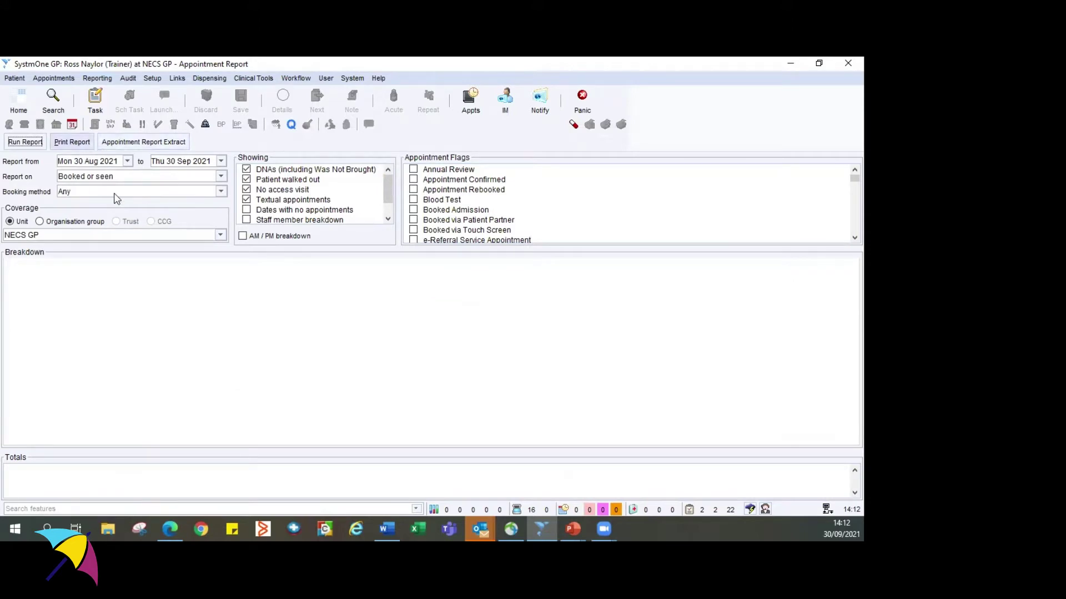
scroll(300, 188, down, 1)
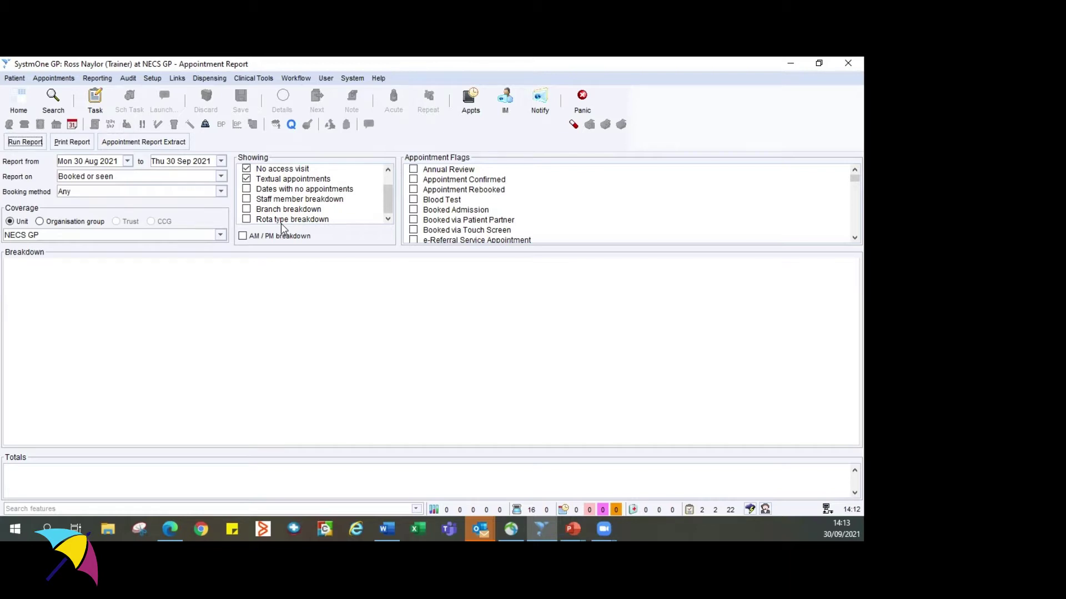
- Open the Rota Types list, view the form for creating a rota type, cancel it and close the list
click(155, 79)
mouse_move(190, 148)
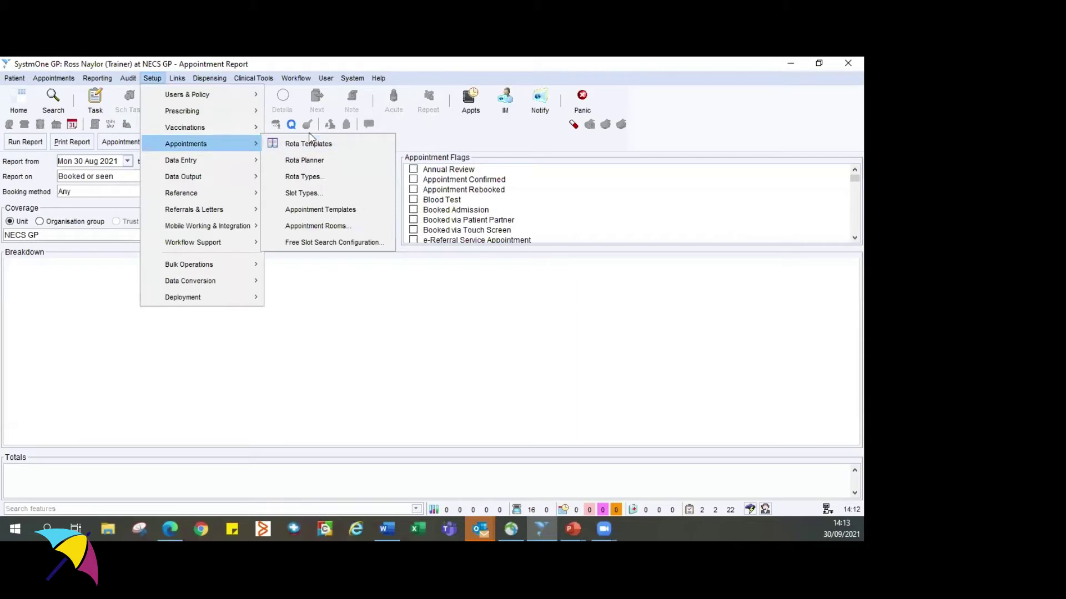
click(317, 178)
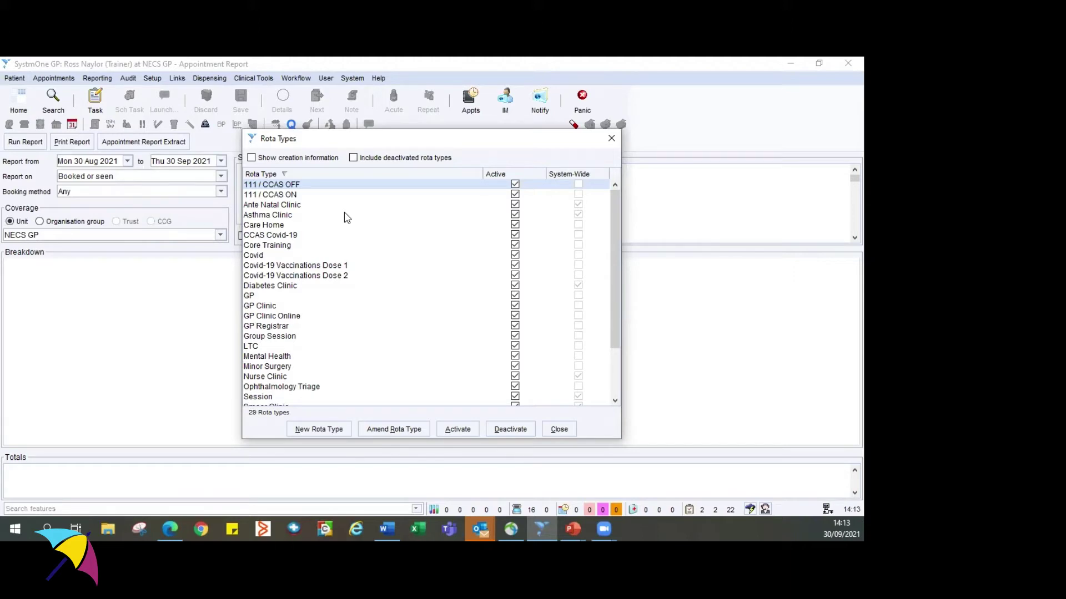
click(335, 429)
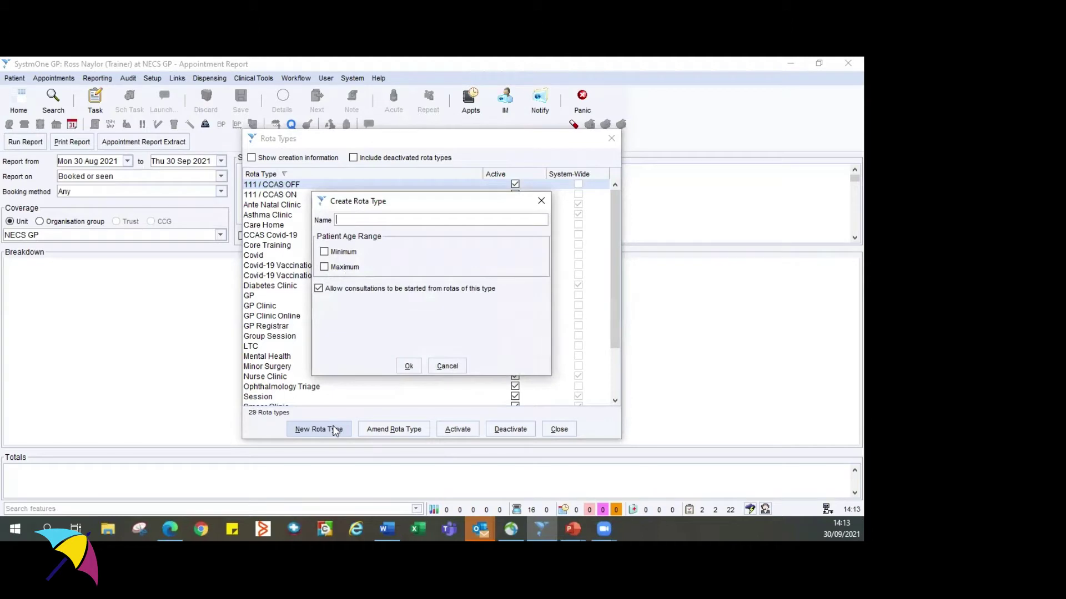
click(369, 219)
click(450, 368)
click(558, 430)
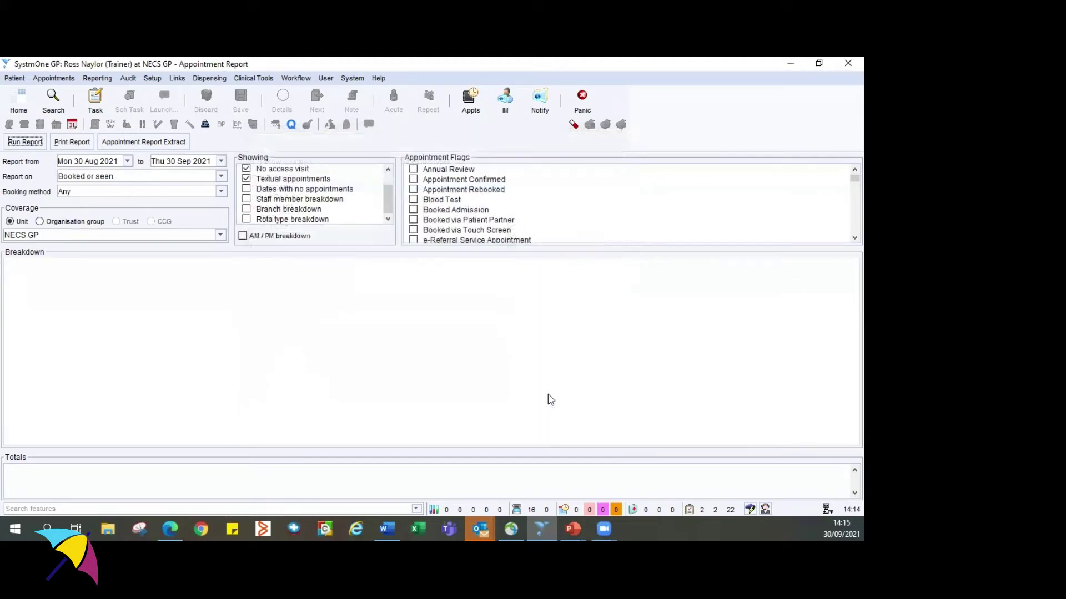
- Open the appointment Slot Types list and look through the types, descriptions, colours and national slot type categories
click(151, 79)
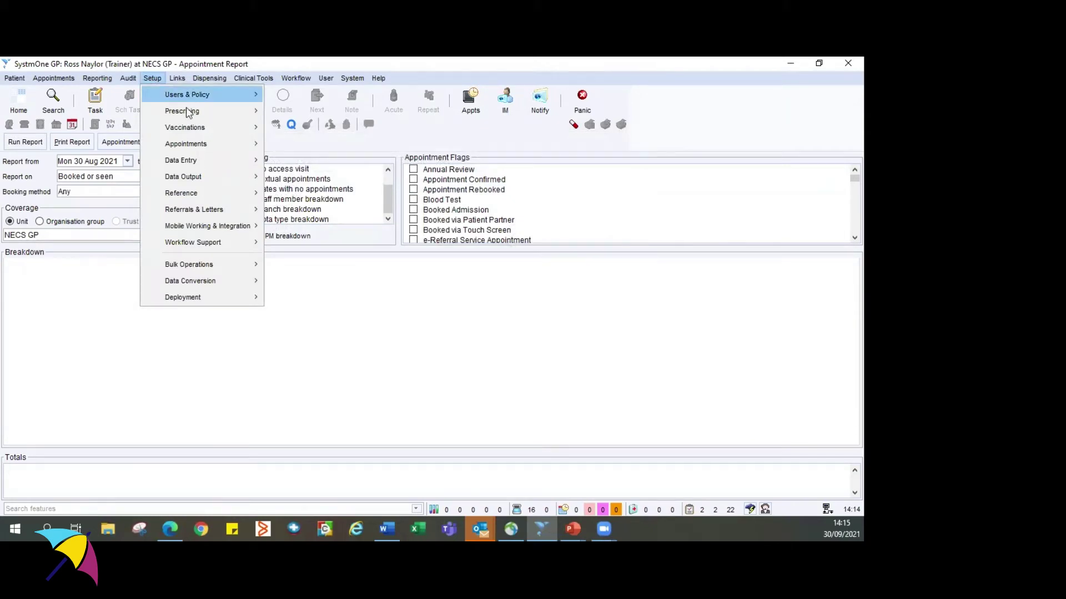
mouse_move(200, 147)
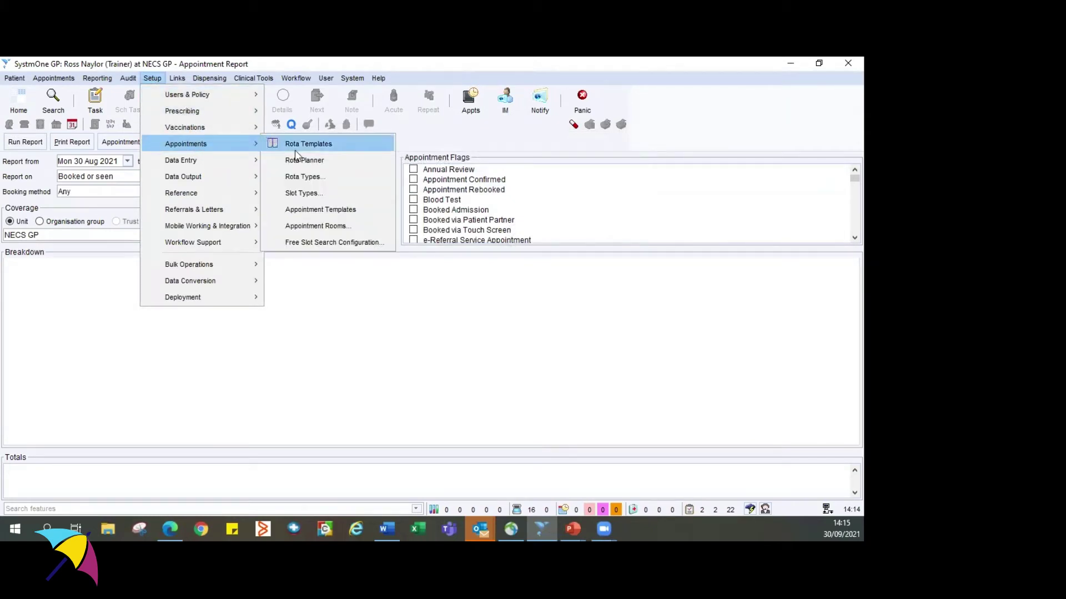
click(302, 188)
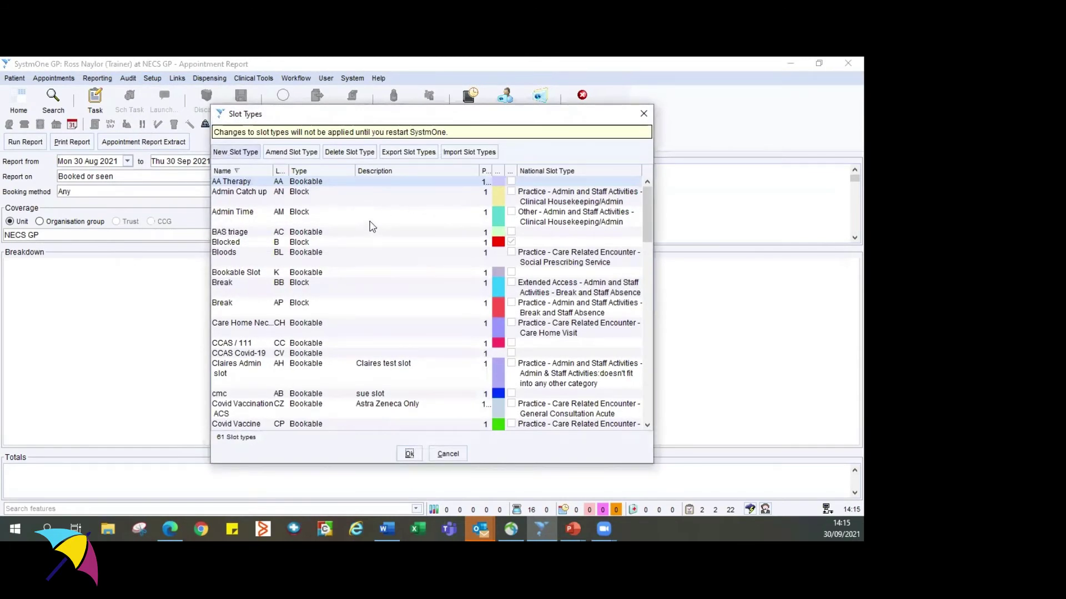
scroll(572, 228, down, 10)
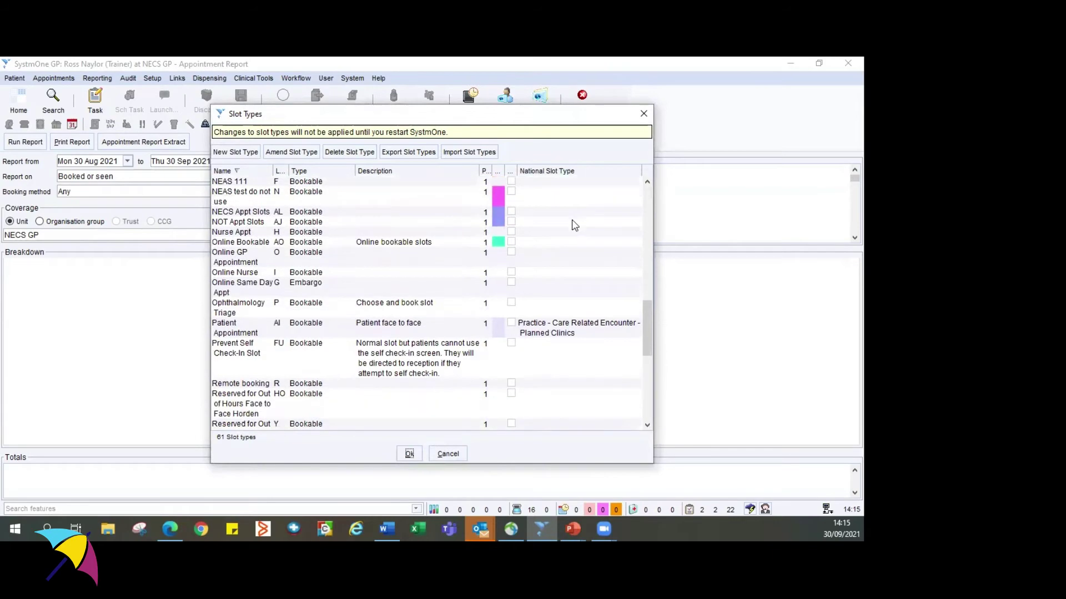
scroll(572, 227, down, 5)
scroll(542, 229, down, 2)
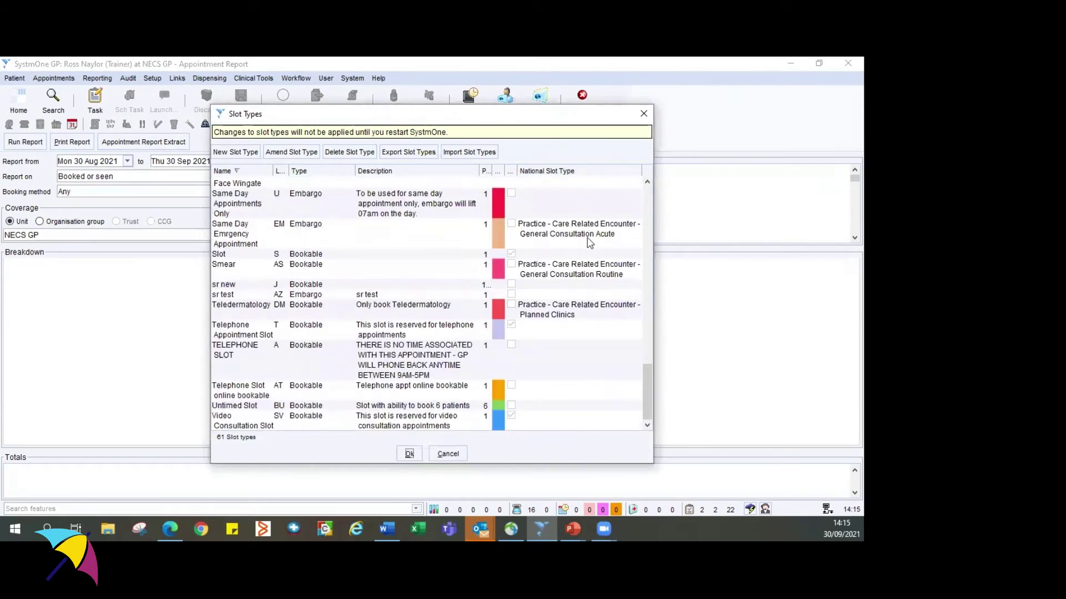
scroll(592, 256, up, 10)
scroll(592, 254, up, 5)
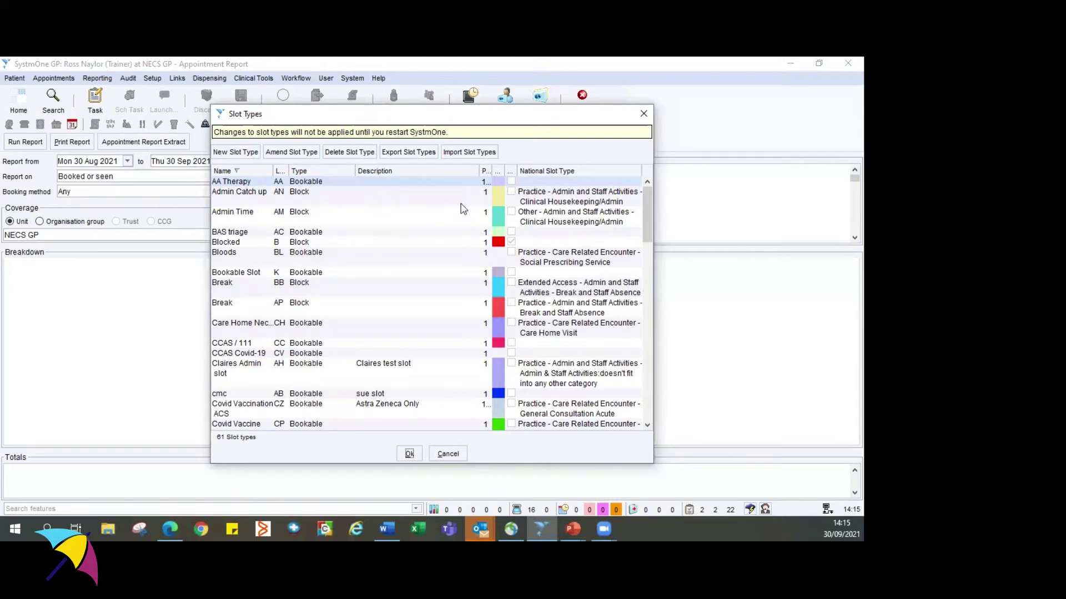
scroll(481, 261, down, 3)
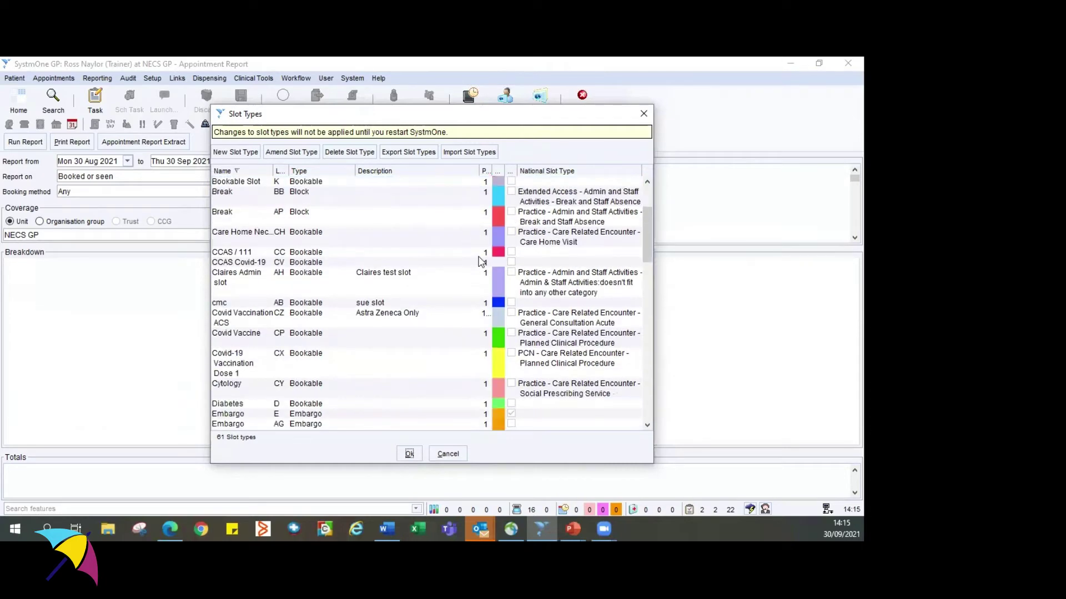
scroll(481, 266, down, 10)
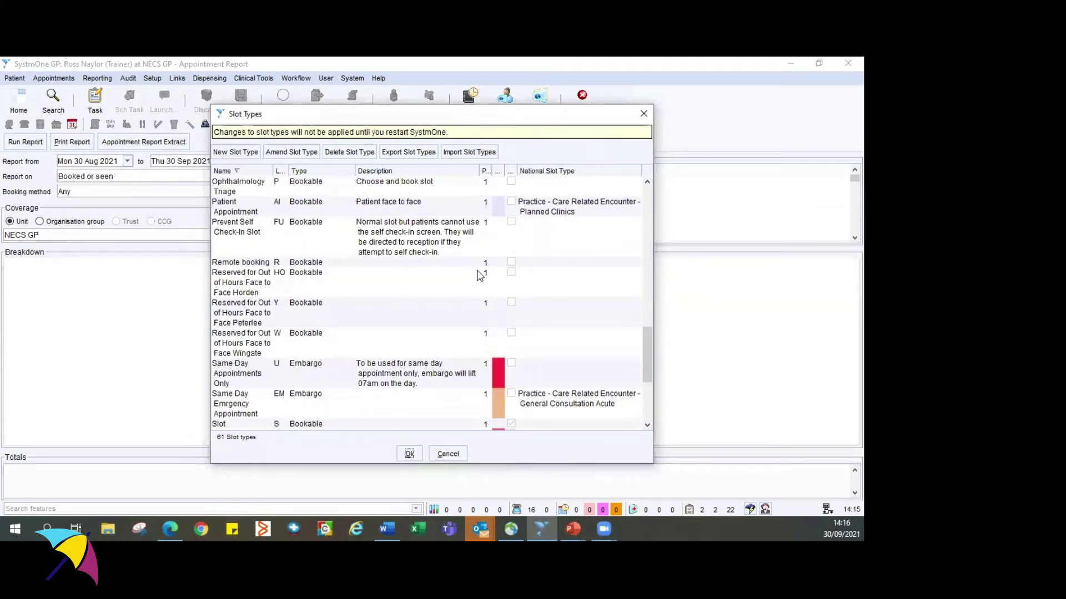
scroll(480, 275, down, 6)
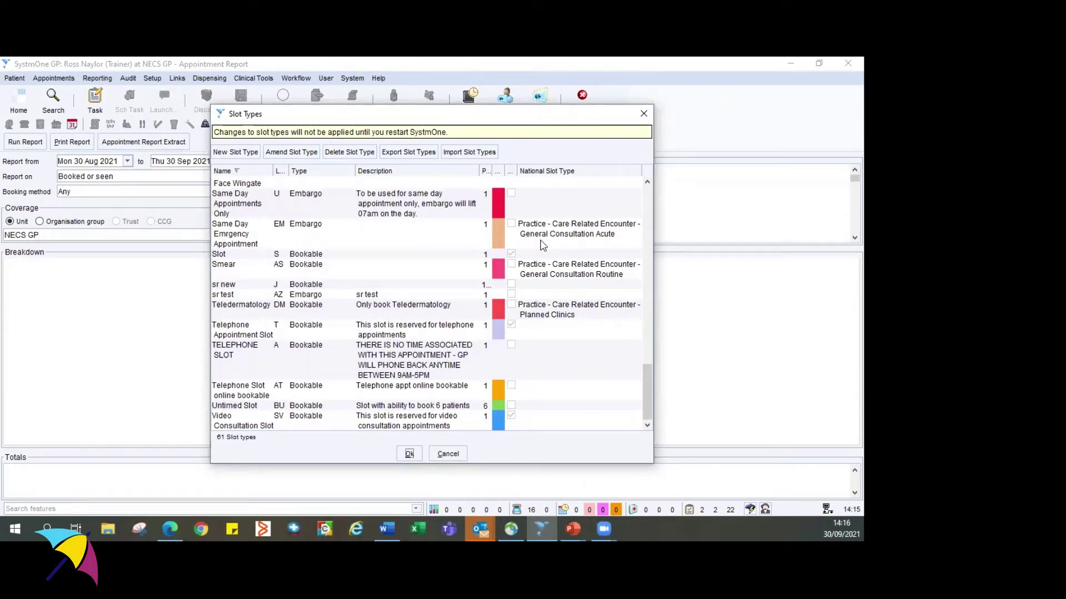
click(444, 426)
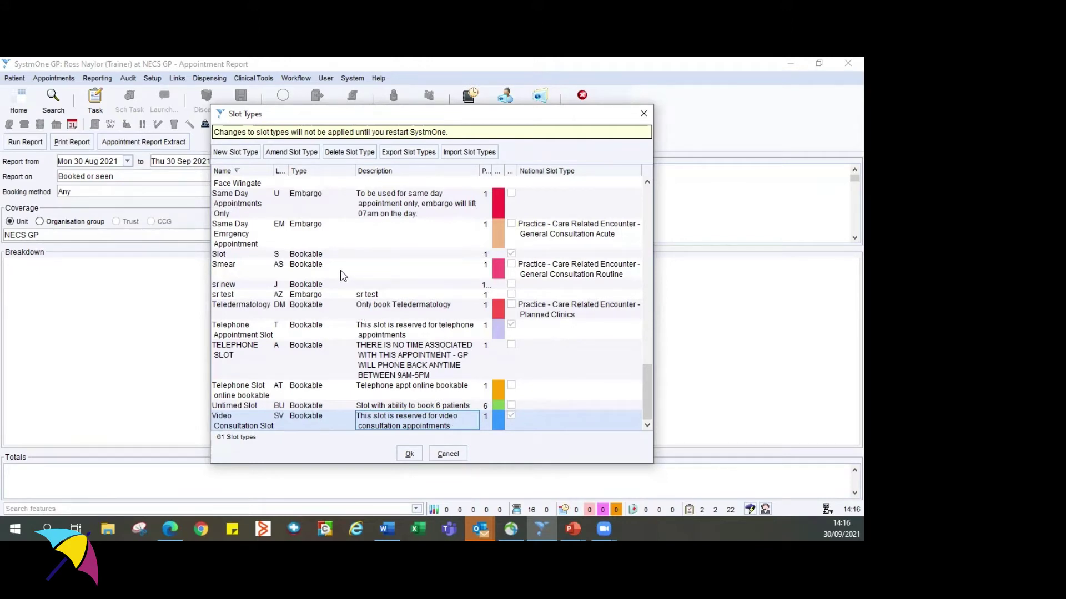
- Start a new slot type and name it "RN Five Day Embargo"
click(238, 154)
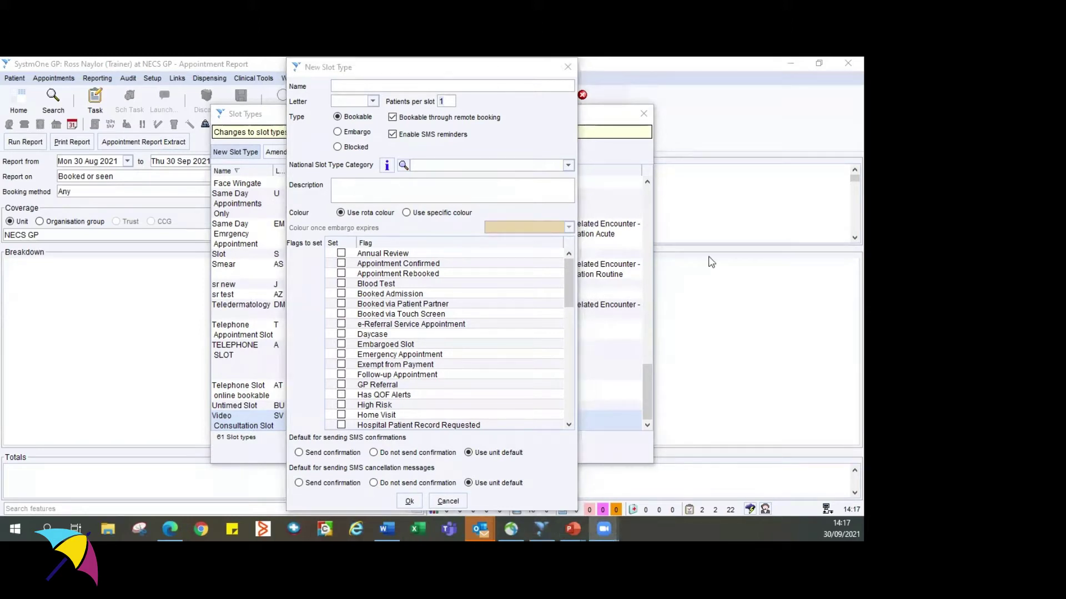
mouse_move(609, 527)
click(647, 458)
click(353, 87)
text(RN)
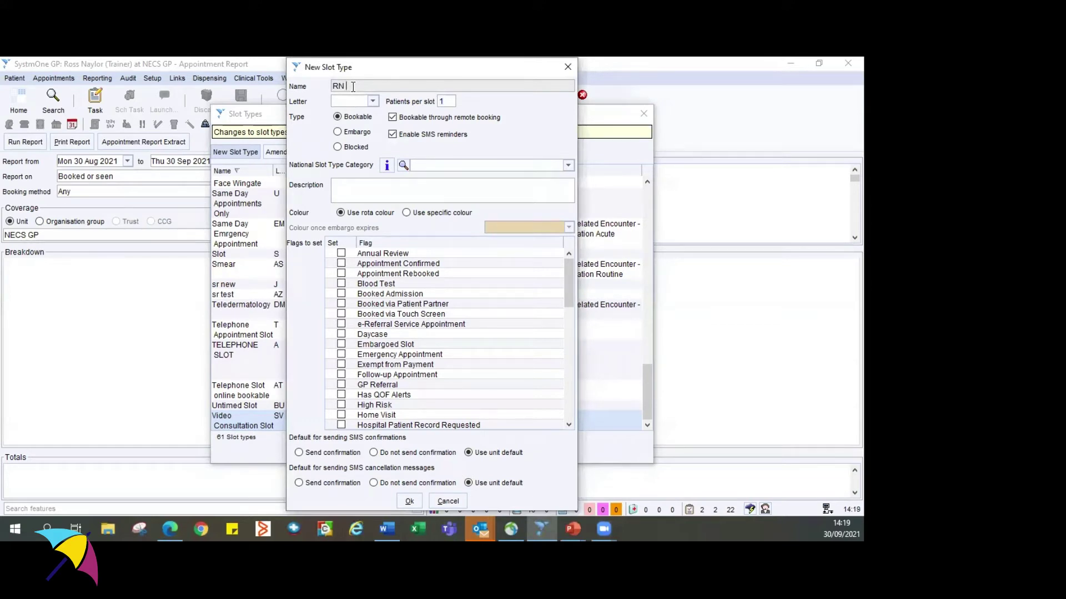
text( Fire DFa)
key(BackSpace)
key(BackSpace)
text(ay Embargo)
click(354, 84)
key(BackSpace)
text(v)
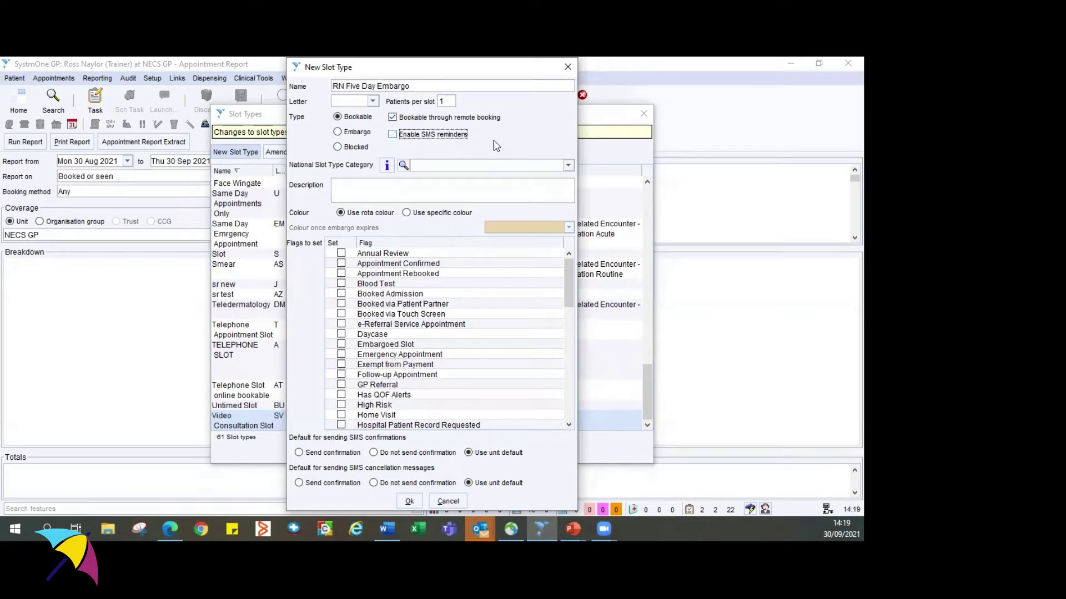
- Make the new slot type an Embargo with national category Practice - Care Related Encounter - General Consultation Routine
click(355, 133)
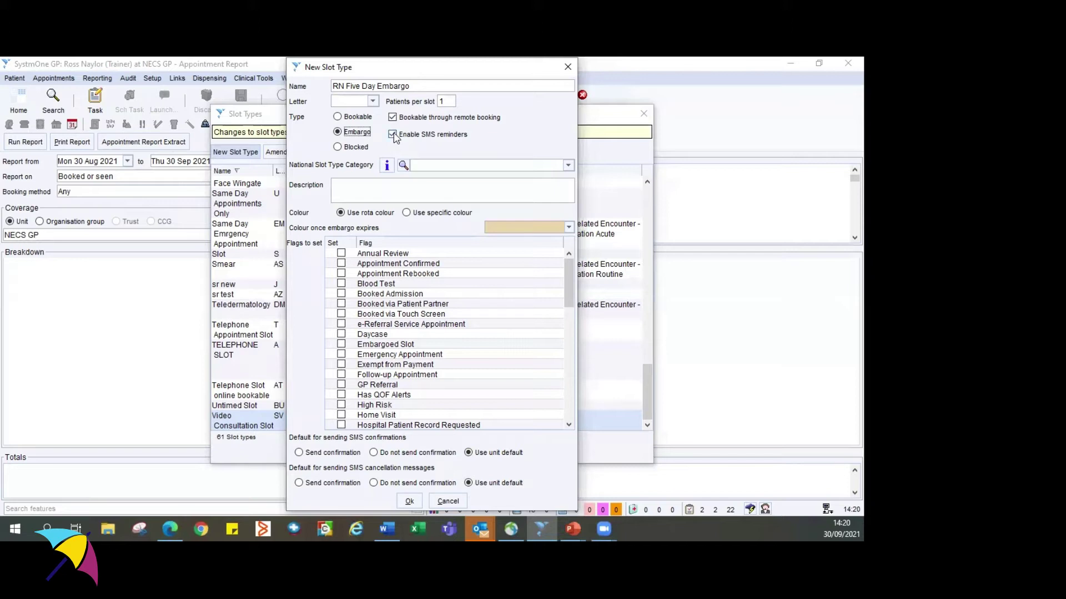
click(568, 165)
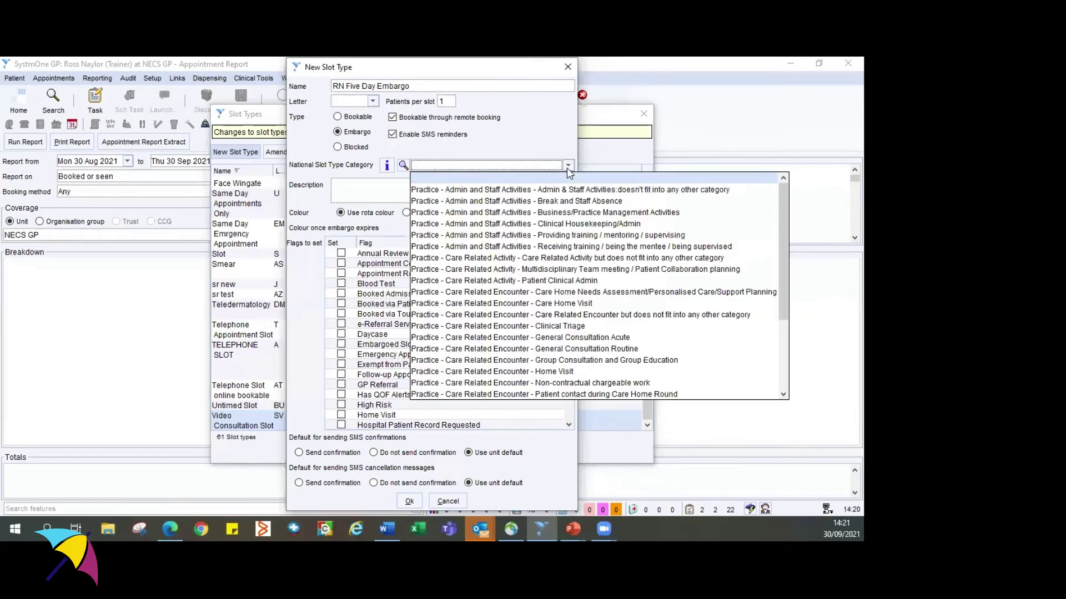
scroll(586, 206, down, 3)
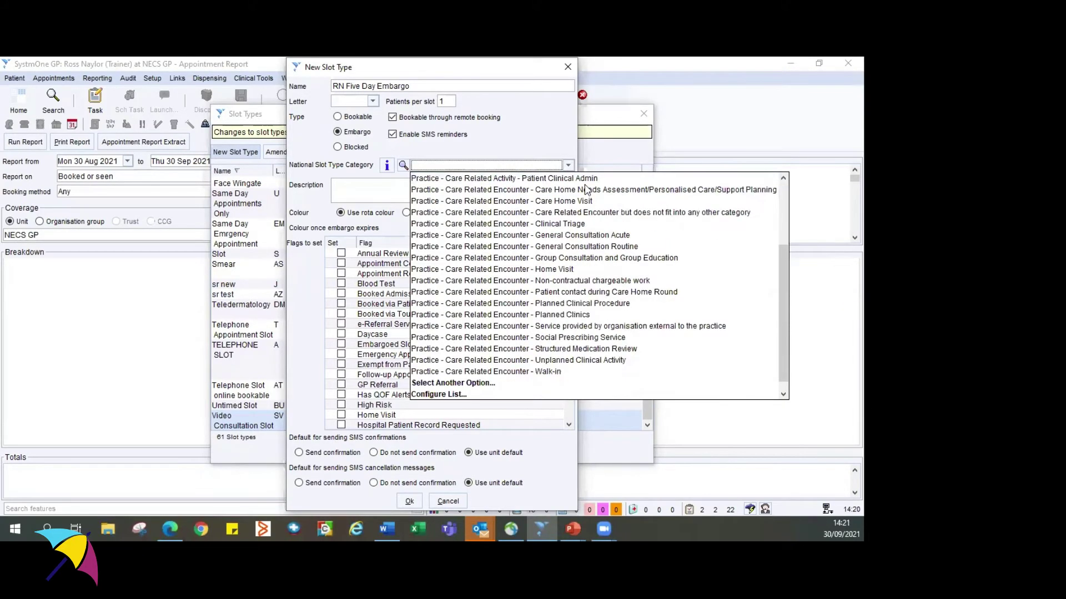
scroll(618, 265, up, 3)
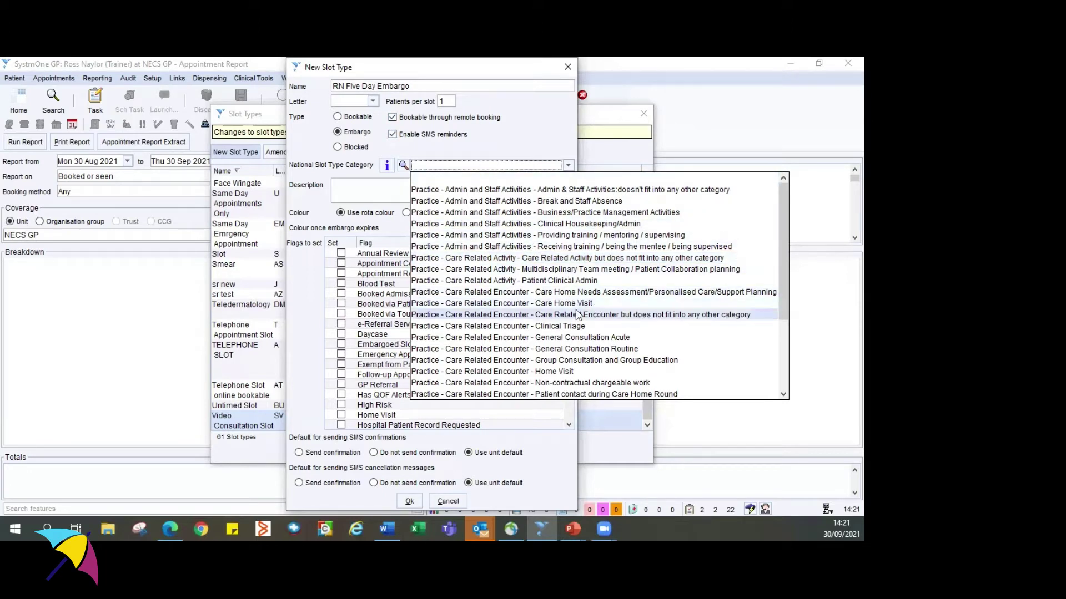
click(596, 337)
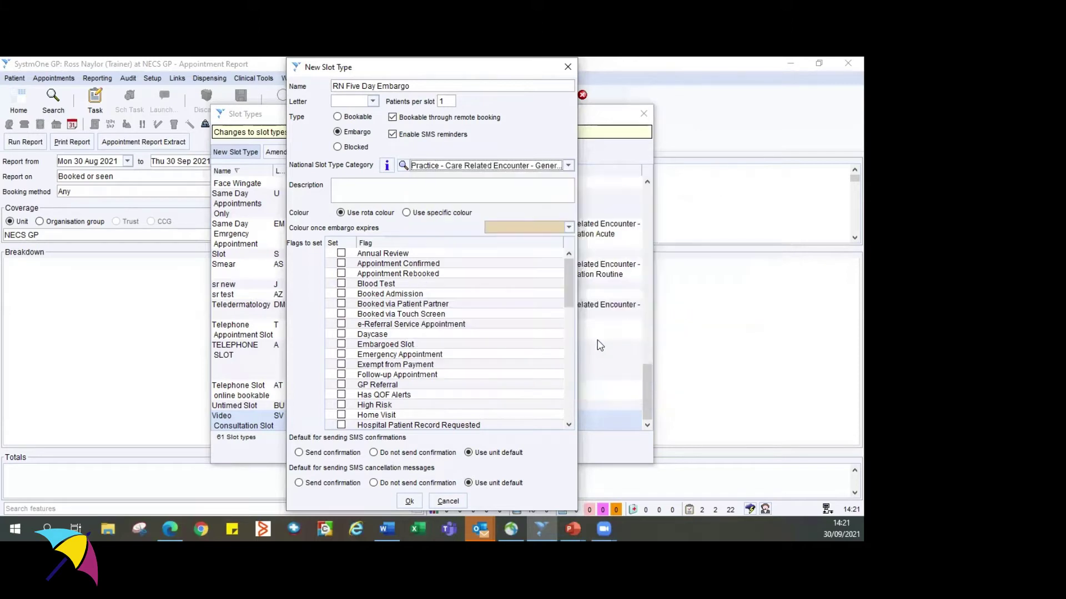
click(569, 166)
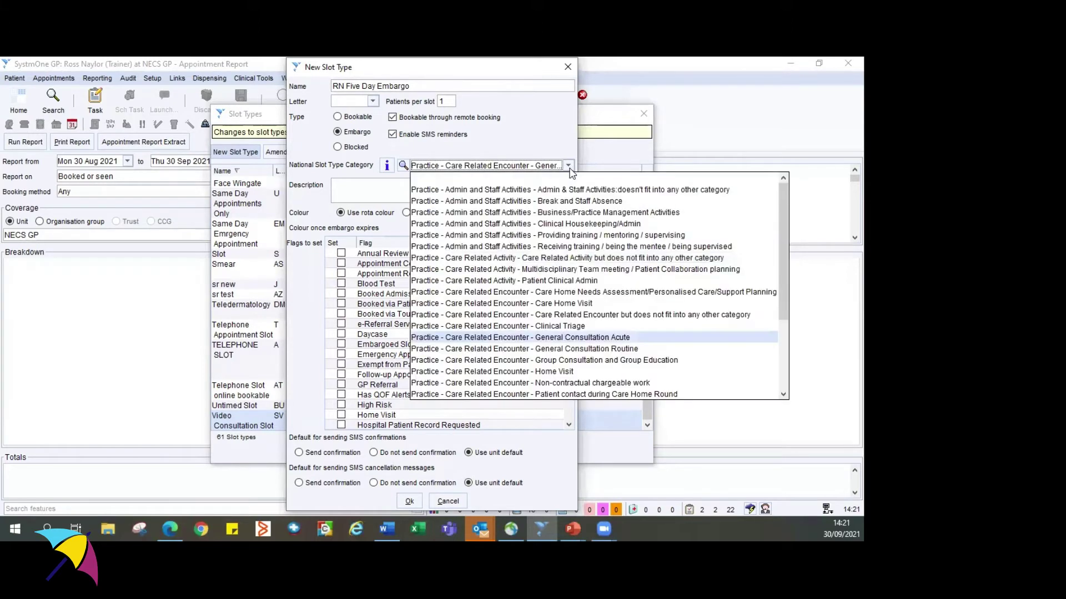
click(584, 348)
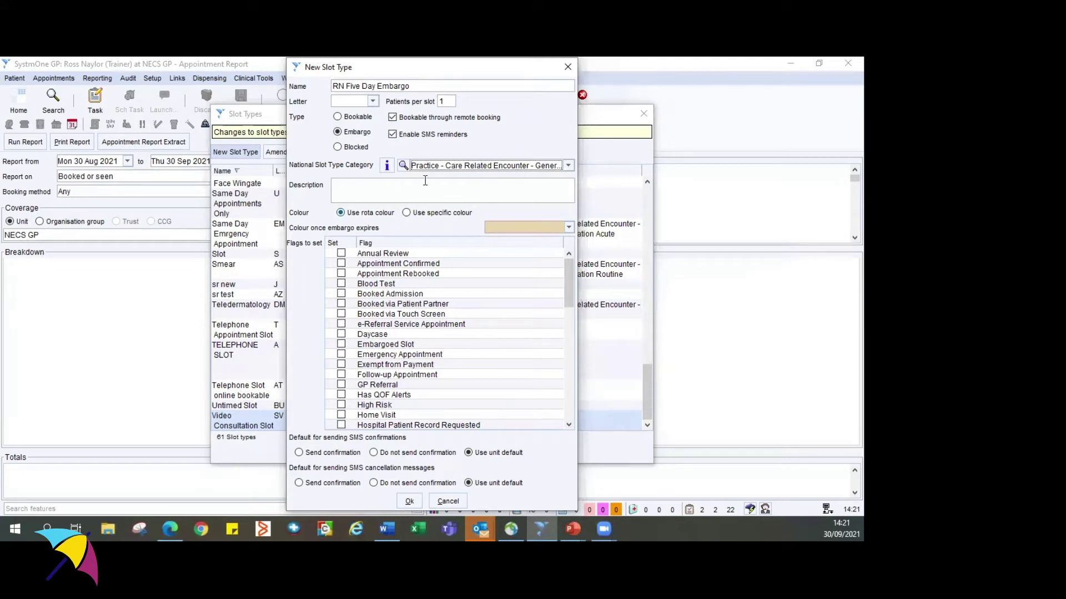
- Describe the slot type as "GP Pre-Bookable" and give it a specific cyan colour
click(443, 188)
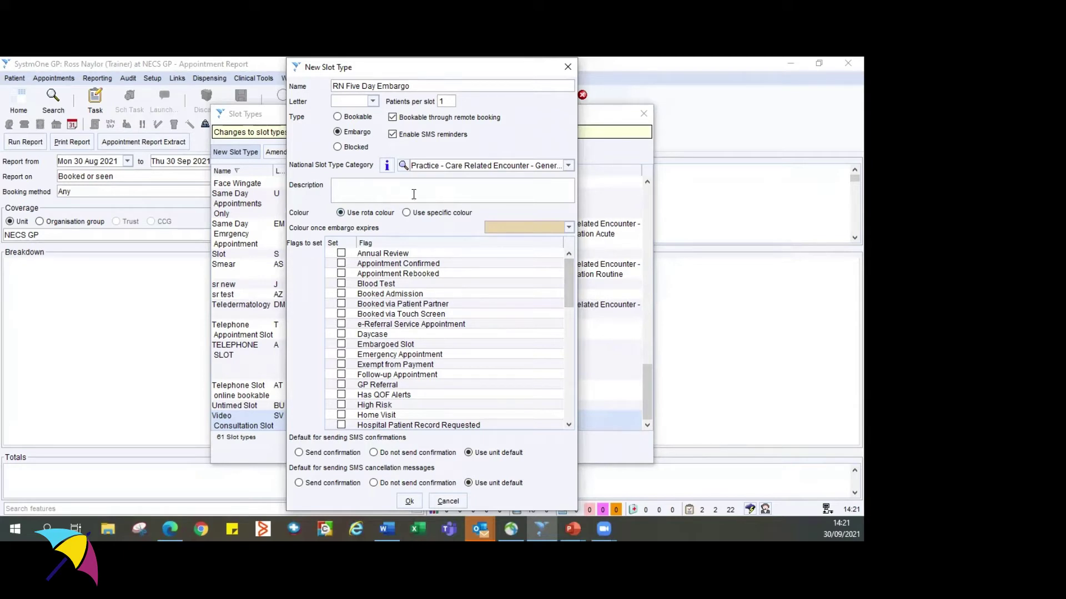
text(GP Pre-Bookable)
click(440, 216)
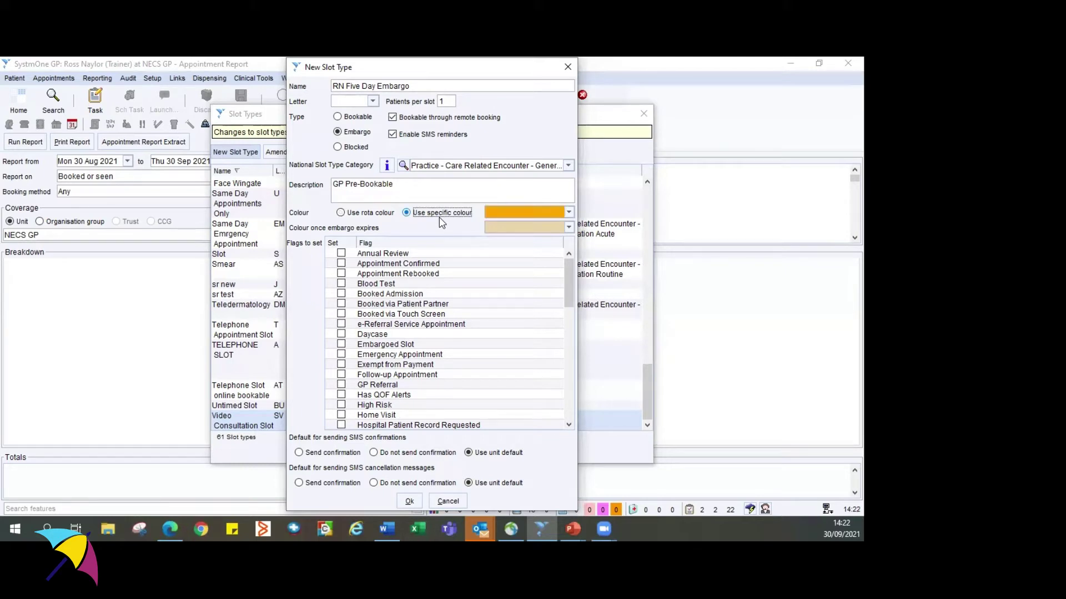
click(570, 213)
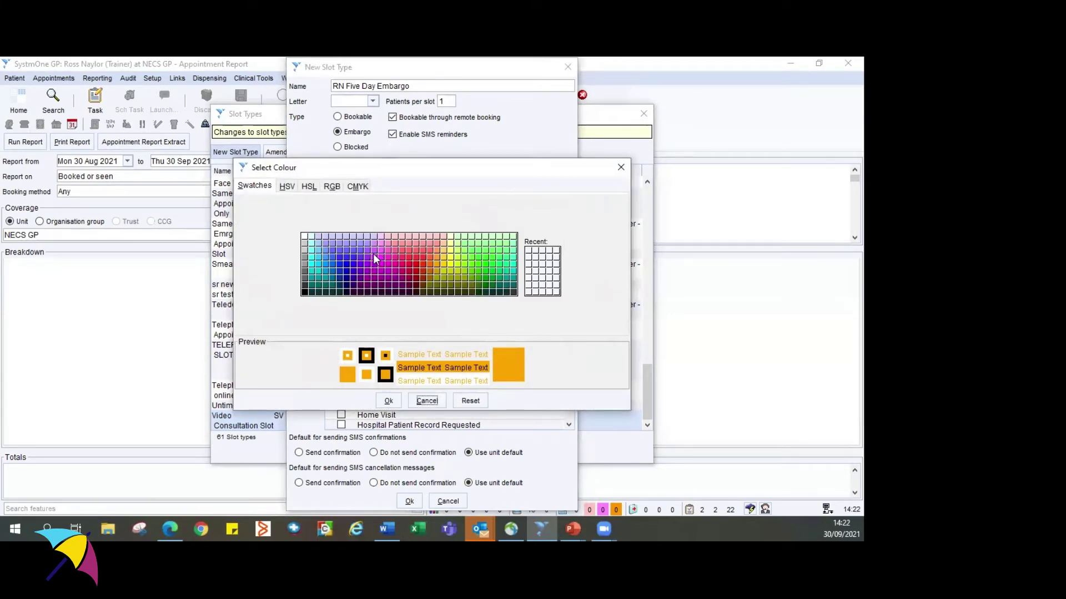
click(315, 263)
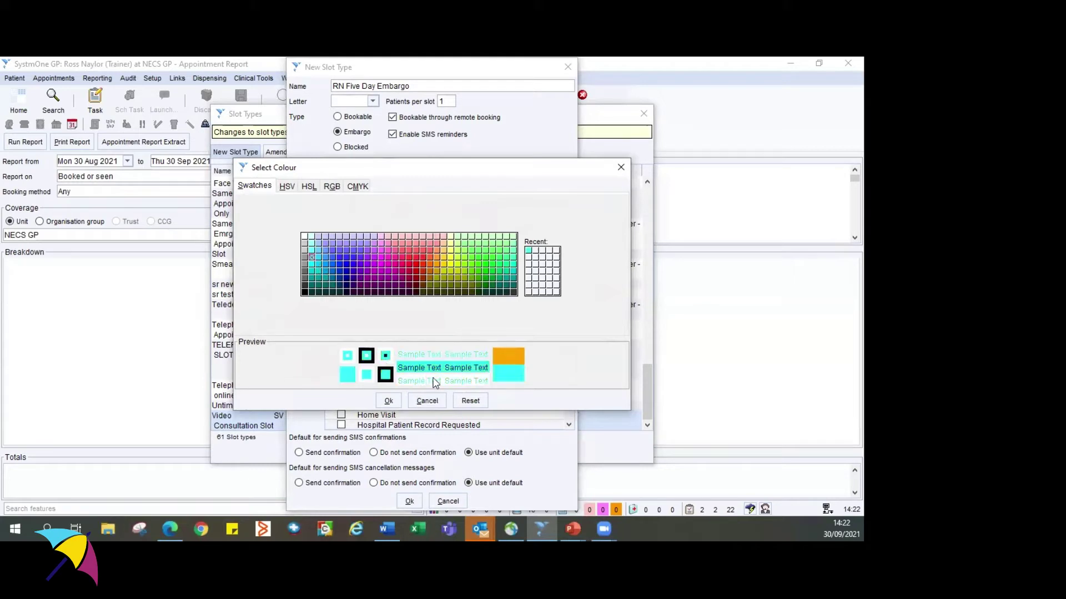
click(389, 401)
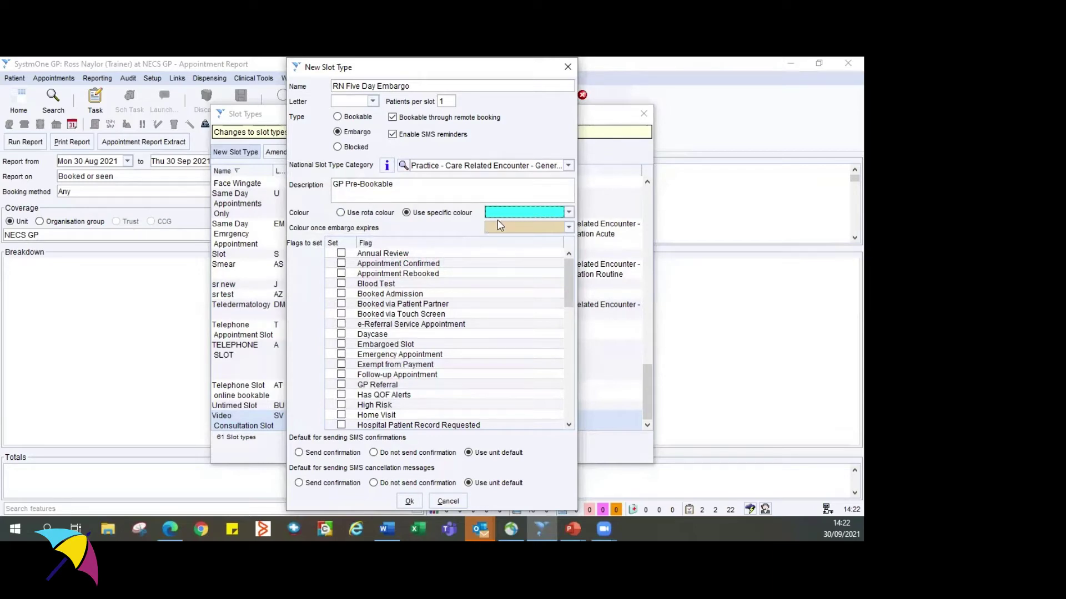
- Set the colour used once the embargo expires to turquoise
click(567, 229)
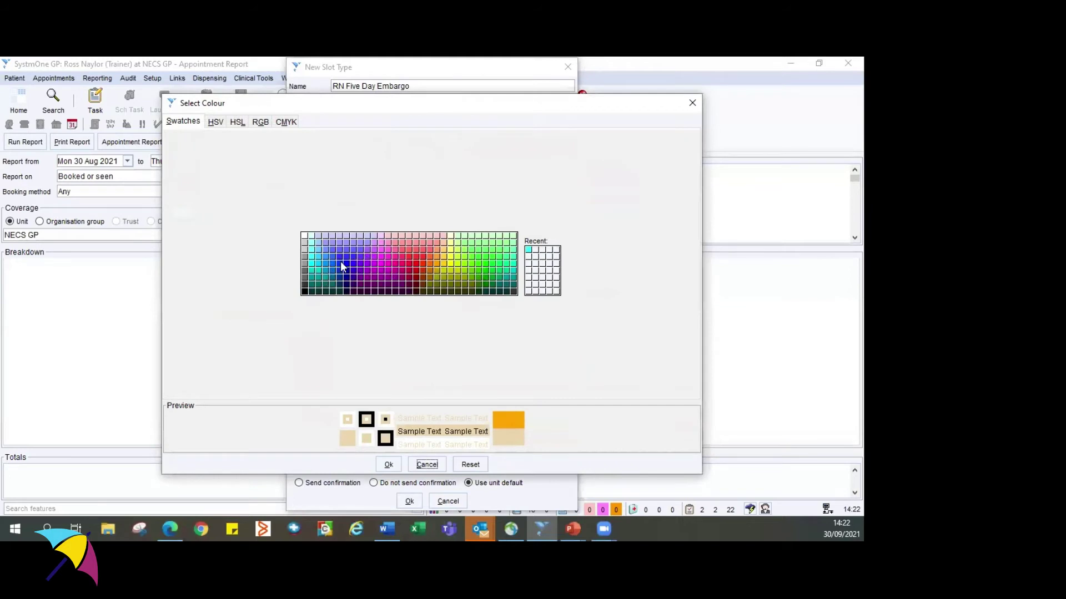
click(312, 271)
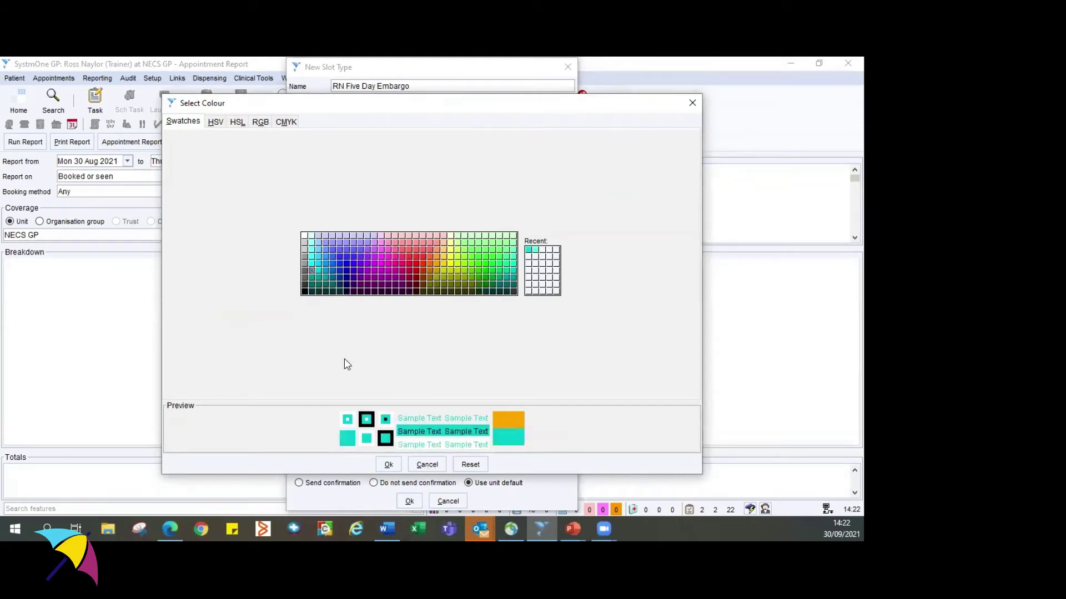
click(378, 469)
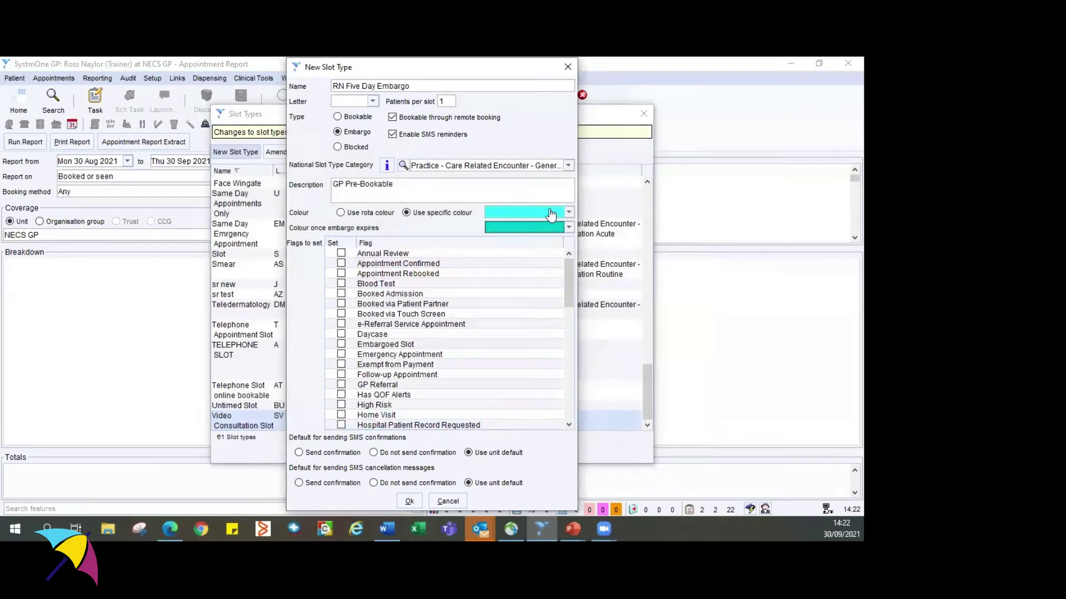
- Set the colour used once the embargo expires to white
click(568, 227)
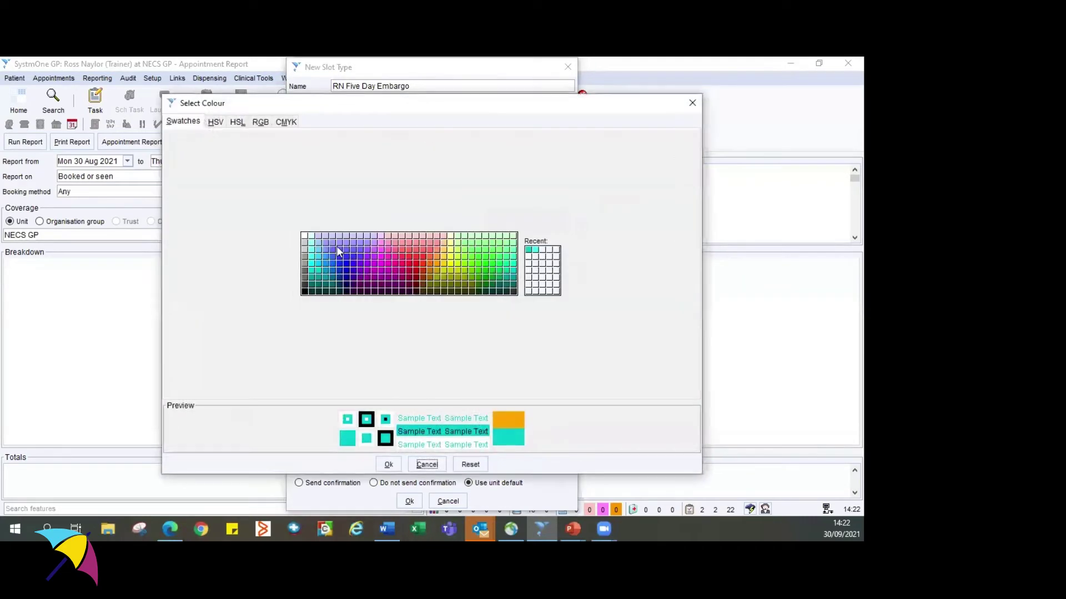
click(304, 236)
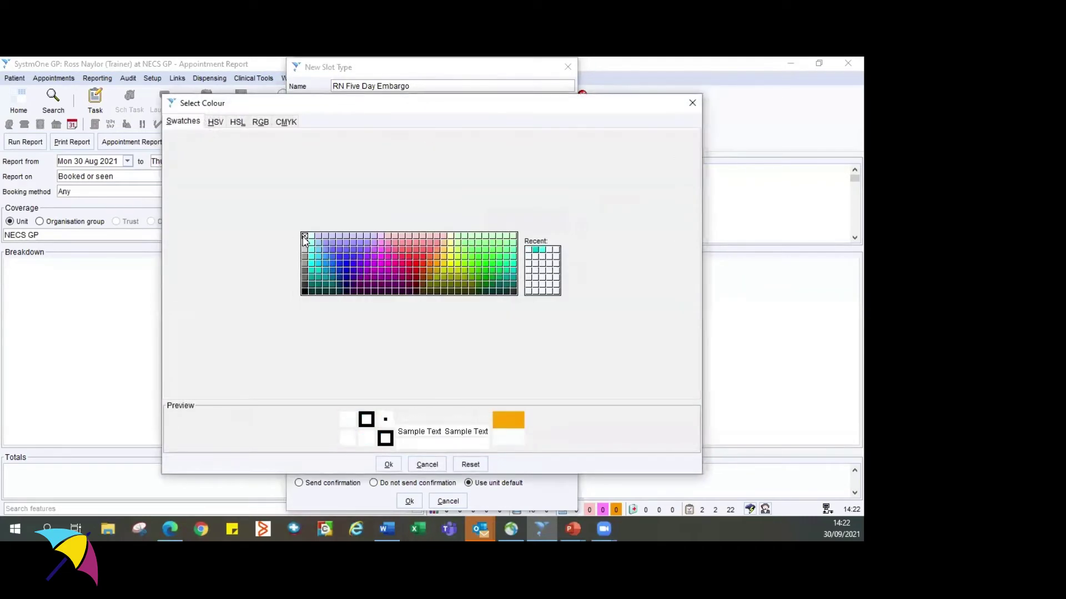
click(388, 465)
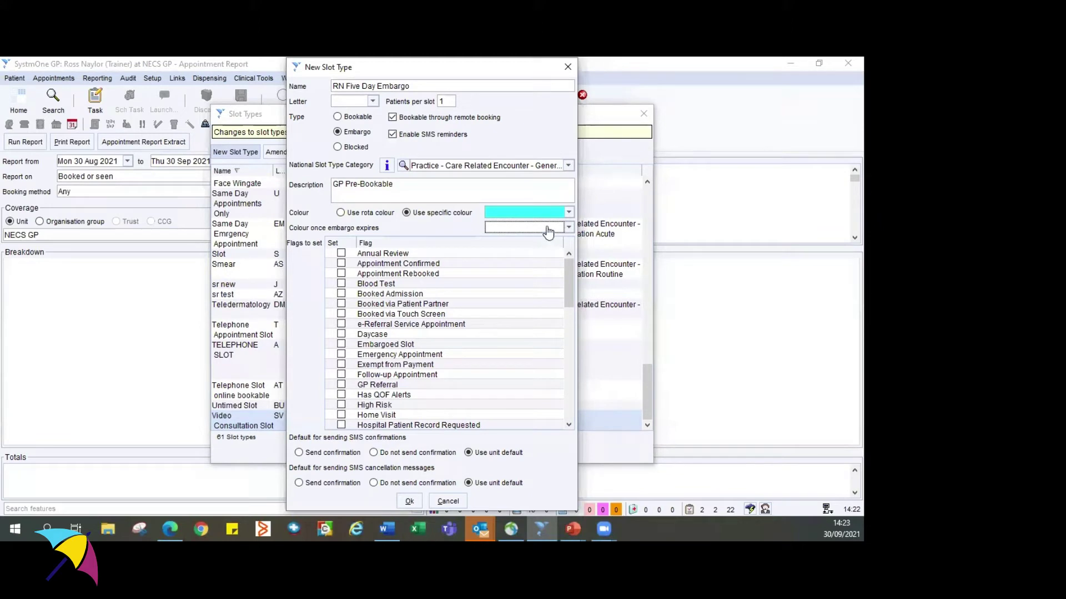
- Set the Prevent Self Check-In flag for the new slot type
scroll(536, 283, down, 2)
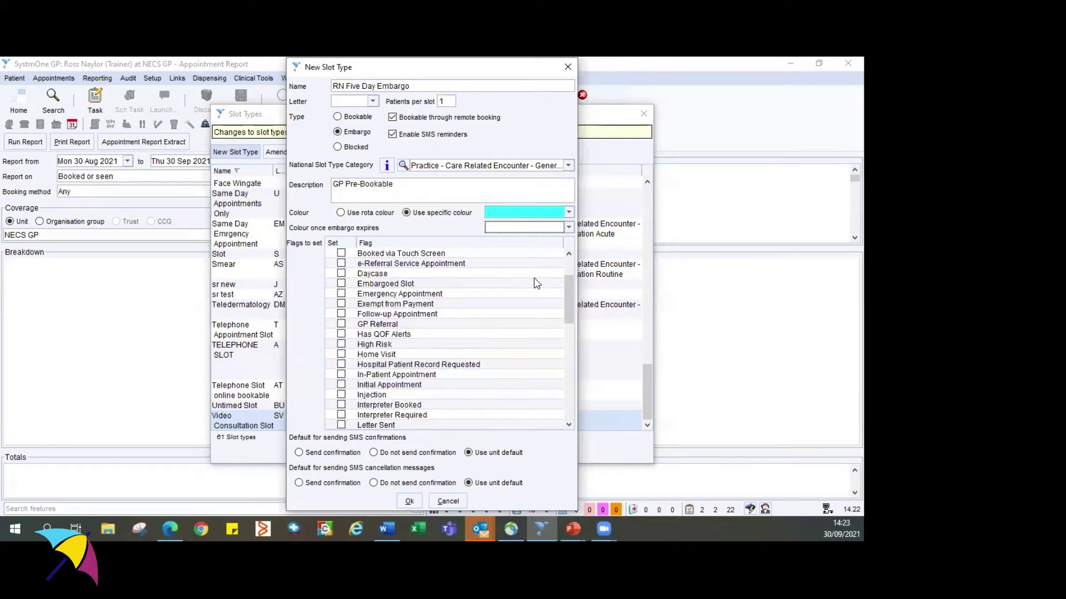
scroll(534, 334, up, 2)
scroll(534, 334, down, 3)
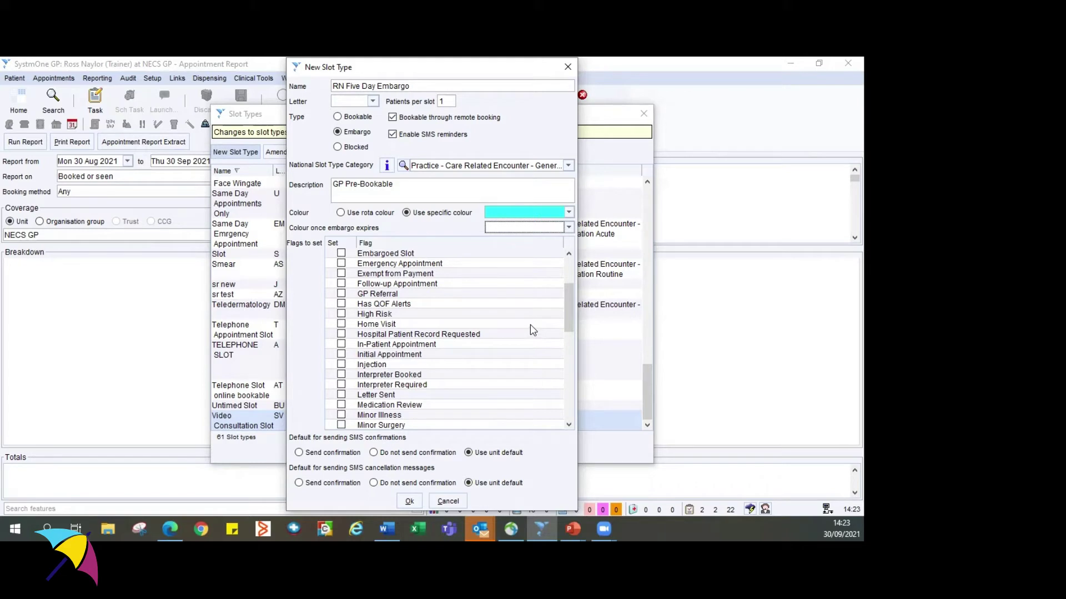
scroll(533, 332, down, 2)
scroll(533, 331, down, 3)
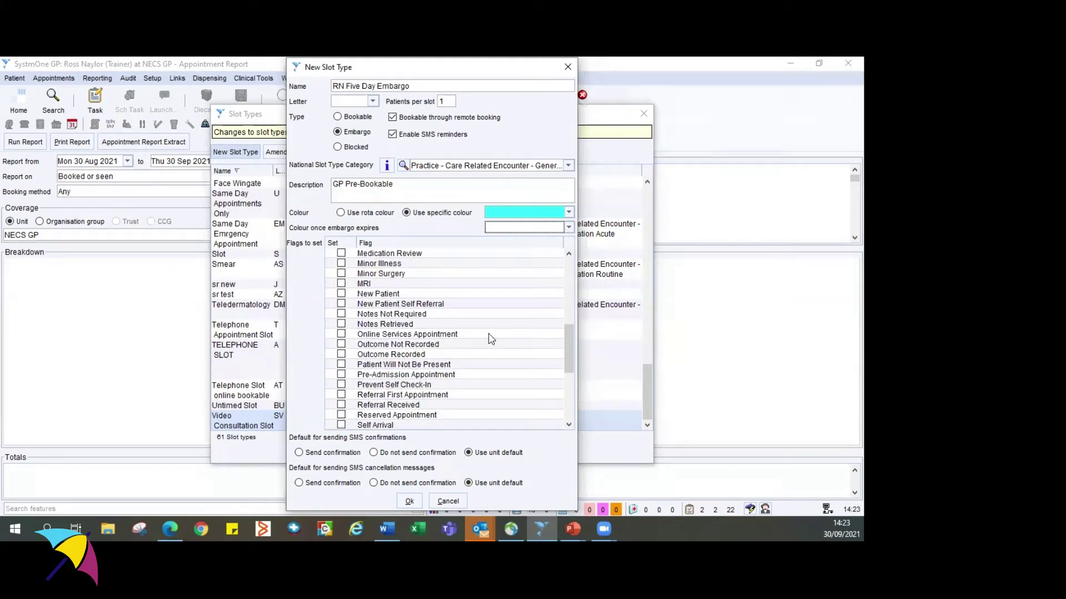
click(341, 385)
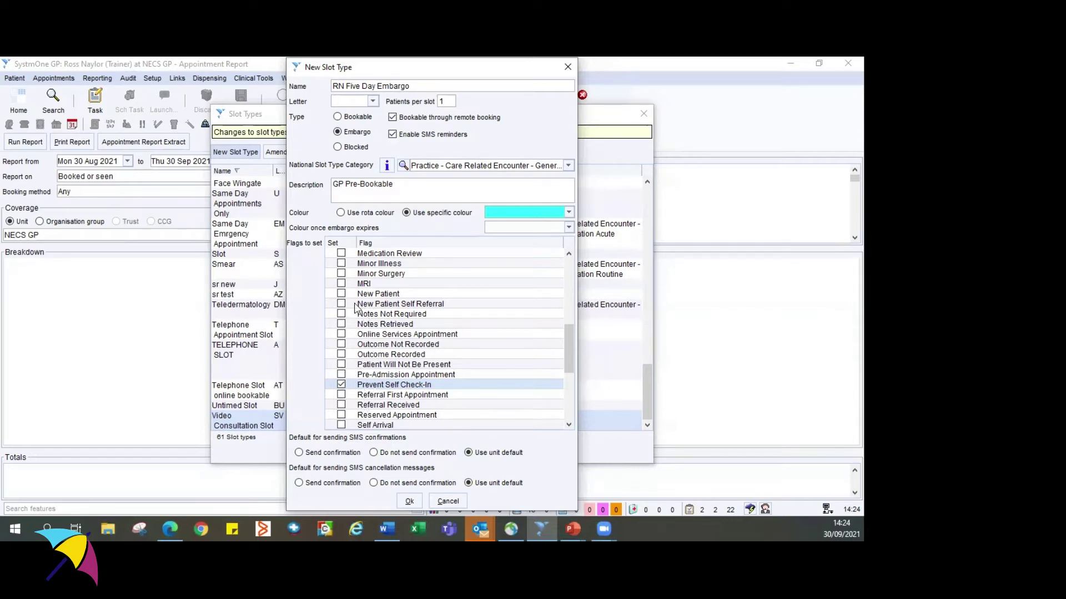
- Try the Telephone Appointment flag on the slot type, clear it again and look through the other available flags
scroll(444, 323, down, 1)
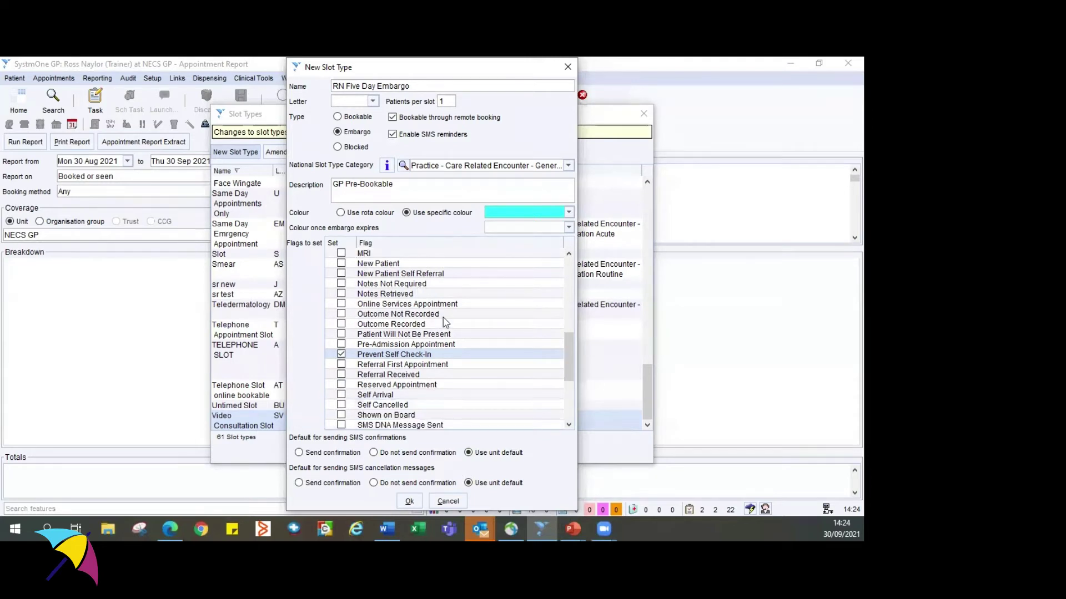
scroll(445, 322, down, 3)
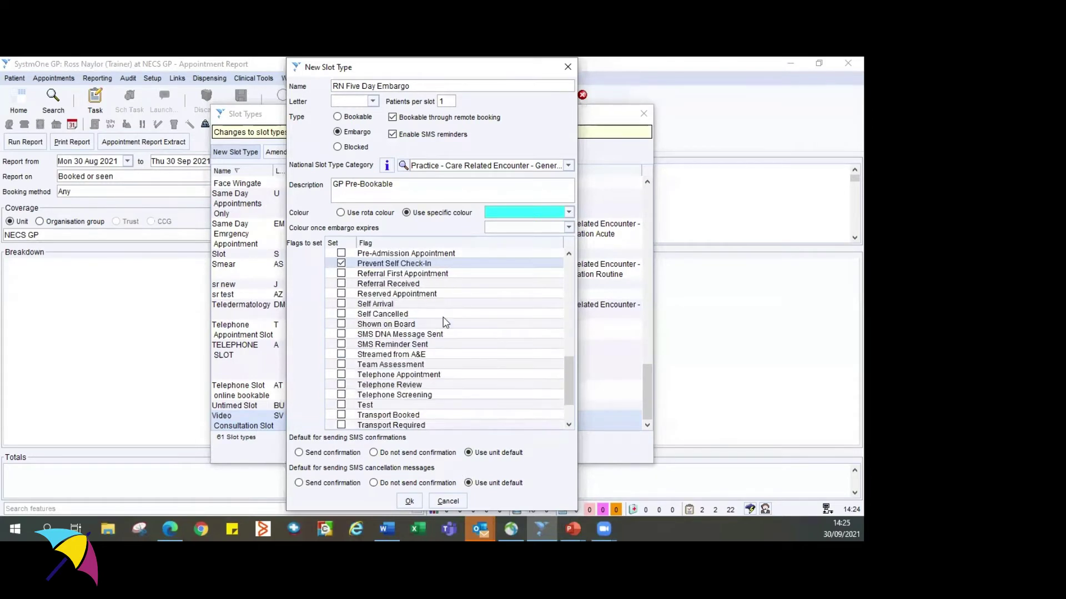
click(341, 374)
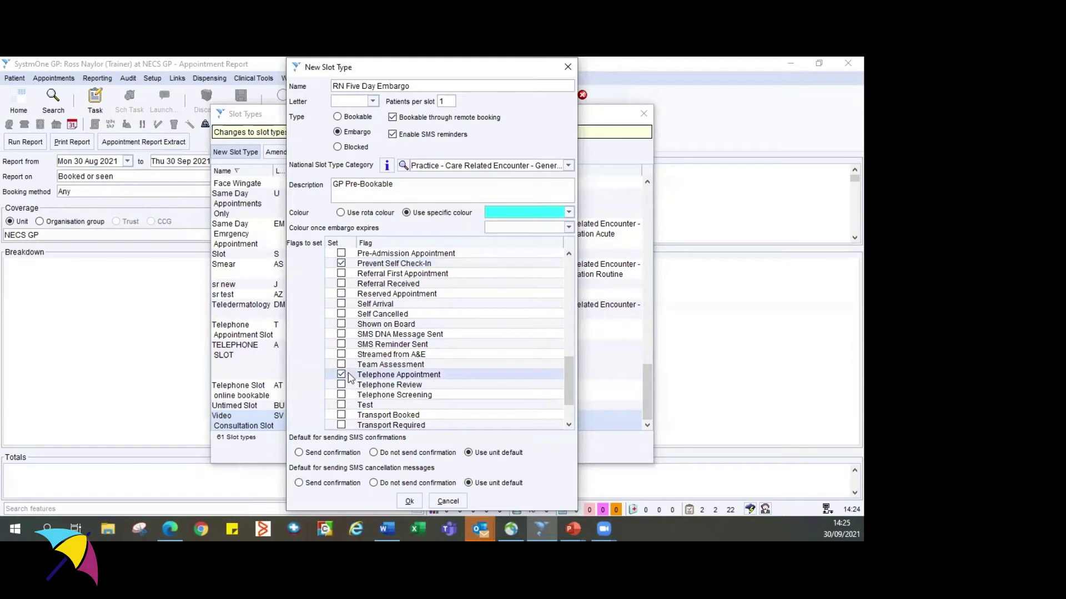
click(342, 376)
scroll(341, 379, down, 2)
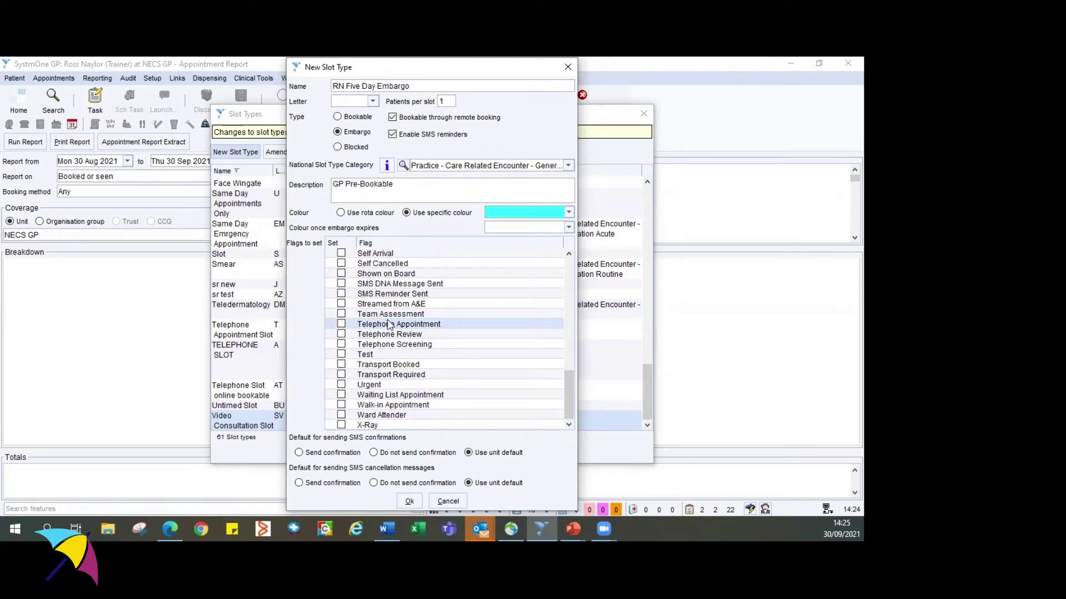
scroll(399, 356, up, 5)
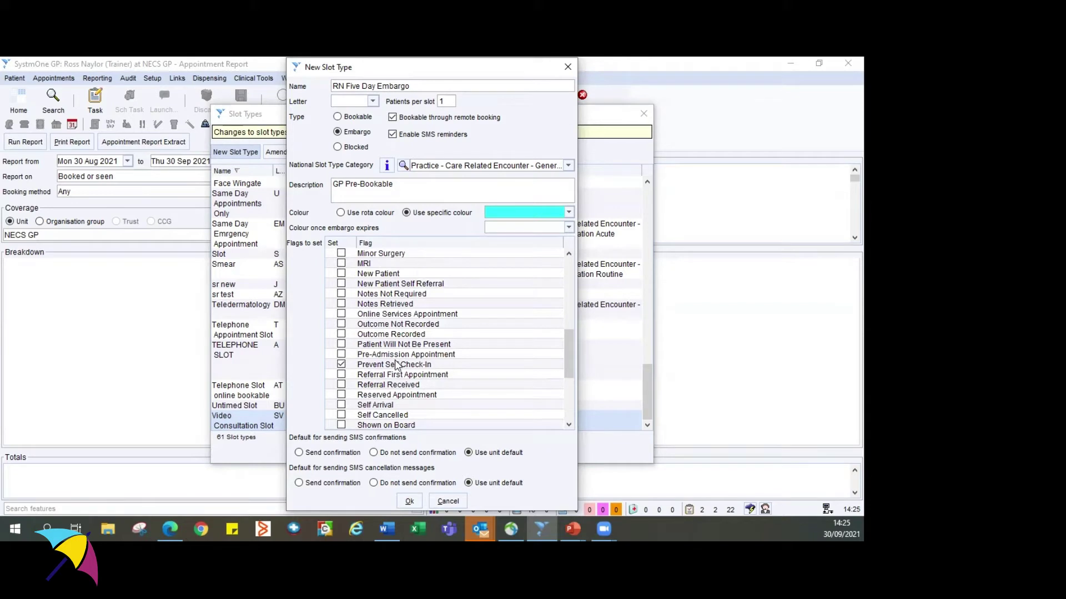
scroll(405, 355, up, 4)
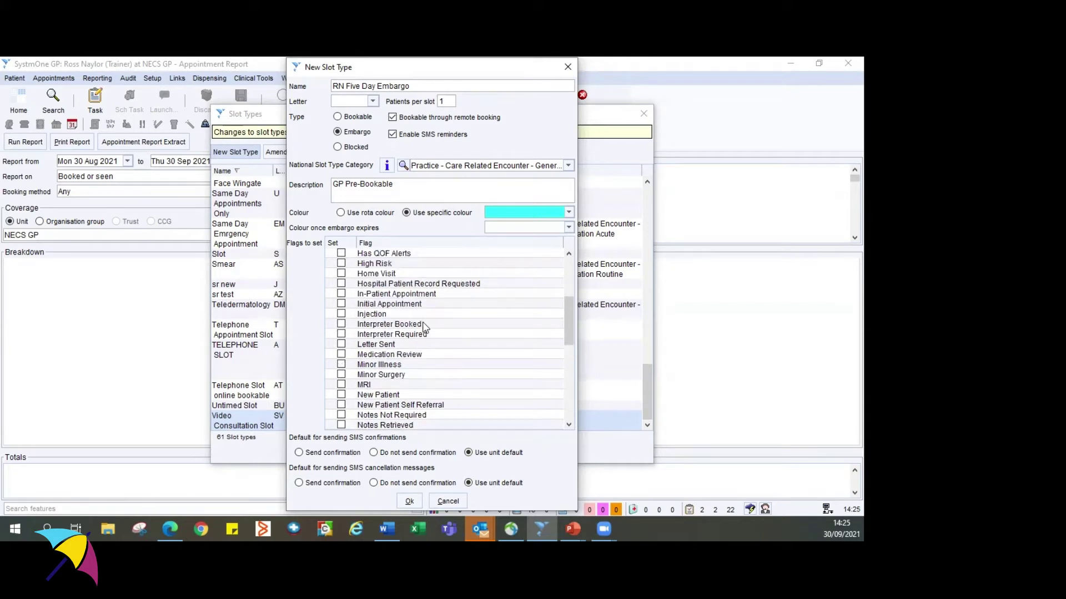
scroll(425, 328, up, 4)
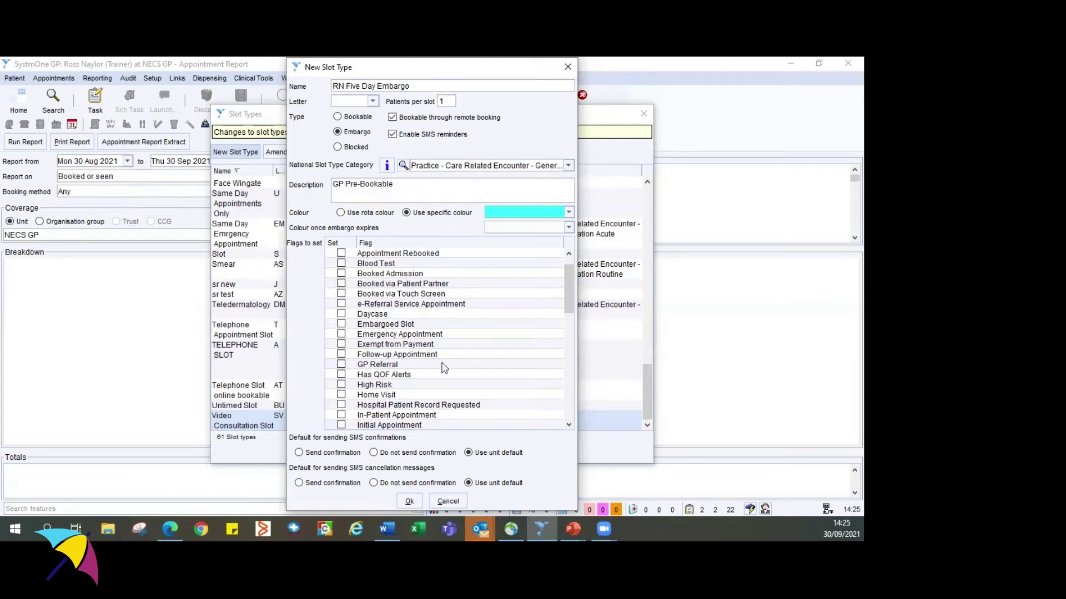
scroll(464, 324, down, 10)
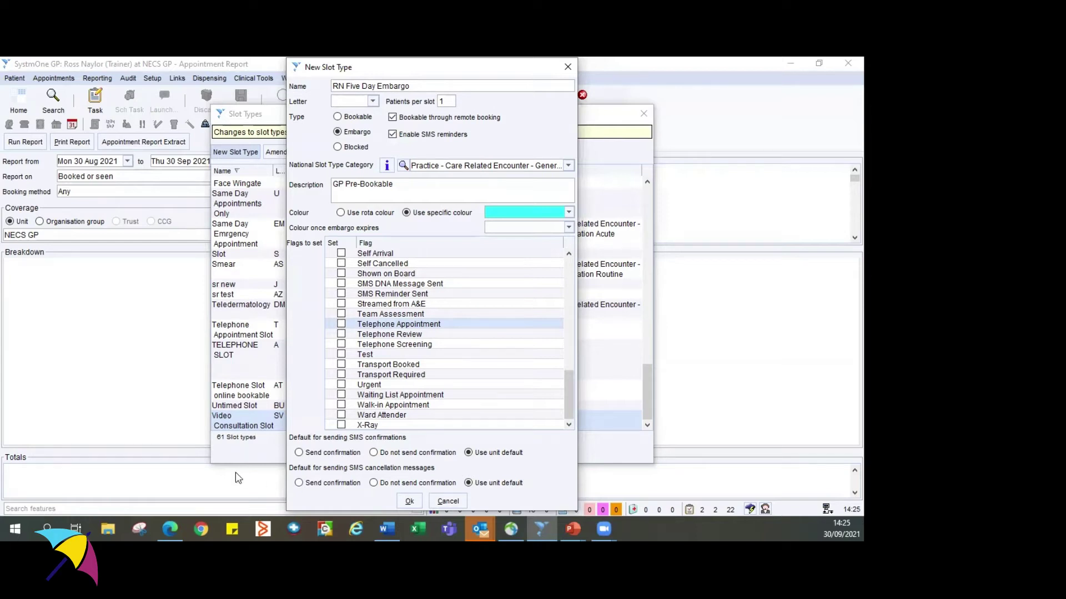
- Try Send confirmation as the default for SMS confirmations and return the setting to the unit default
click(326, 453)
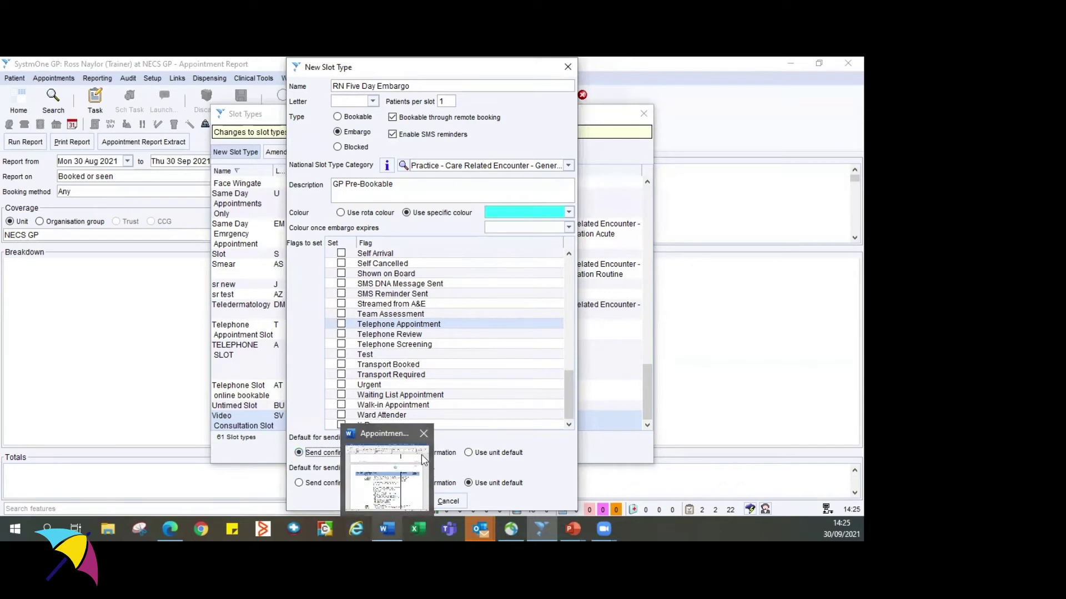
click(404, 455)
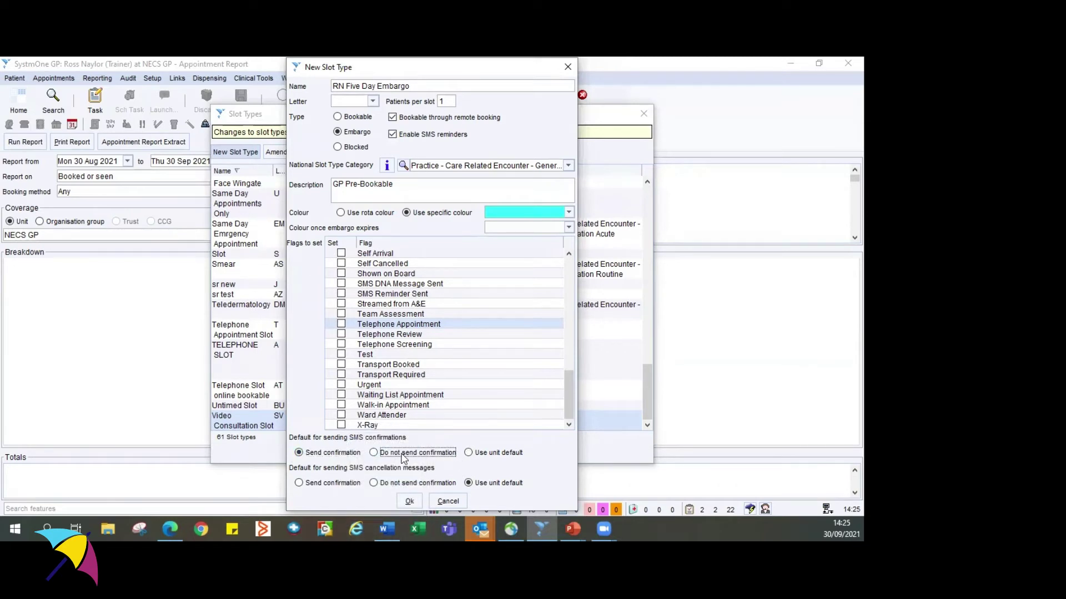
click(467, 453)
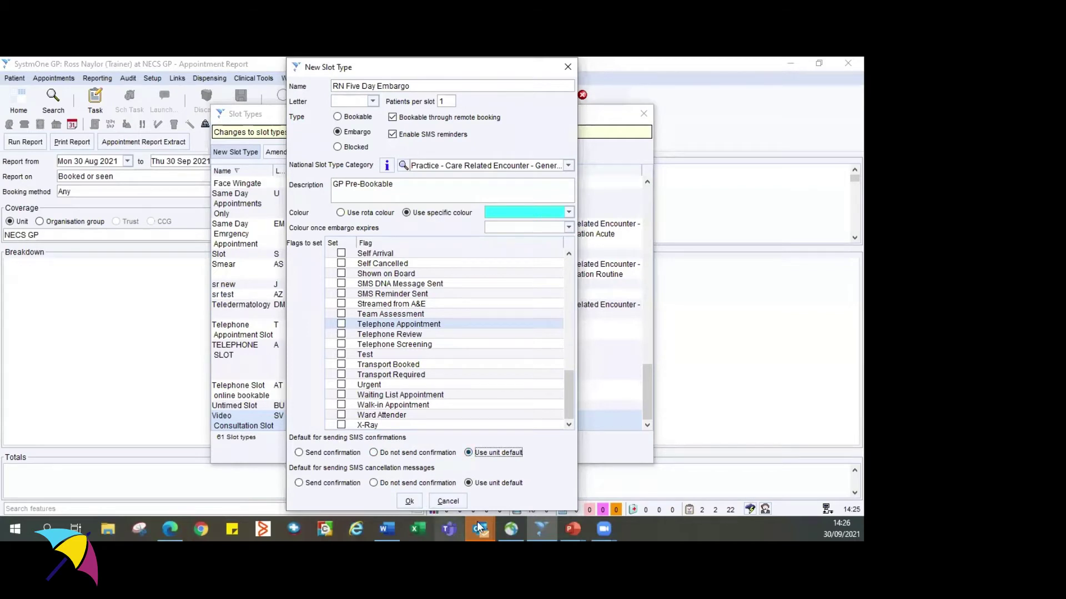
mouse_move(477, 521)
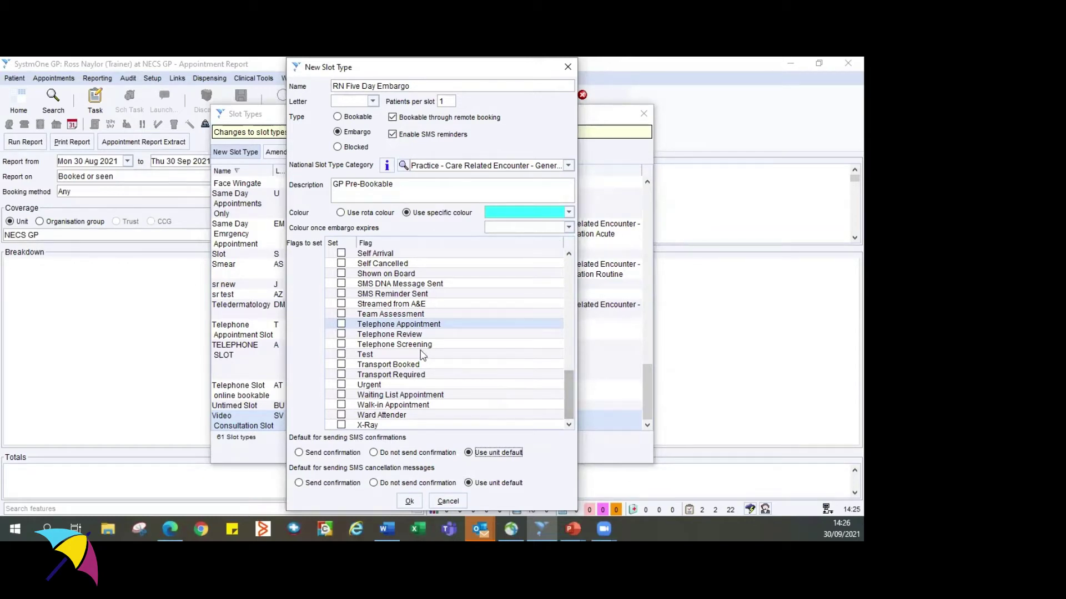
- Assign the letter HZ to the RN Five Day Embargo slot type and save it to the slot types list
click(409, 501)
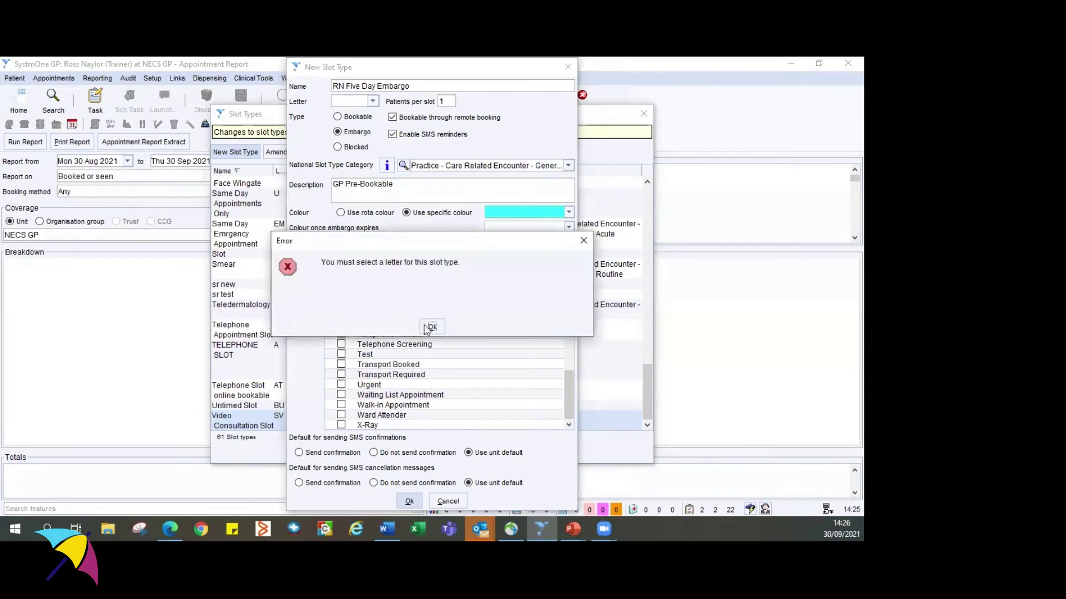
click(430, 327)
click(373, 101)
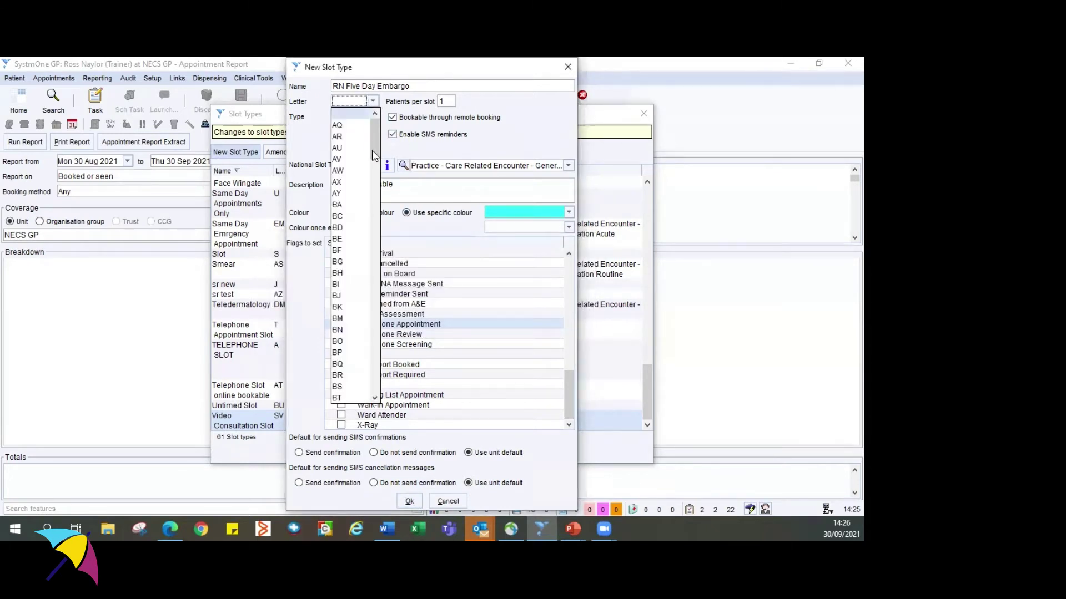
scroll(372, 176, down, 20)
scroll(360, 177, down, 20)
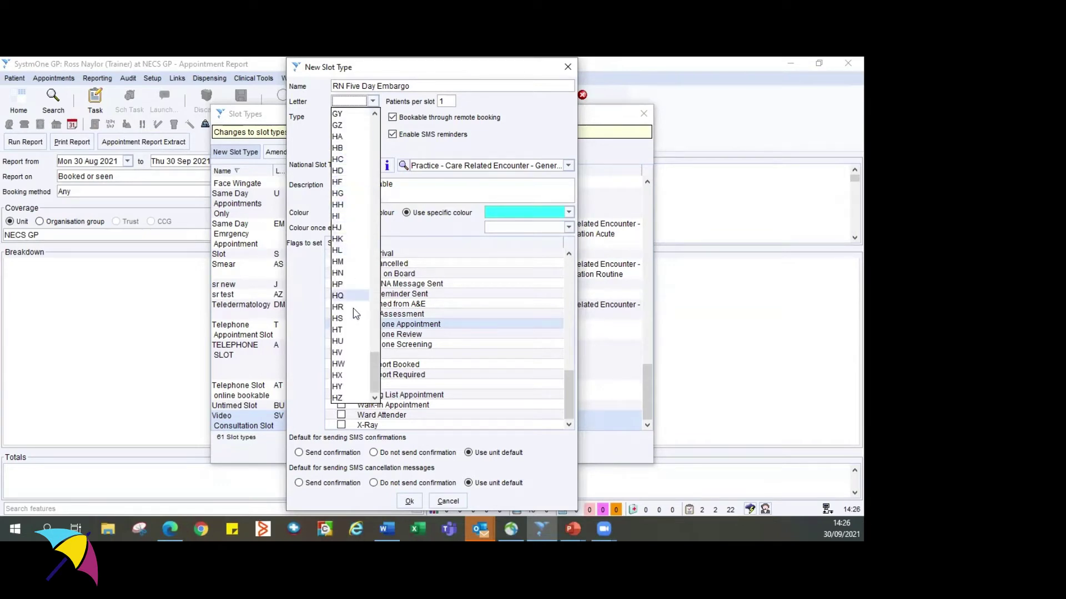
click(356, 399)
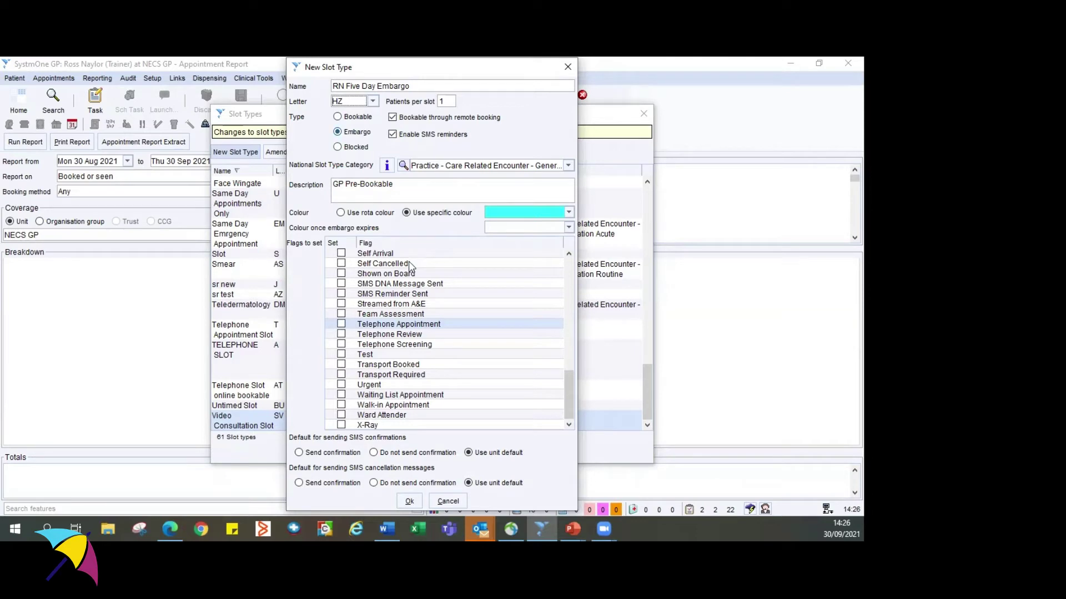
click(409, 501)
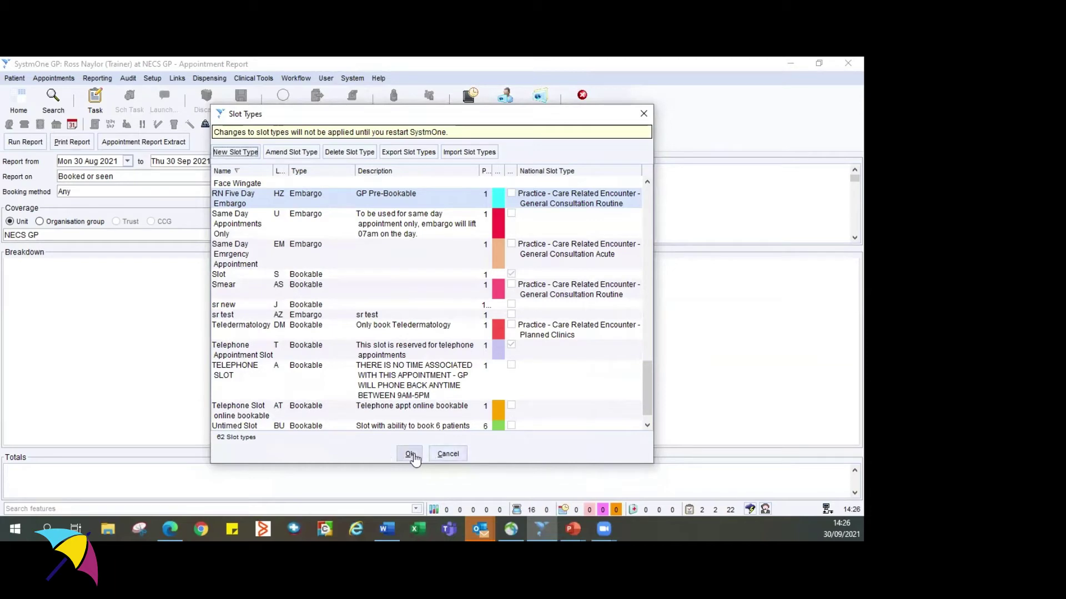
click(401, 454)
click(395, 526)
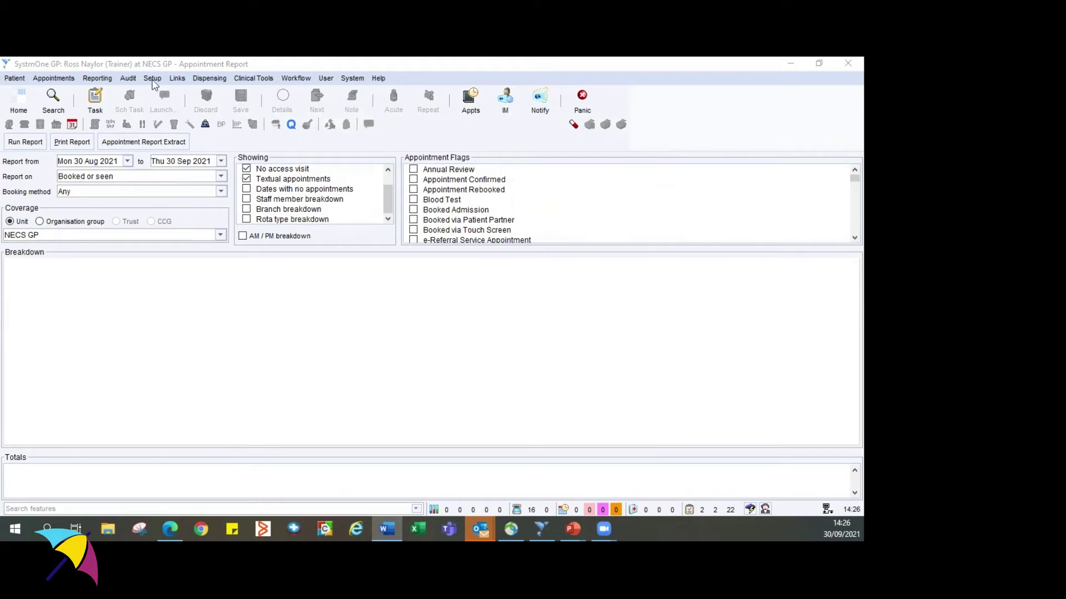
- Create a rota type named "RN GP Face to Face" that allows consultations to be started, and close the rota types list
click(153, 78)
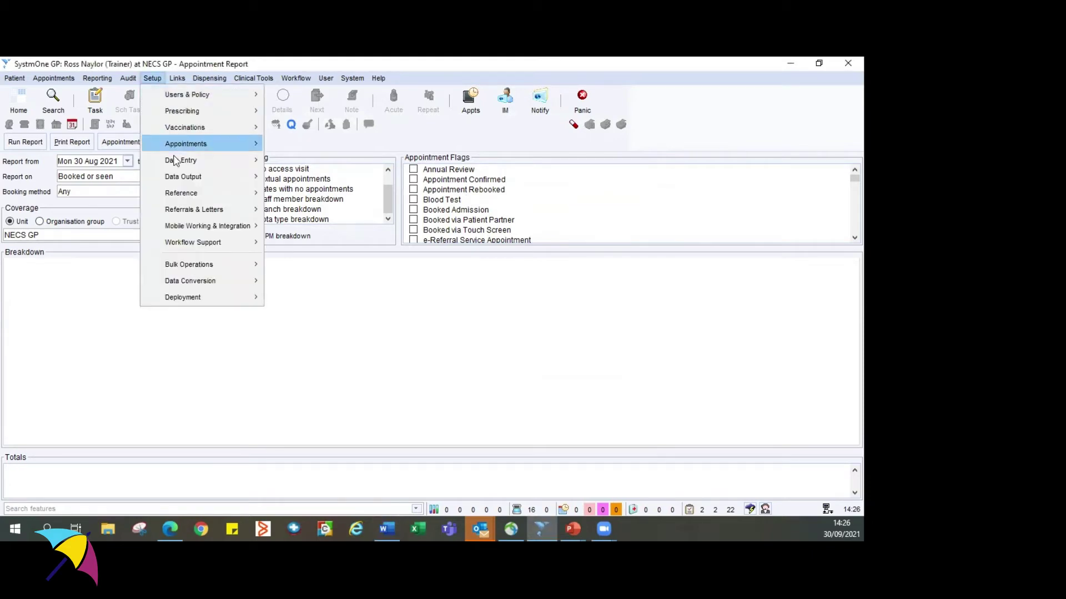
mouse_move(262, 147)
click(309, 176)
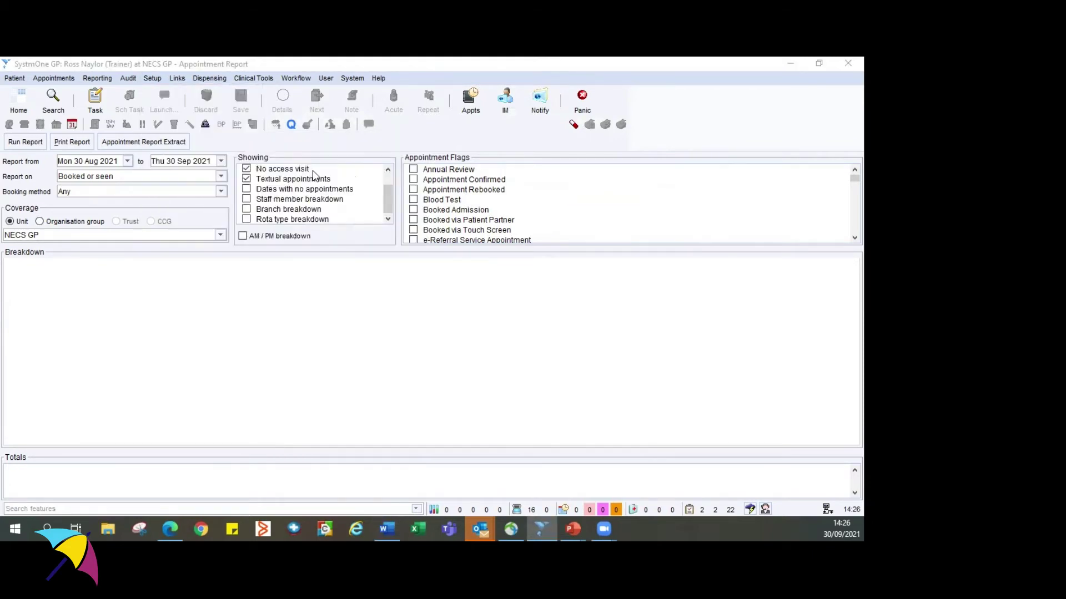
click(311, 430)
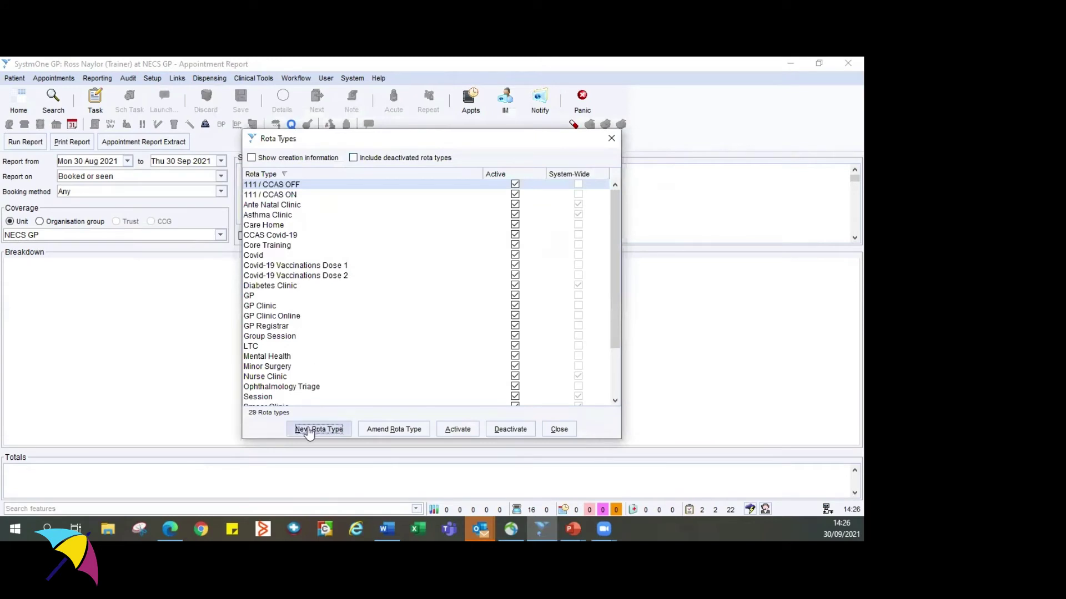
text(RN )
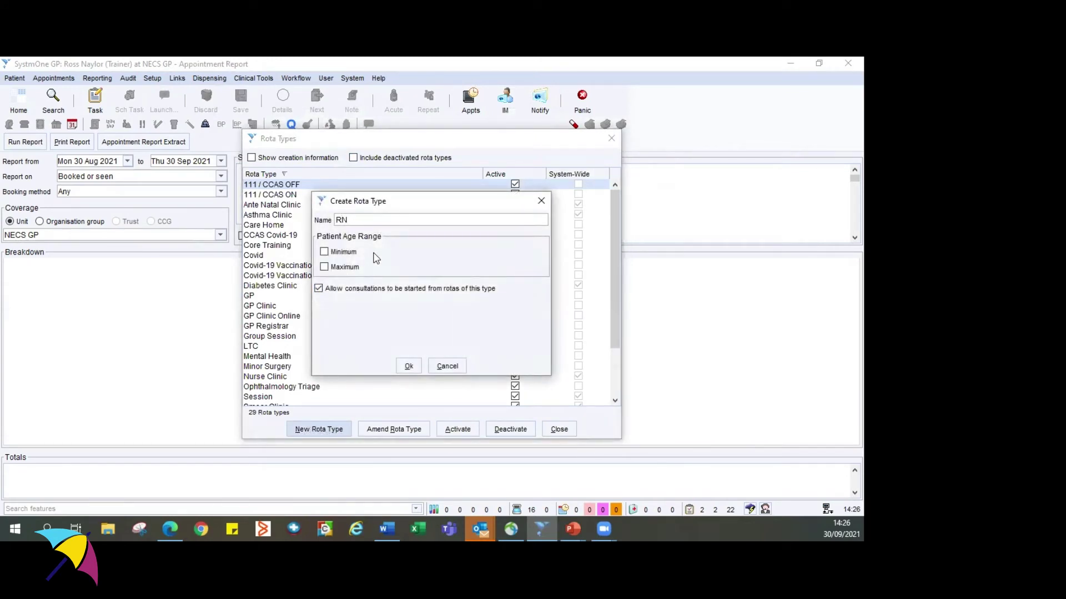
text(GP Face to Face)
click(409, 366)
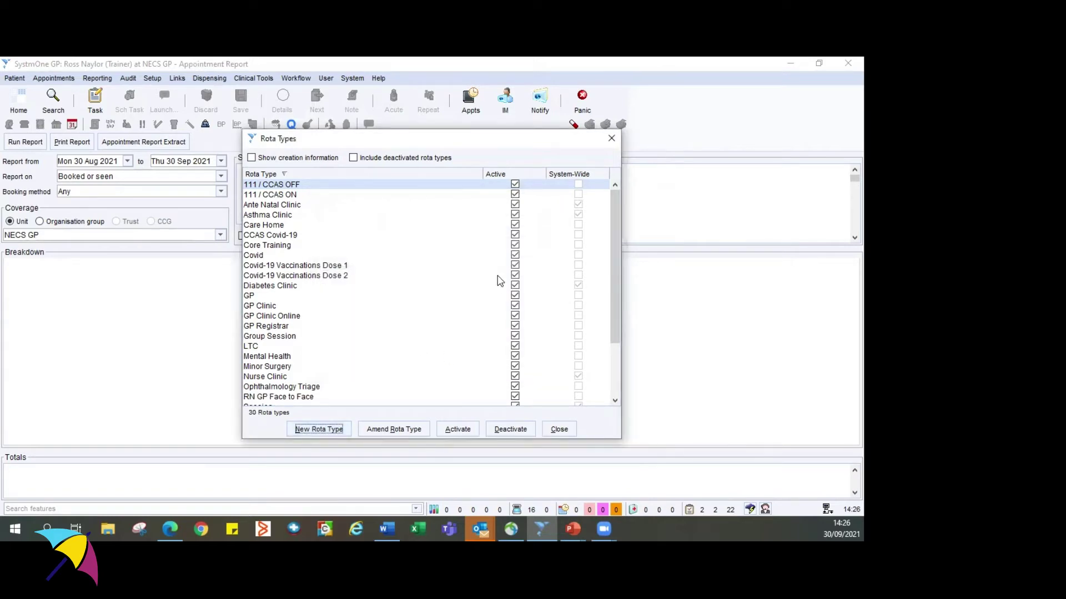
scroll(505, 273, down, 3)
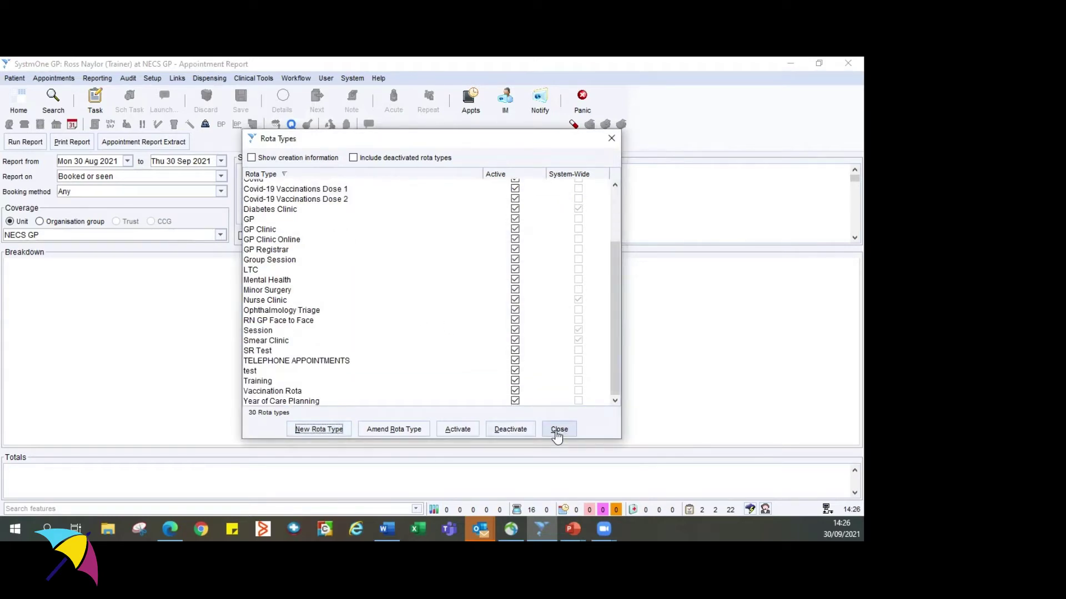
click(559, 430)
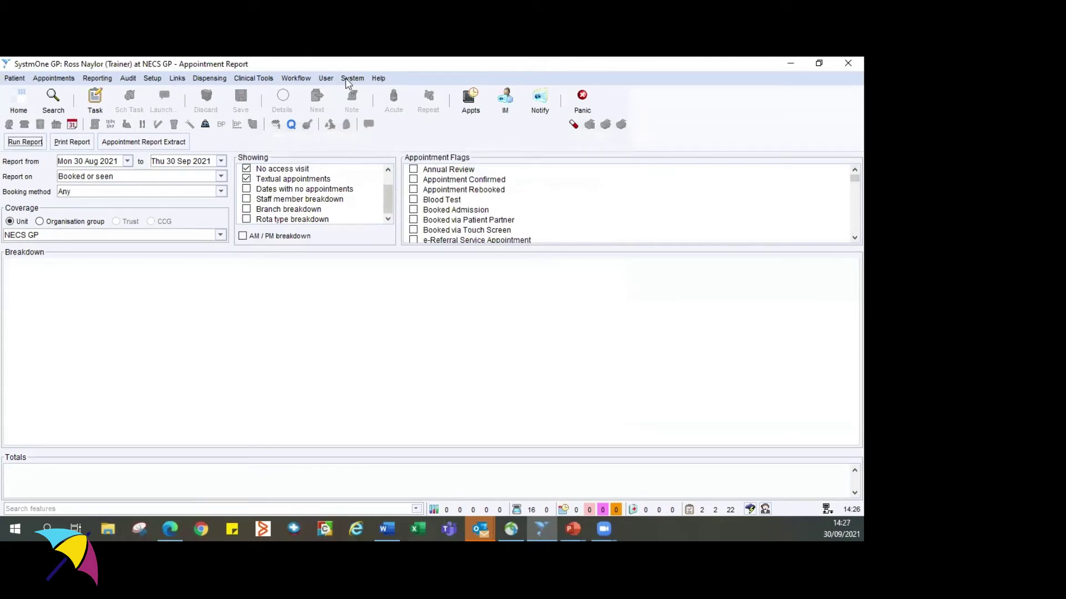
- Start a new appointment room in the appointment rooms setup and describe it as "RN Office"
click(152, 78)
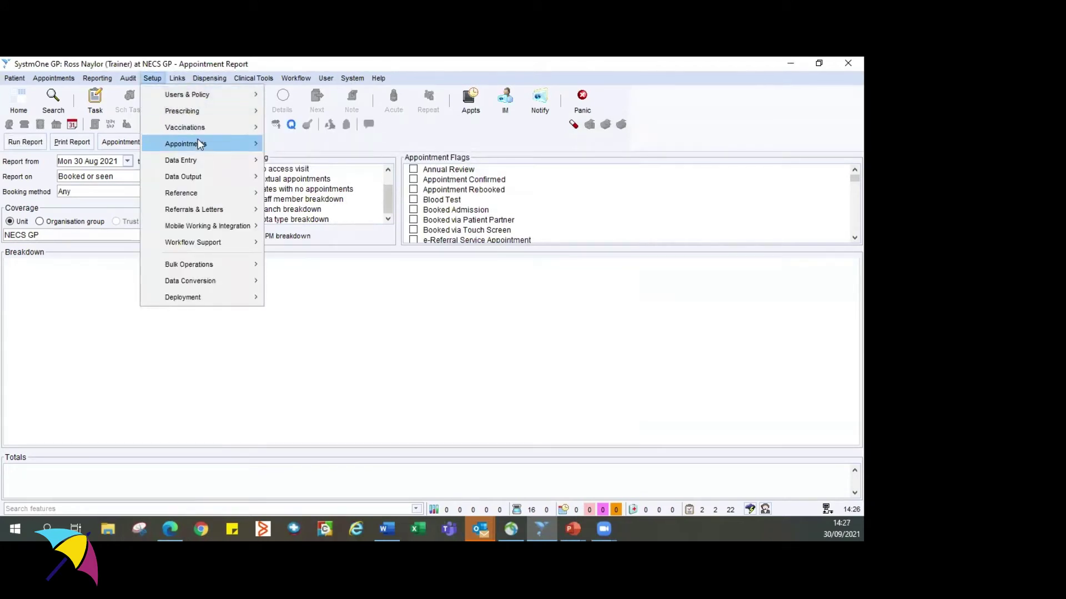
mouse_move(244, 144)
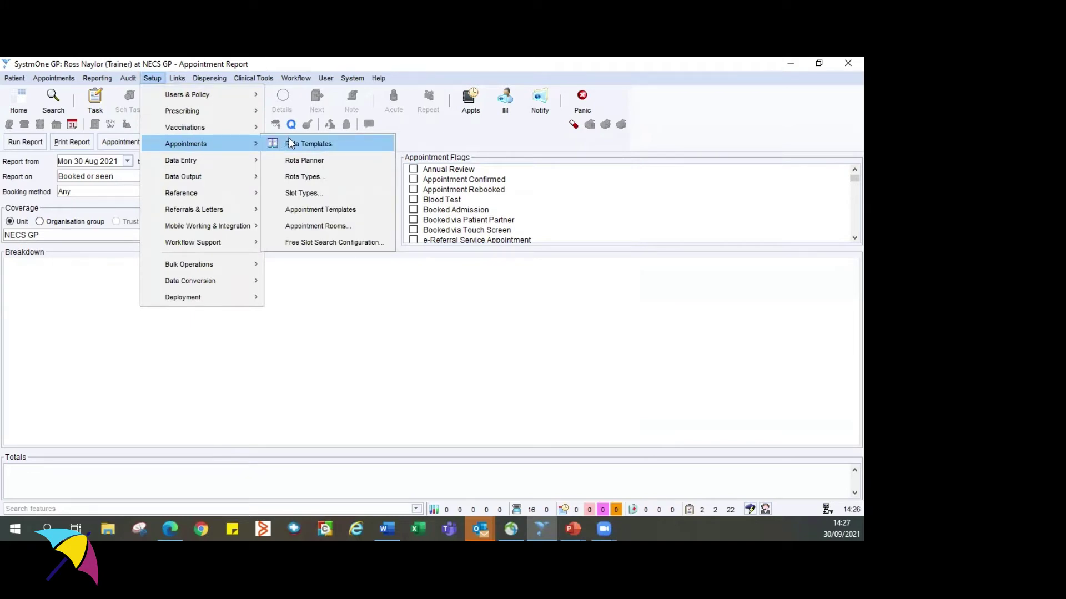
click(341, 232)
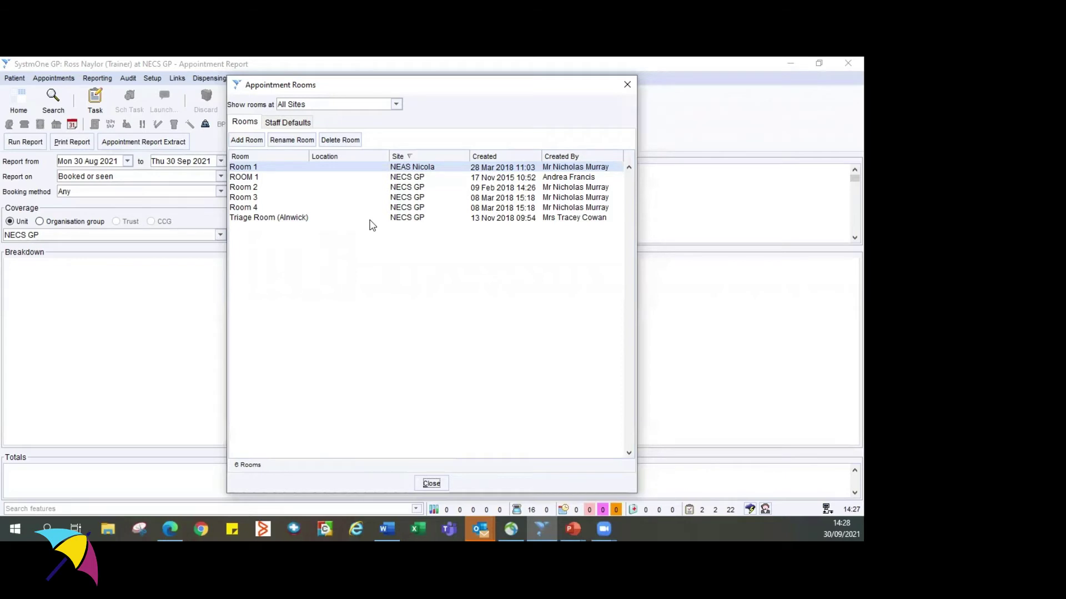
click(250, 142)
text(RN Offic)
key(BackSpace)
key(BackSpace)
key(BackSpace)
key(BackSpace)
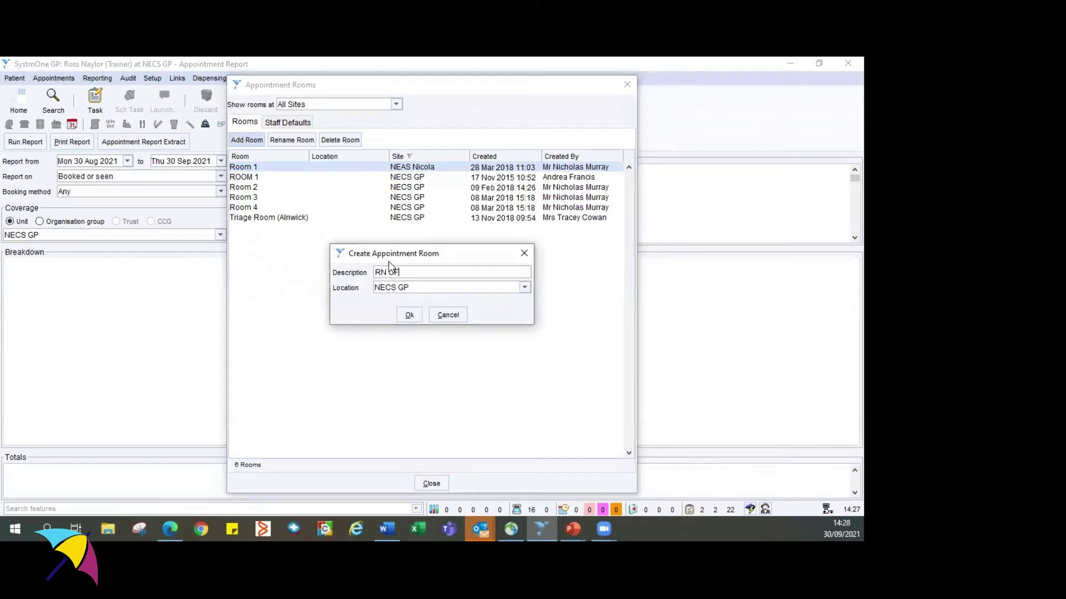
text(ffice)
- Set the new room's location to NECS GP, save the room and close the appointment rooms list
click(422, 292)
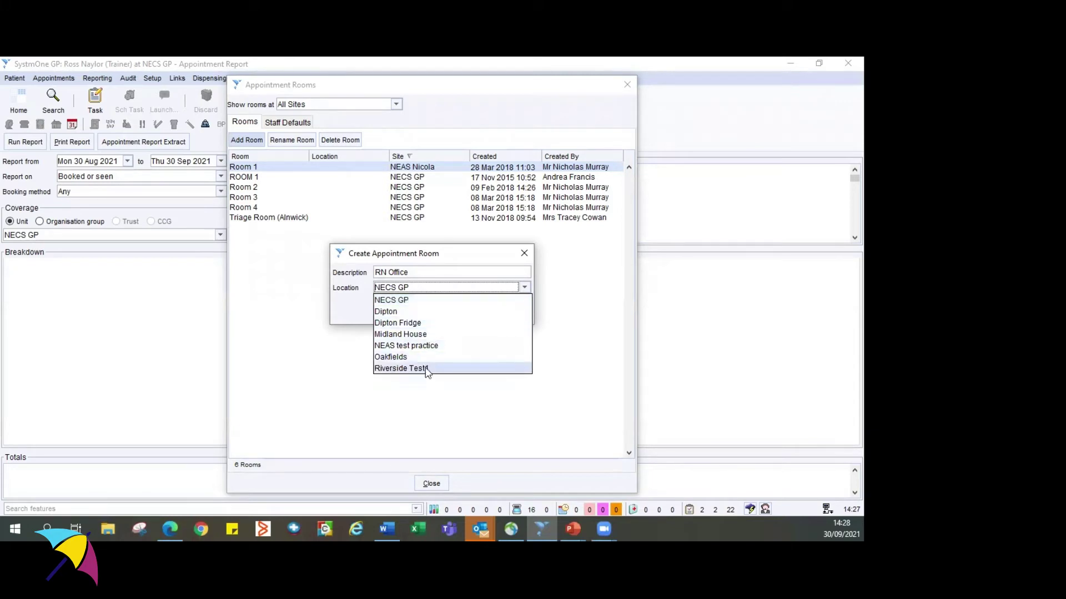
click(438, 303)
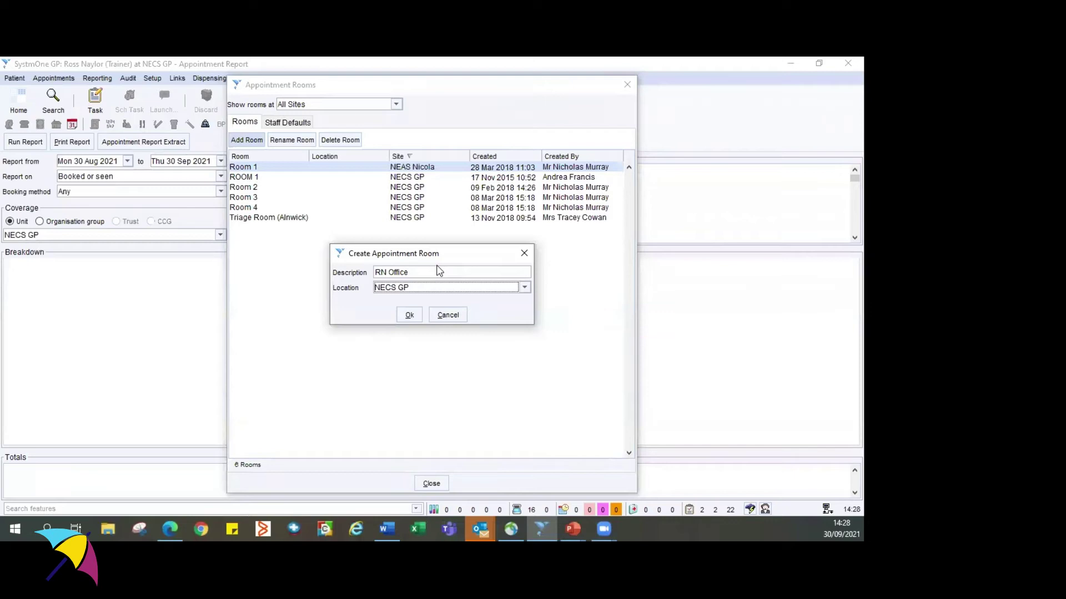
click(409, 315)
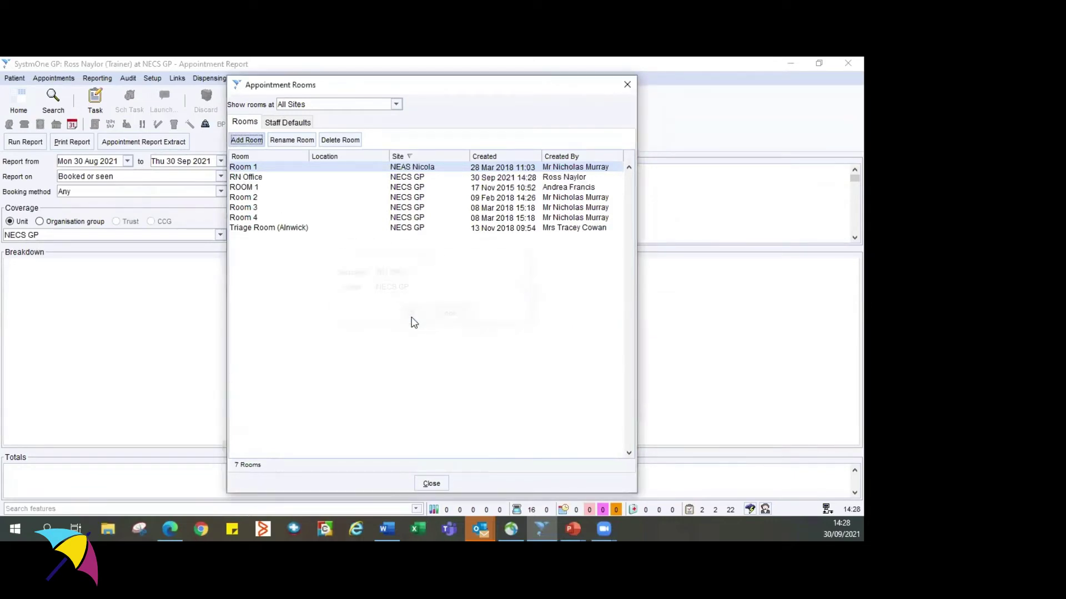
click(431, 484)
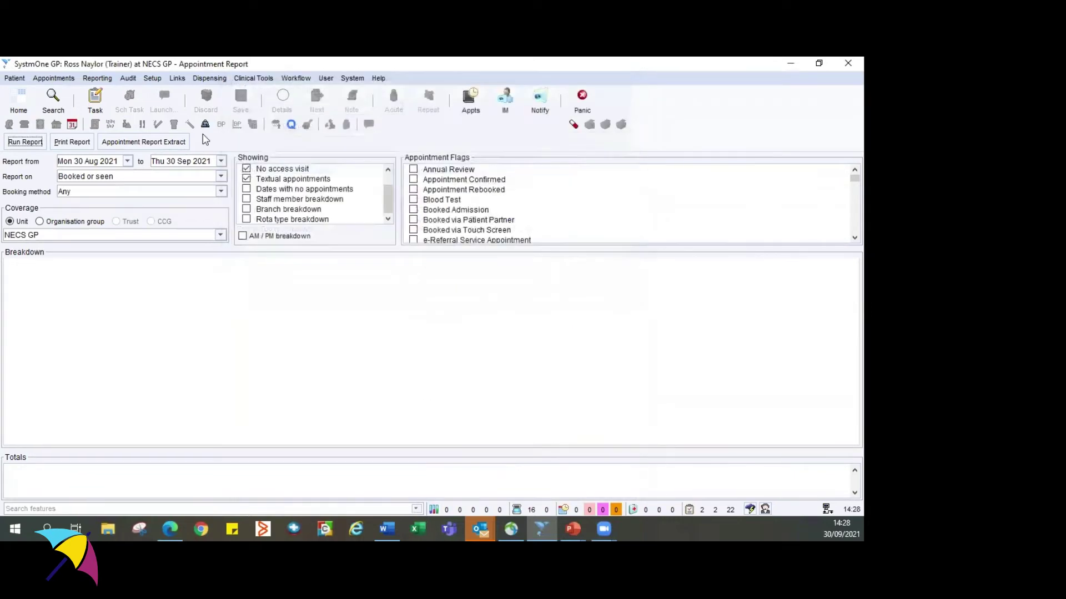
- Start a new rota template from the rota templates setup and assign it to the trainer's own staff entry
click(152, 77)
mouse_move(177, 147)
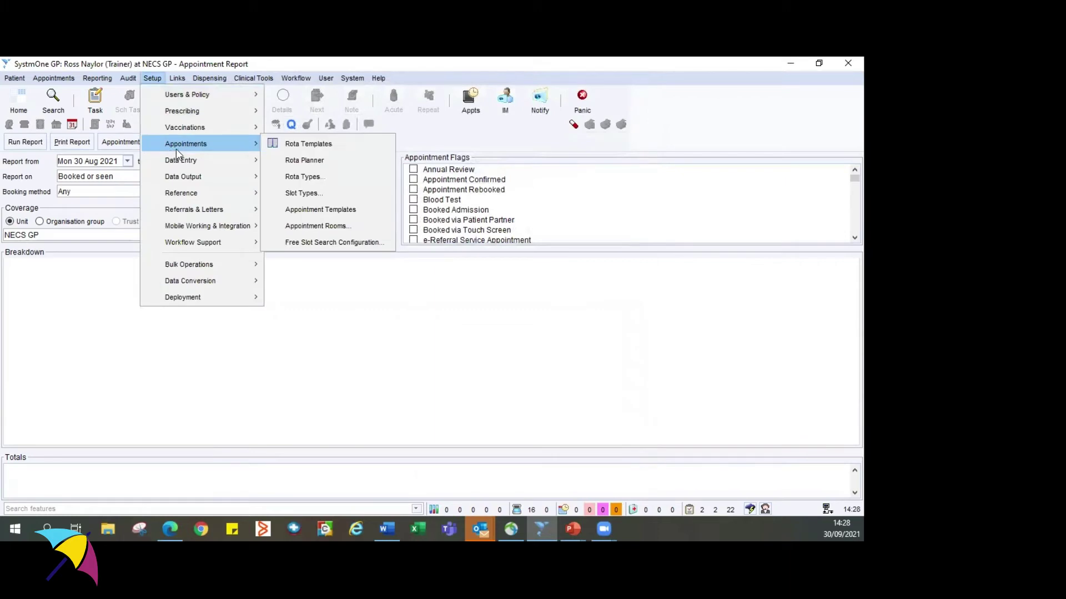
click(324, 147)
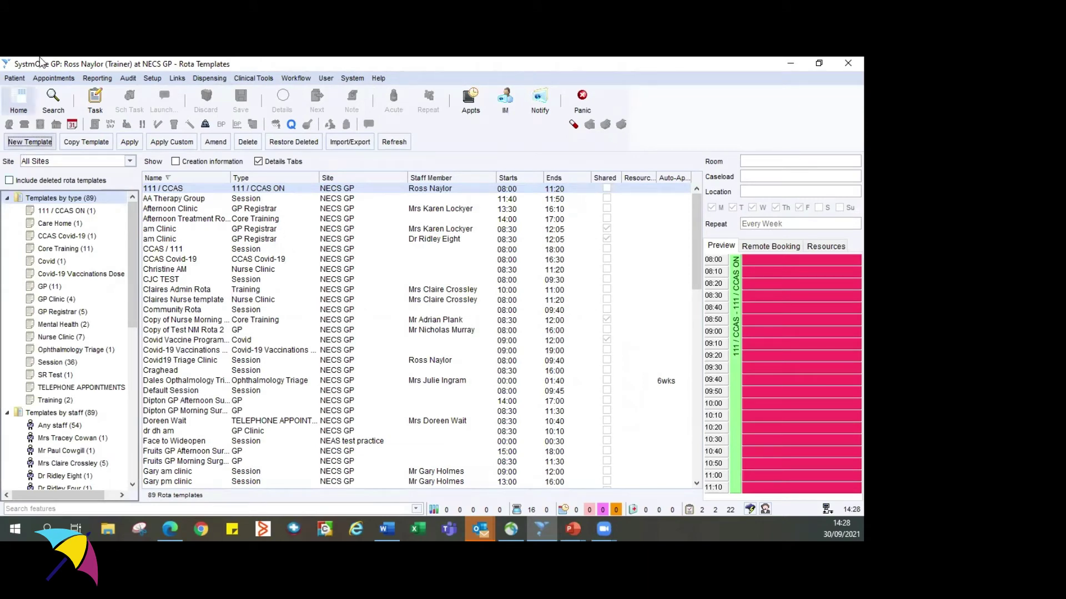
click(43, 145)
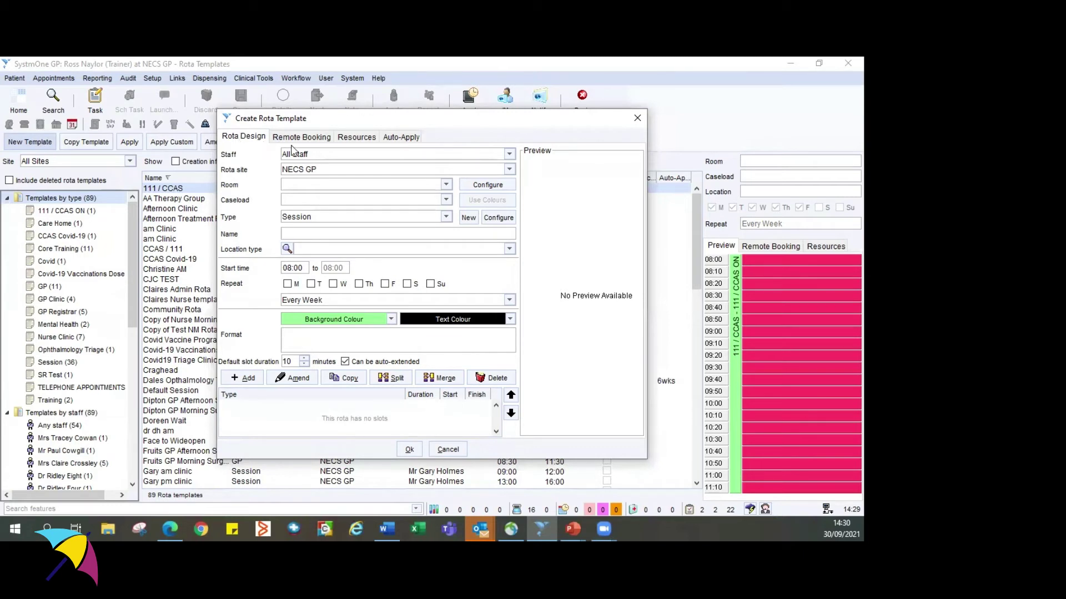
click(364, 156)
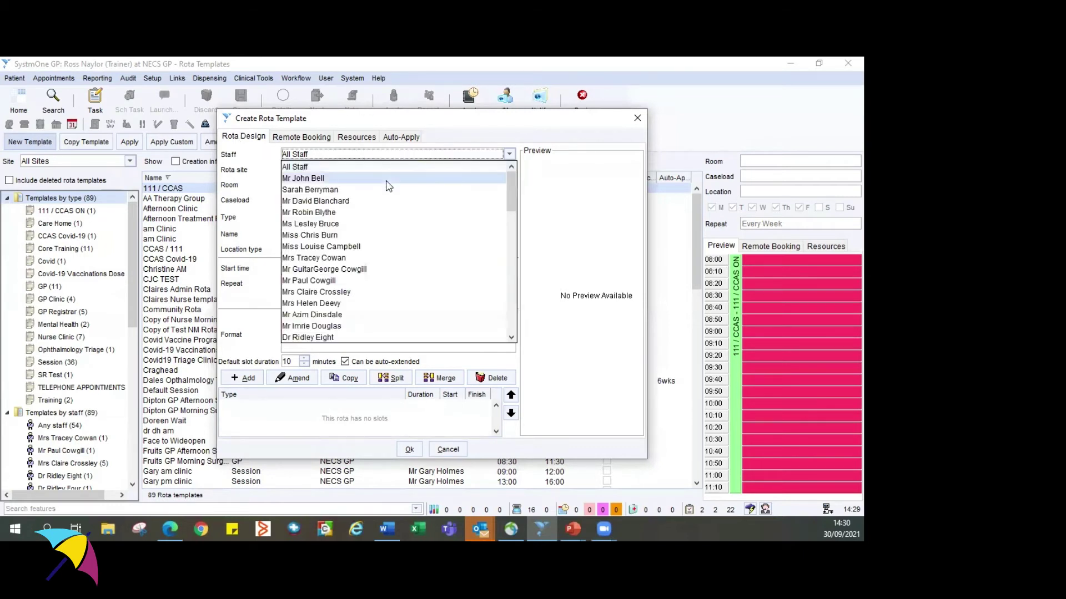
scroll(389, 186, down, 2)
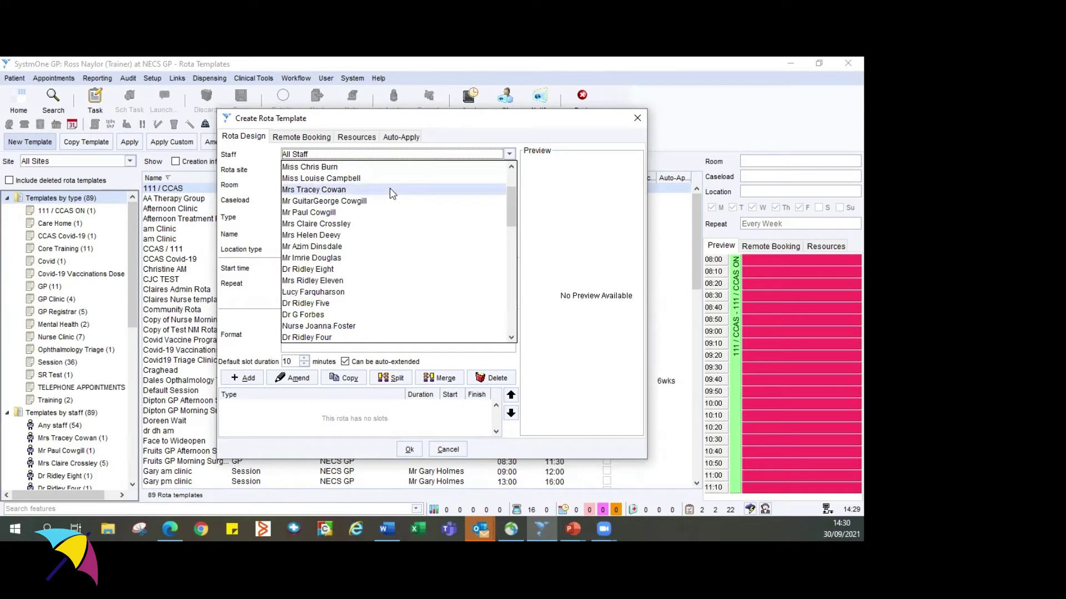
scroll(390, 189, down, 2)
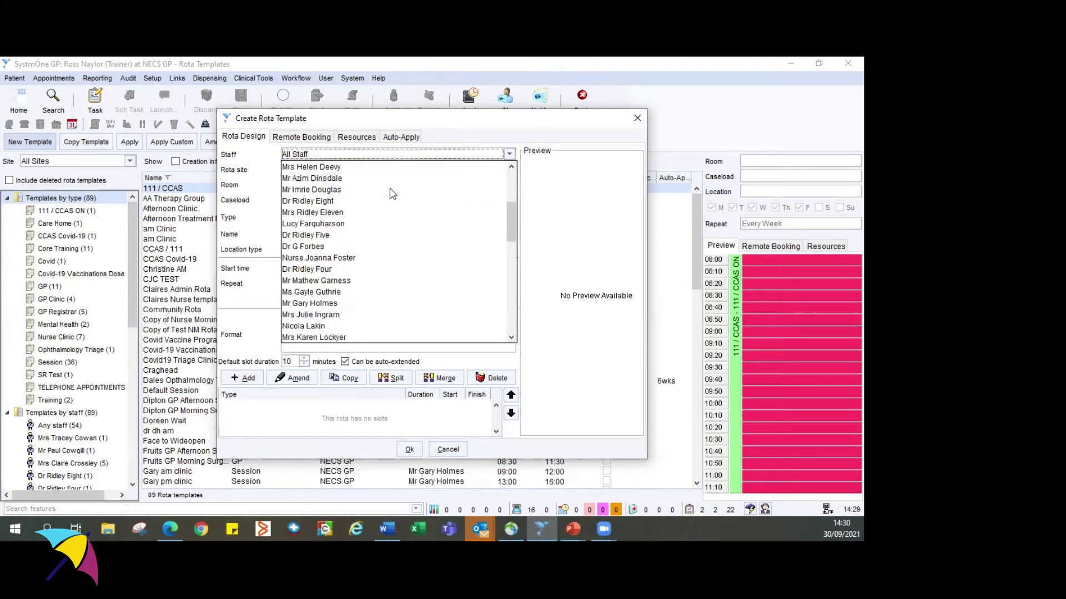
scroll(394, 189, down, 1)
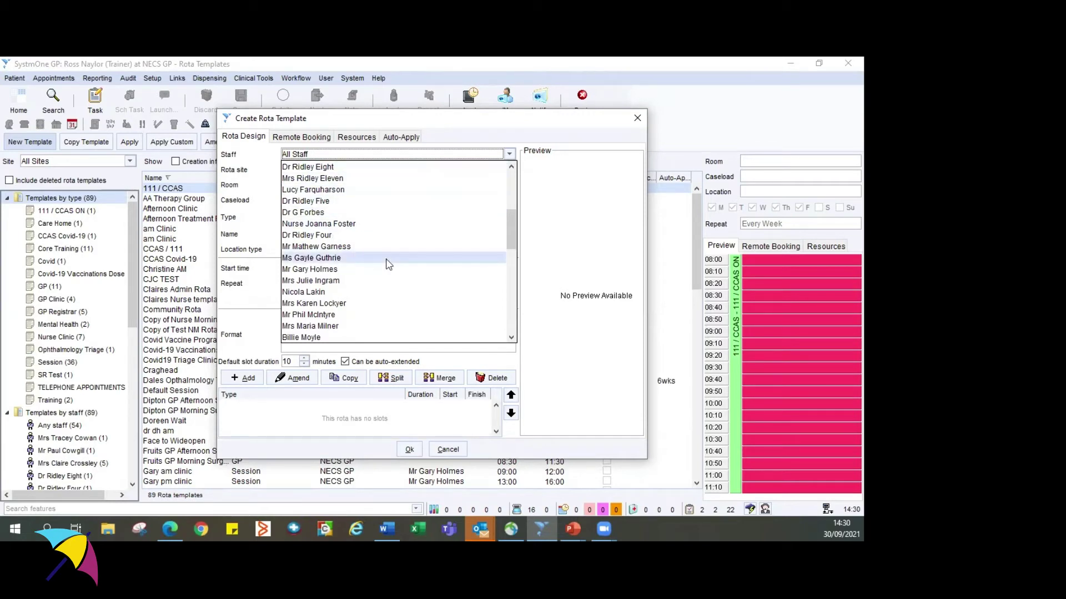
scroll(396, 247, down, 1)
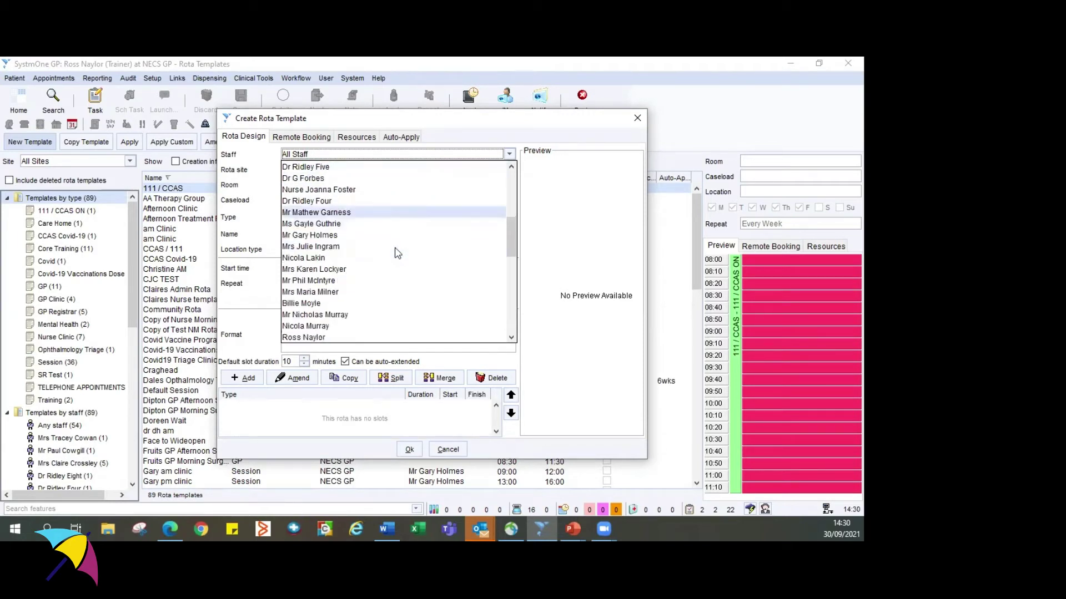
click(353, 337)
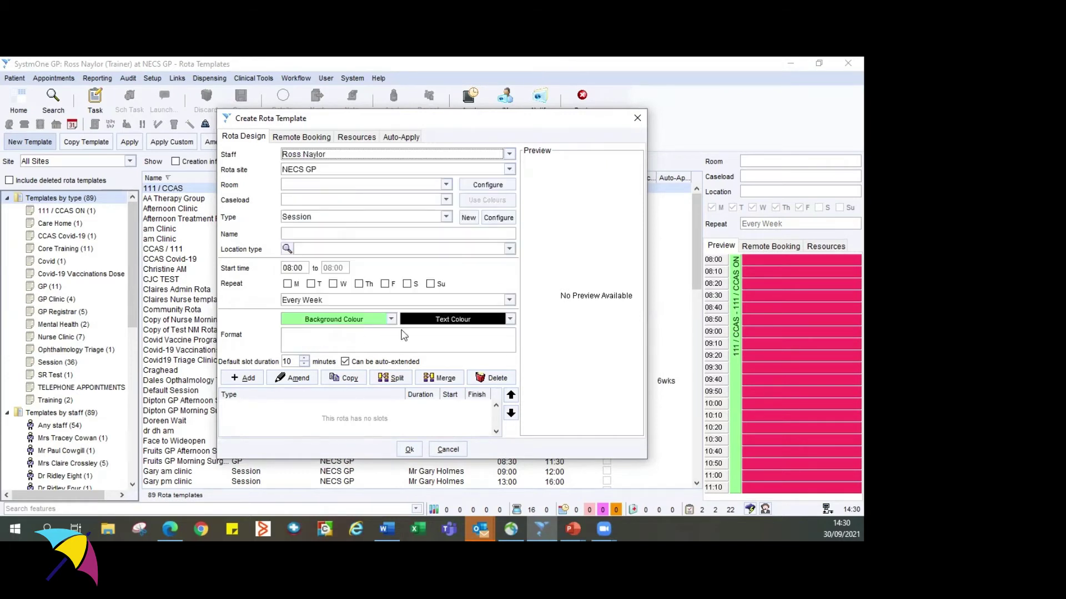
- Set the rota site to NECS GP and the room to RN Office, and check the room configuration list
click(339, 170)
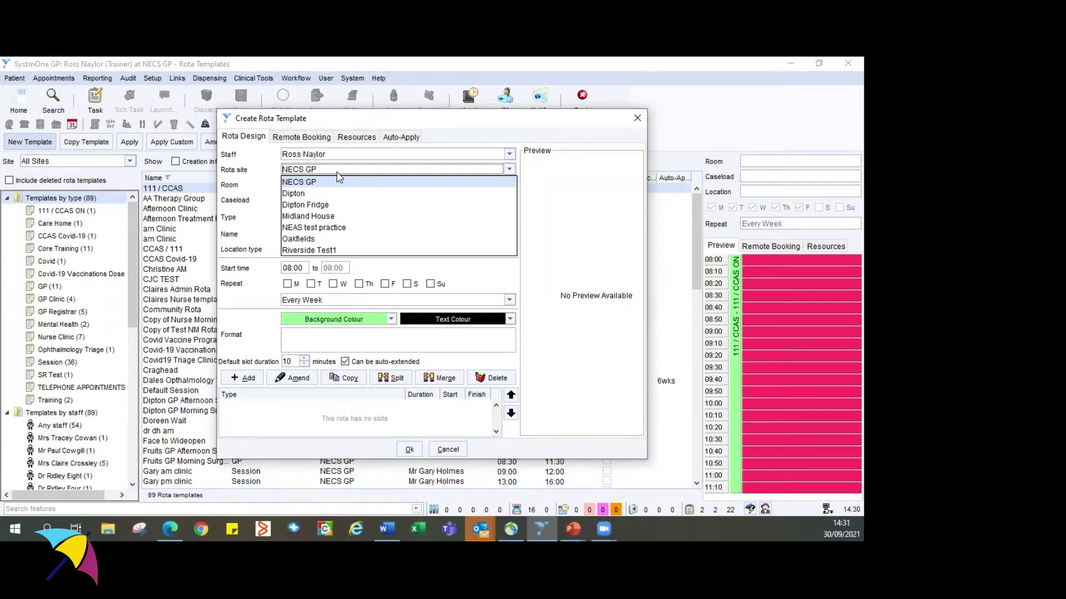
click(340, 181)
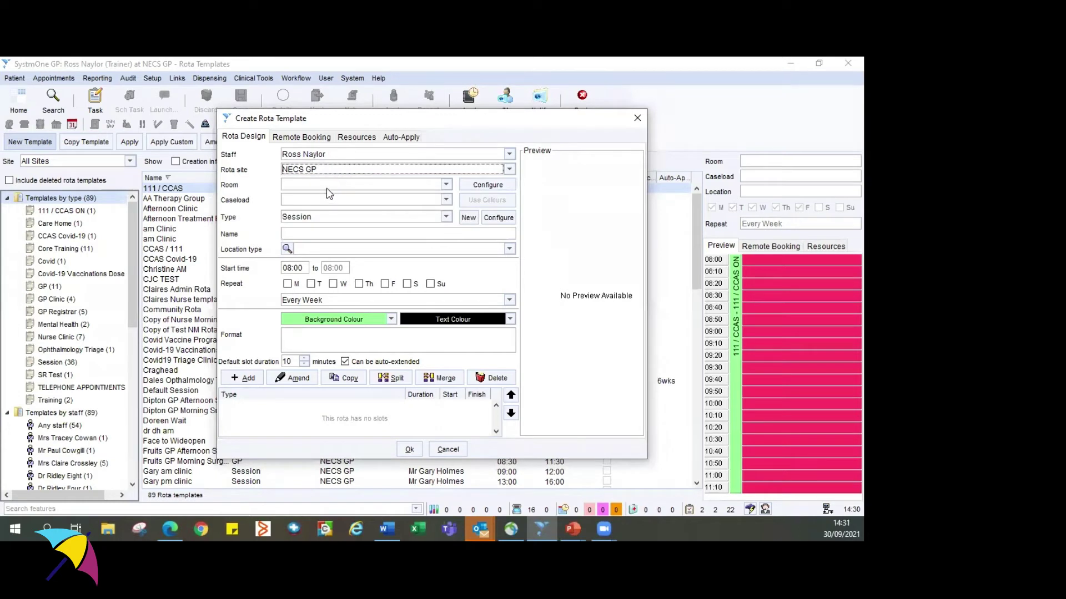
click(327, 187)
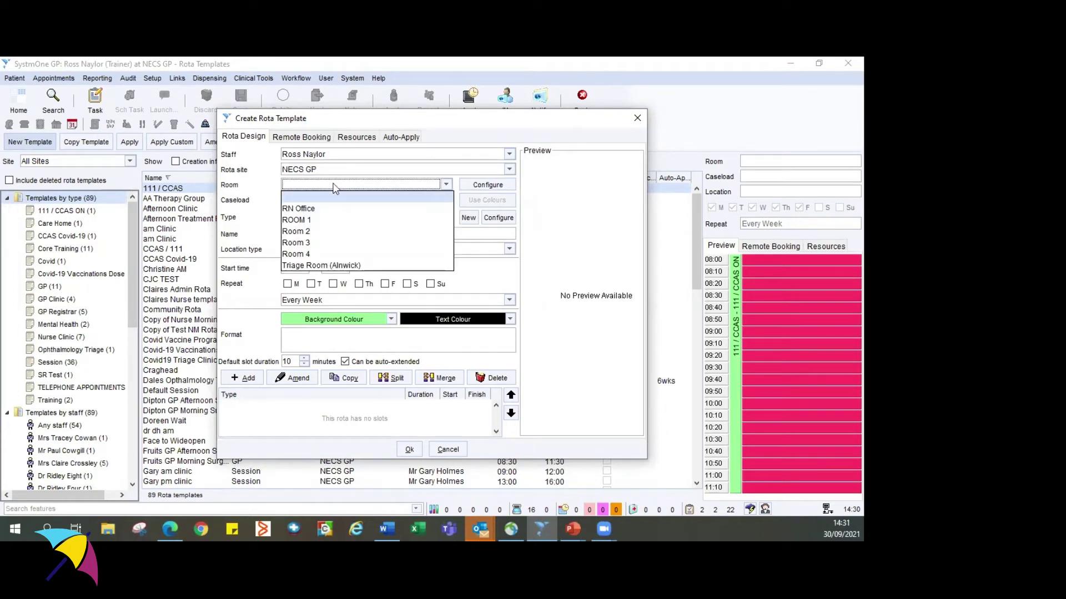
click(336, 208)
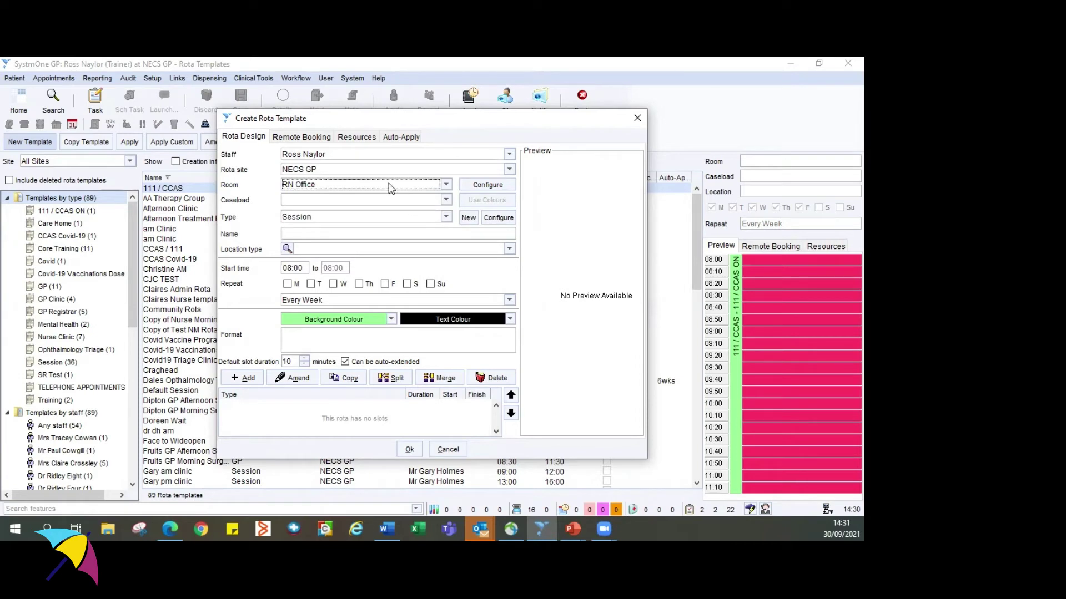
click(489, 189)
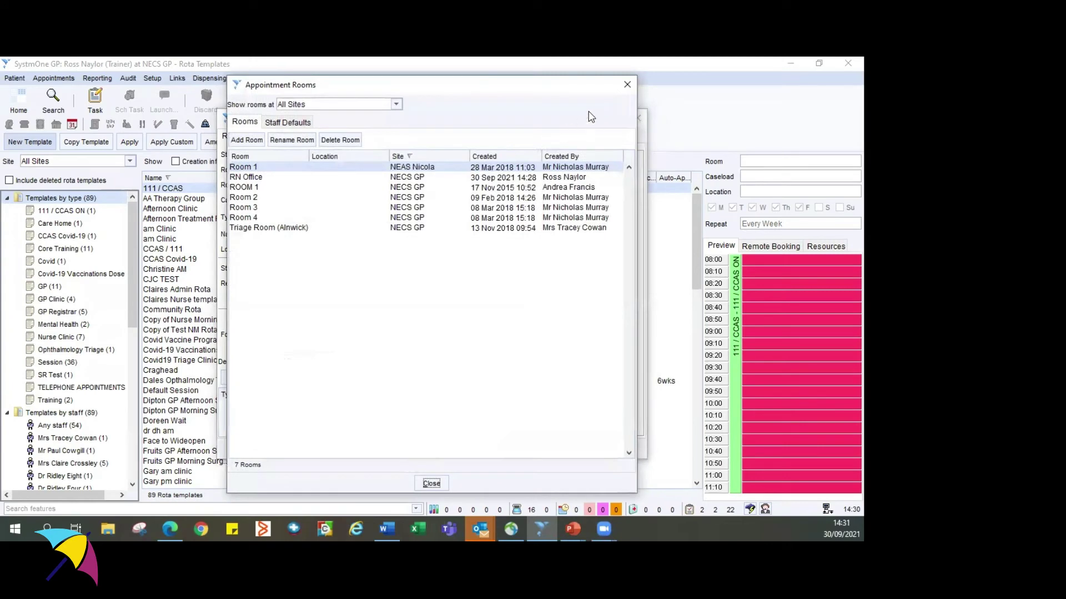
click(627, 85)
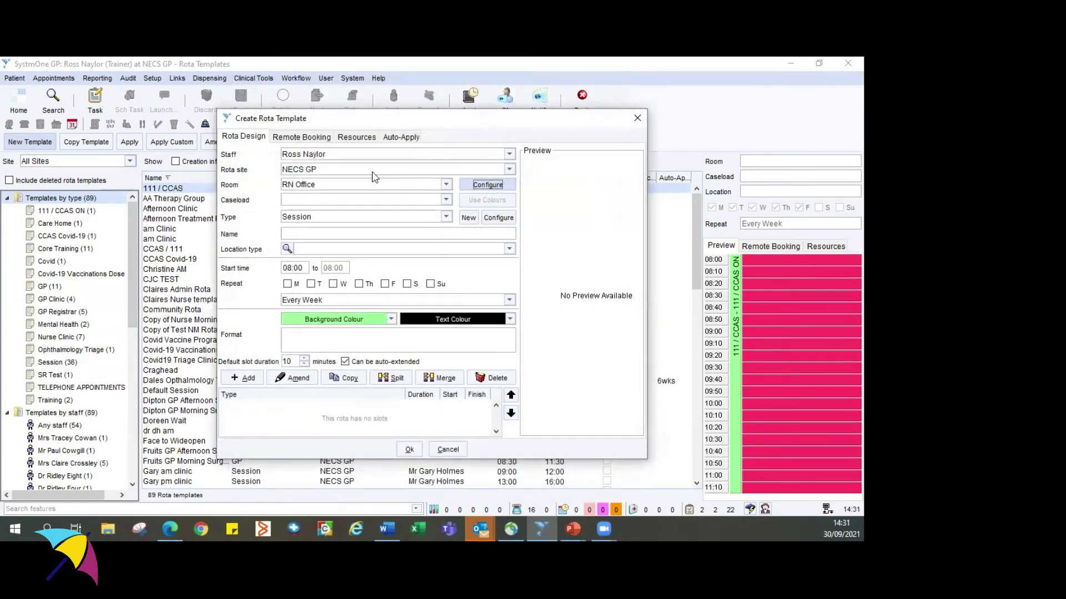
- Check the caseload options, leave the caseload blank and set the rota type to RN GP Face to Face
click(336, 201)
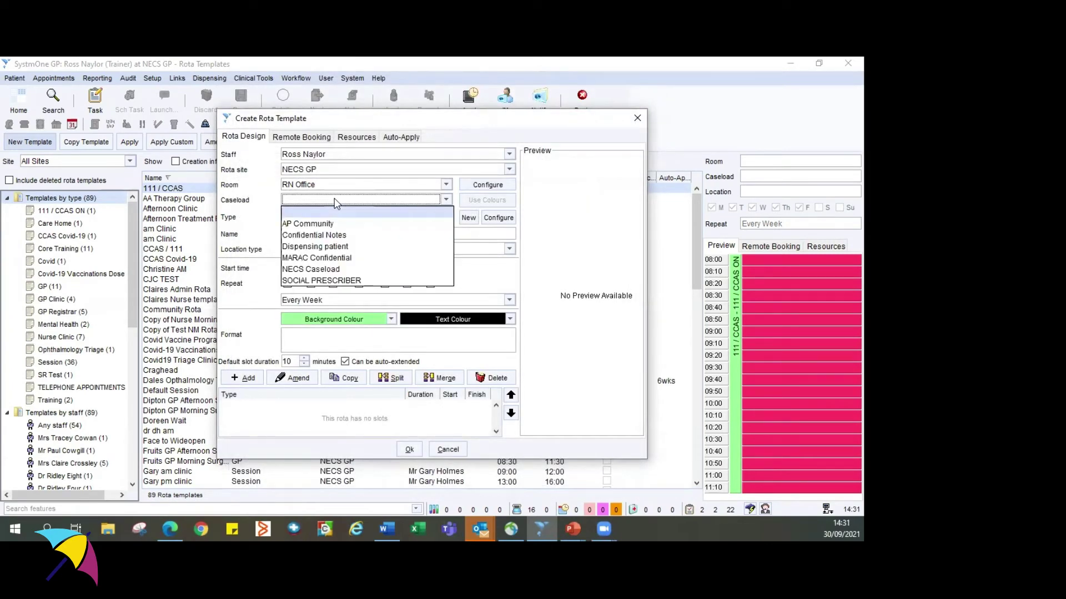
click(336, 201)
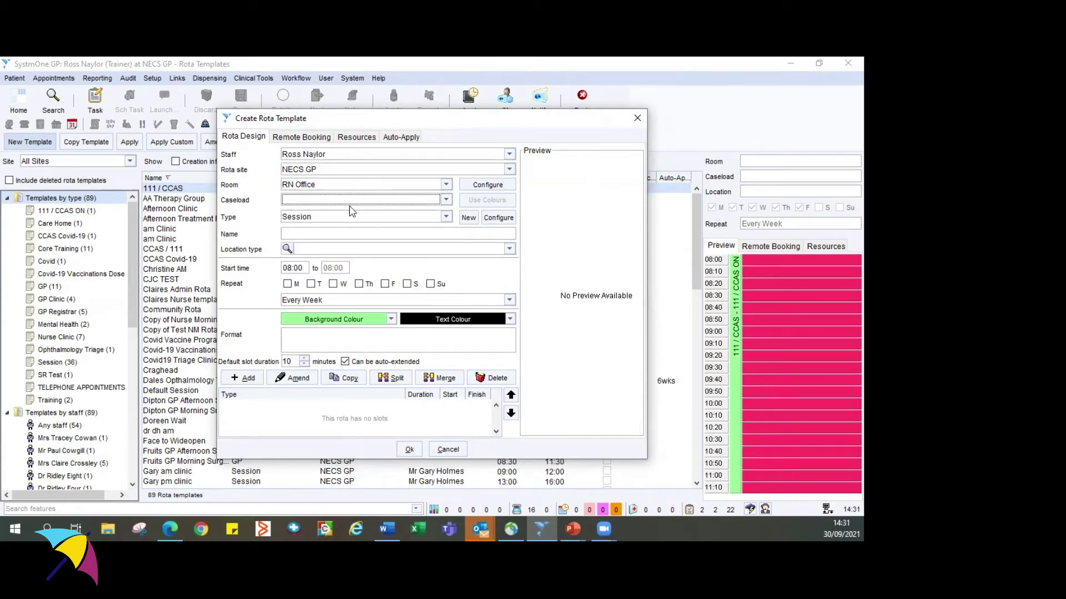
click(390, 218)
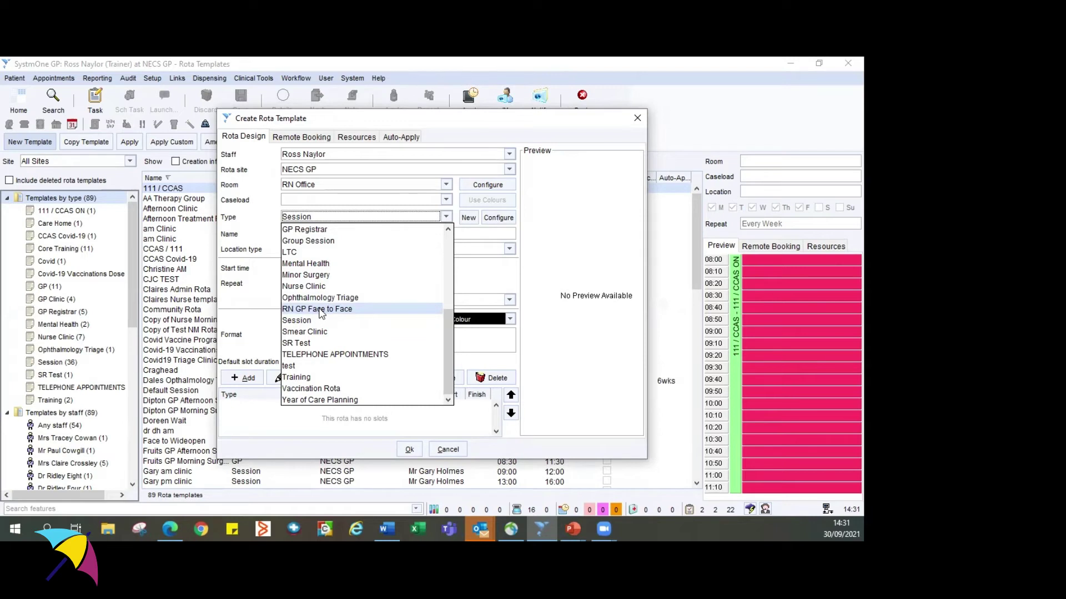
click(258, 219)
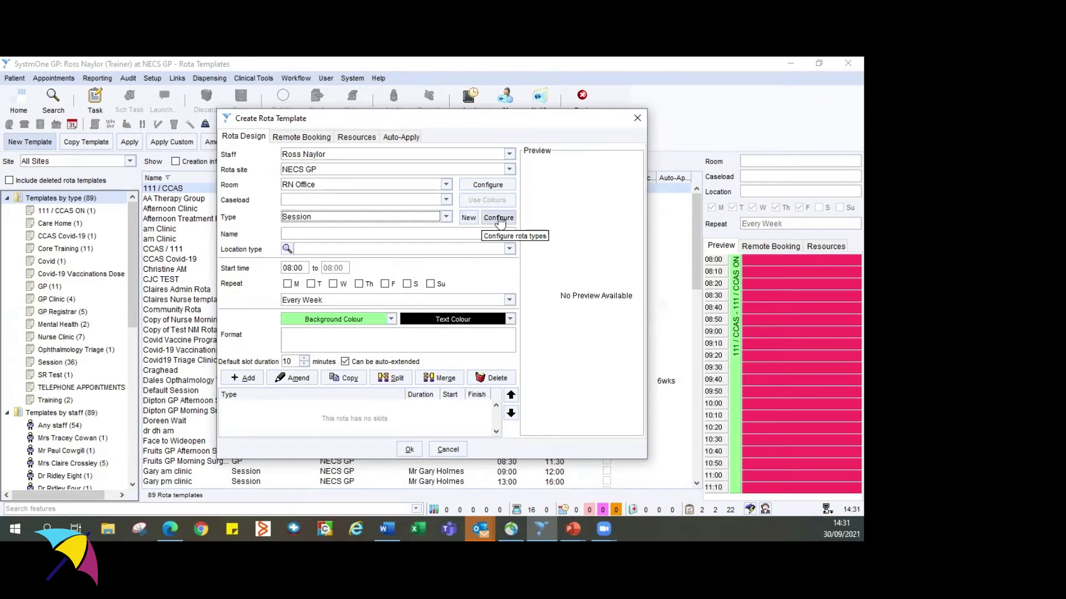
click(446, 217)
click(335, 309)
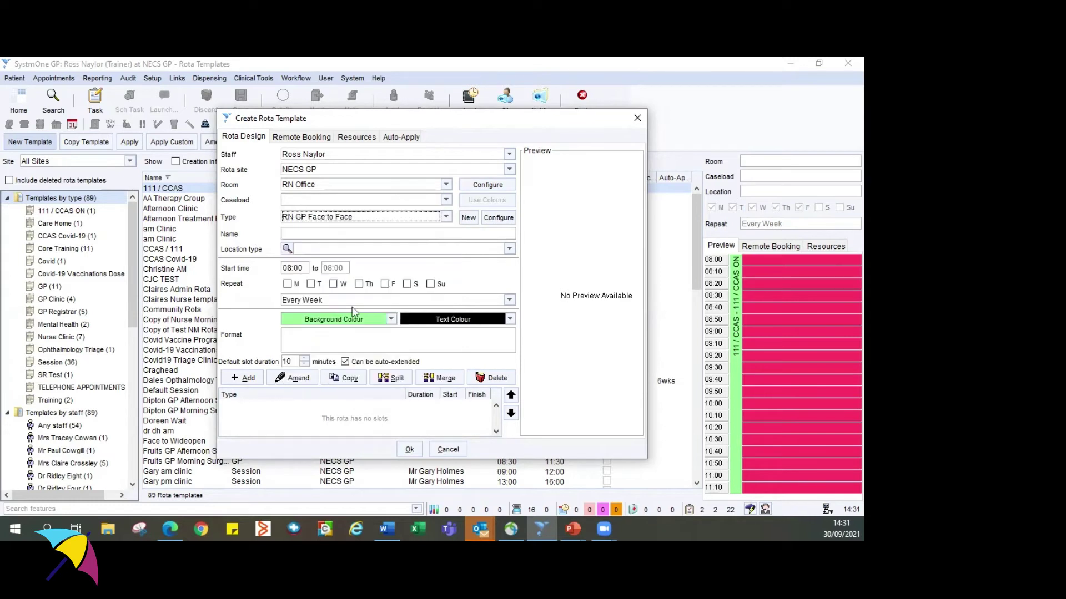
- Name the rota template with the doctor's title and surname followed by "Routine AM", leaving the location type blank
click(380, 232)
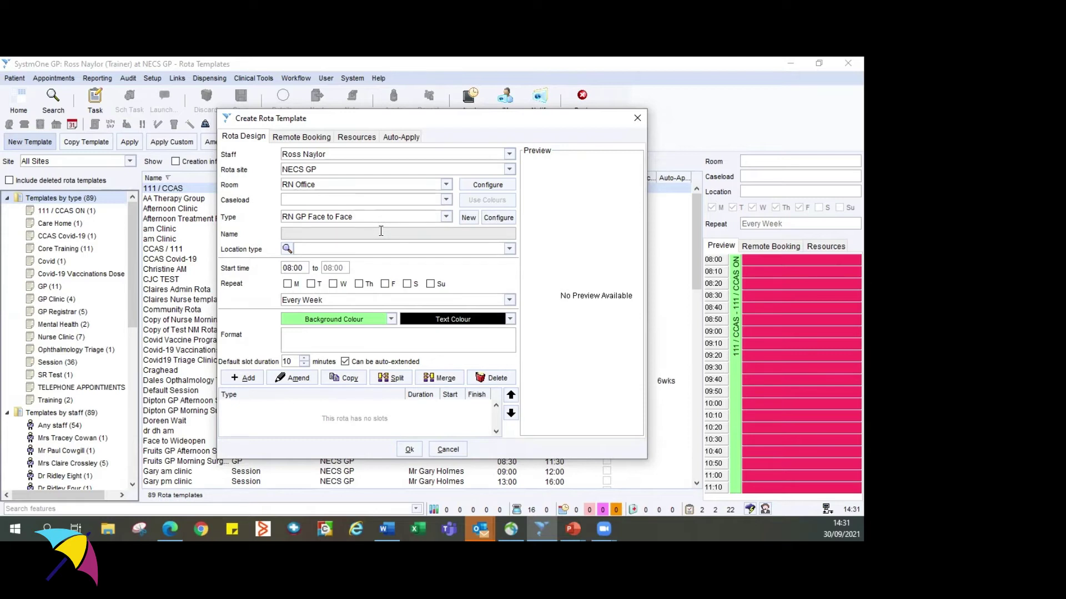
text(Dr Naylor Routine AM)
click(367, 249)
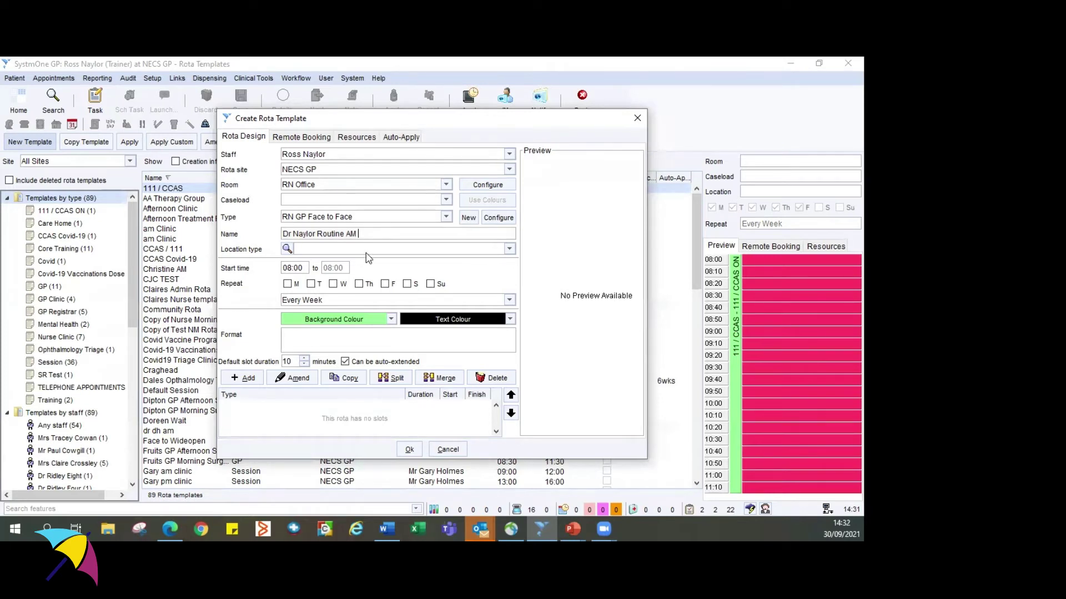
click(367, 254)
click(483, 249)
click(577, 246)
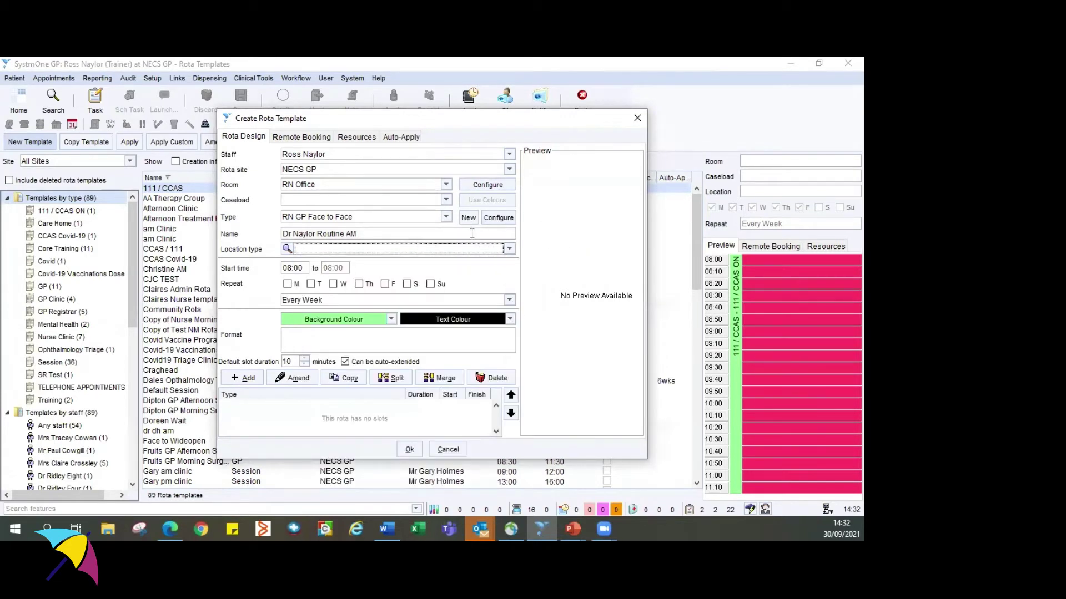
- Set the rota to start at 09:00 and repeat every week on Monday, Tuesday, Thursday and Friday
click(302, 268)
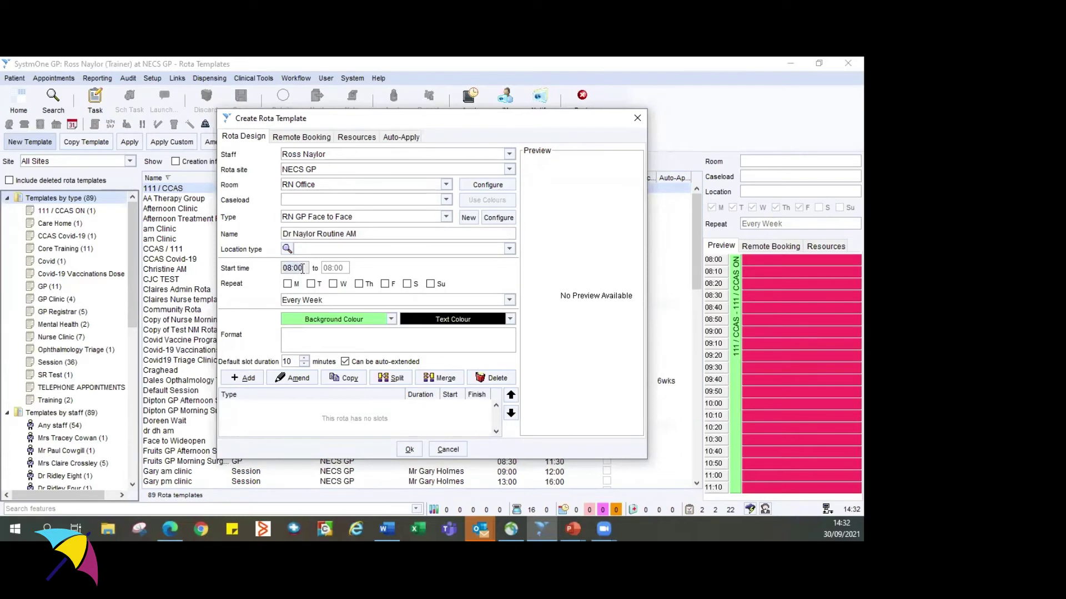
text(09:00)
click(341, 269)
click(415, 300)
click(414, 300)
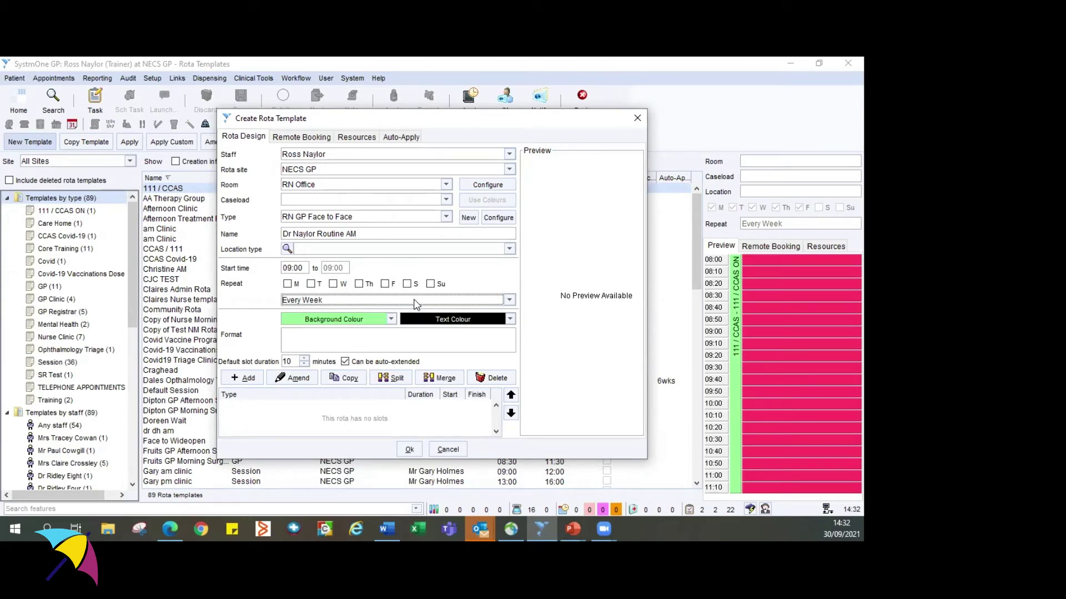
click(288, 283)
click(311, 283)
click(359, 283)
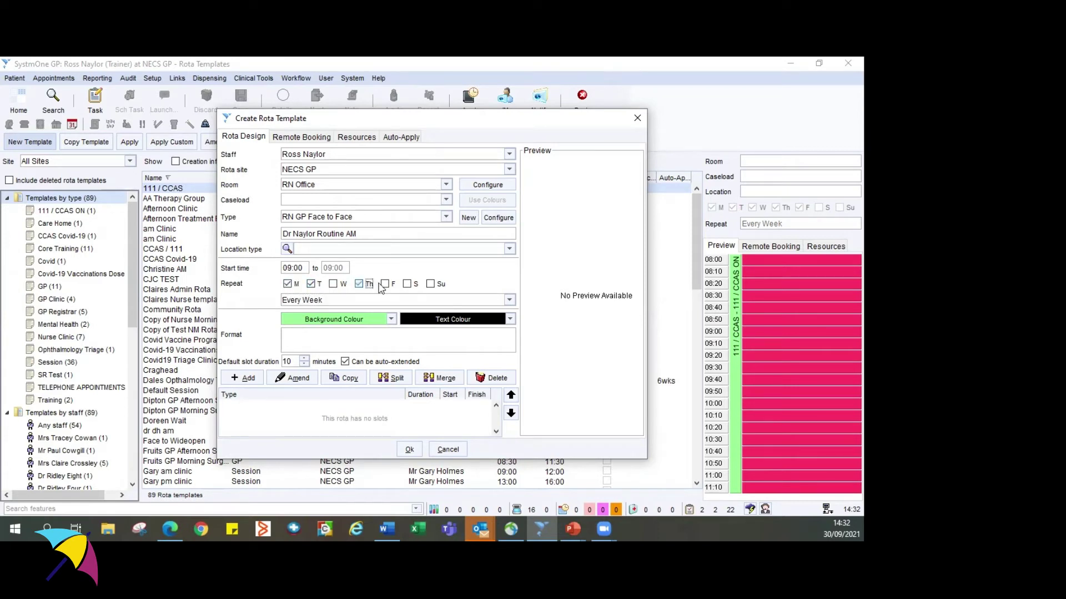
click(385, 283)
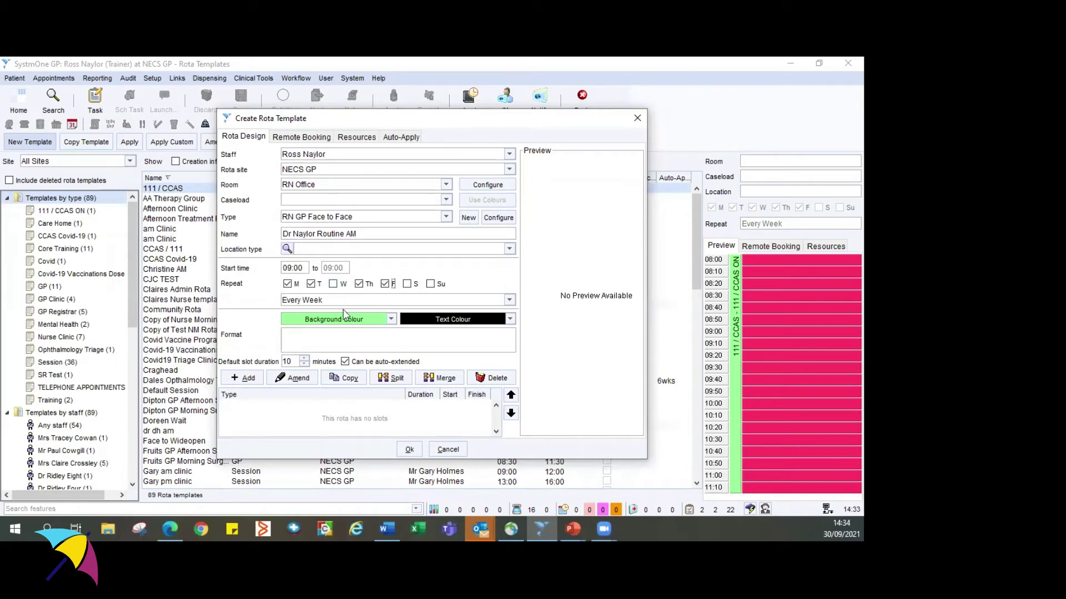
- Check the rota's background colour swatches without changing them, and try HZ*10 as the slot format before clearing it
click(390, 321)
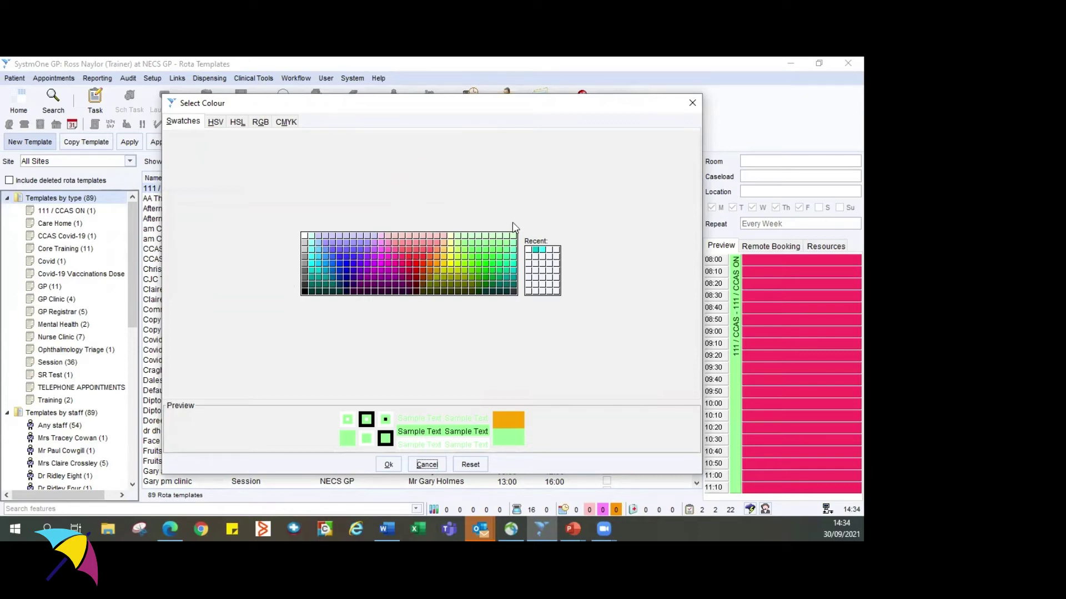
click(692, 103)
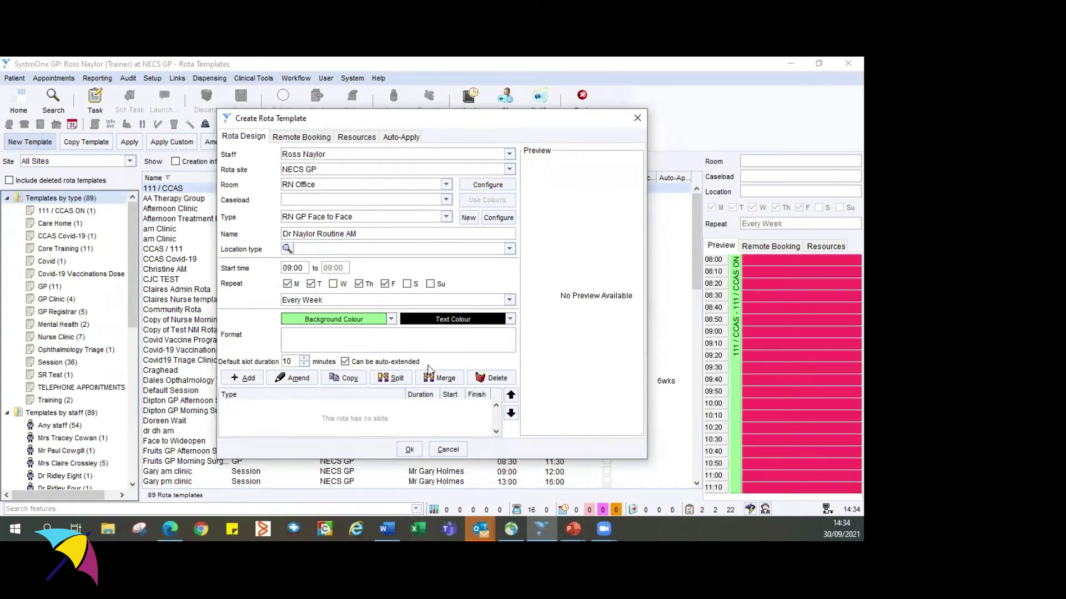
click(334, 344)
text(HZ*10)
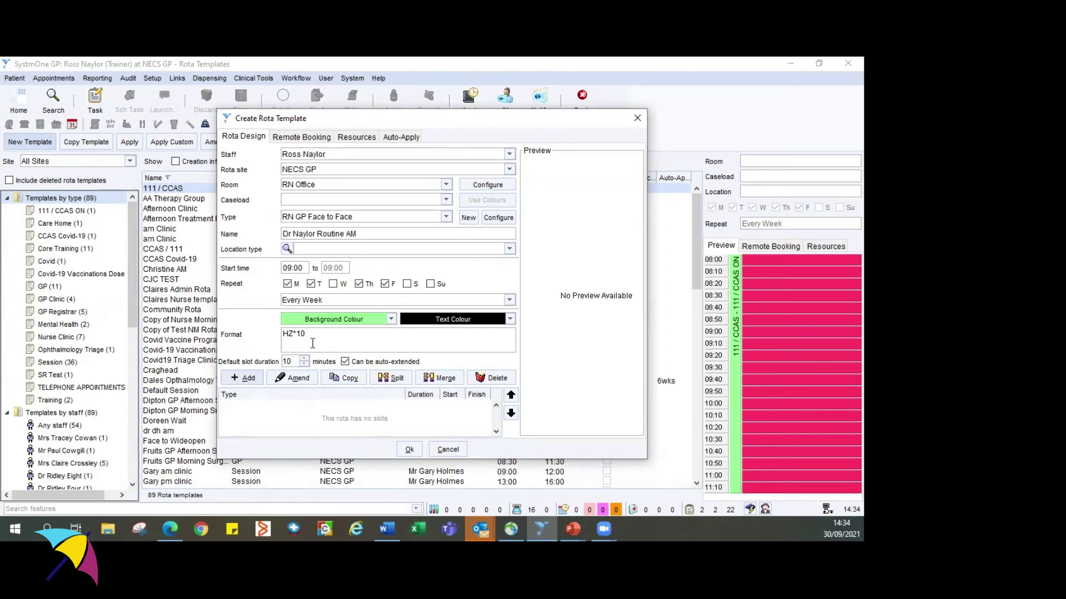
double_click(284, 336)
key(Delete)
- Add ten 10-minute RN Five Day Embargo slots with an embargo duration of 5 days and an expiry time of 08:00
click(246, 380)
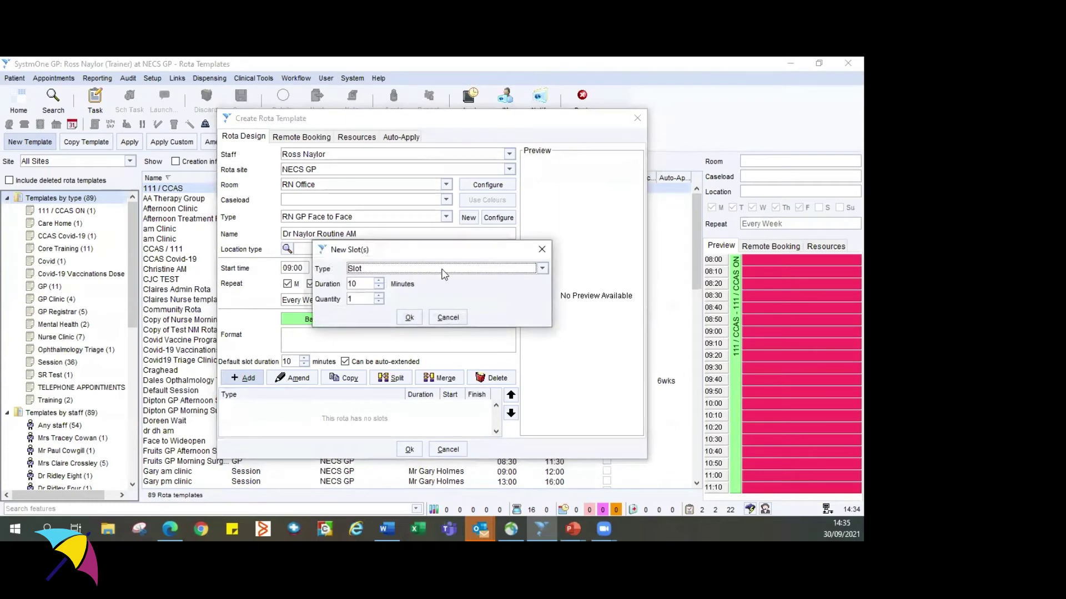
click(444, 269)
scroll(441, 338, up, 5)
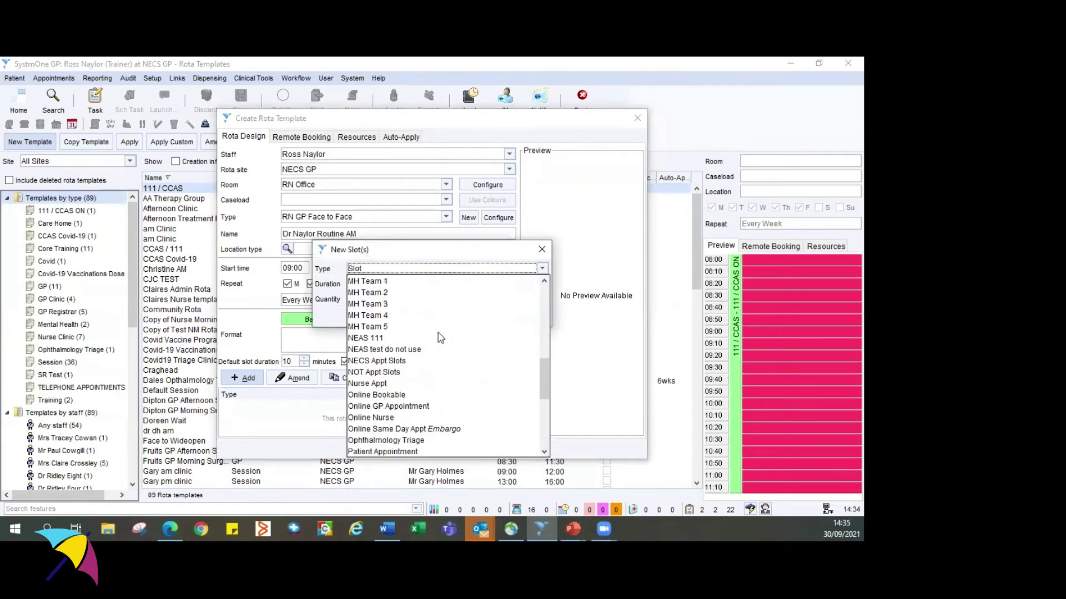
scroll(439, 336, down, 5)
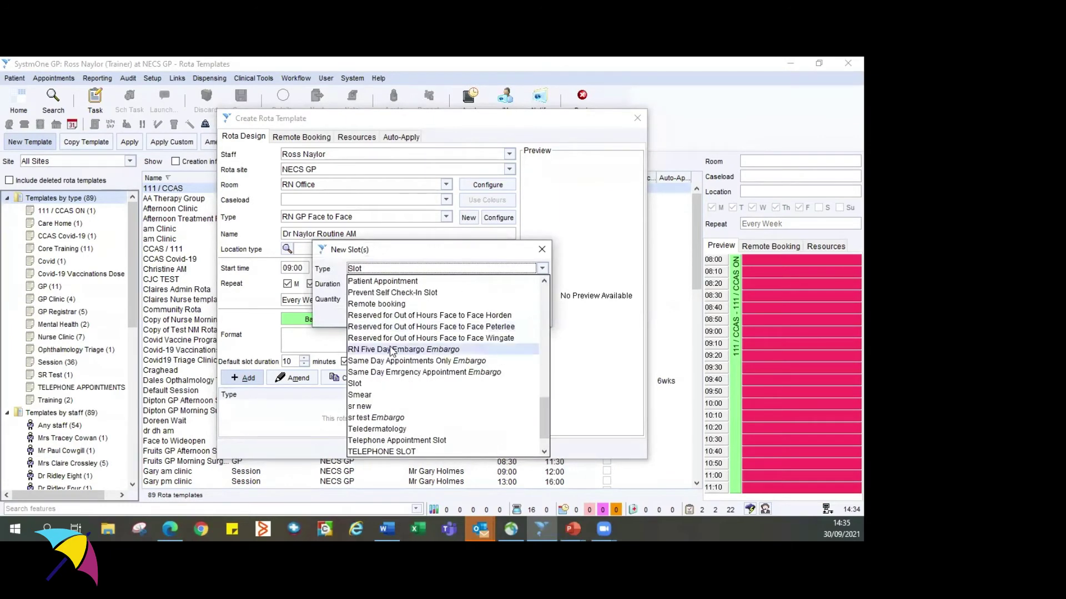
click(392, 350)
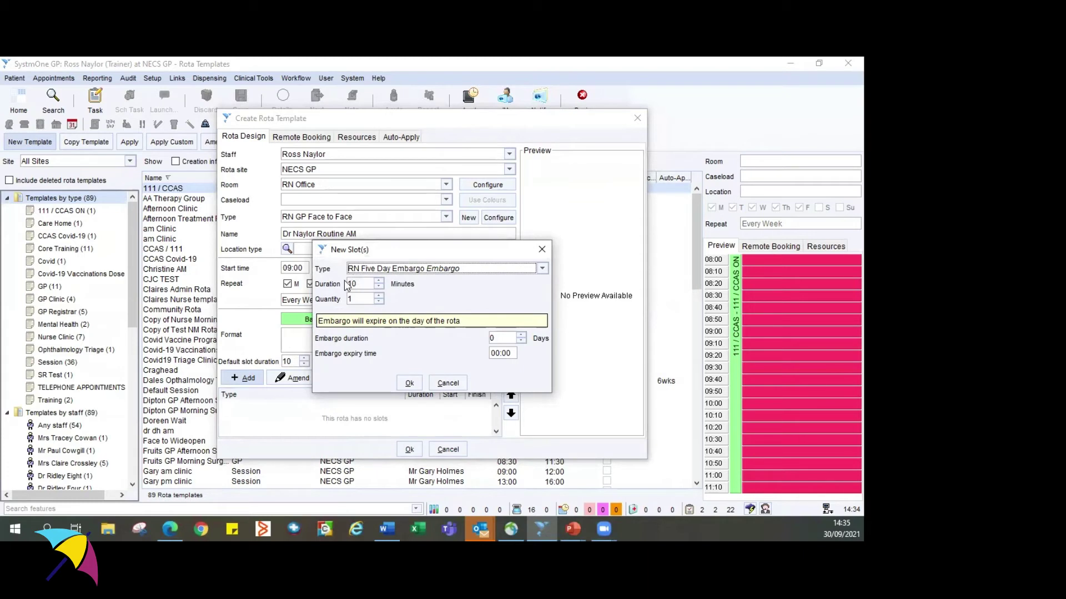
click(359, 299)
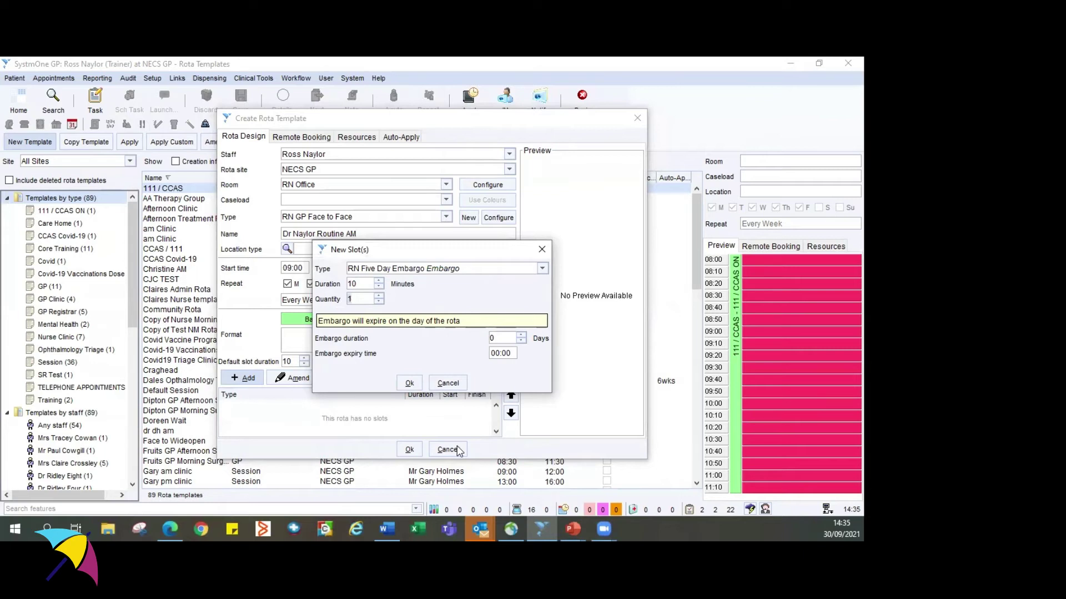
text(0)
text(5)
click(509, 353)
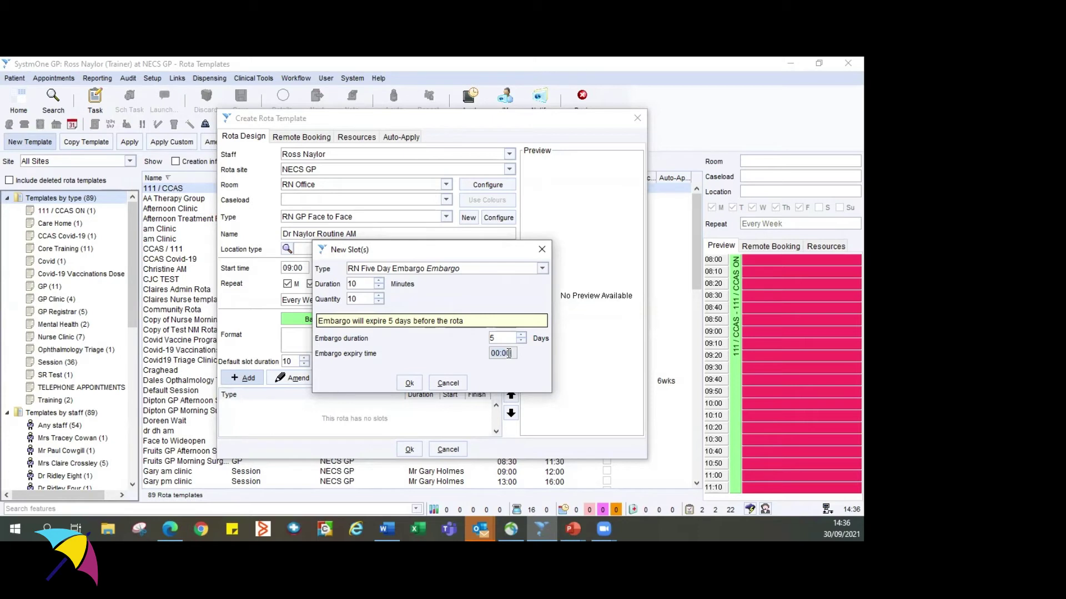
text(08:00)
click(407, 387)
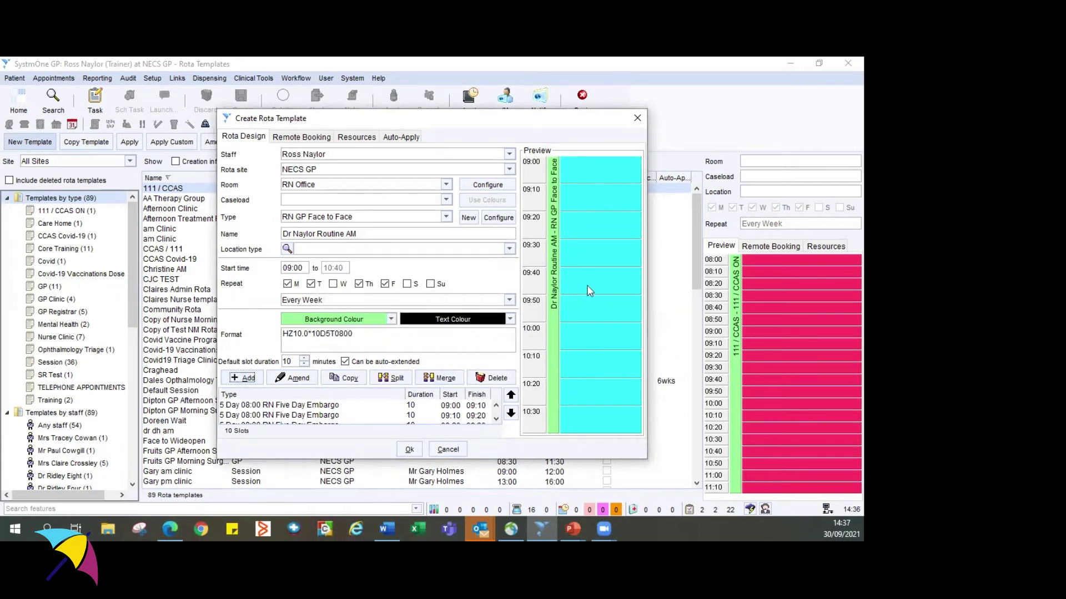
- Look through the start and finish times of the added embargo slots, down to the last one
scroll(469, 413, down, 3)
click(497, 419)
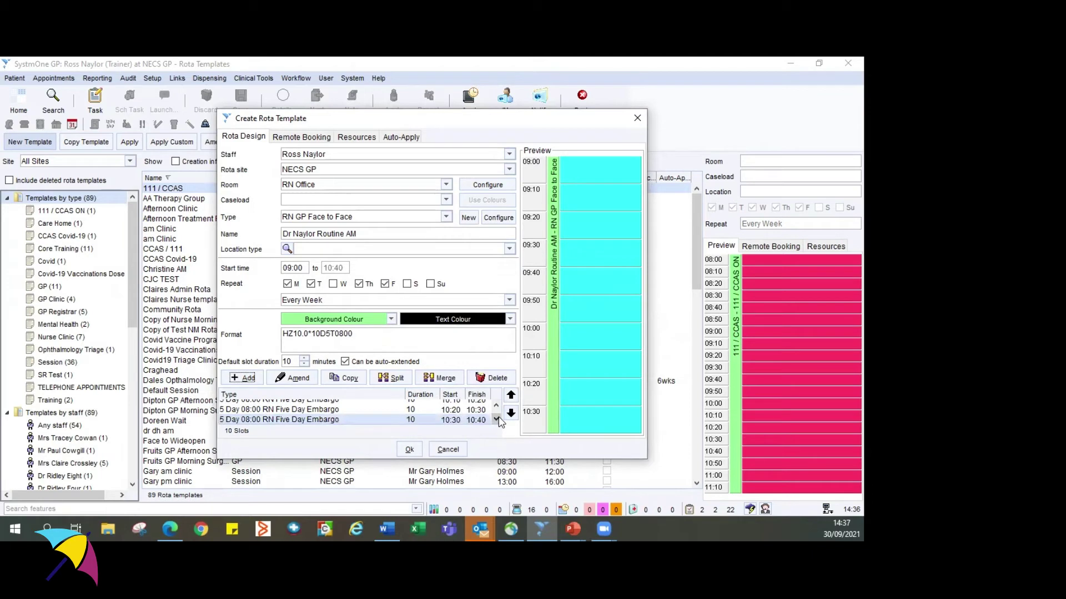
click(496, 407)
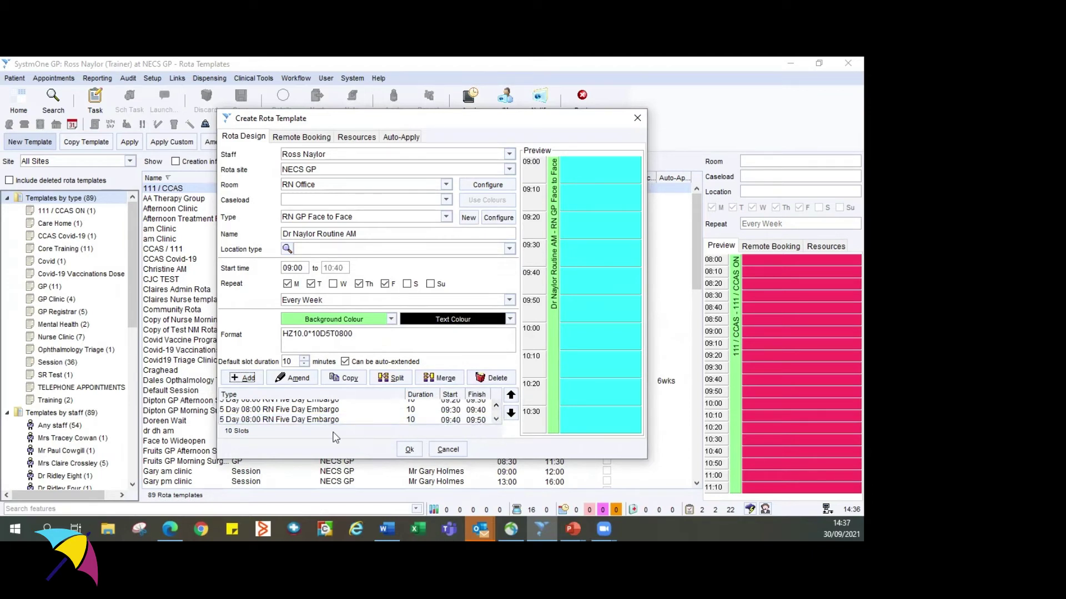
click(496, 406)
click(496, 407)
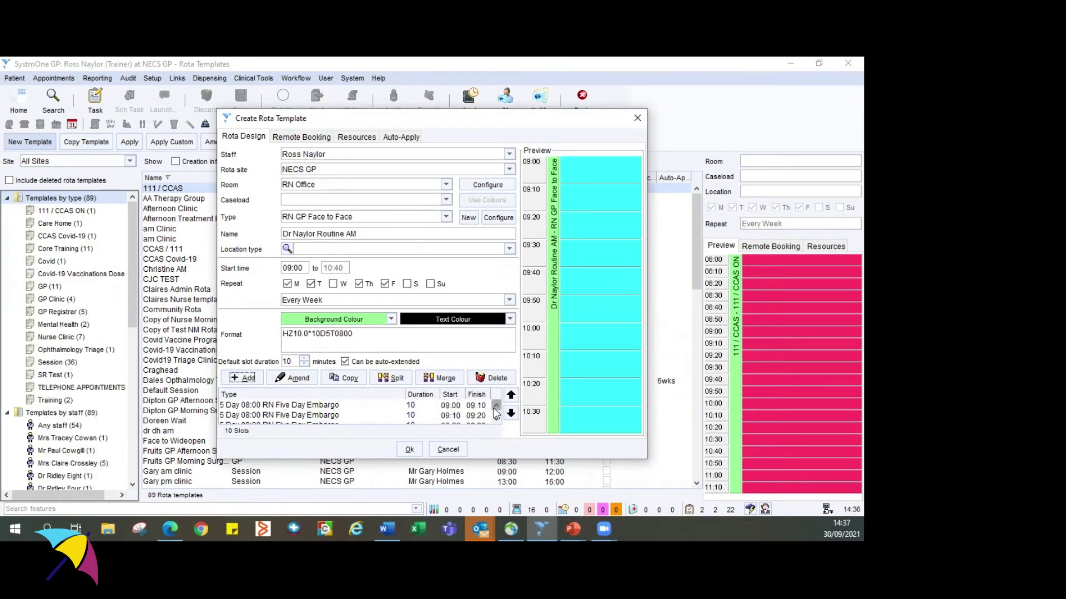
click(495, 419)
click(495, 419)
click(496, 419)
click(495, 419)
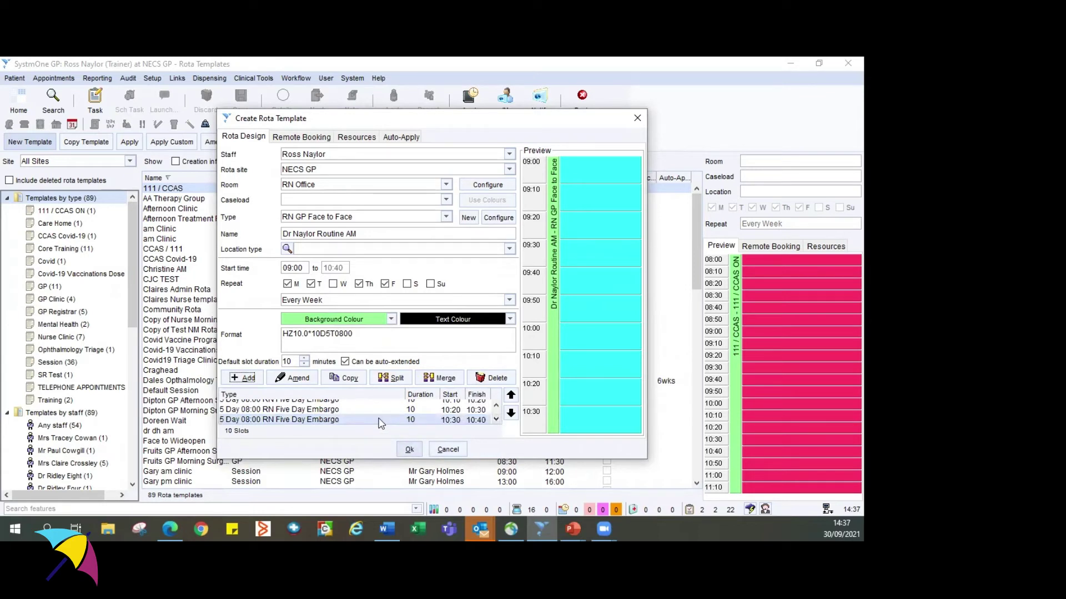
- Add one 10-minute Break block slot at the end of the embargo slots
click(241, 377)
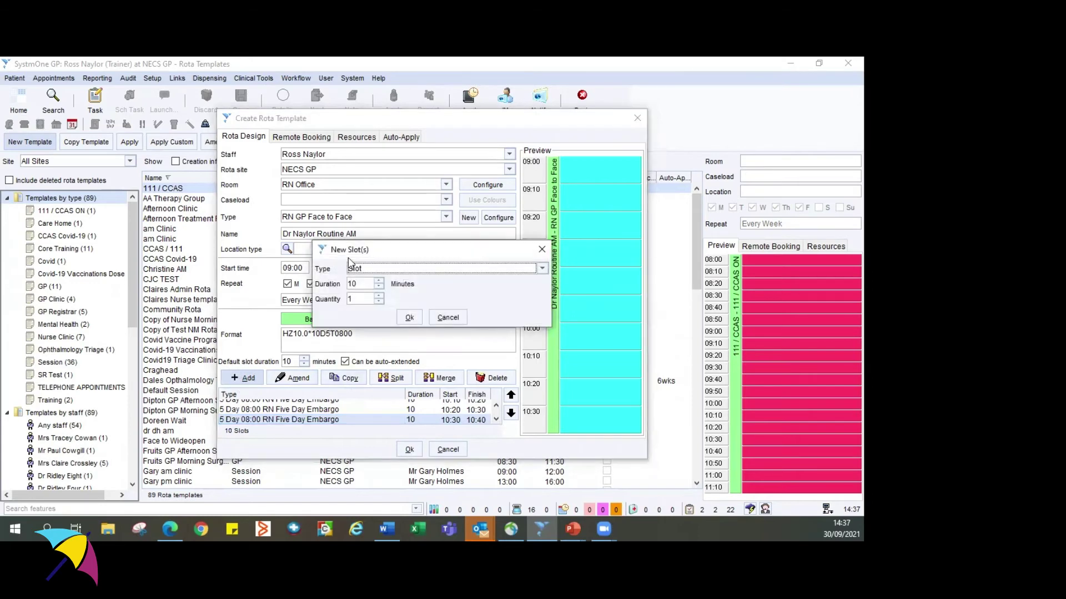
click(397, 269)
scroll(402, 317, up, 5)
scroll(402, 318, up, 8)
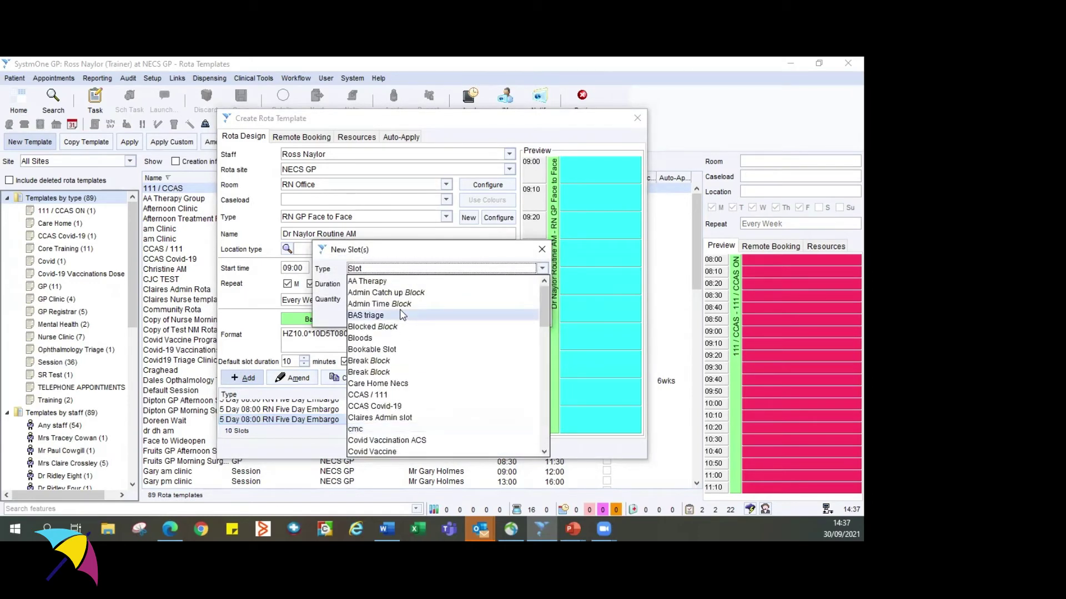
click(391, 370)
click(409, 317)
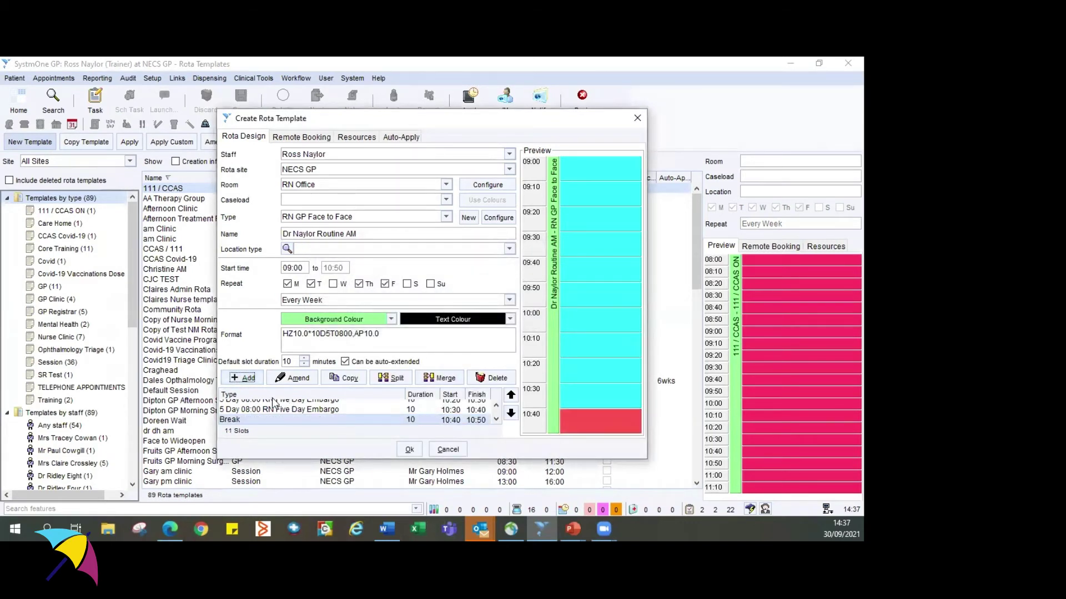
- Add ten more 10-minute RN Five Day Embargo slots after the break, with a 5-day embargo expiring at 08:00
click(244, 378)
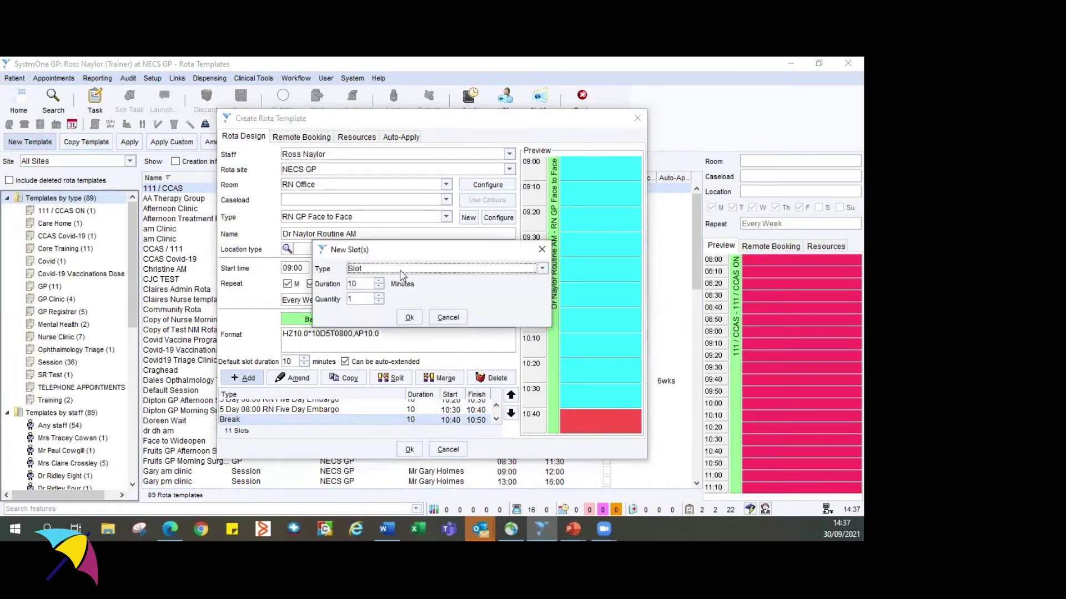
click(403, 270)
click(417, 316)
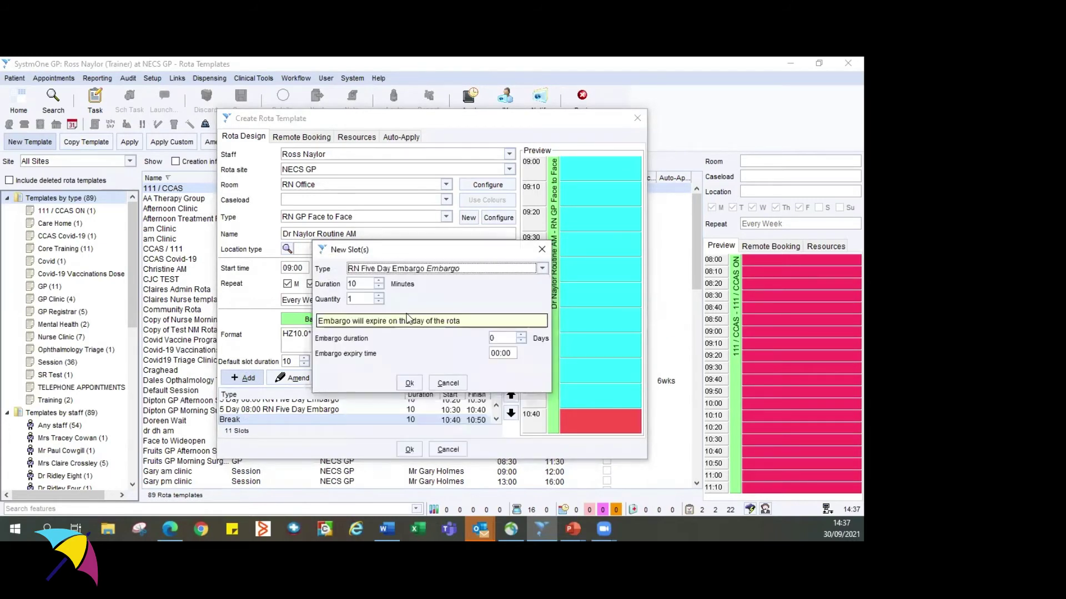
click(360, 299)
text(0)
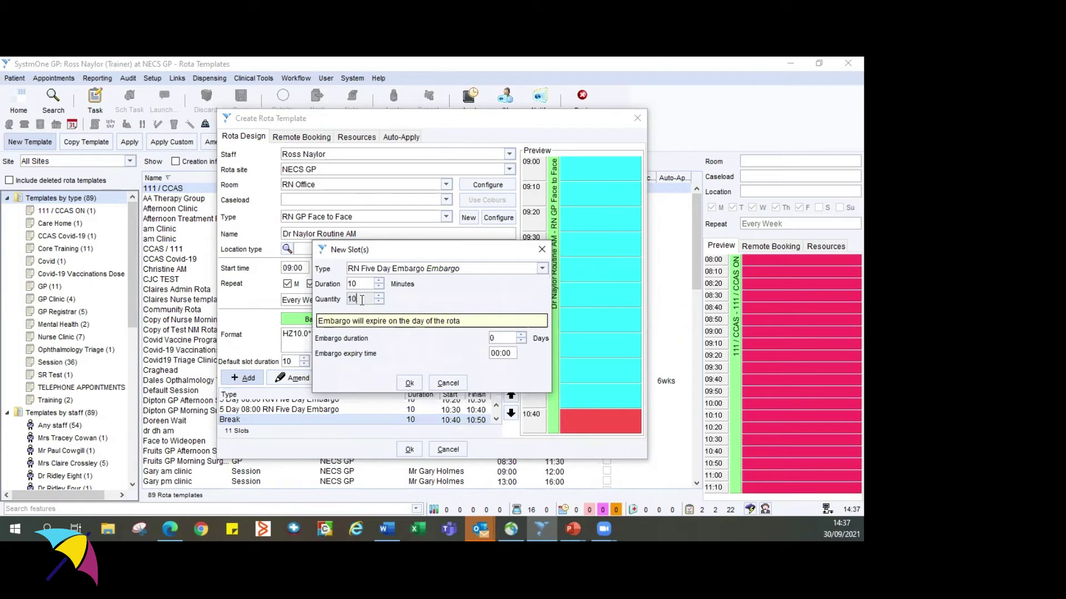
click(497, 336)
double_click(496, 333)
text(56)
key(BackSpace)
key(Tab)
text(08)
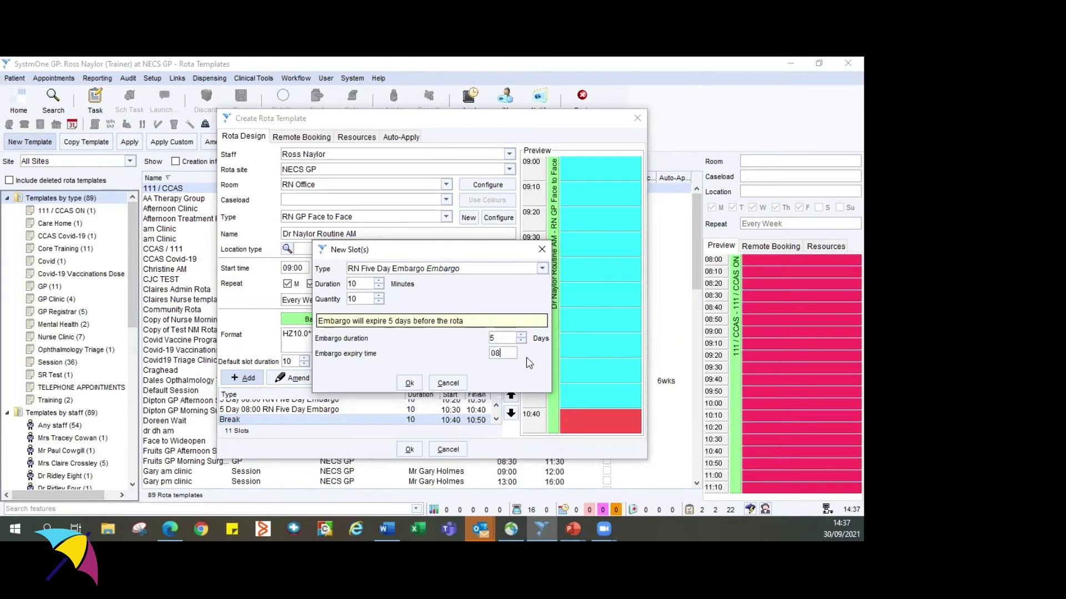
text(:00)
click(410, 381)
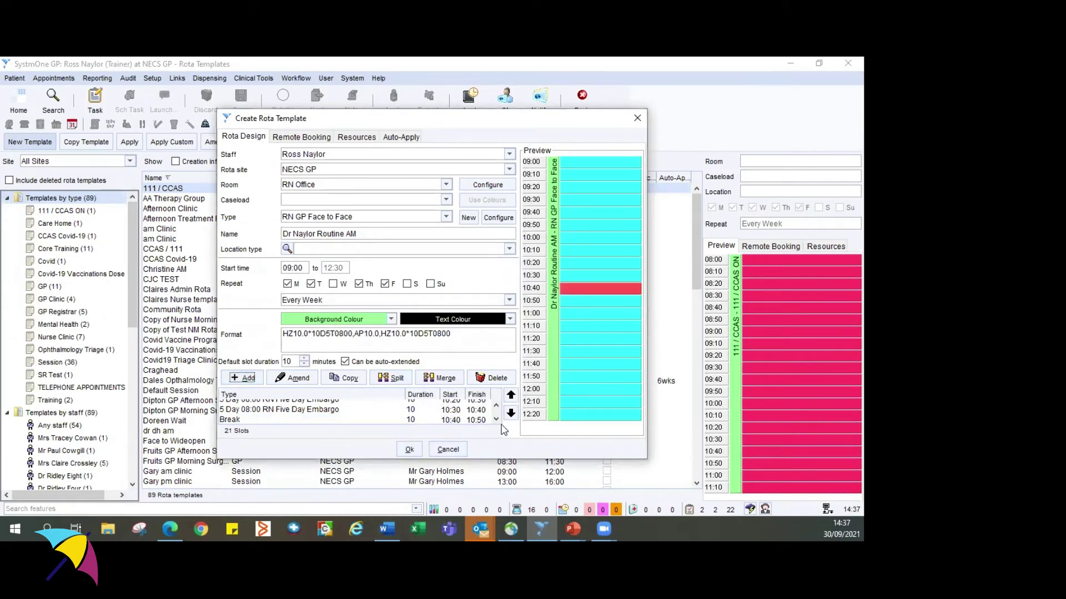
- Review the full slot list and the rota's finish time, and check which actions are available for a slot
scroll(496, 423, down, 1)
scroll(496, 423, down, 2)
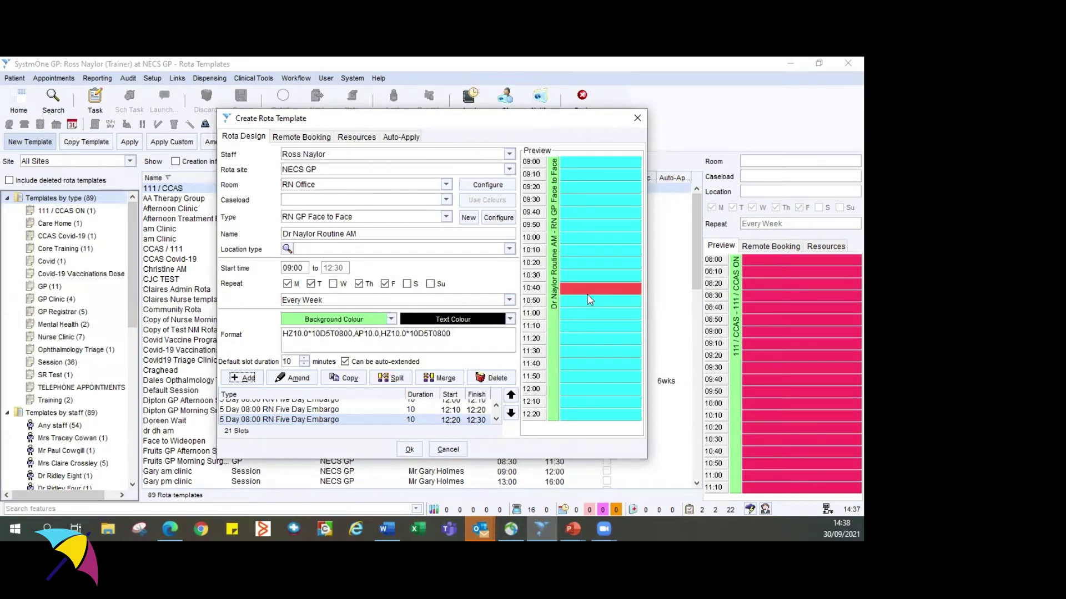
click(338, 268)
right_click(322, 411)
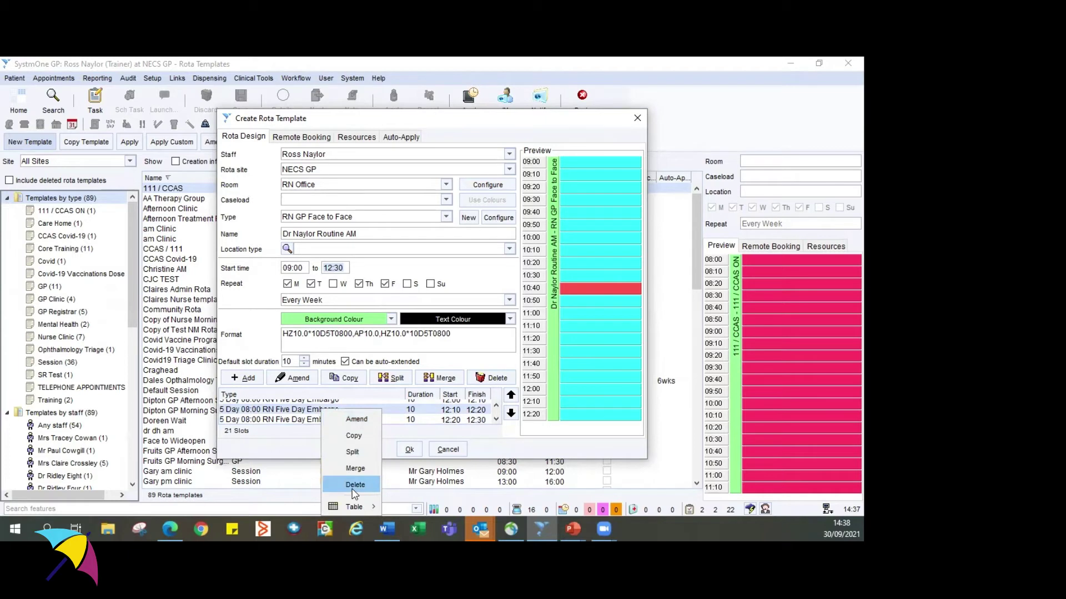
click(304, 418)
scroll(311, 417, up, 6)
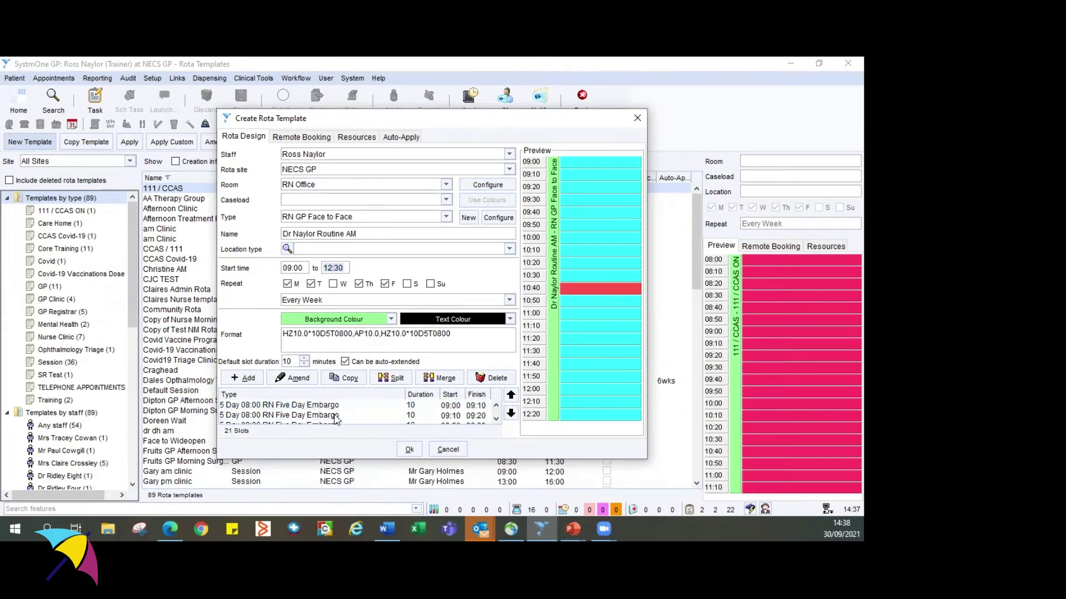
- Merge the first two 10-minute embargo slots, and split the merged slot back into 10.0, 10.0
drag(326, 405, 323, 421)
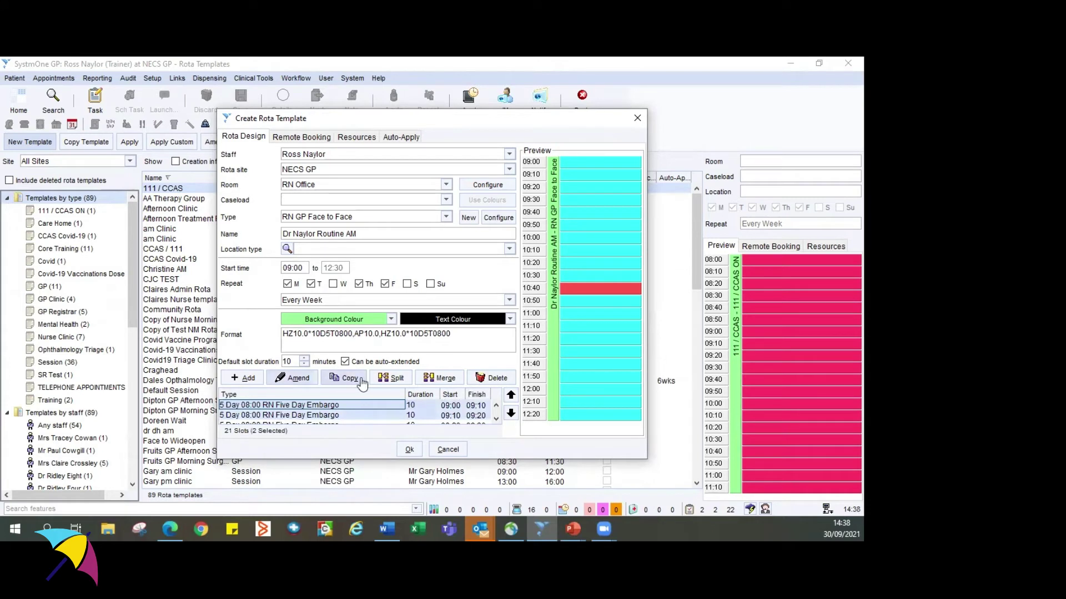
click(437, 379)
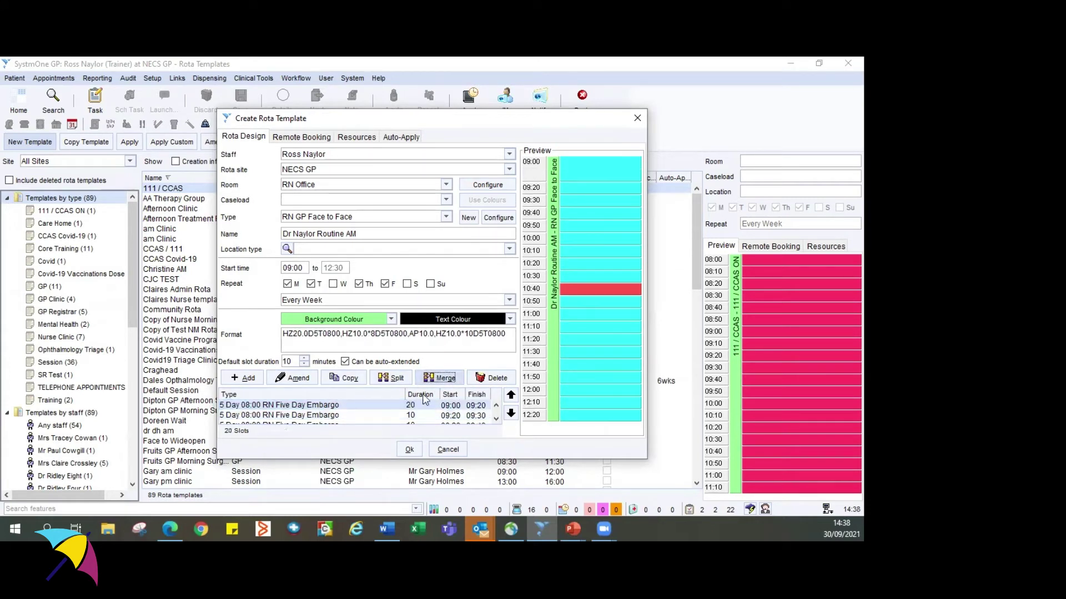
click(355, 406)
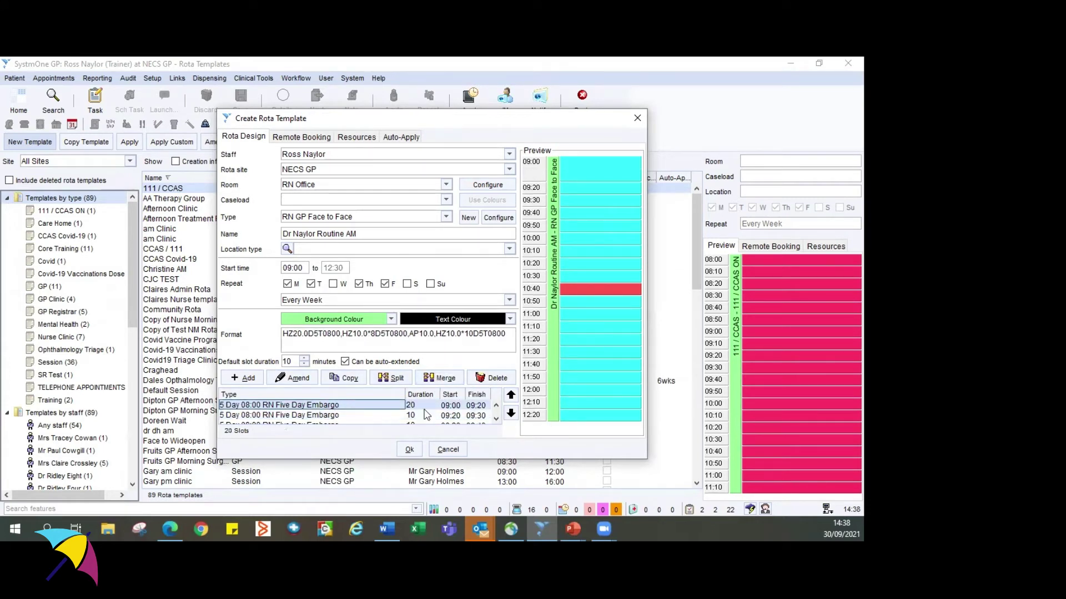
click(391, 378)
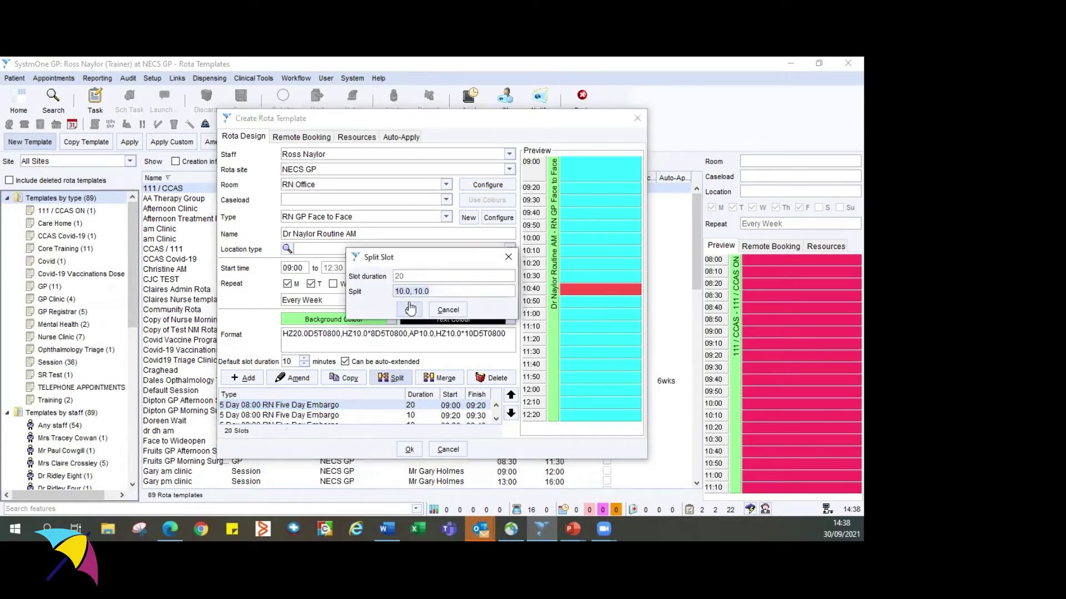
click(407, 311)
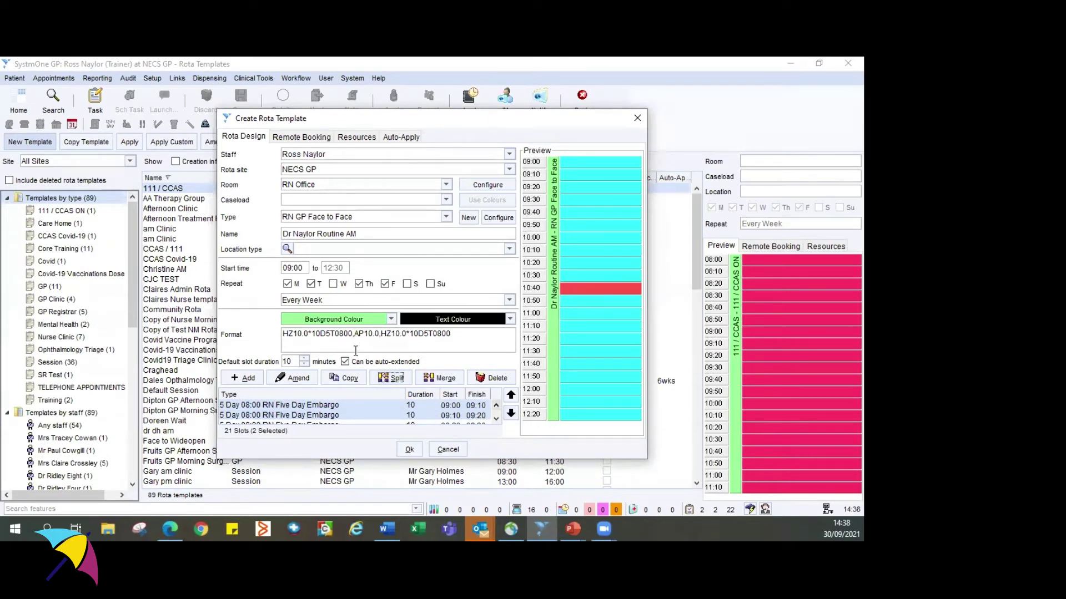
scroll(395, 407, down, 6)
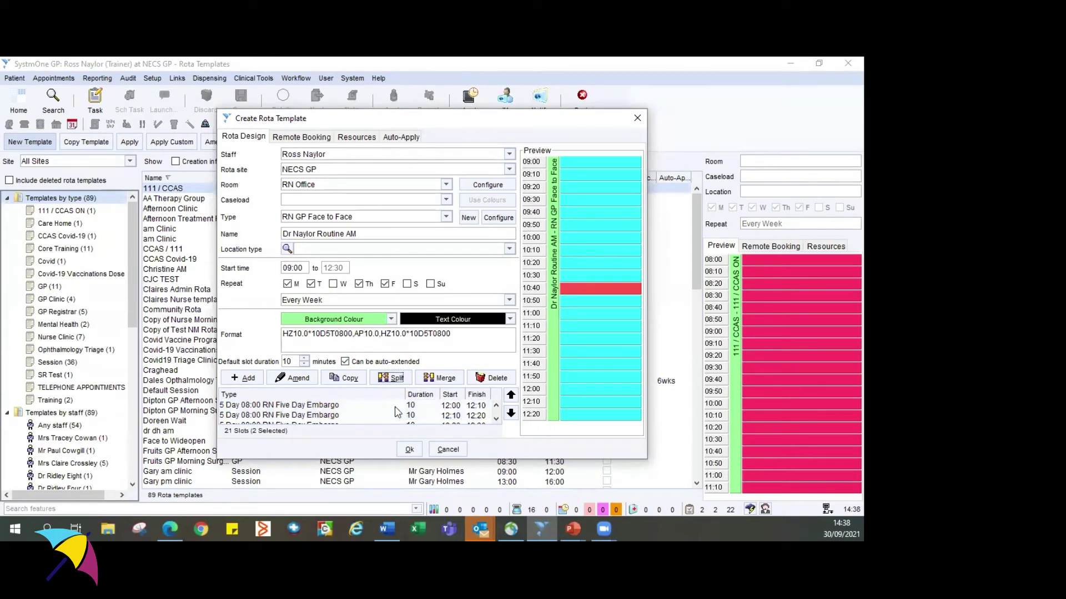
scroll(397, 412, down, 1)
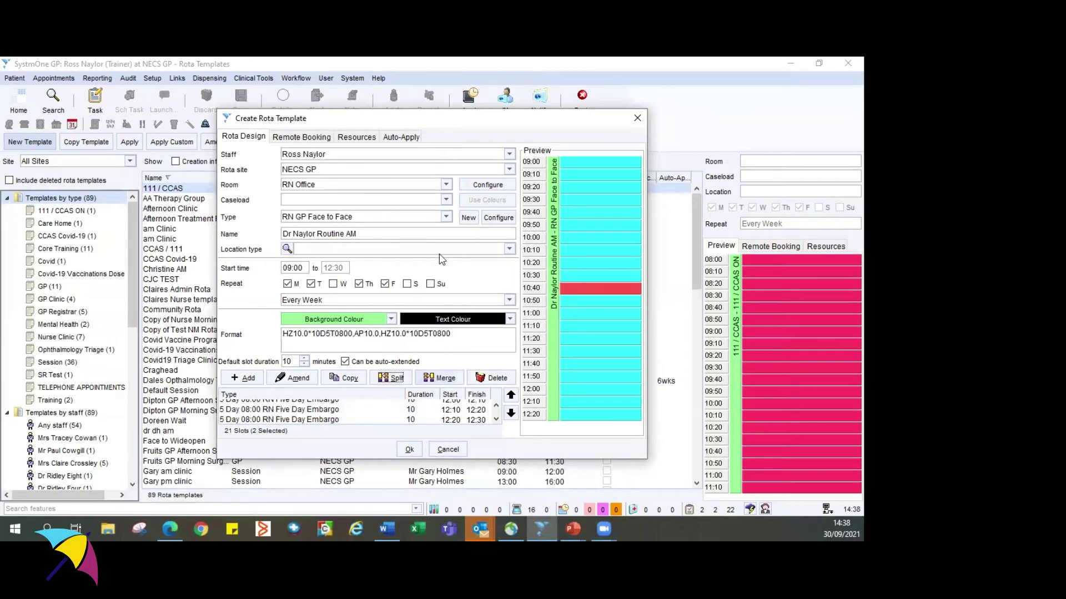
- Start a new remote booking share for the rota template and look through the organisations it could be shared with
click(301, 139)
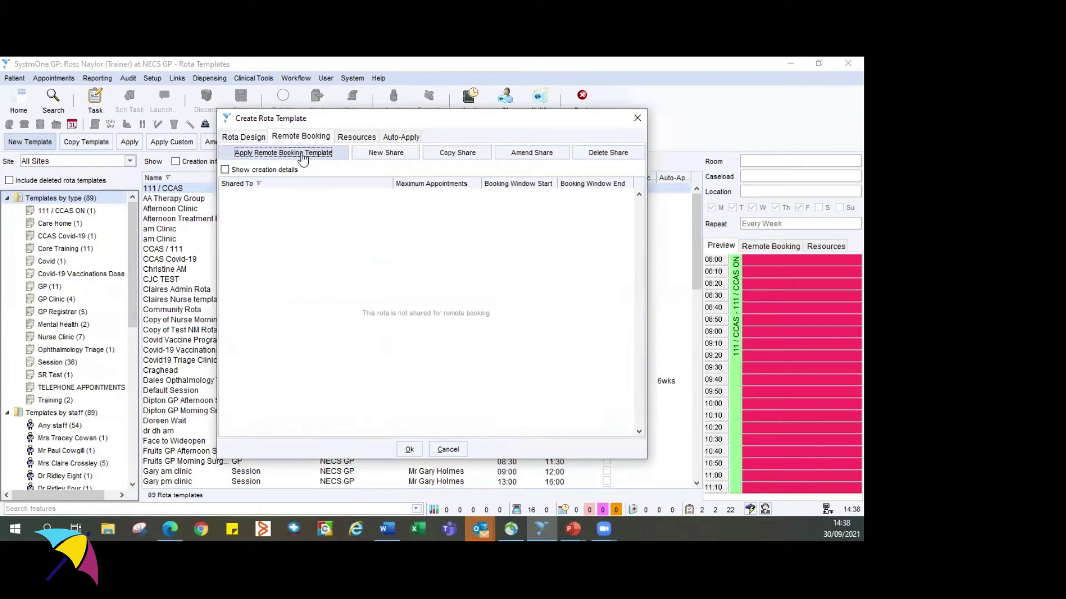
click(387, 154)
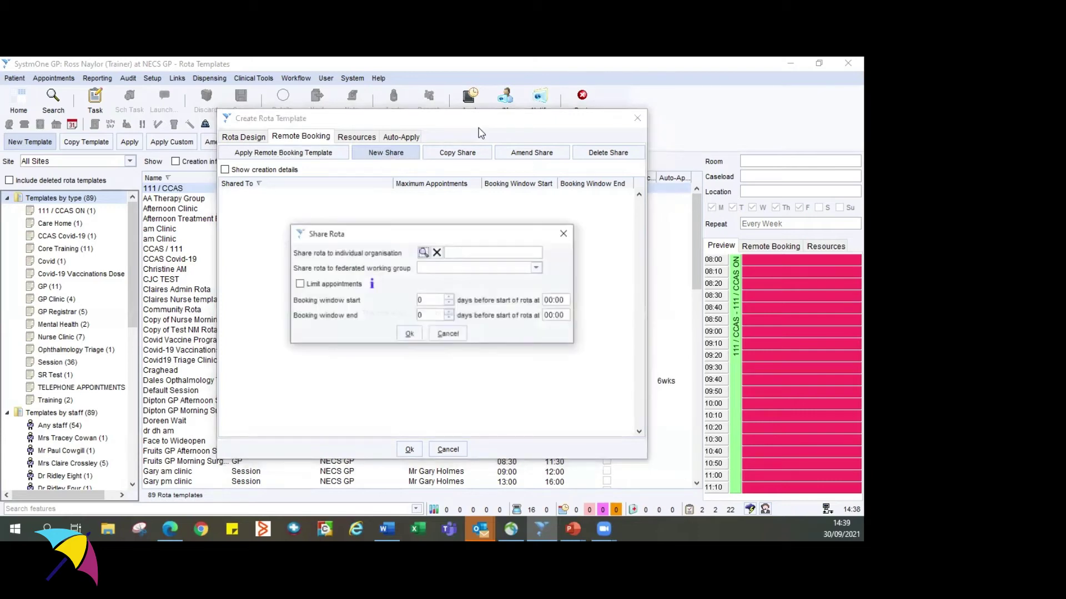
click(423, 254)
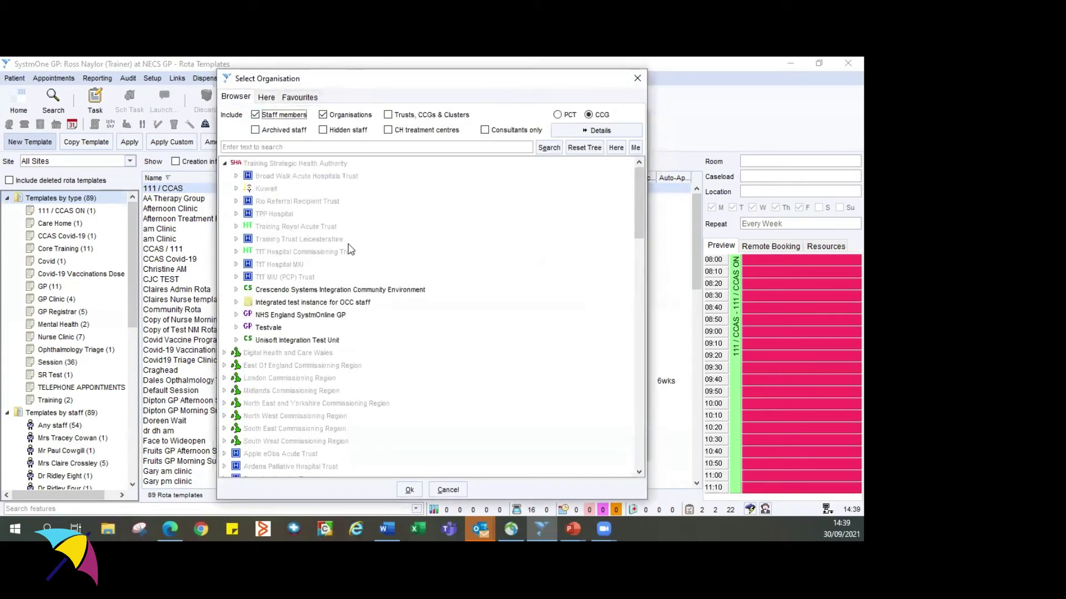
click(594, 130)
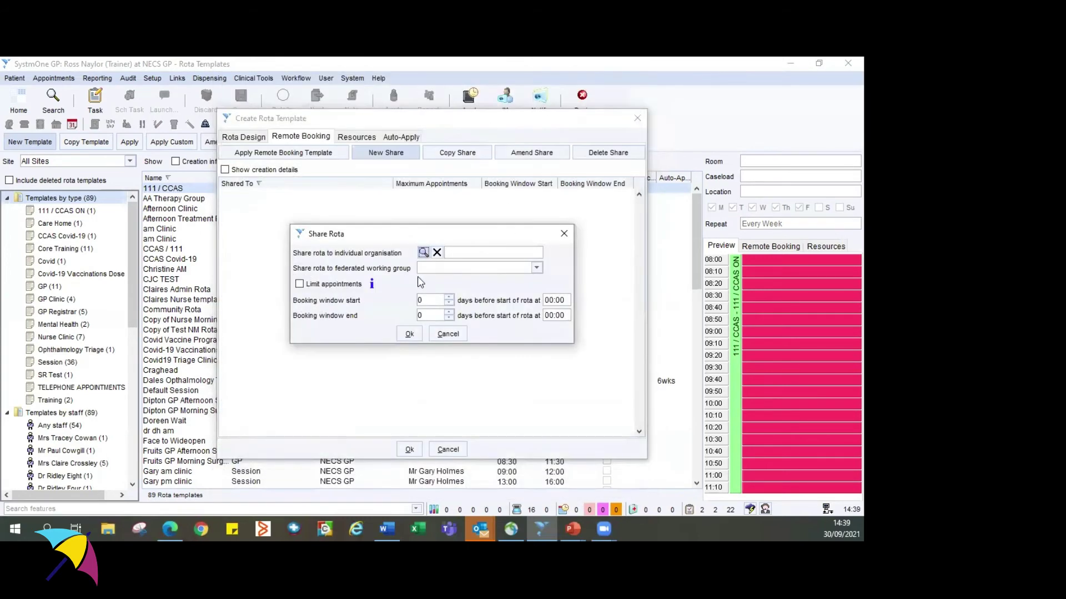
- Try a share limited to 1 appointment, with booking window times of 08:00 for the start and 17:00 for the end, and discard it
click(329, 287)
click(432, 300)
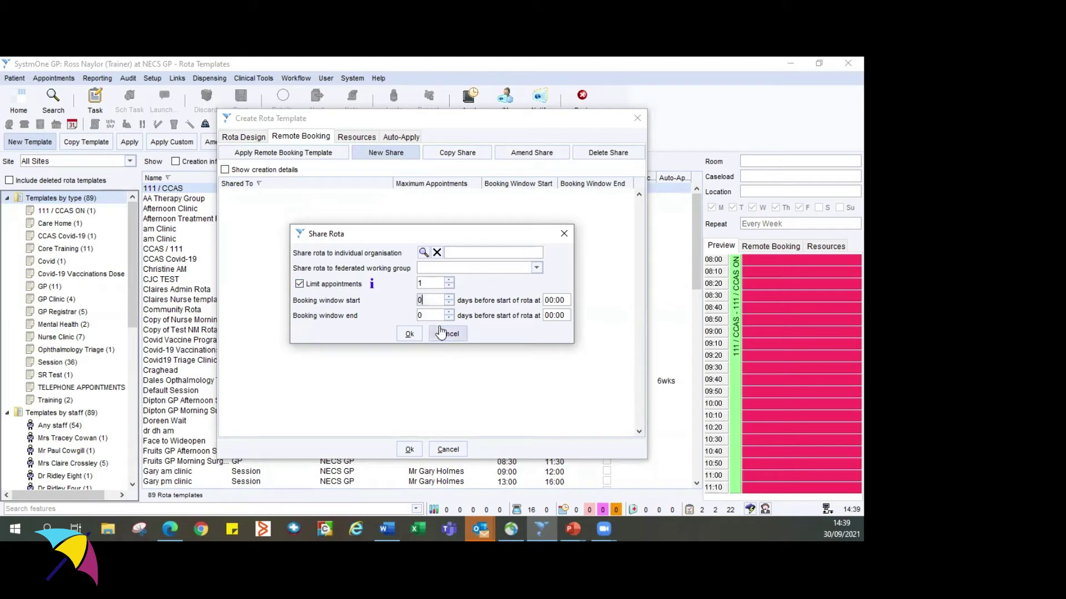
double_click(566, 299)
text(08:00)
double_click(558, 315)
text(17:00)
click(564, 233)
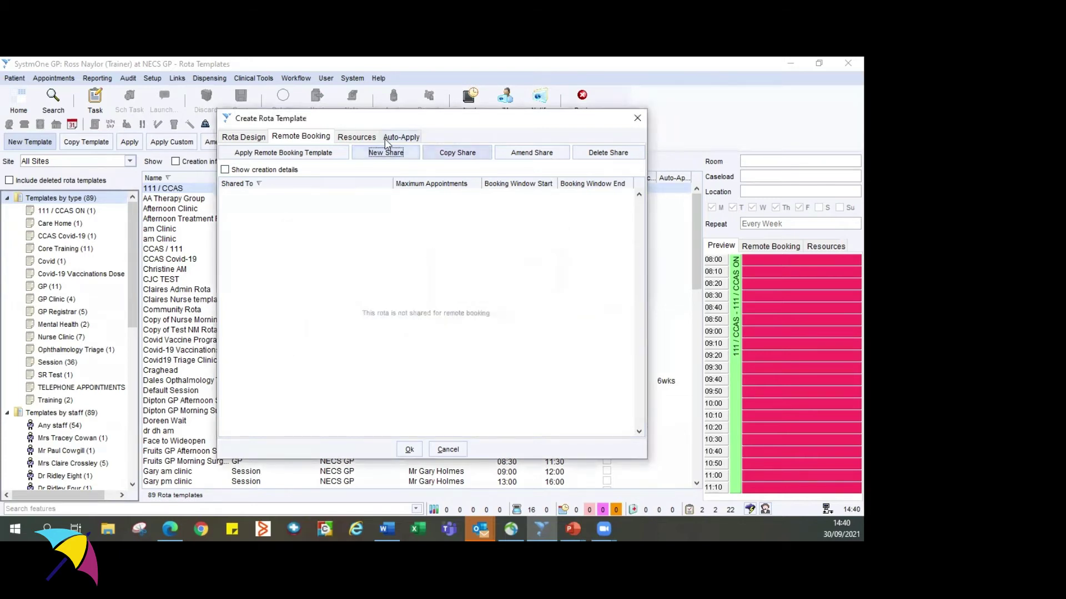
- Check the template's resource options, and try out automatically applying the rota up to 8 weeks into the future
click(365, 139)
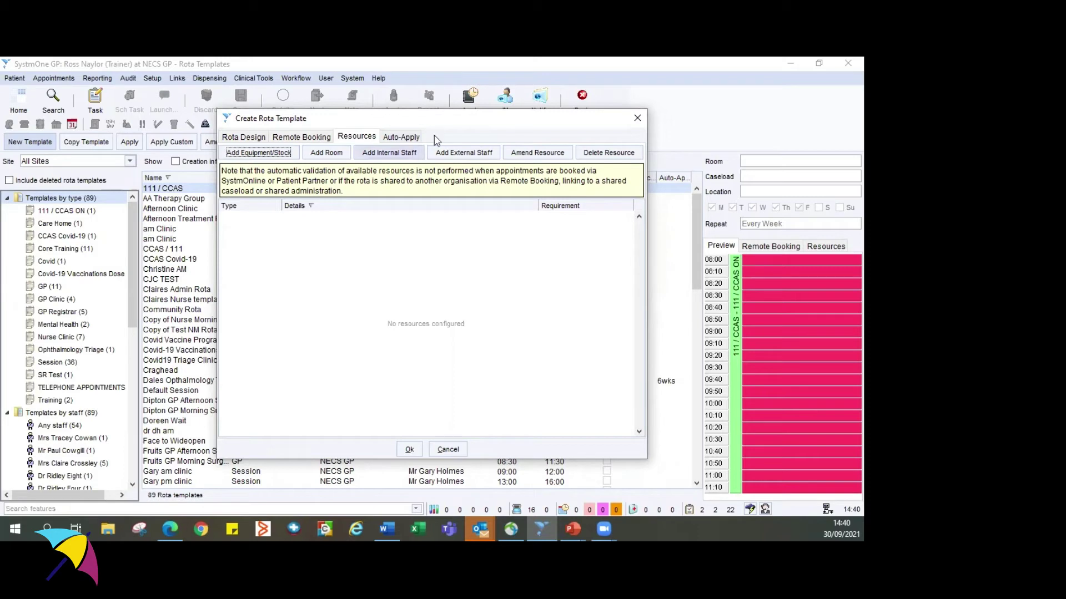
click(408, 139)
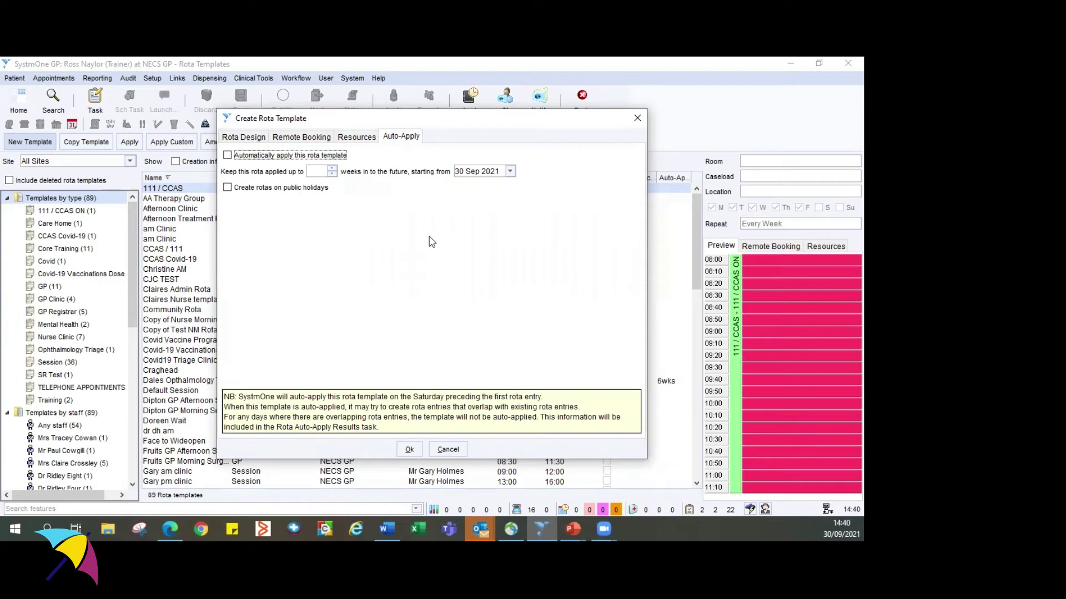
click(227, 156)
click(315, 170)
text(8)
click(237, 155)
- Save the new rota template and filter the template list to those belonging to its staff member
click(246, 137)
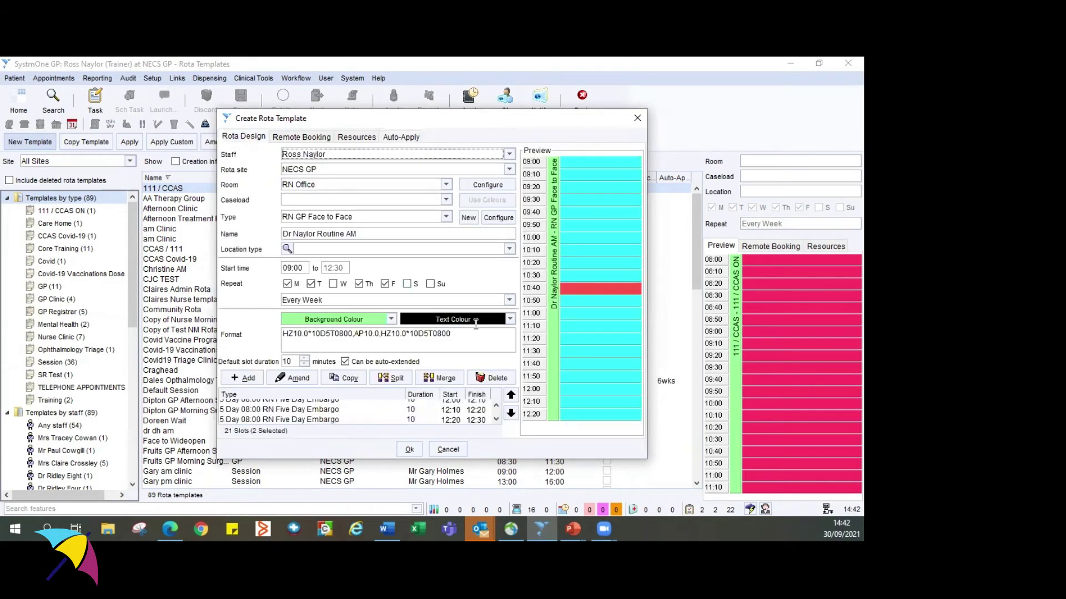
click(409, 449)
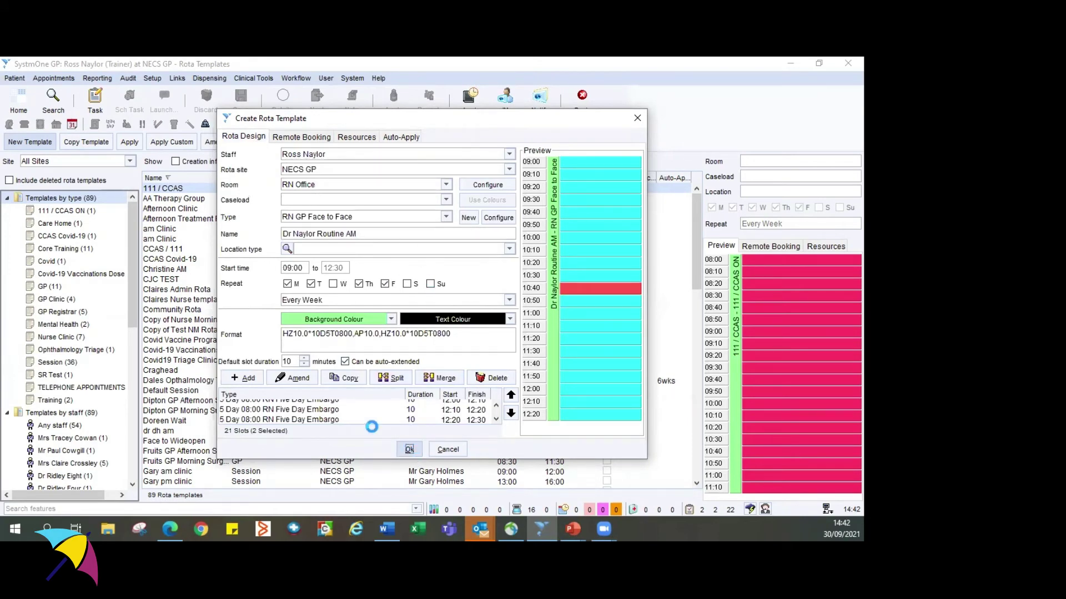
scroll(87, 231, down, 10)
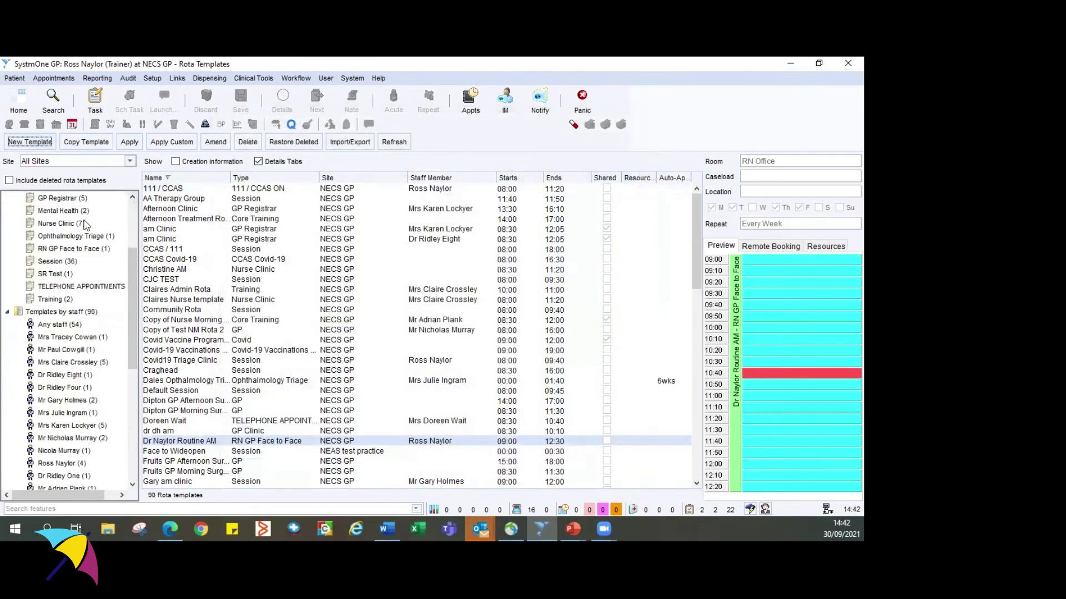
scroll(88, 229, up, 1)
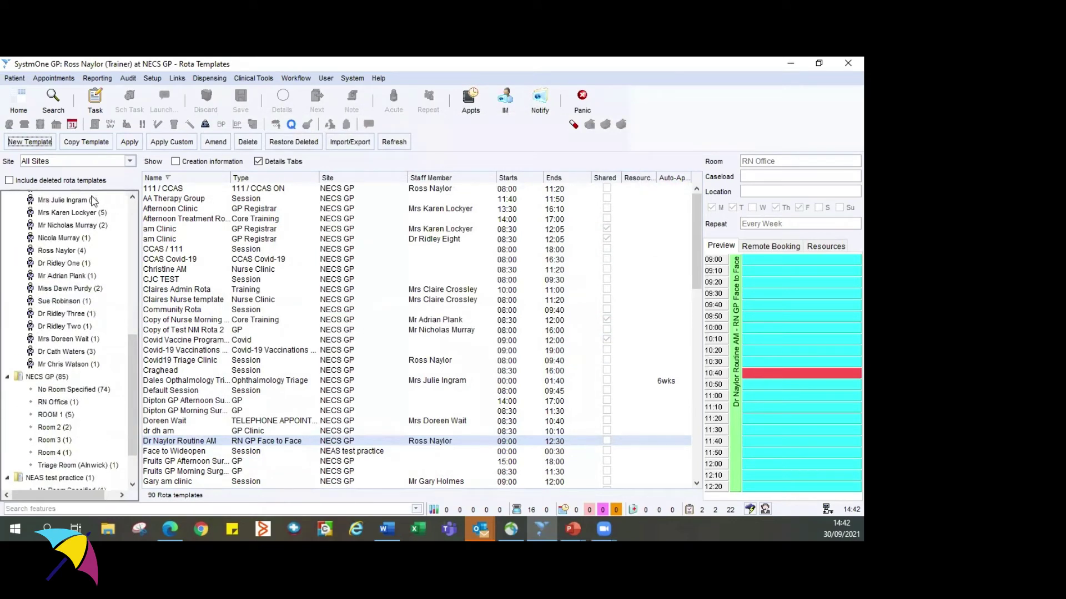
scroll(50, 219, up, 1)
click(71, 308)
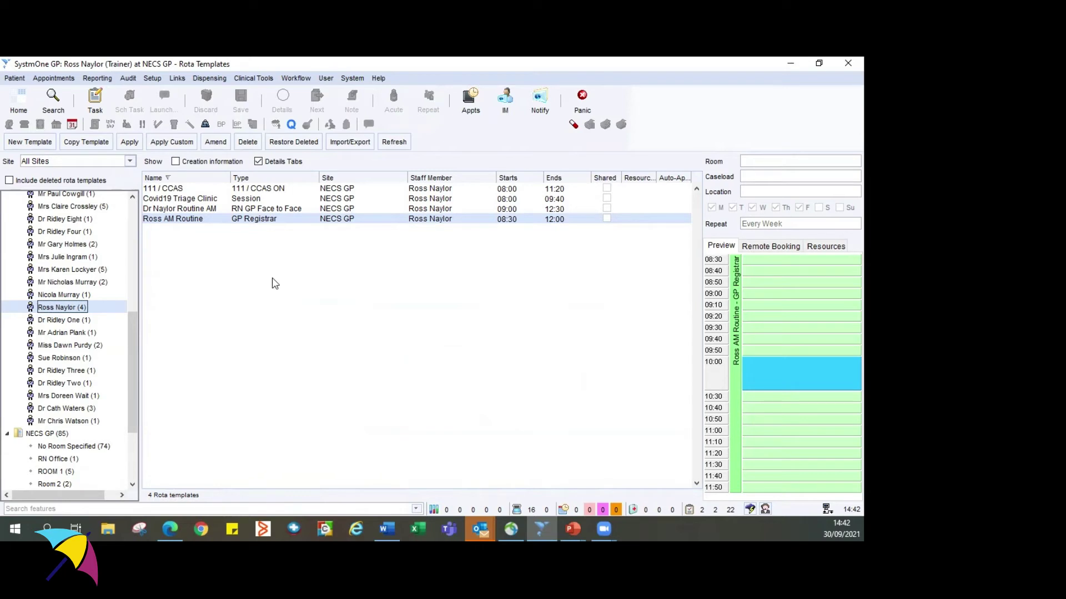
- Apply the new routine AM rota template every week from 01 Oct 2021 to 31 Oct 2021
right_click(205, 210)
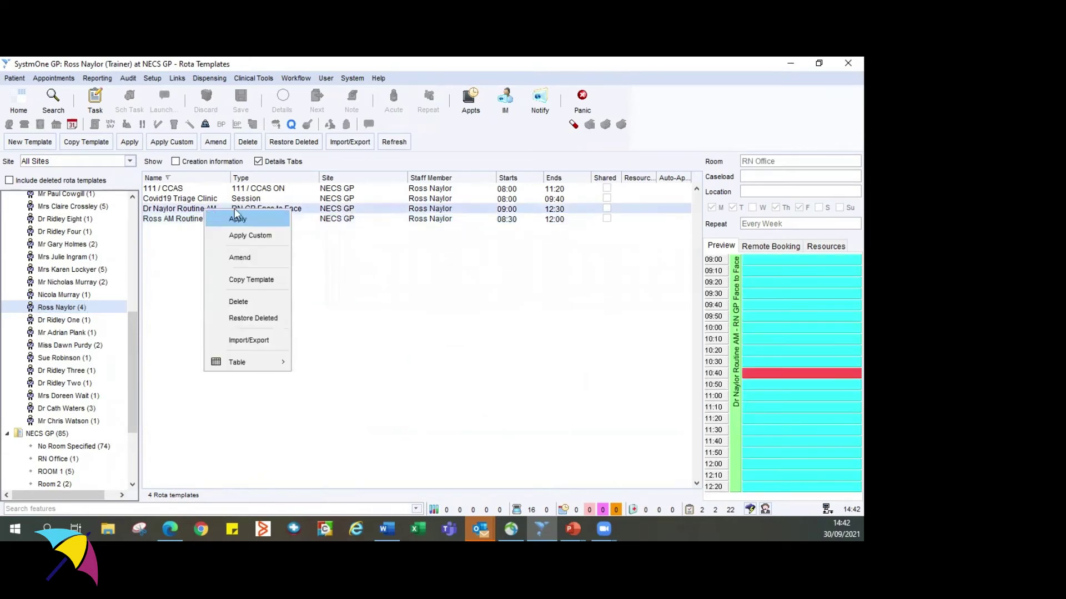
click(250, 216)
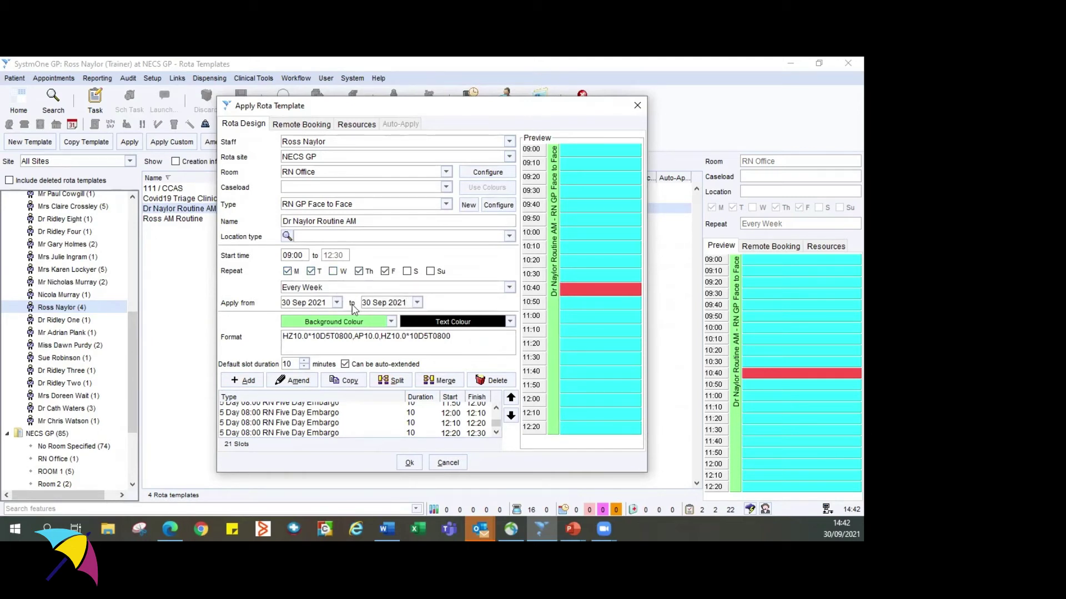
click(337, 303)
click(391, 322)
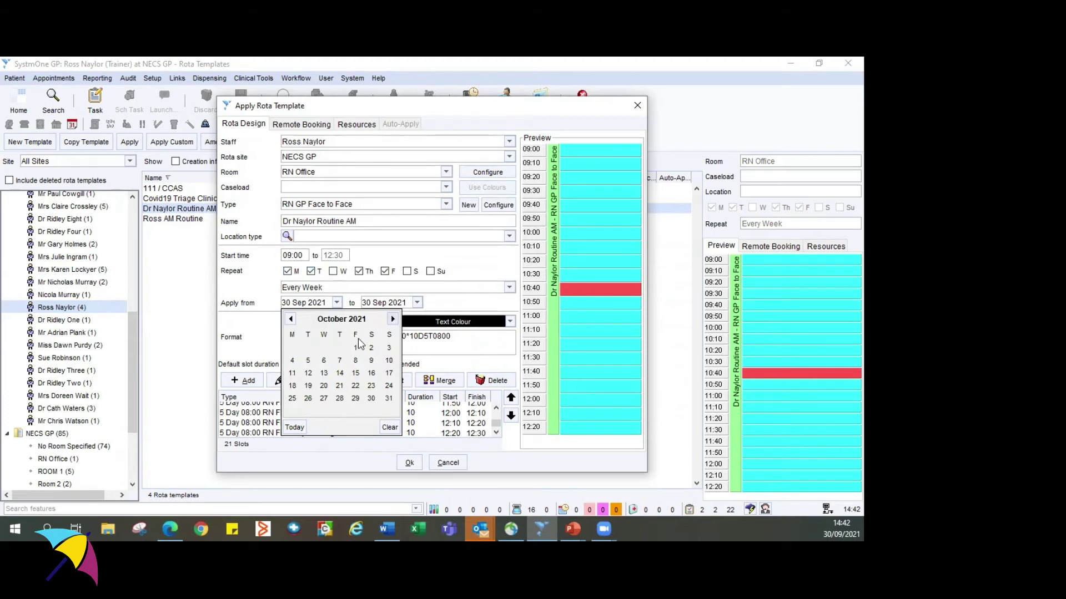
click(364, 343)
click(417, 303)
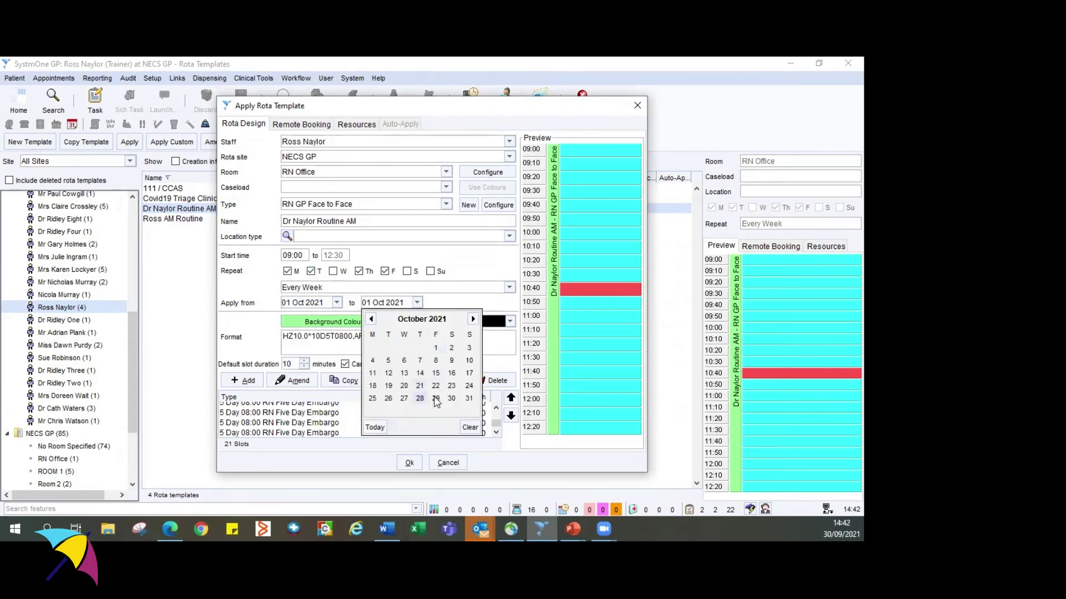
click(469, 399)
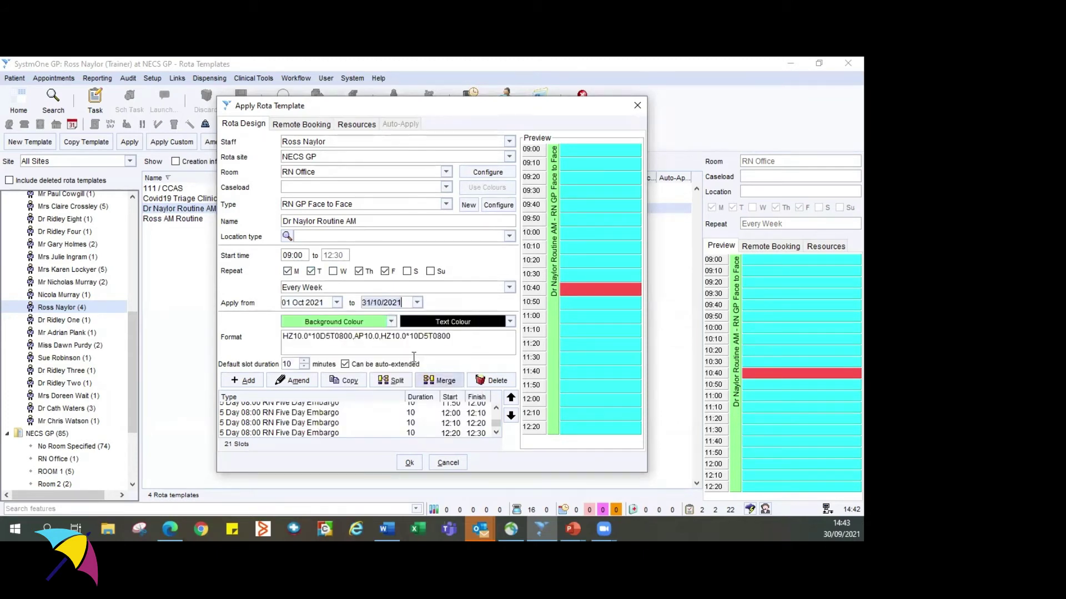
click(332, 277)
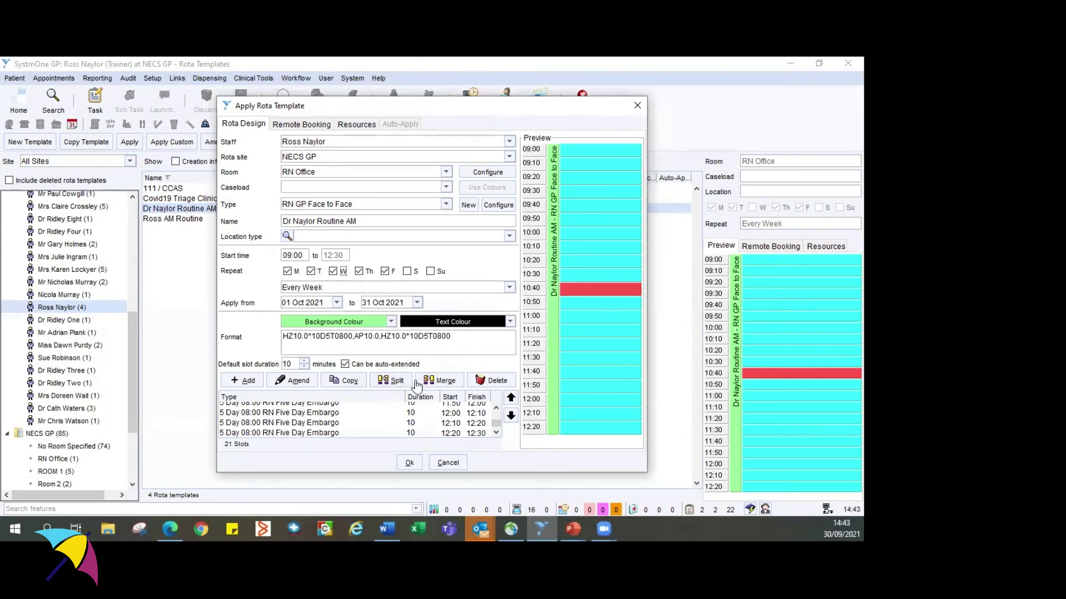
click(411, 467)
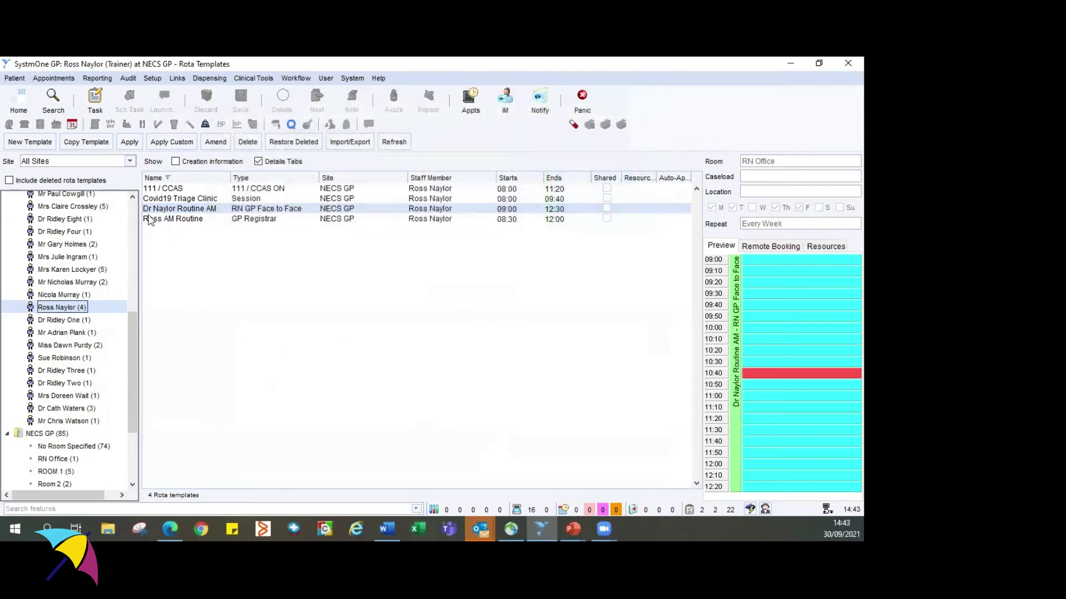
- Start applying the routine AM template again, with the date range set from 01 Nov 2021 to 30 Nov 2021
right_click(205, 207)
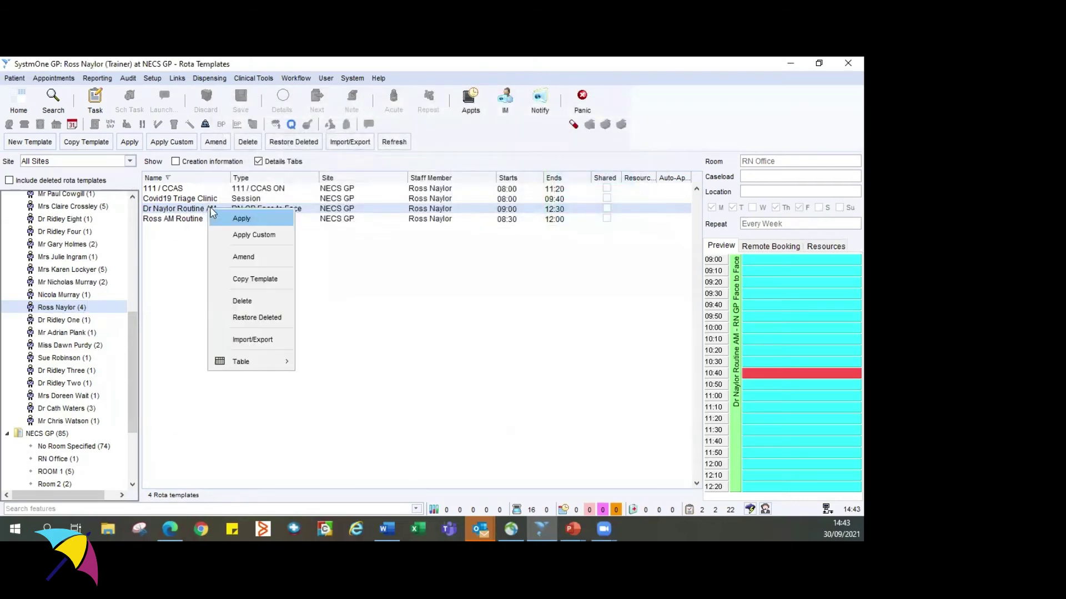
click(245, 217)
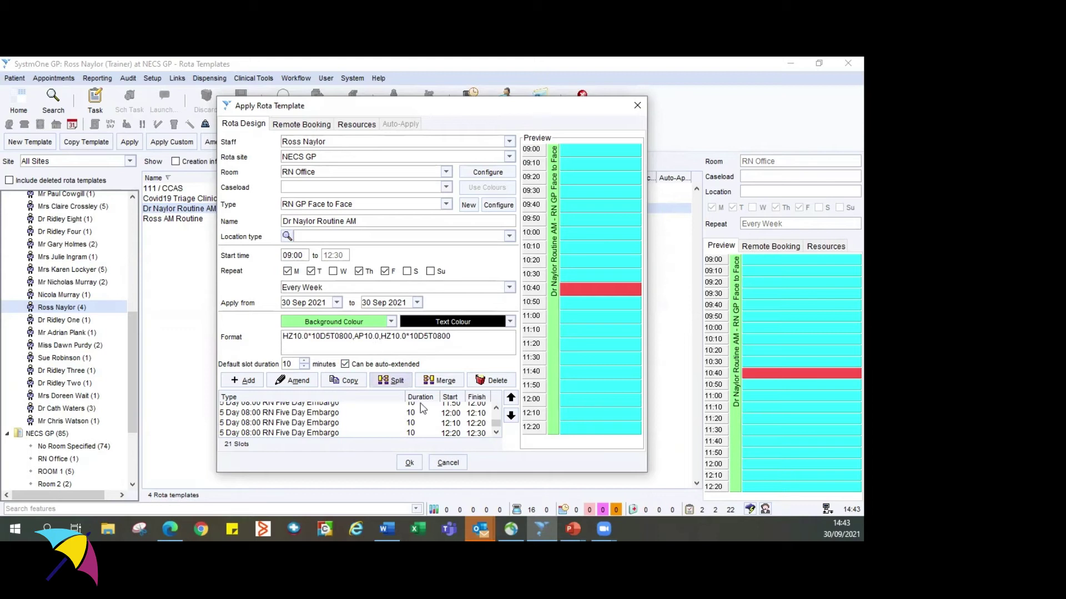
click(336, 303)
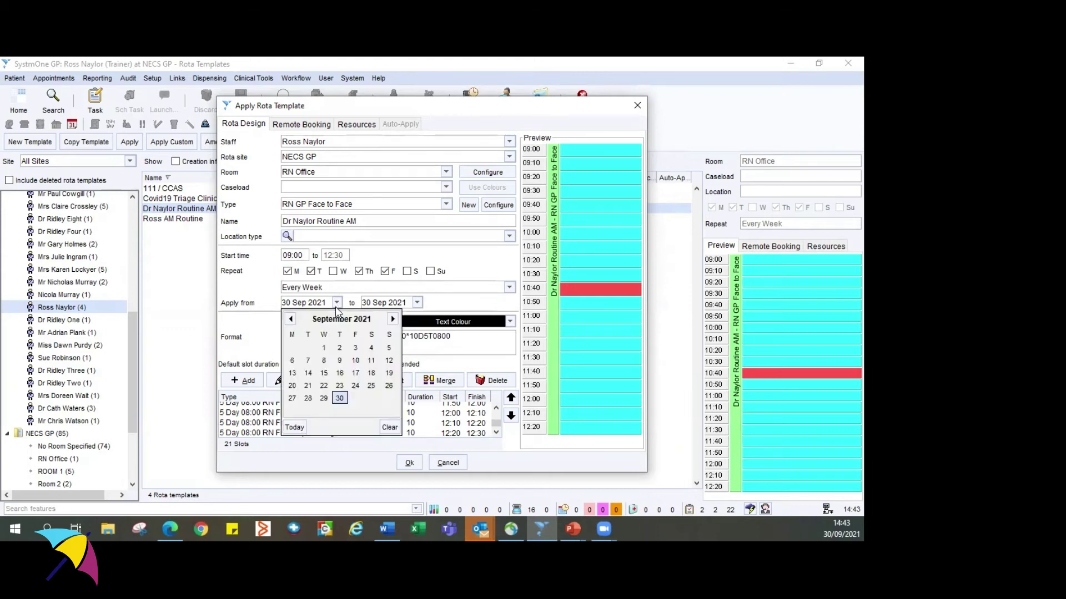
click(394, 320)
click(394, 319)
click(292, 348)
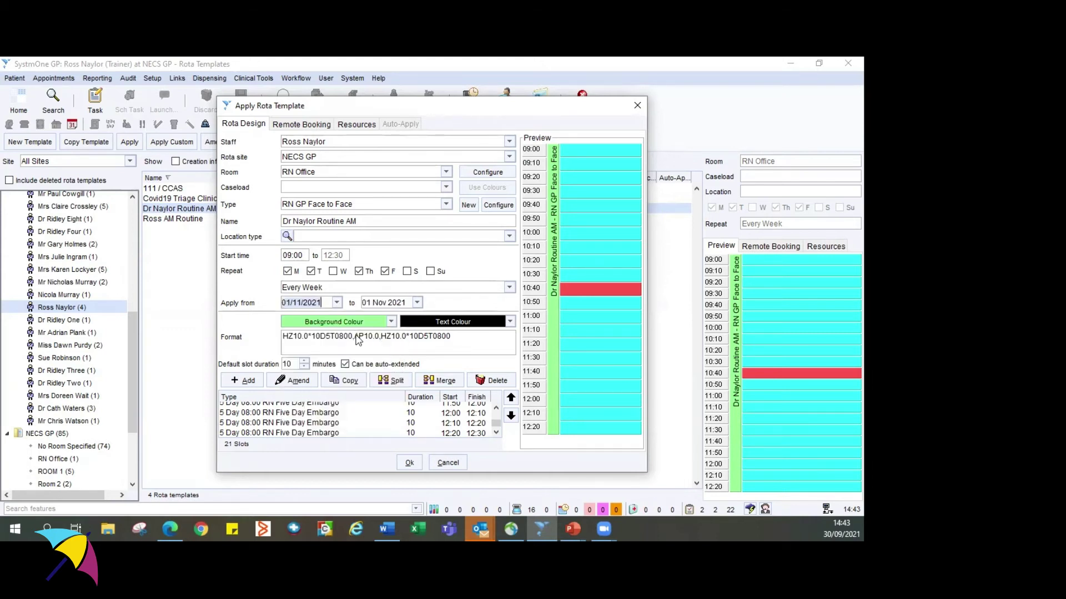
click(417, 303)
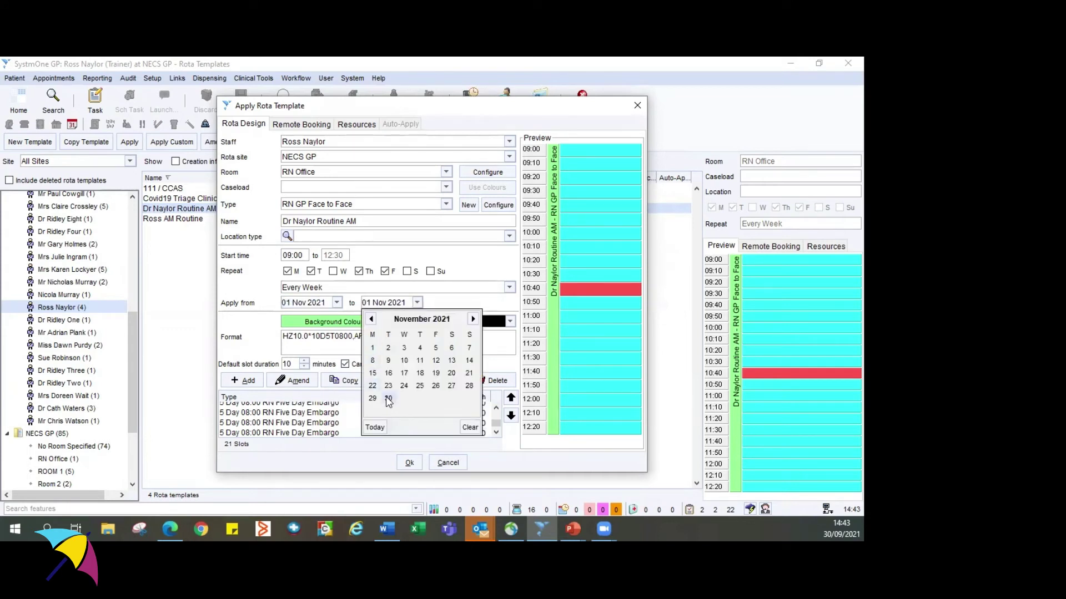
click(395, 408)
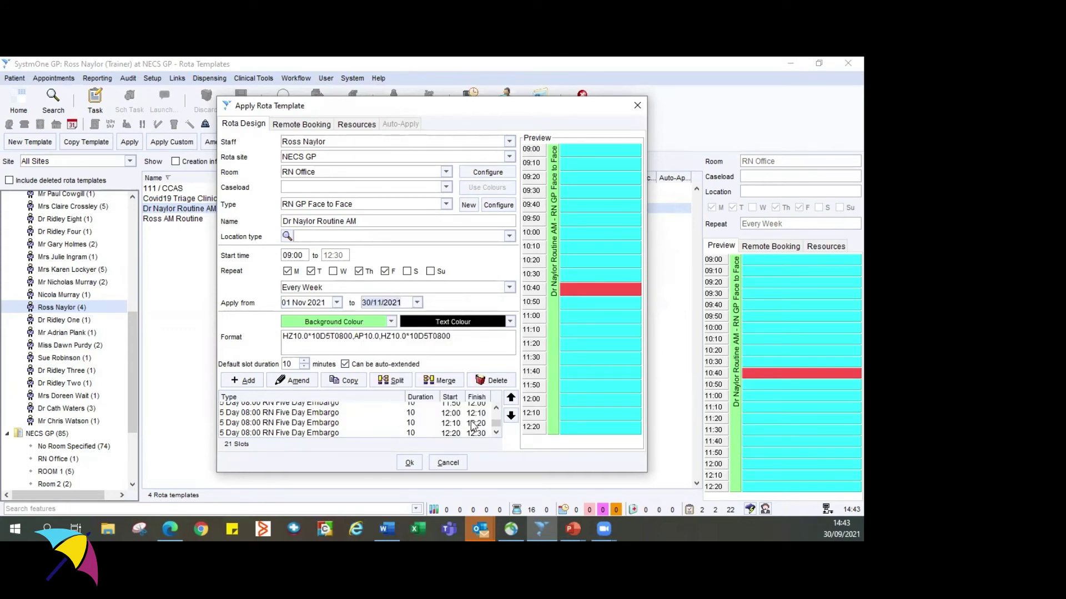
- Delete the ten embargo slots after the break from this application only, and apply the shortened rota
drag(496, 426, 496, 429)
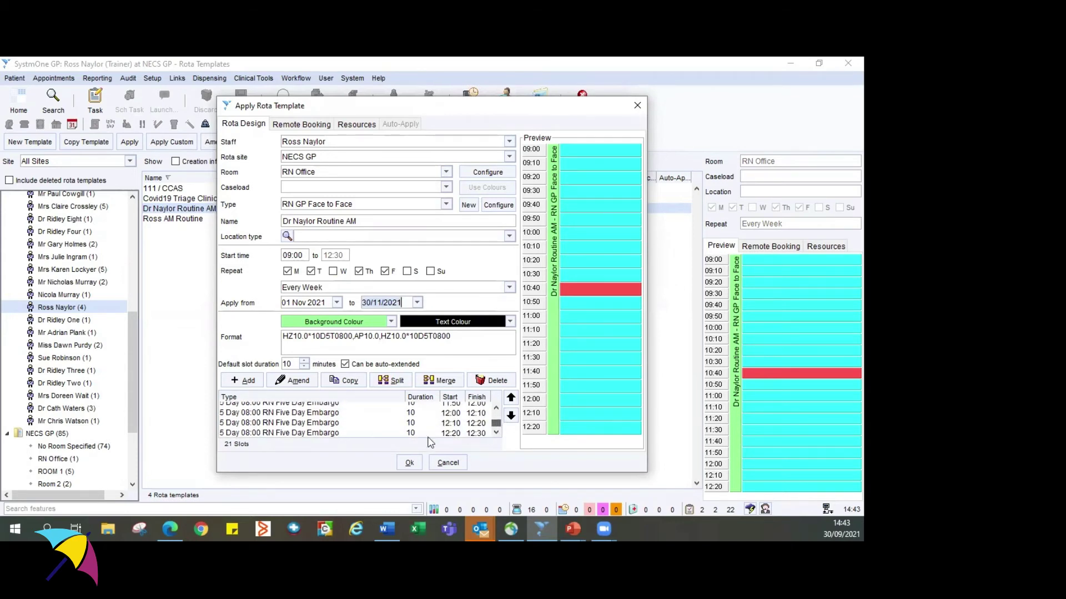
click(391, 432)
scroll(391, 432, up, 3)
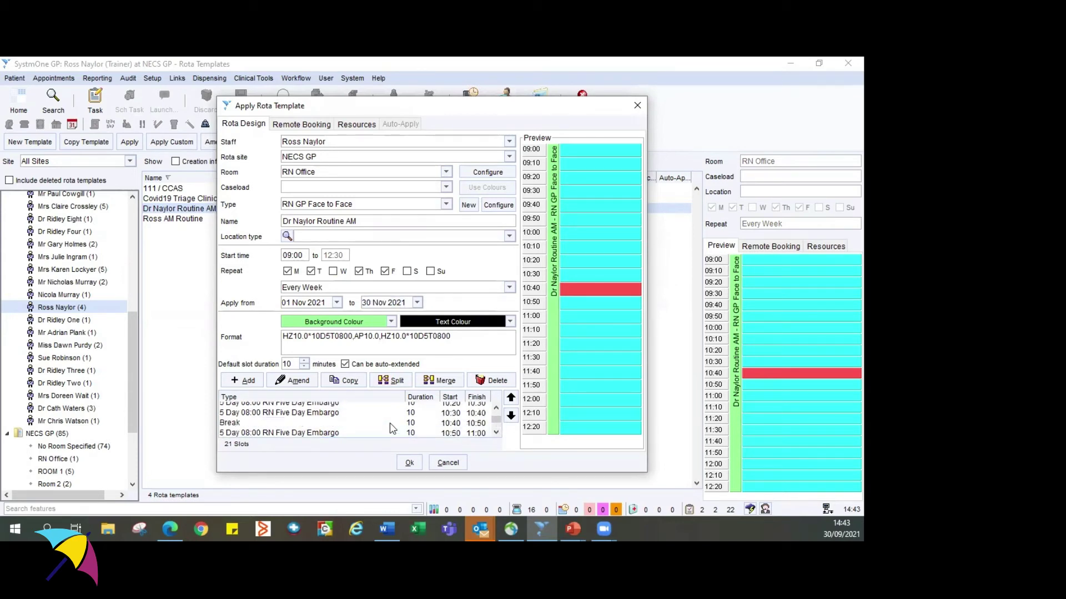
shift+click(309, 435)
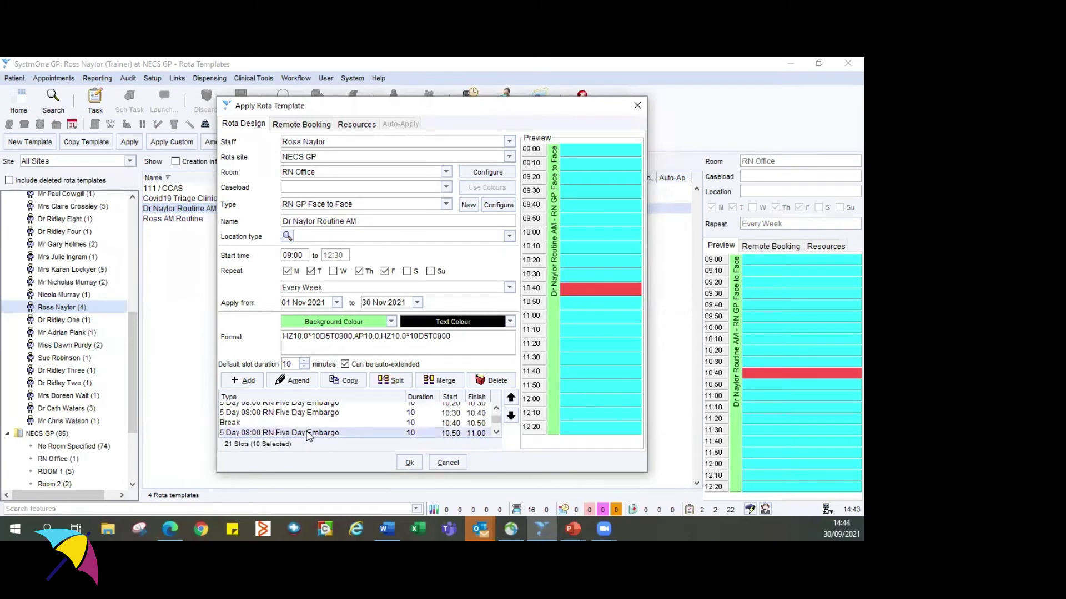
click(476, 382)
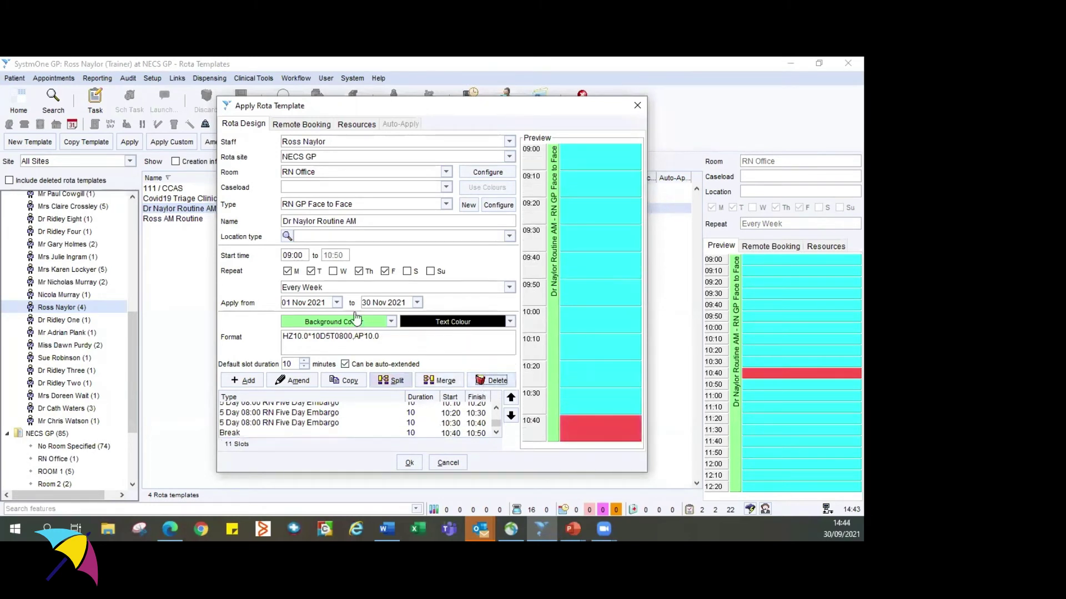
click(409, 464)
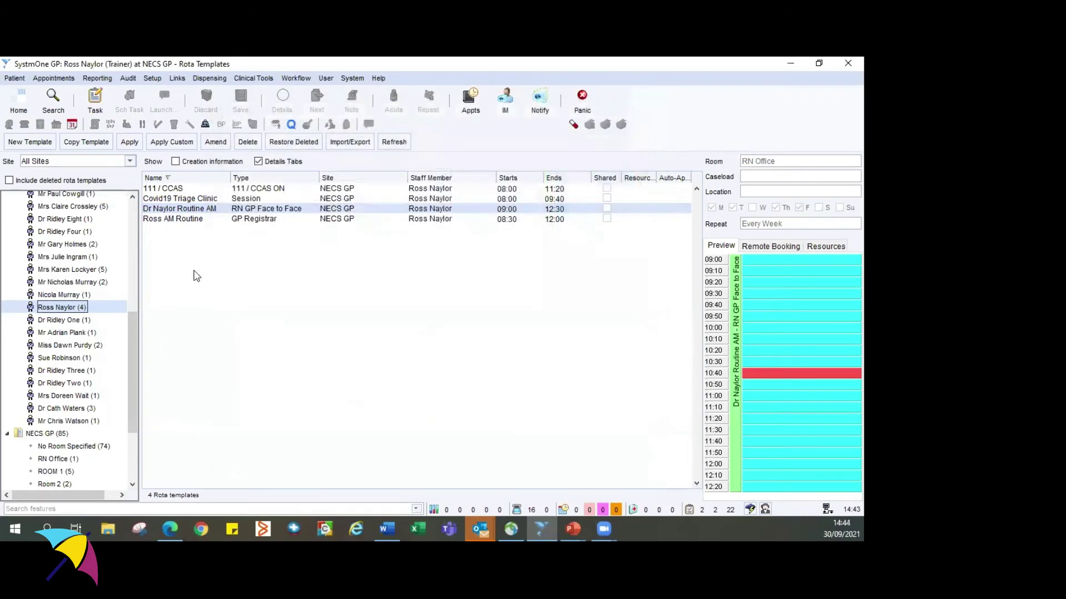
- Start applying the routine AM face-to-face rota template for another period and bring up its slot list
right_click(211, 211)
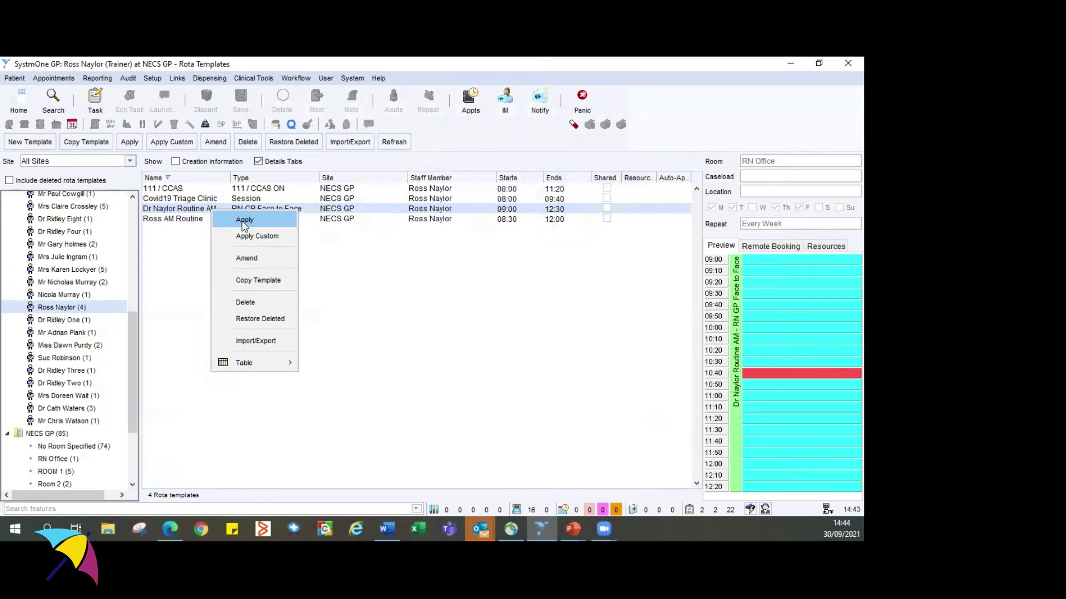
click(244, 219)
scroll(383, 428, down, 2)
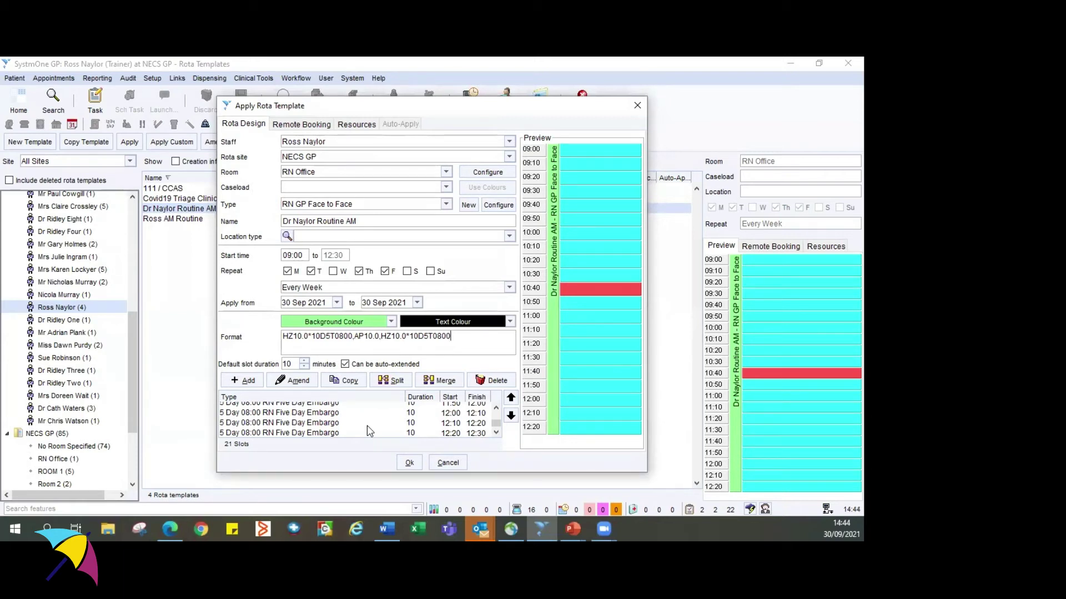
scroll(331, 417, up, 6)
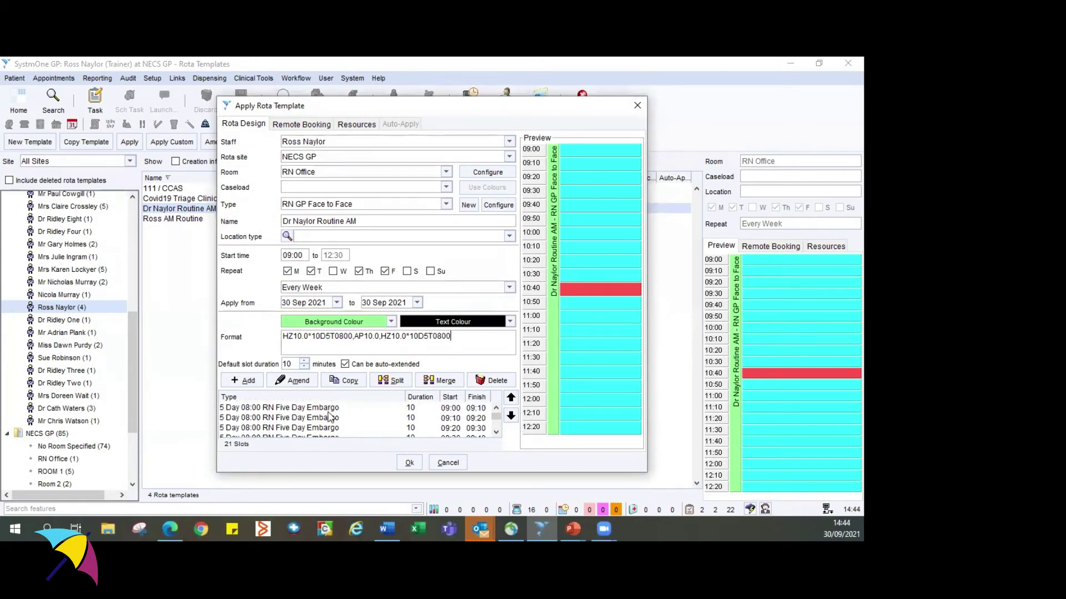
drag(330, 417, 327, 432)
scroll(333, 434, down, 1)
scroll(332, 434, up, 1)
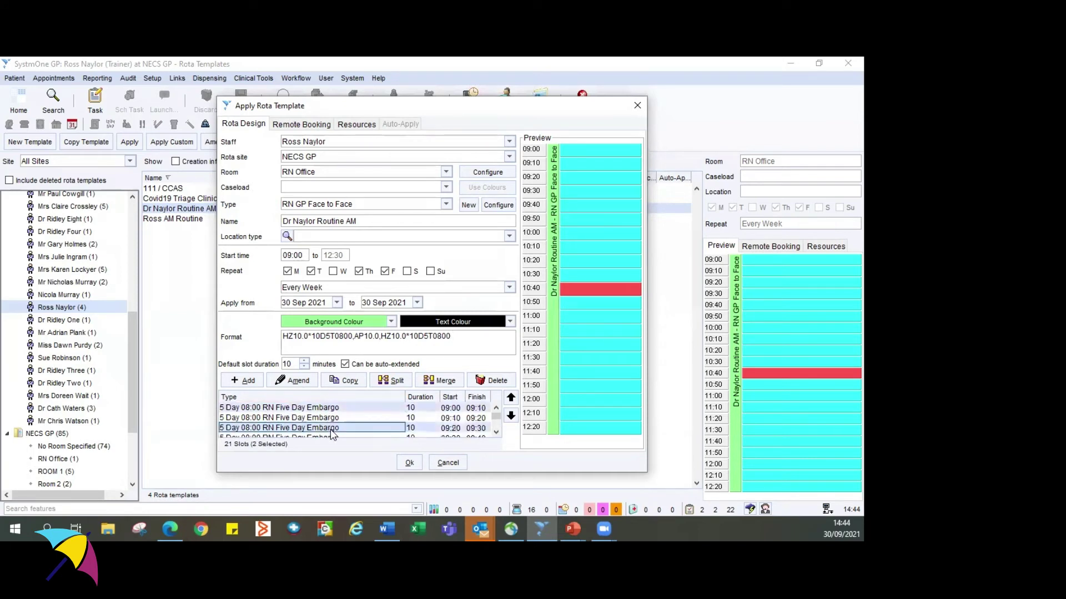
scroll(331, 434, down, 1)
ctrl+click(337, 411)
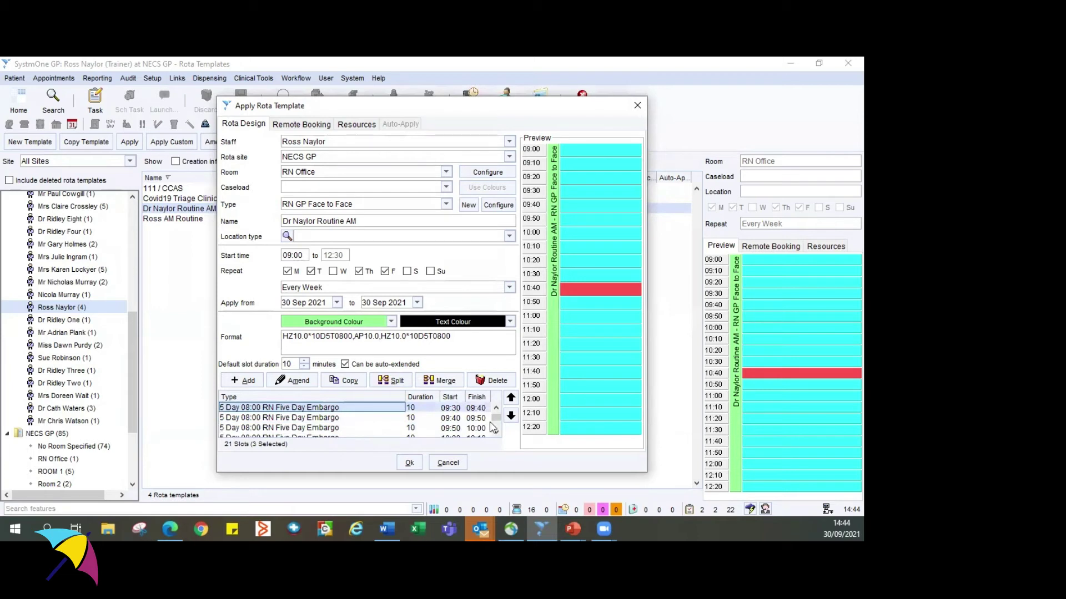
click(512, 399)
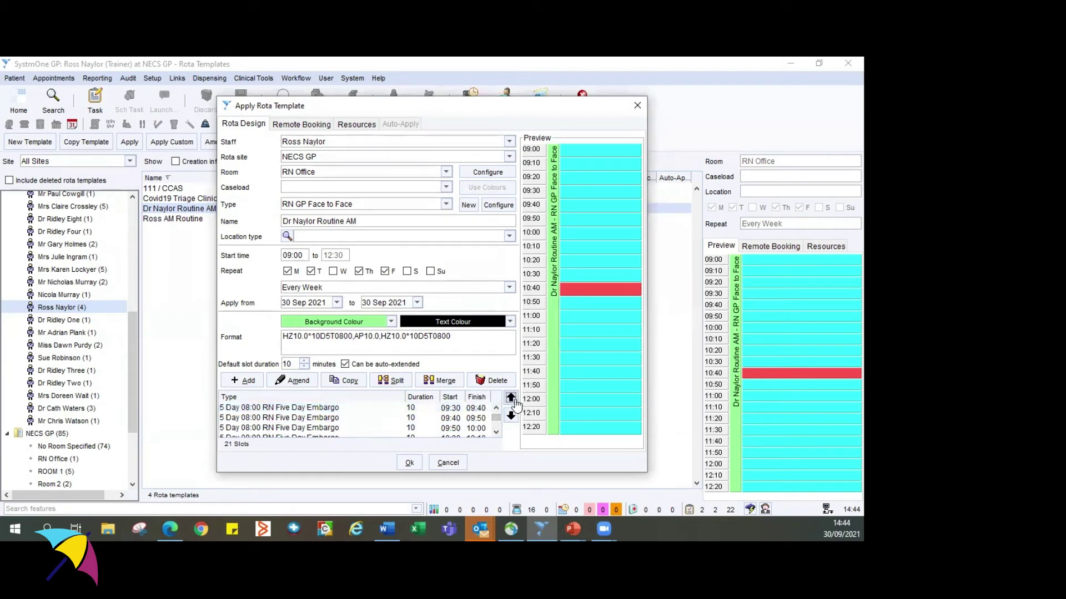
- Change the three embargo slots from 09:30 to 10:00 to the Teledermatology slot type for this application only
click(354, 411)
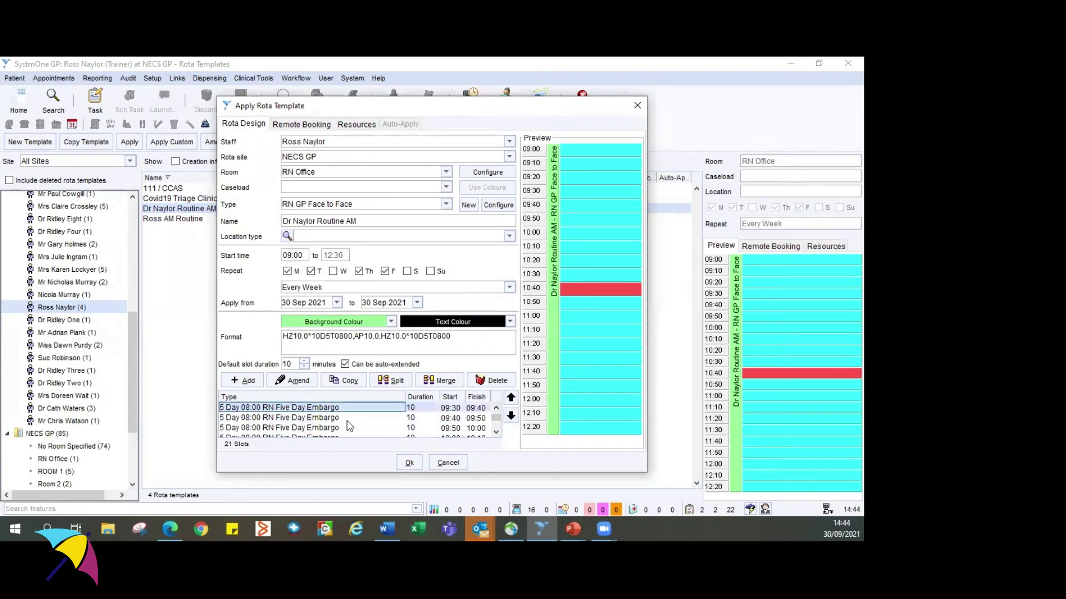
ctrl+click(343, 429)
shift+click(342, 426)
click(293, 381)
click(397, 244)
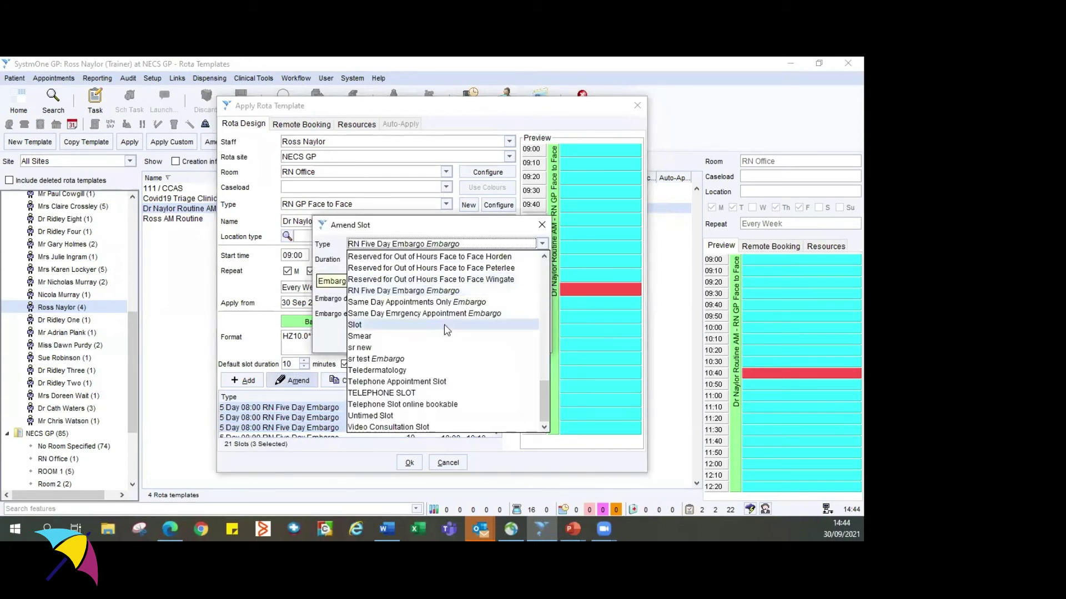
click(417, 370)
click(409, 278)
- Set the application date range from 01 Dec 2021 to 31 Dec 2021
click(337, 302)
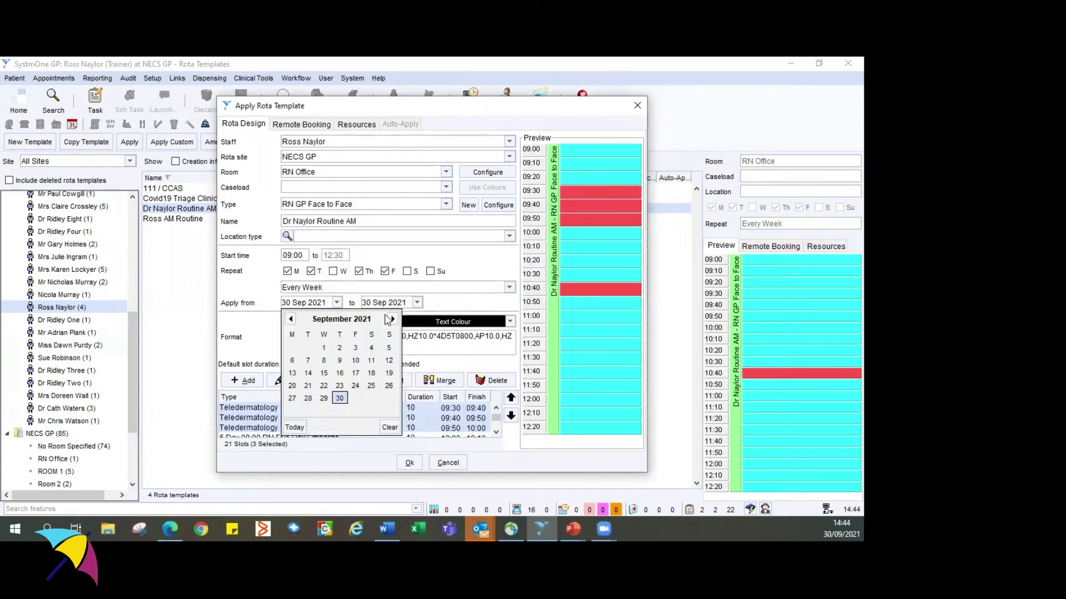
click(393, 319)
click(393, 319)
click(393, 319)
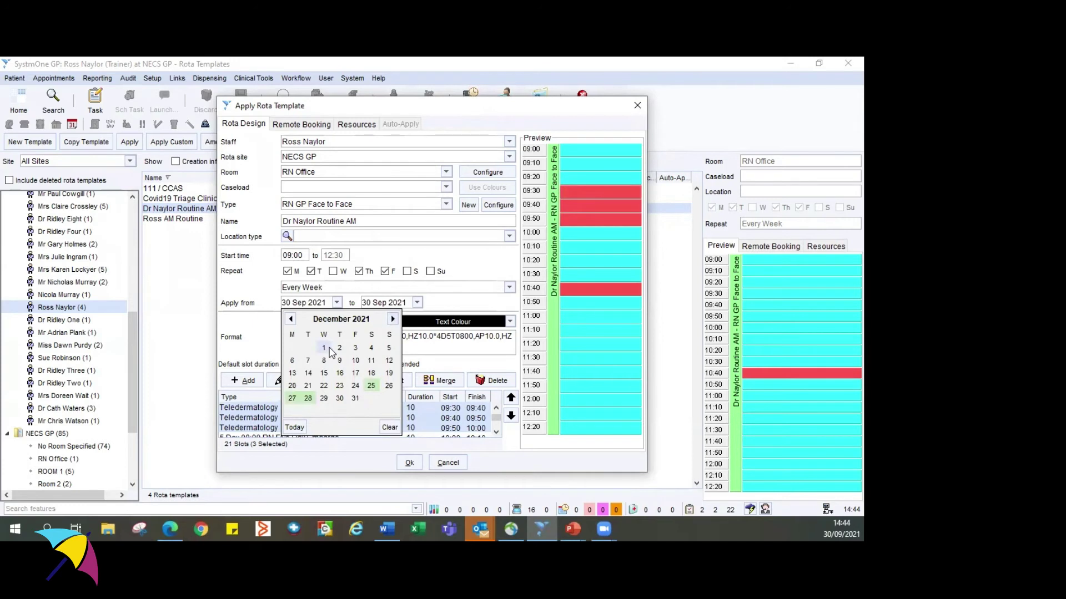
click(323, 347)
click(417, 303)
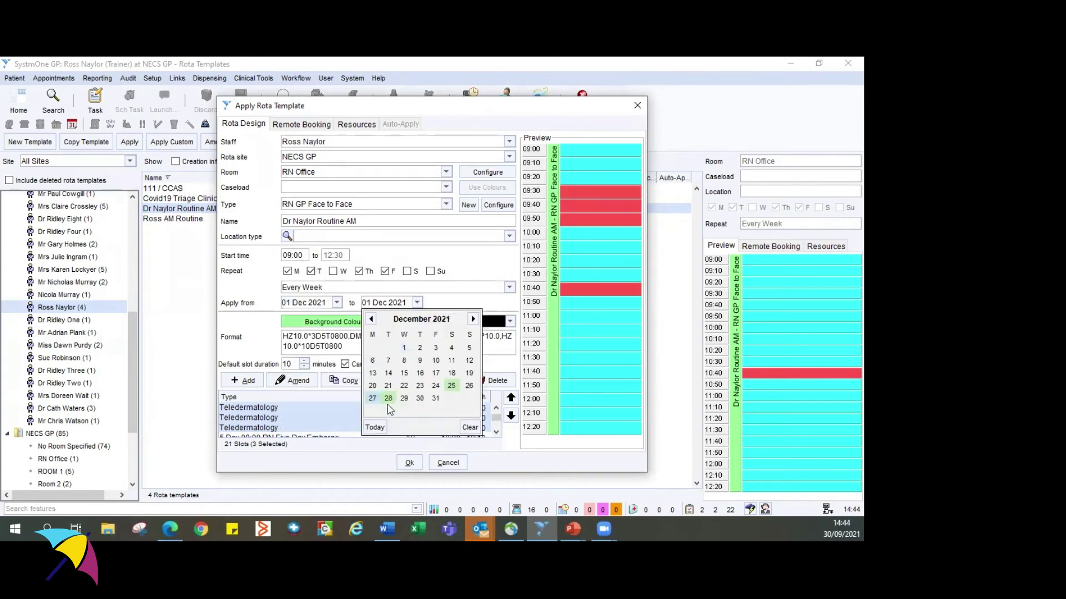
click(437, 398)
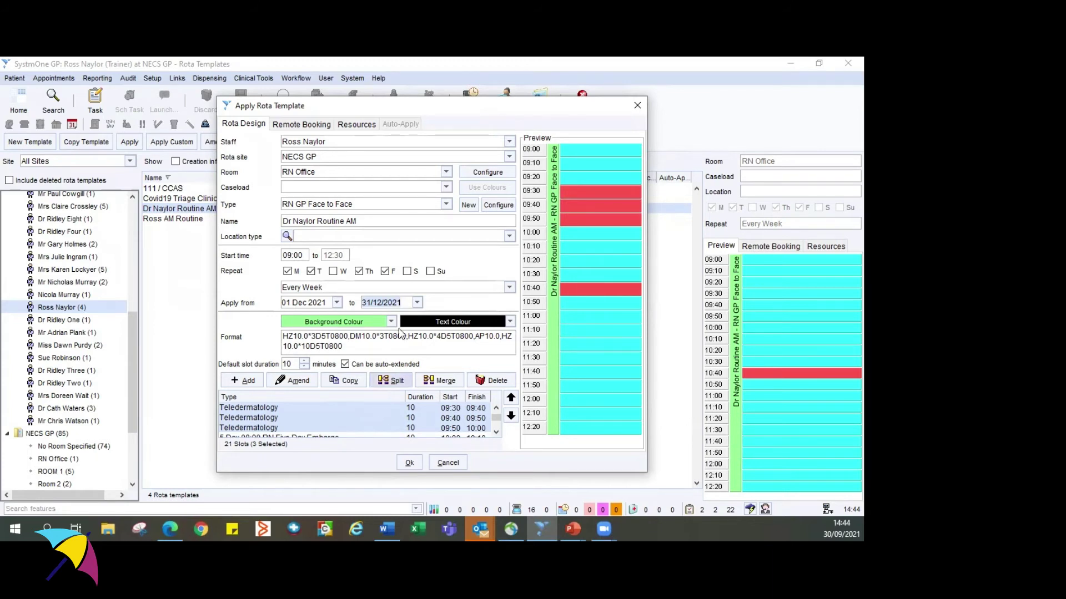
- Check the public holidays in the December calendar and apply the rota, skipping the holidays
click(416, 303)
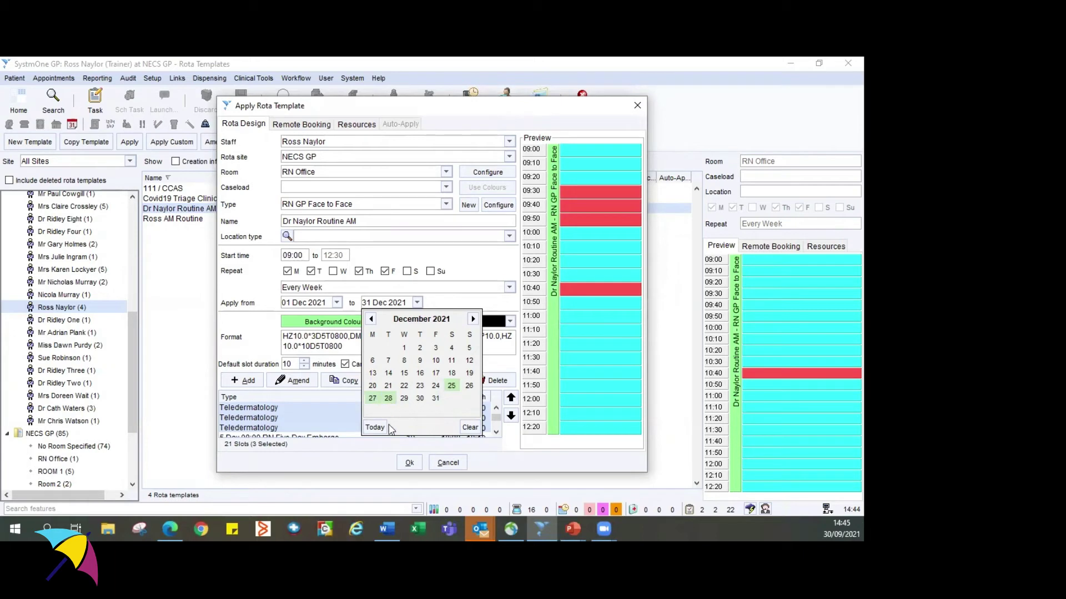
click(410, 463)
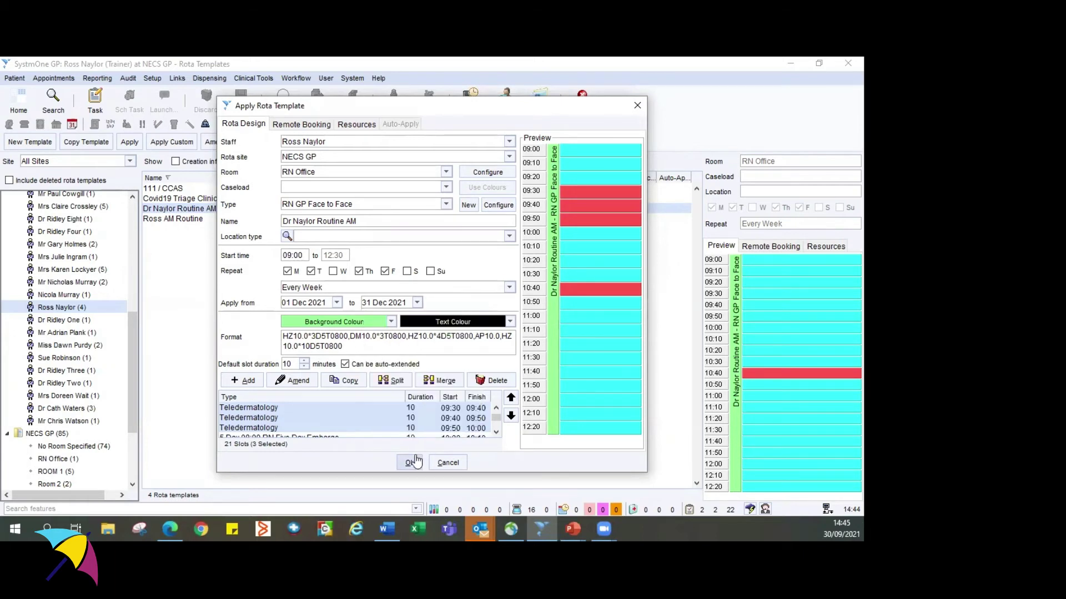
click(410, 464)
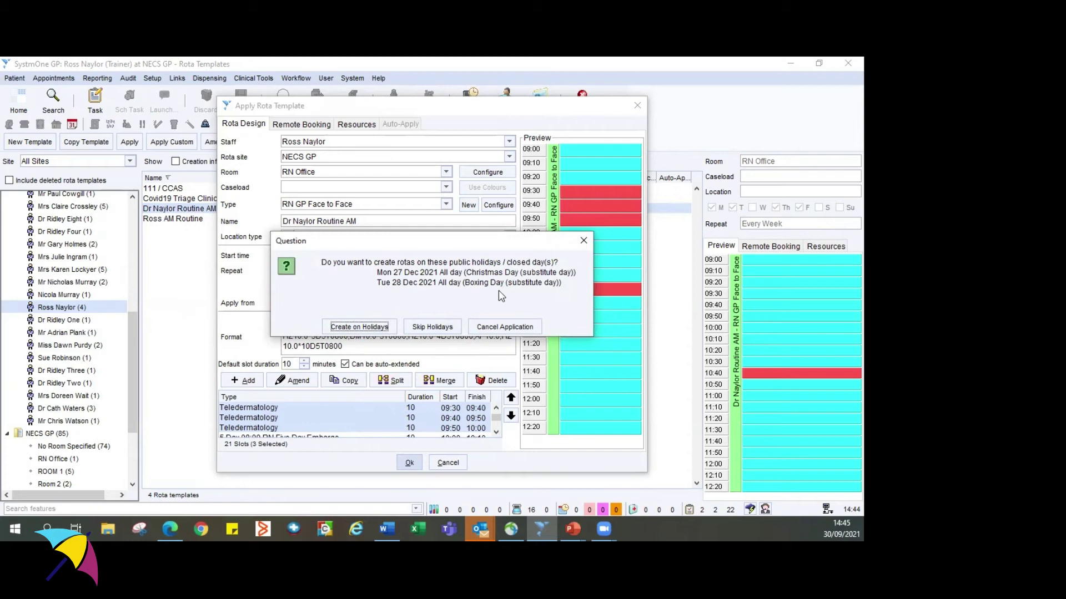
click(442, 327)
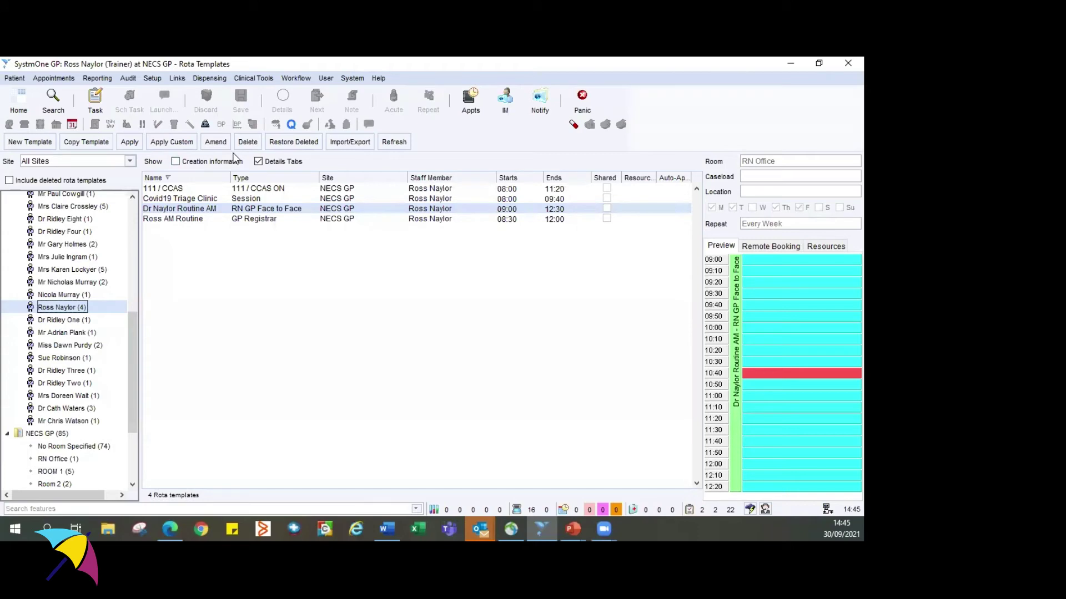
- Open the appointment ledger and show only the rotas of the template's staff member
click(53, 78)
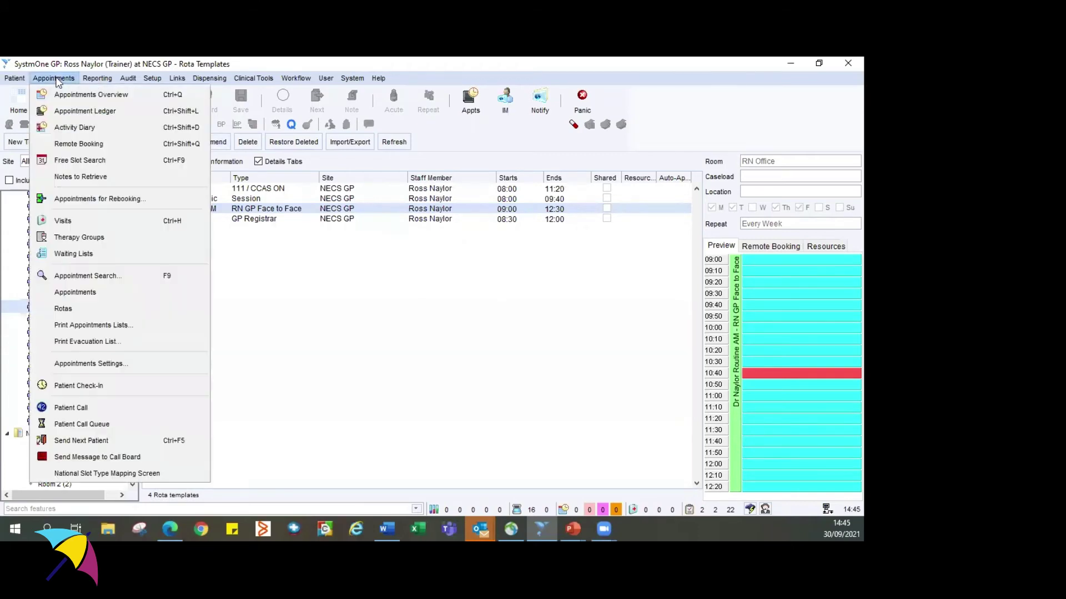
click(81, 112)
scroll(44, 480, down, 2)
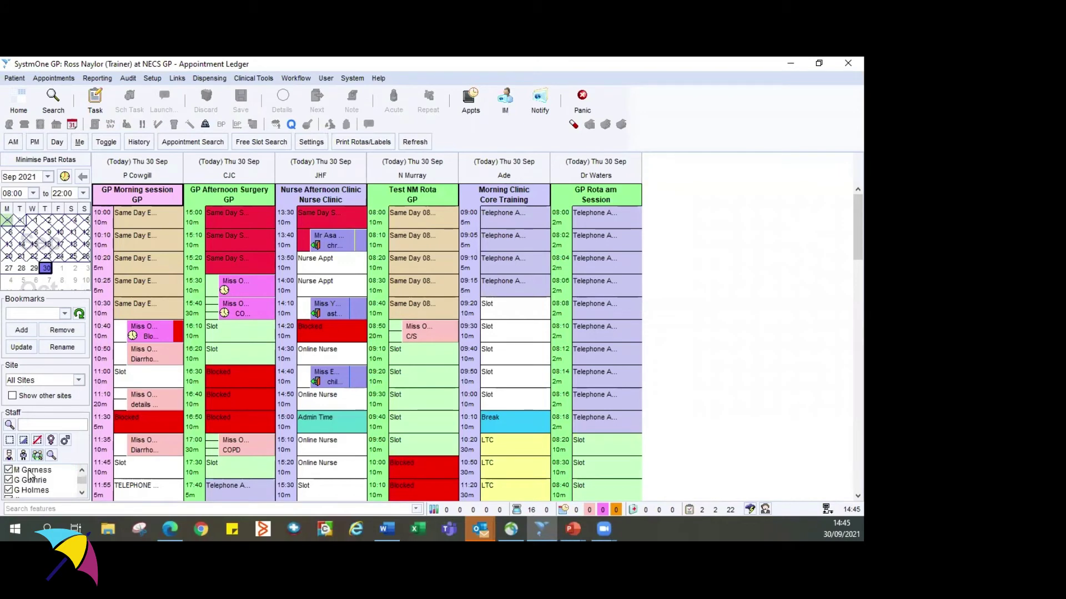
click(37, 440)
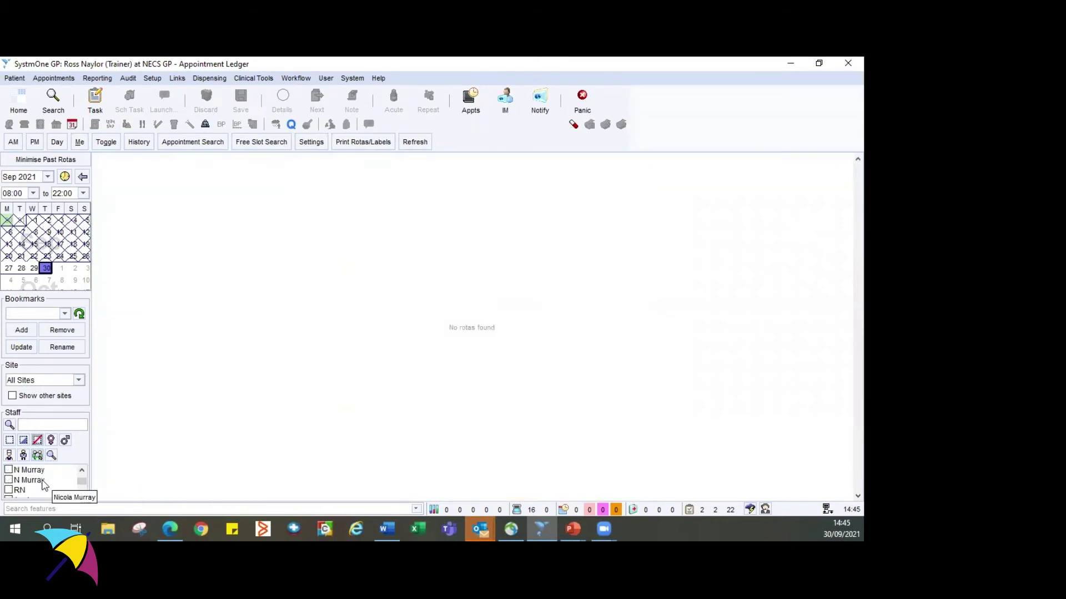
click(9, 491)
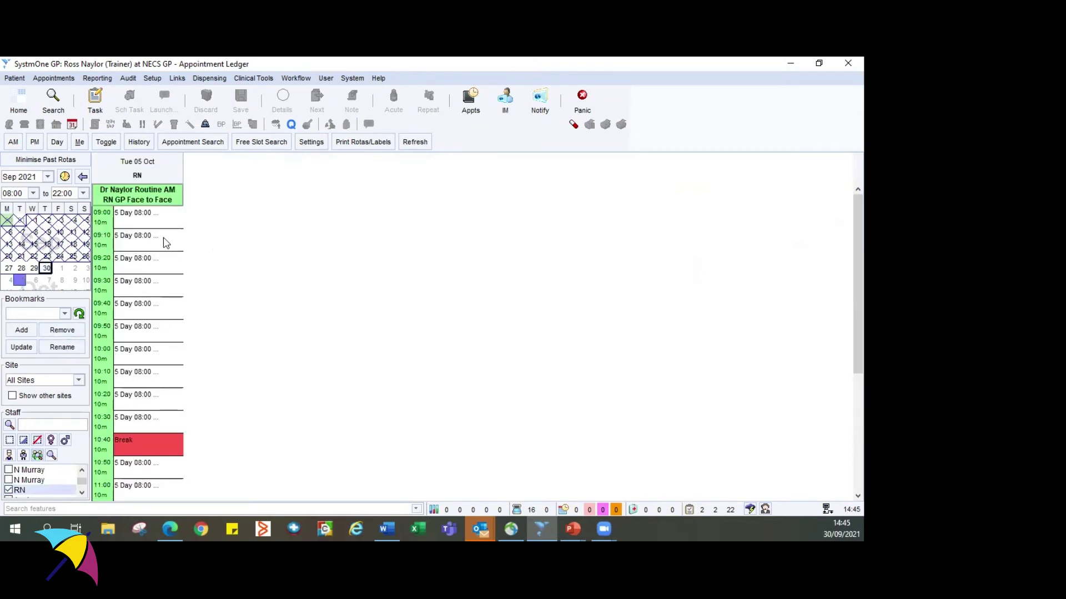
- Review the applied routine AM rotas in the ledger for 5, 6 and 7 October
scroll(162, 237, down, 3)
scroll(161, 235, up, 3)
mouse_move(154, 219)
click(29, 280)
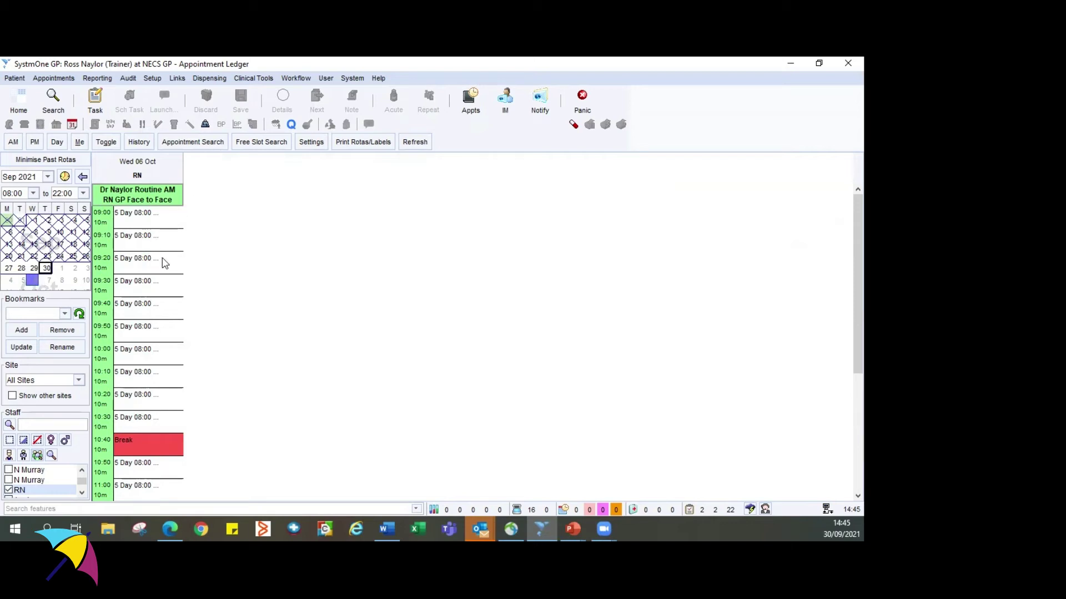
click(42, 281)
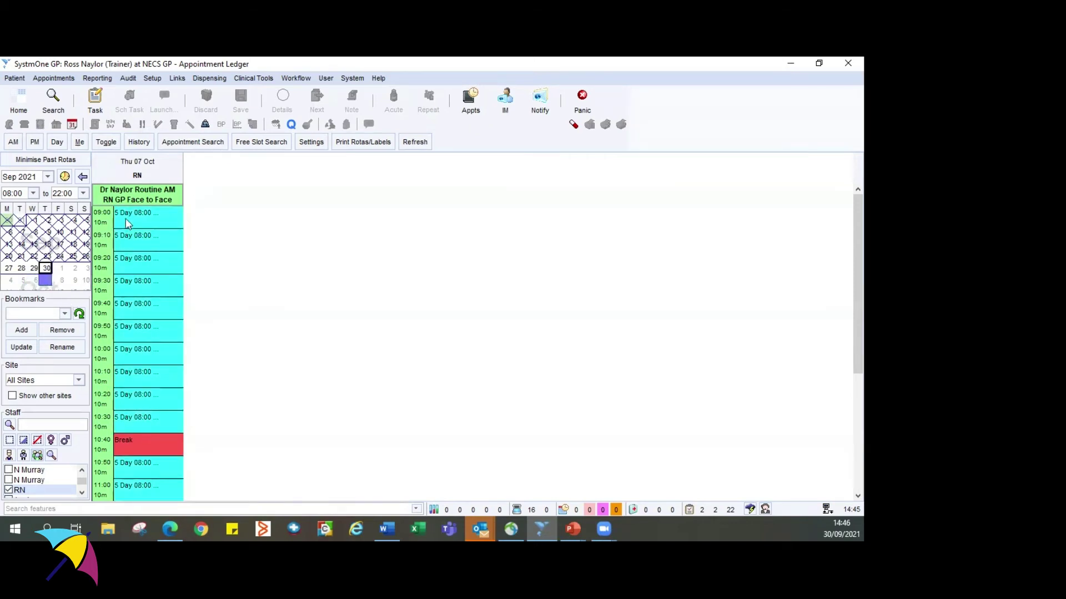
scroll(150, 297, down, 3)
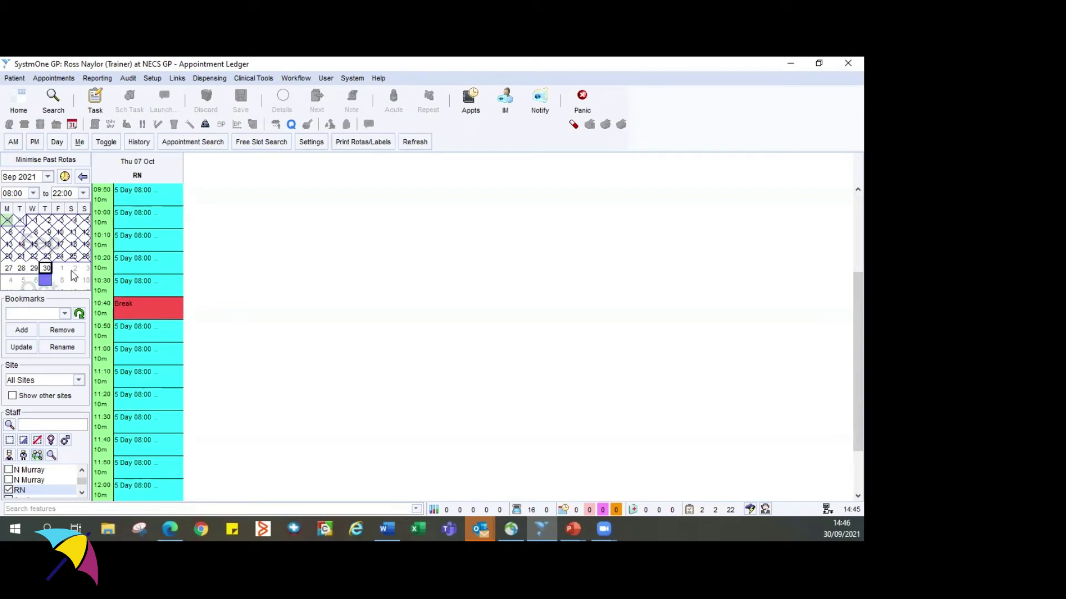
- Enlarge the ledger calendar and view the rotas for 17 November, 13 October and 2 December
drag(64, 291, 49, 386)
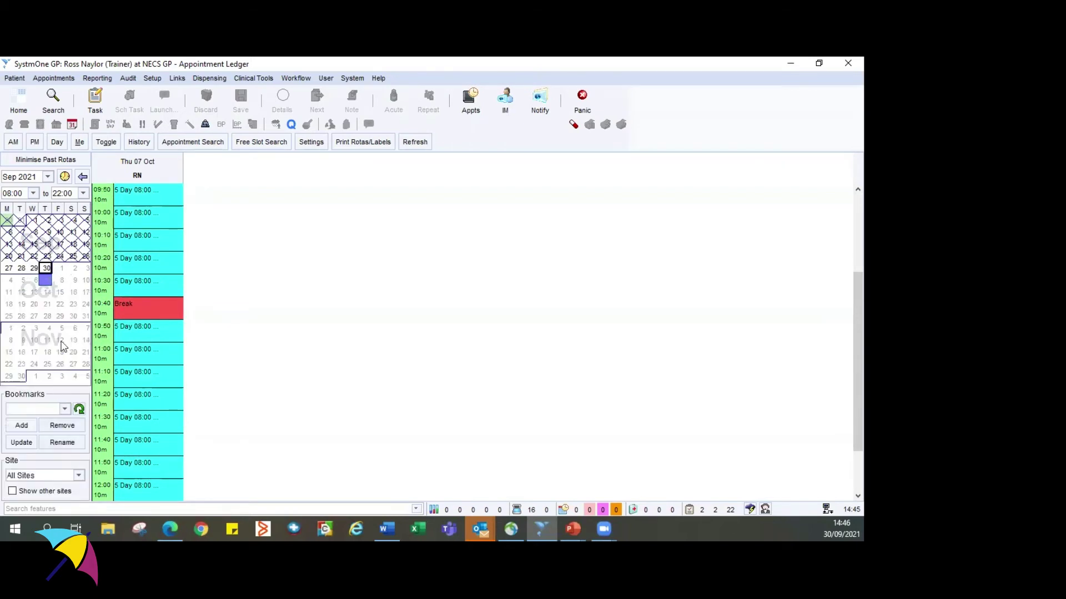
click(37, 354)
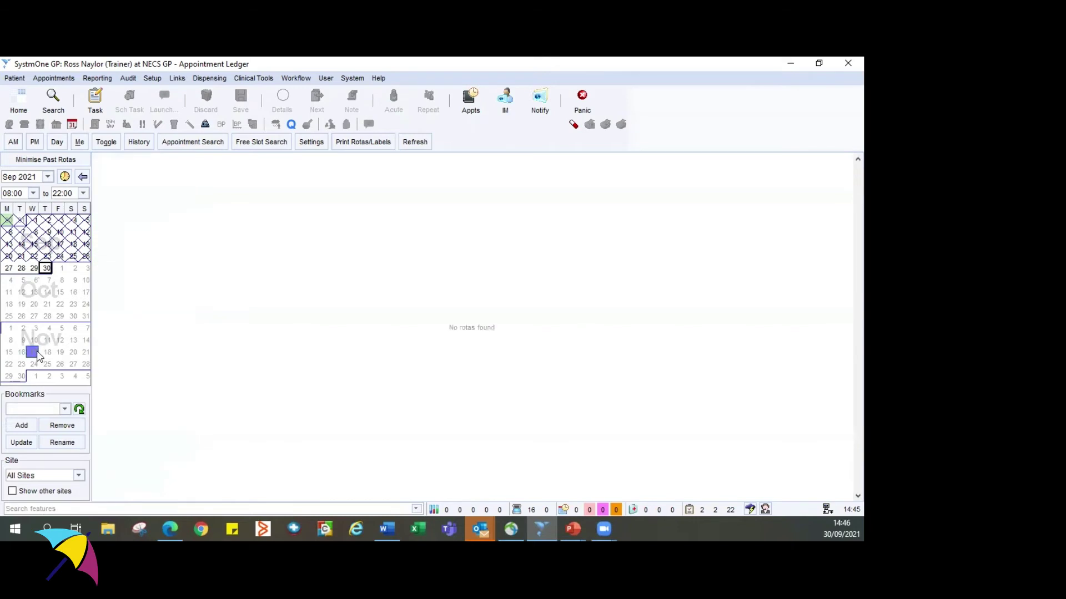
click(34, 293)
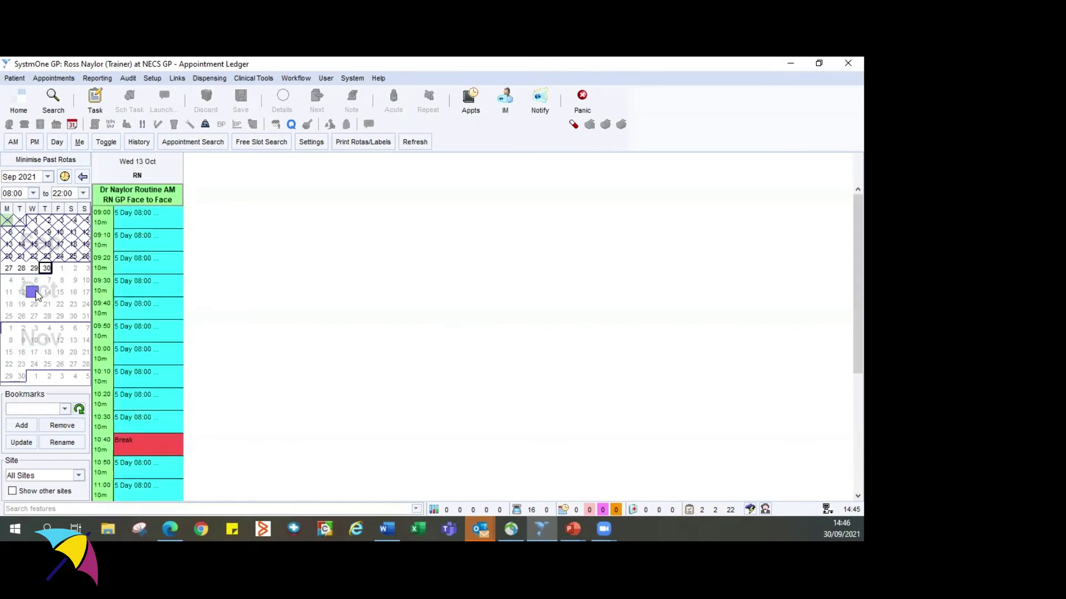
click(45, 376)
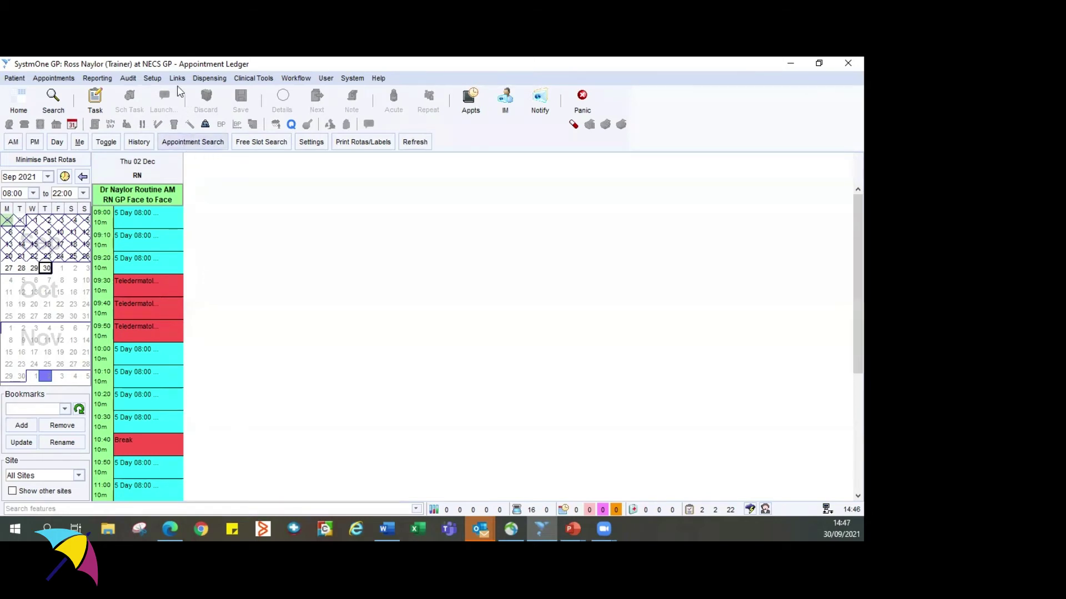
- Create a configured free slot search named Pre Bookable RN and limit its staff filter to the template's staff member
click(152, 78)
mouse_move(194, 146)
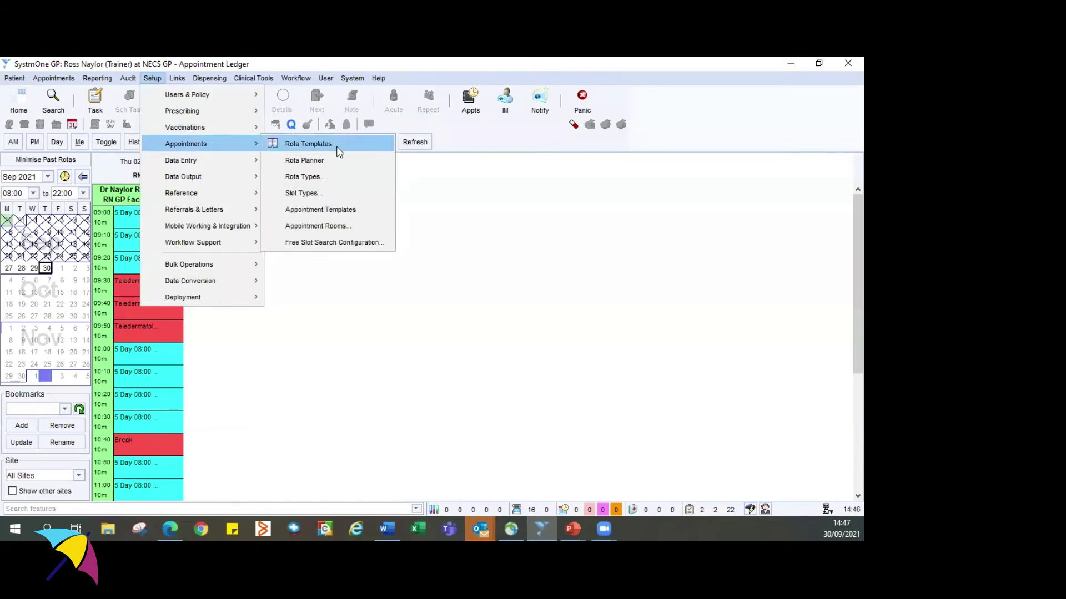
click(341, 242)
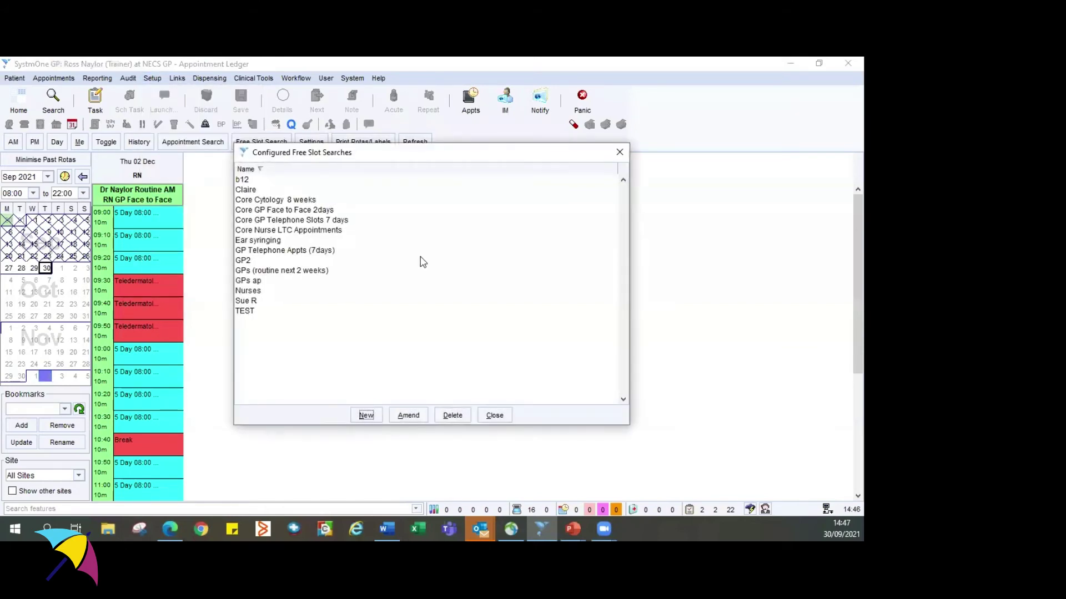
click(364, 417)
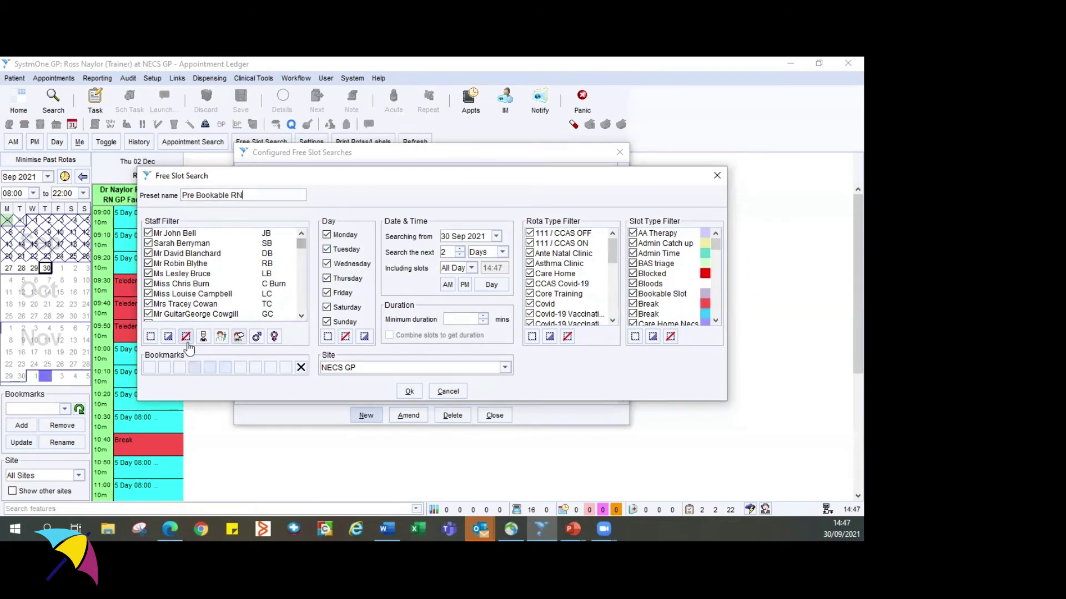
drag(301, 246, 300, 276)
click(149, 279)
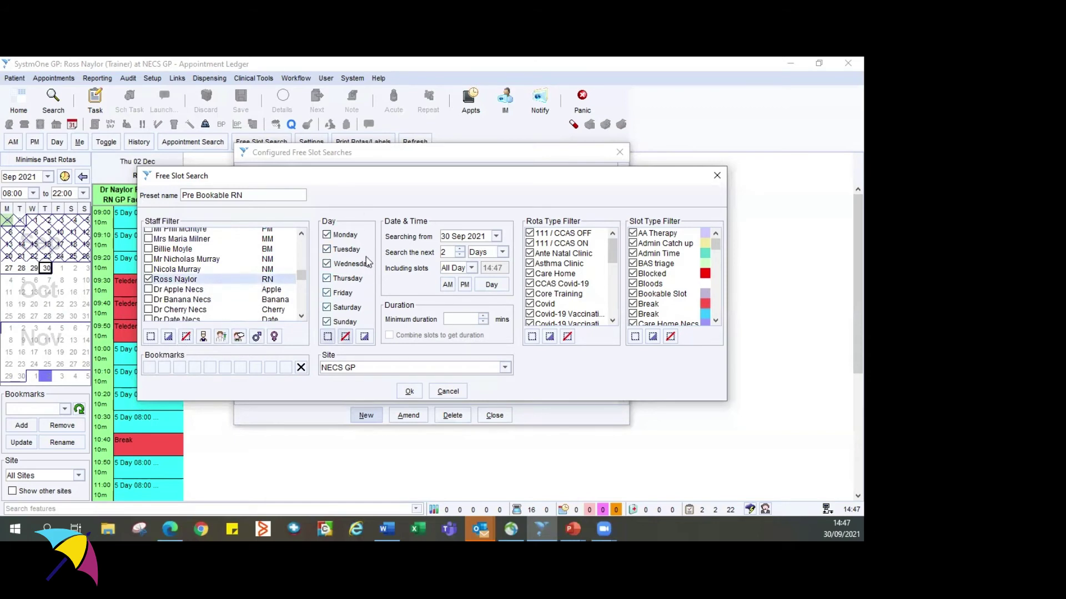
- Set the free slot search to cover the next 2 months
click(497, 237)
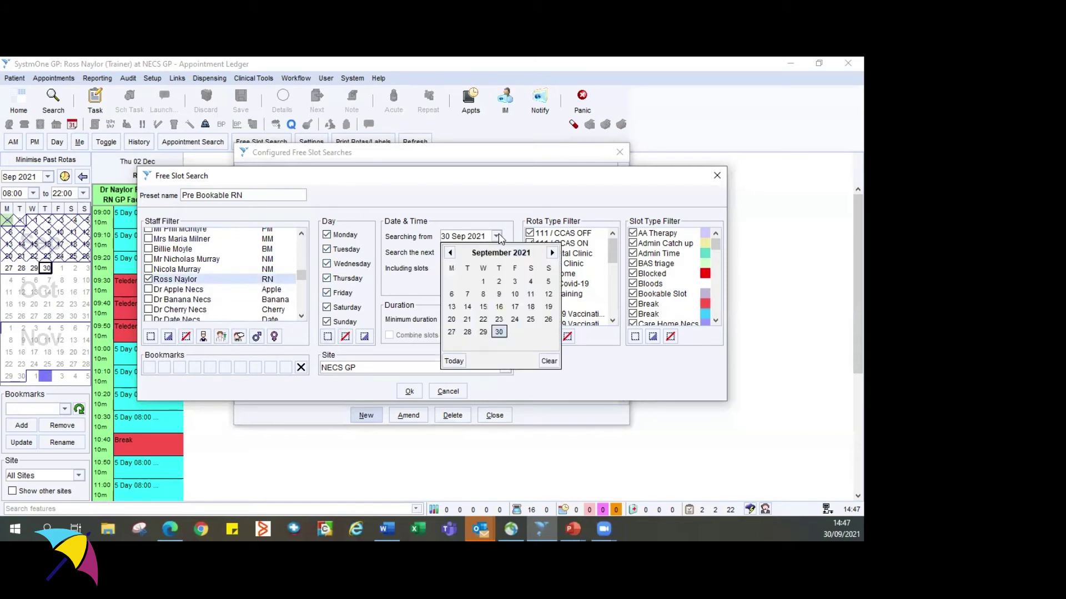
click(498, 237)
click(502, 252)
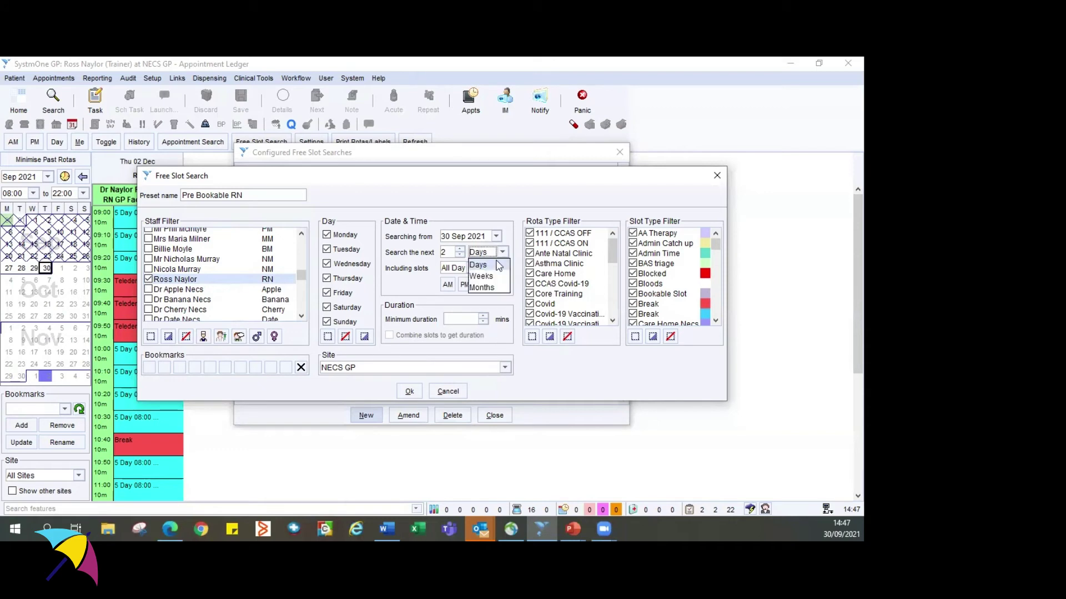
click(488, 291)
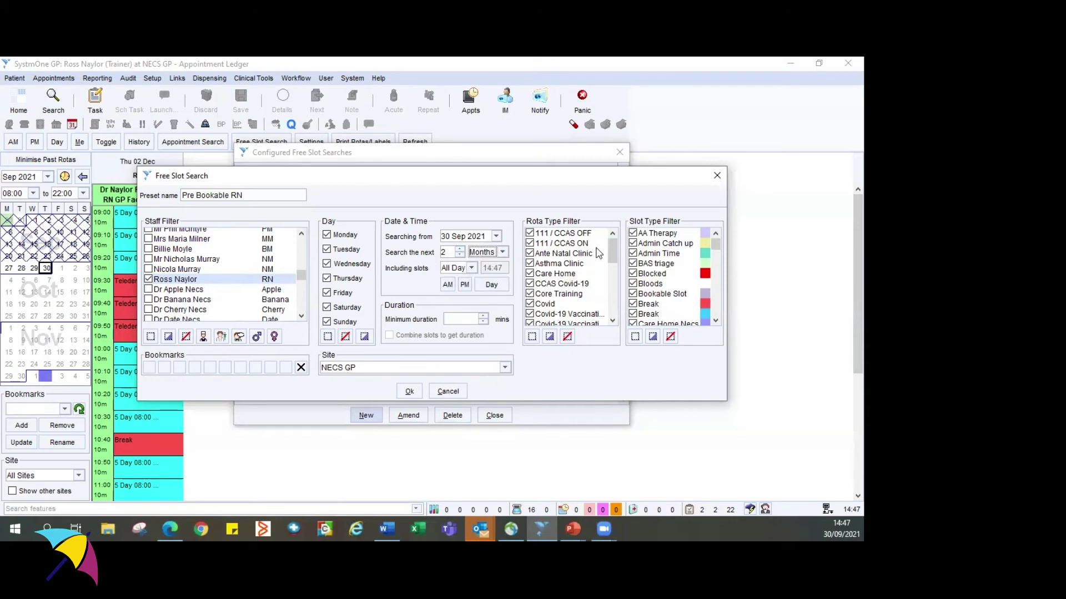
- Restrict the search's rota type filter to RN GP Face to Face only
drag(612, 244, 611, 283)
click(568, 337)
click(534, 288)
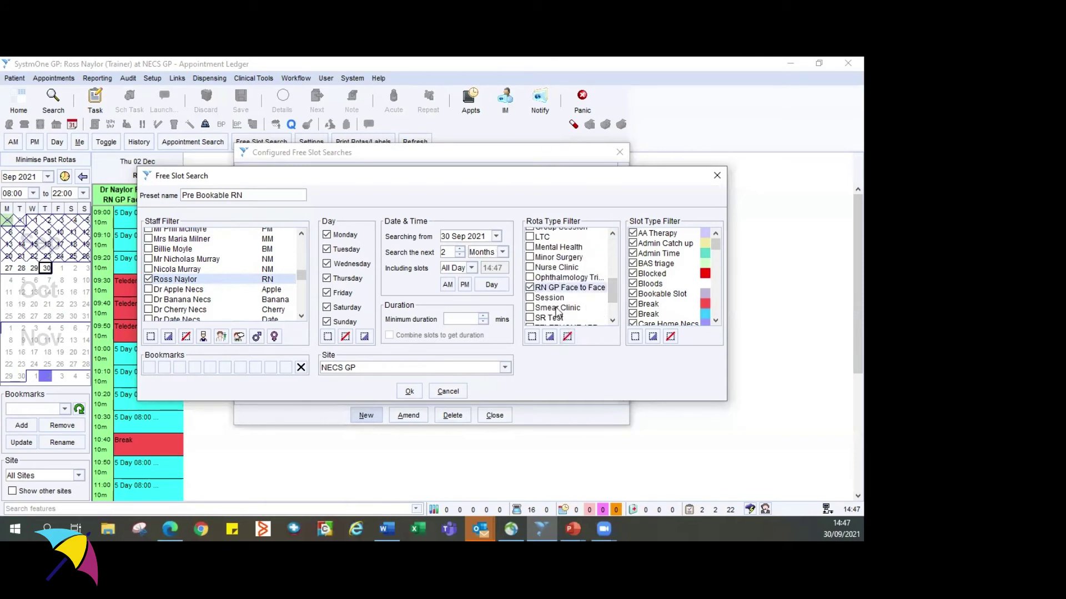
- Restrict the search's slot type filter to the RN five-day embargo slot type only
scroll(653, 278, down, 2)
click(670, 337)
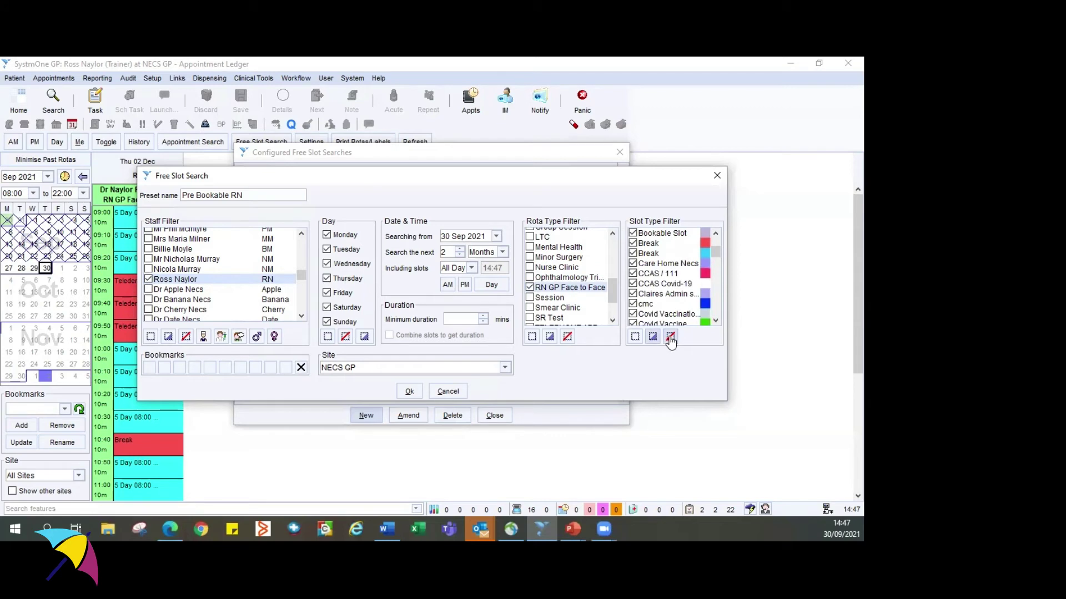
scroll(651, 274, down, 6)
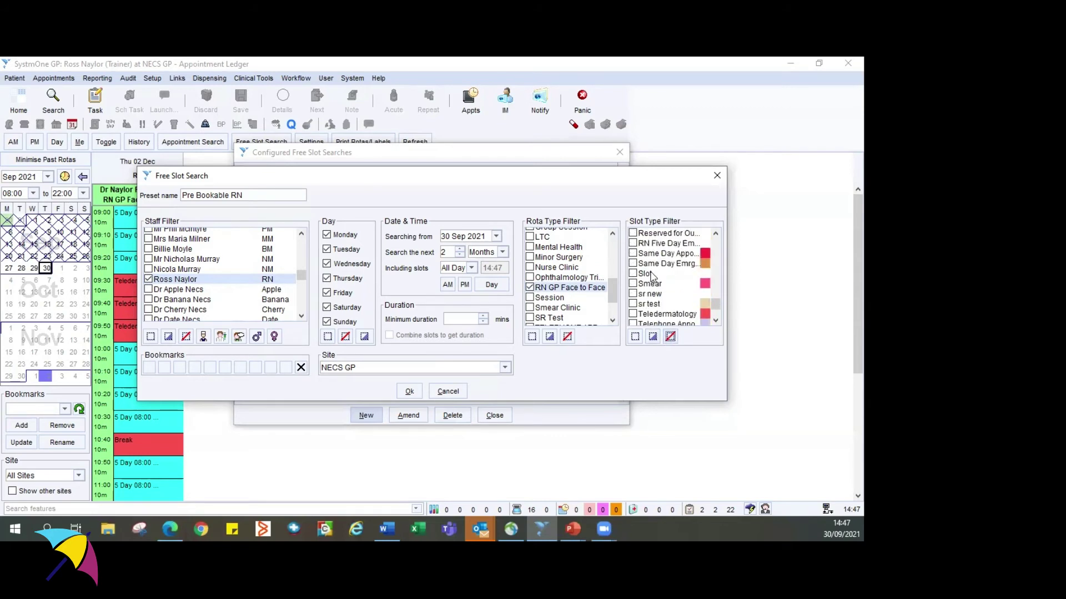
click(633, 244)
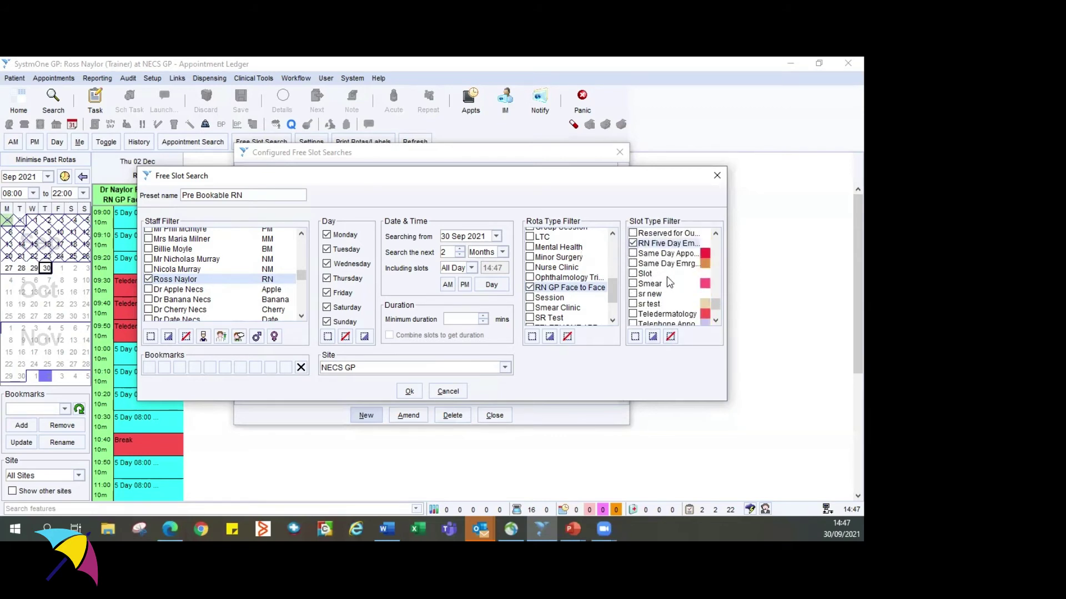
- Store the staff selection as bookmark 1, save the Pre Bookable RN search and close the configured searches list
click(154, 368)
click(422, 327)
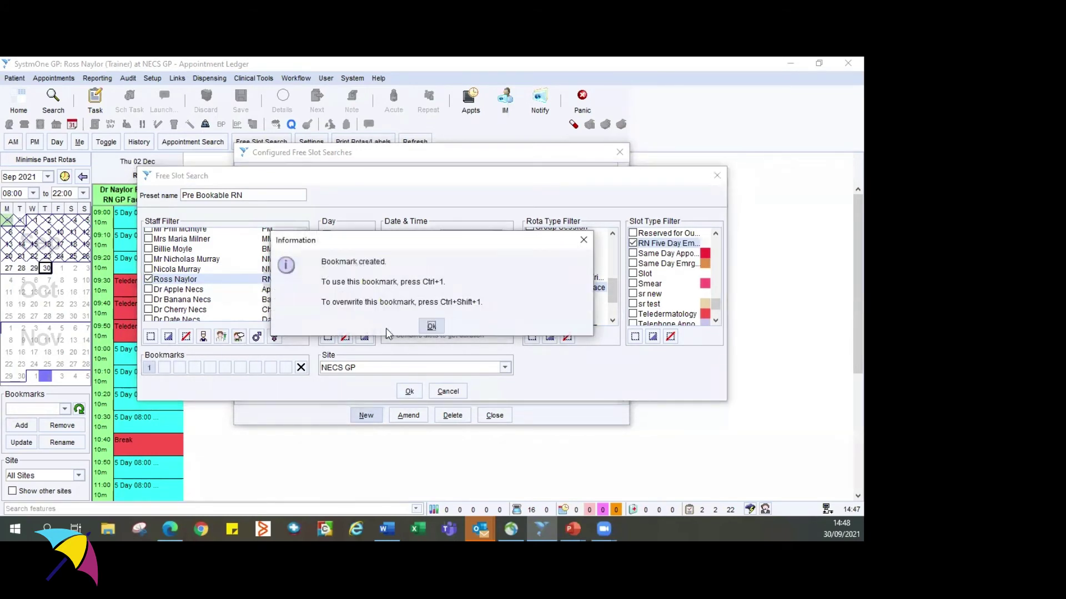
click(429, 325)
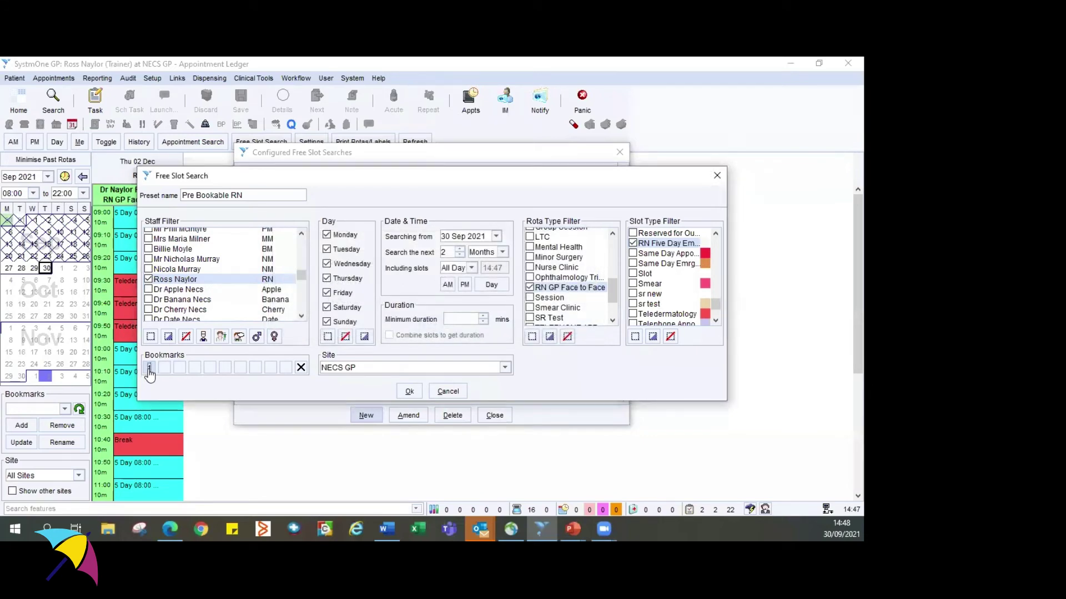
click(409, 391)
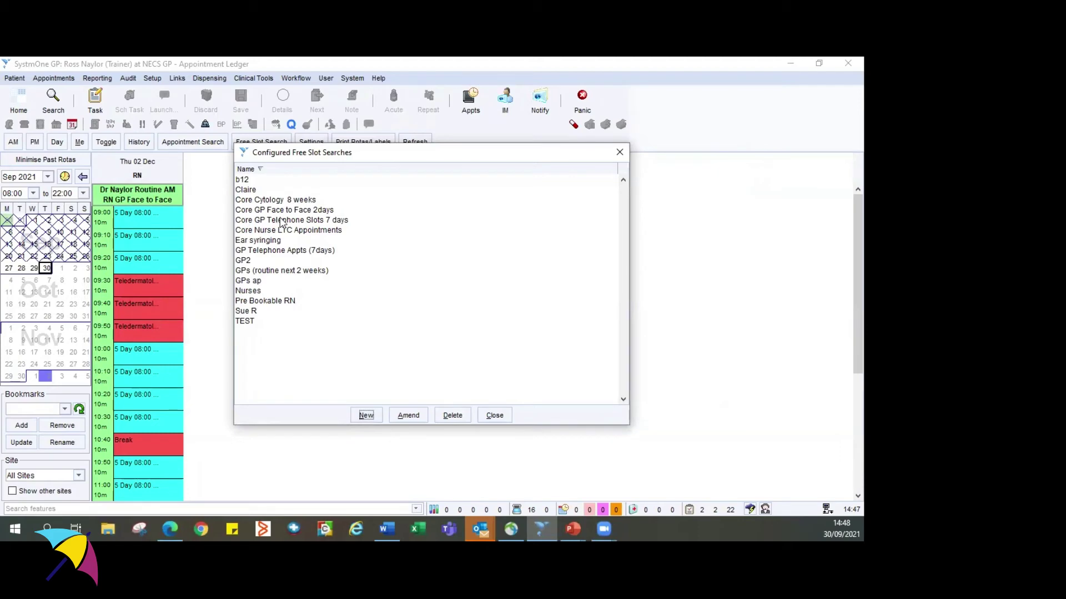
click(495, 415)
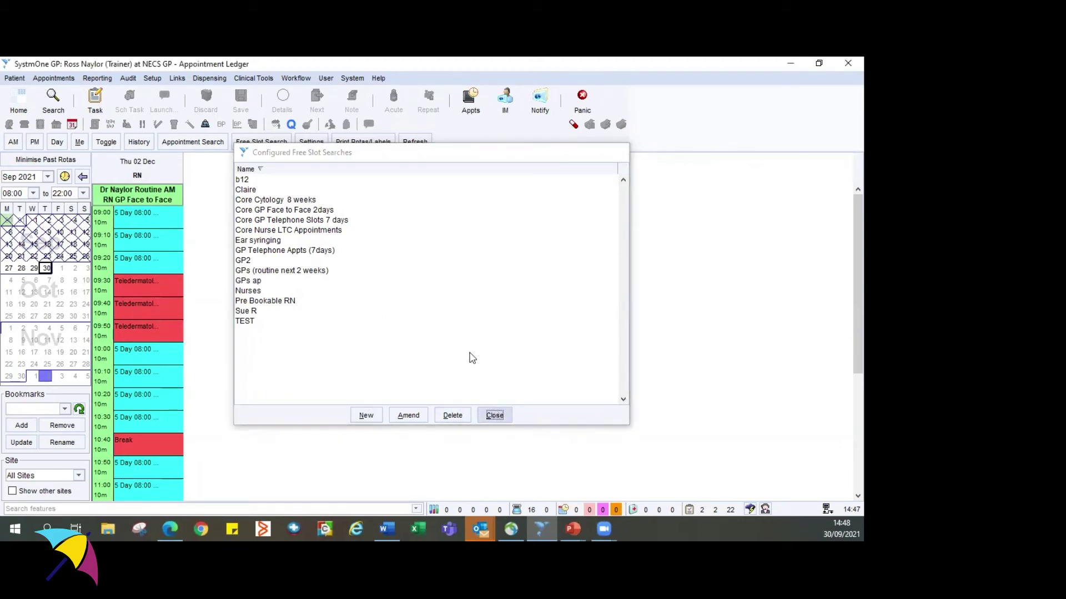
- Run a free slot search from the ledger across All Sites and close it
click(260, 143)
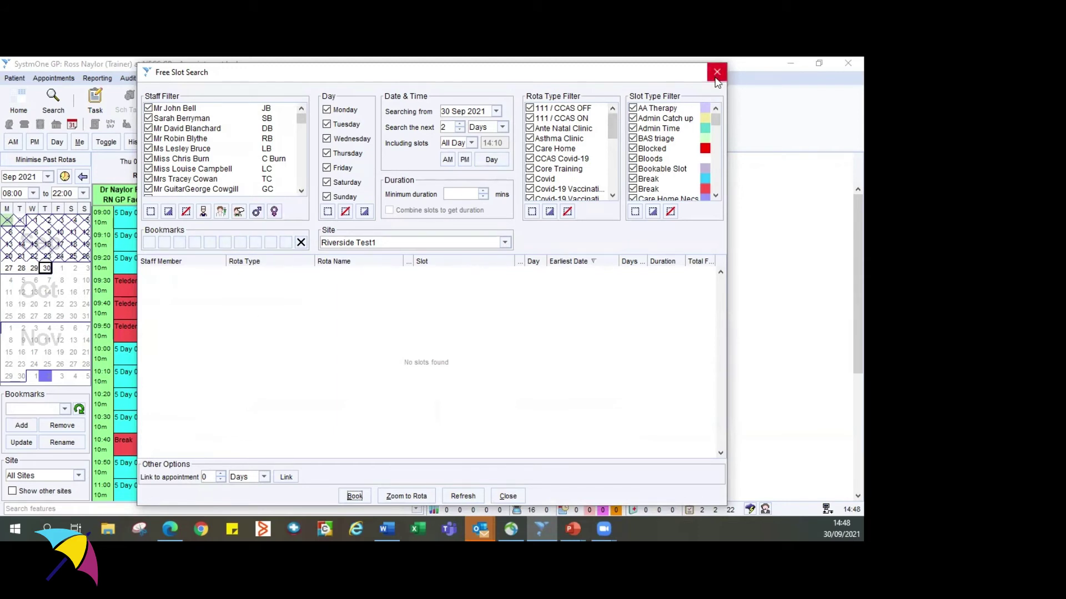
click(464, 495)
click(504, 242)
click(446, 255)
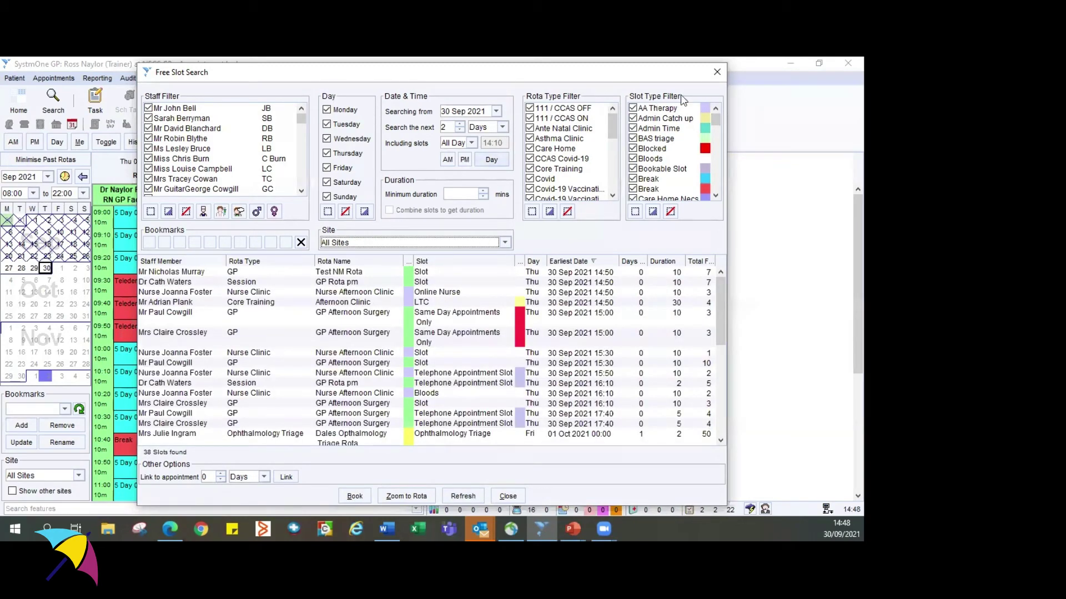
click(716, 71)
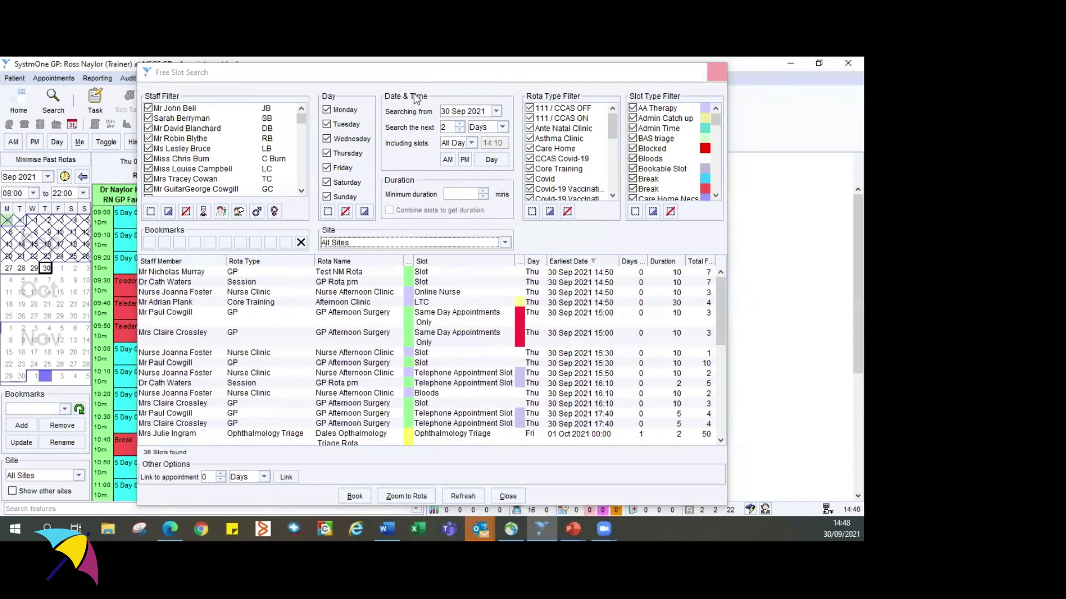
- Look through the ledger, overview and general appointment settings in the user preferences, and close them
click(327, 78)
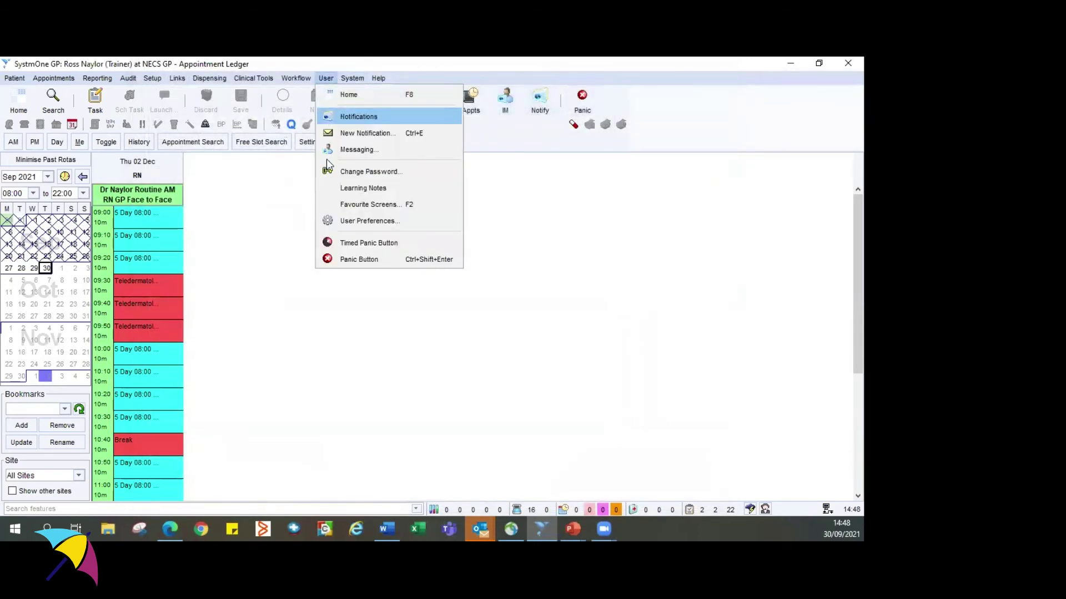
click(344, 218)
click(151, 153)
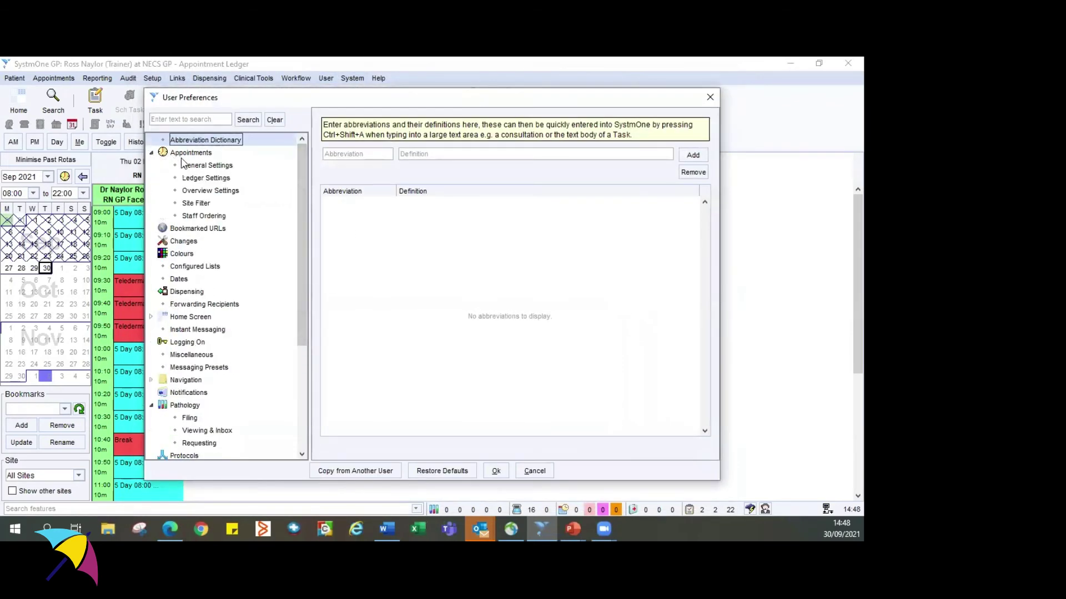
click(210, 178)
click(214, 191)
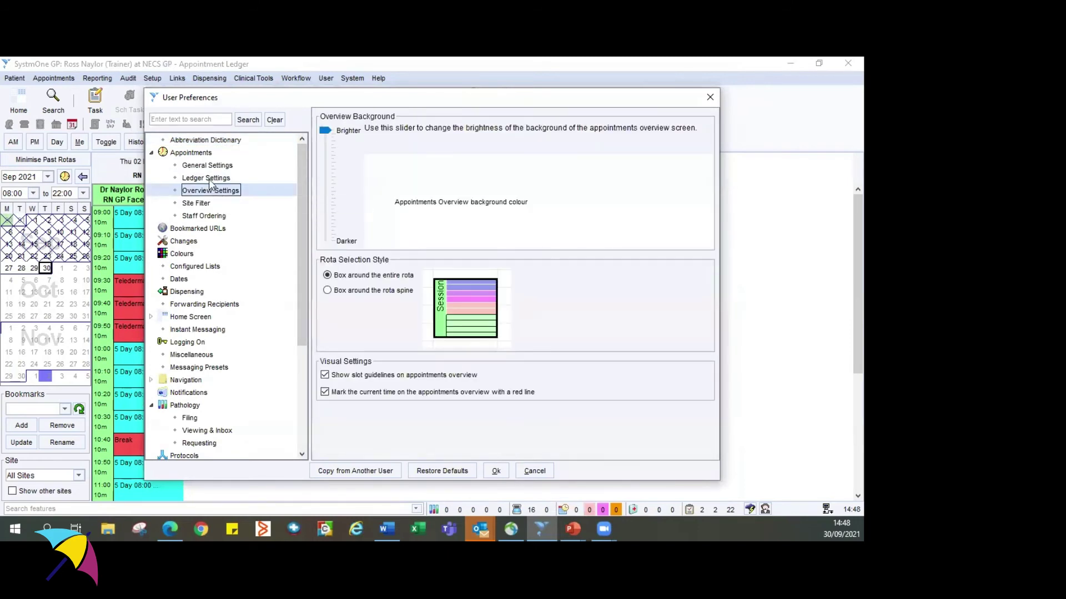
click(211, 166)
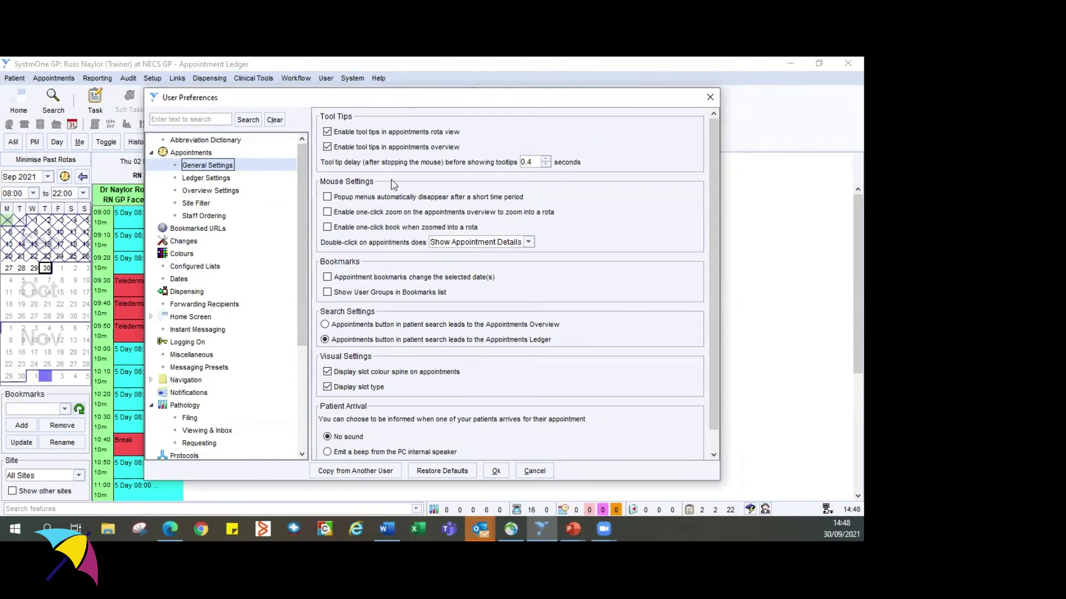
scroll(393, 184, down, 1)
scroll(392, 192, up, 1)
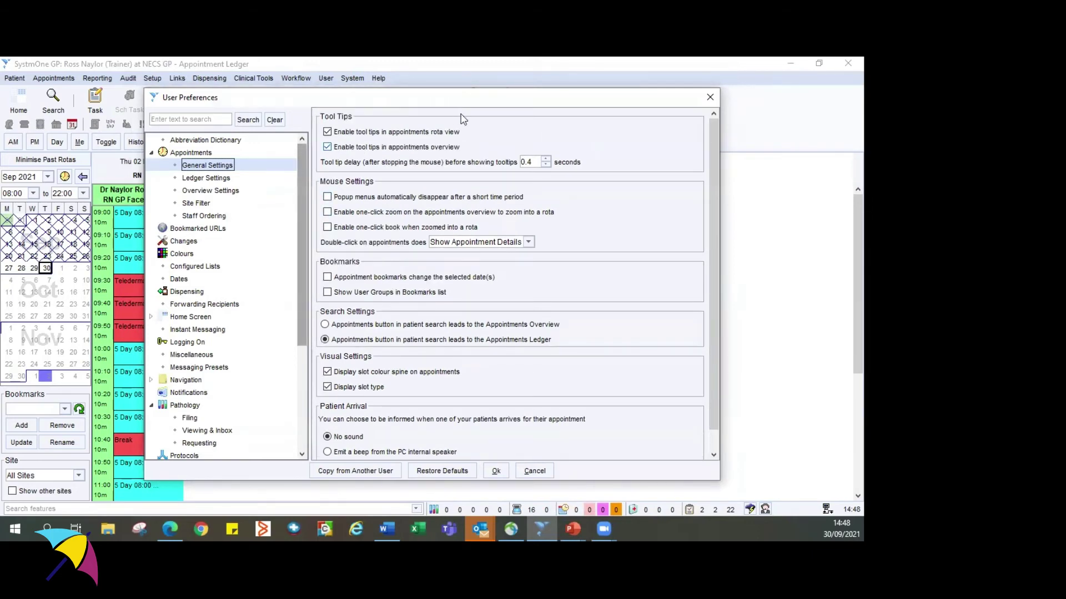
click(709, 97)
- Recheck the ledger's free slot search, and review the filters of the configured Pre Bookable RN search without changing them
click(261, 142)
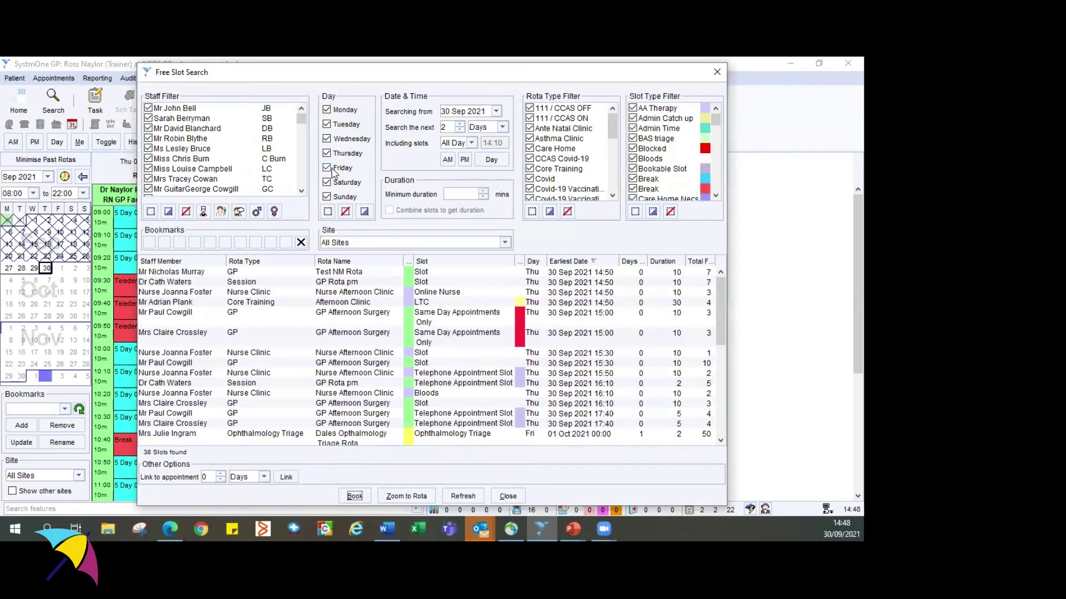
click(717, 72)
click(152, 78)
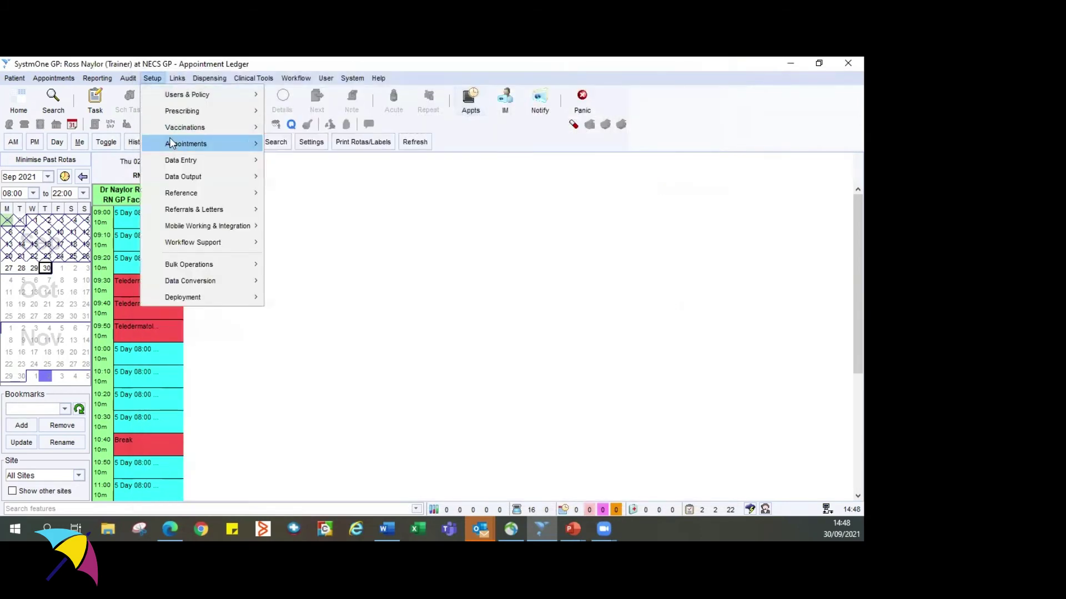
mouse_move(186, 144)
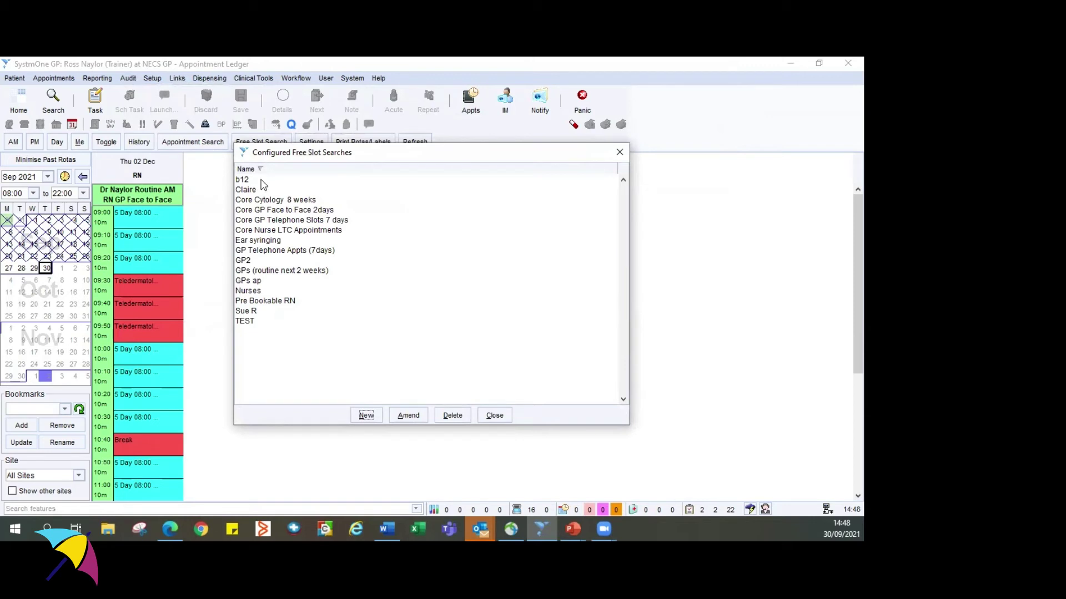
click(270, 301)
right_click(312, 302)
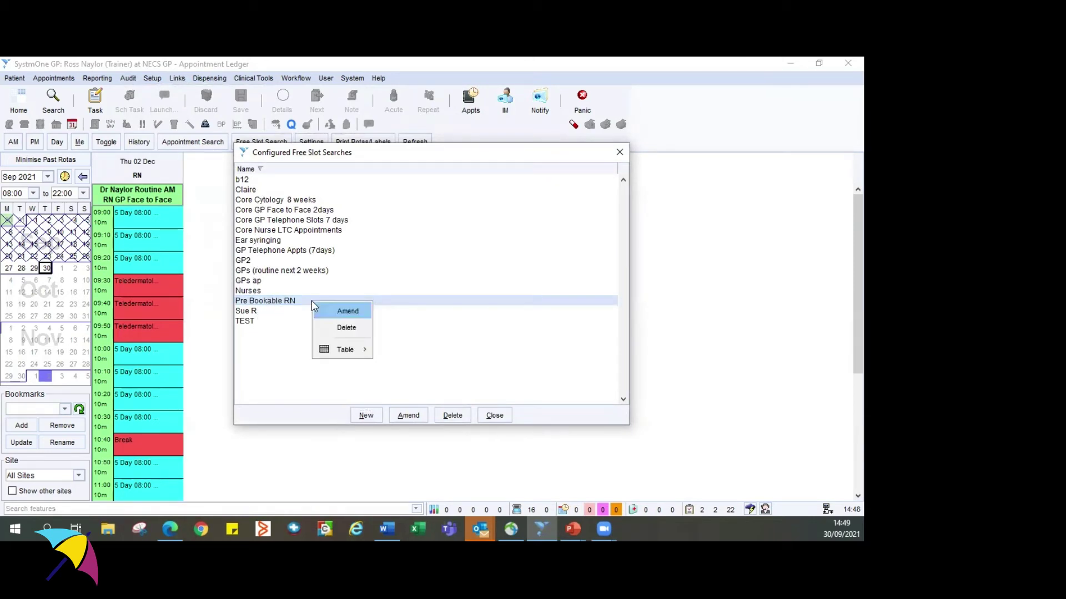
click(341, 312)
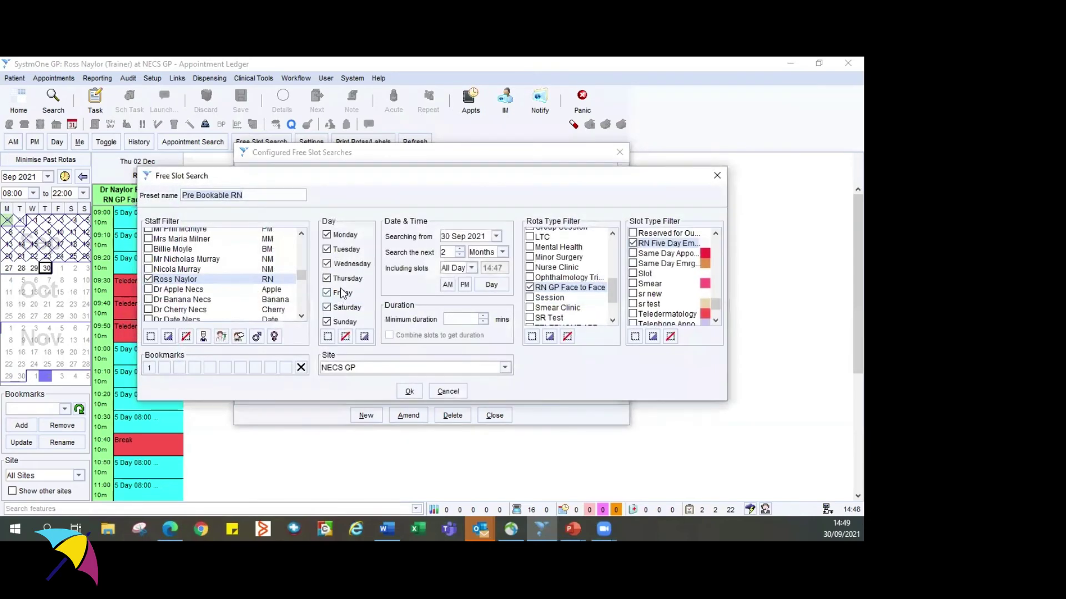
click(721, 176)
click(622, 159)
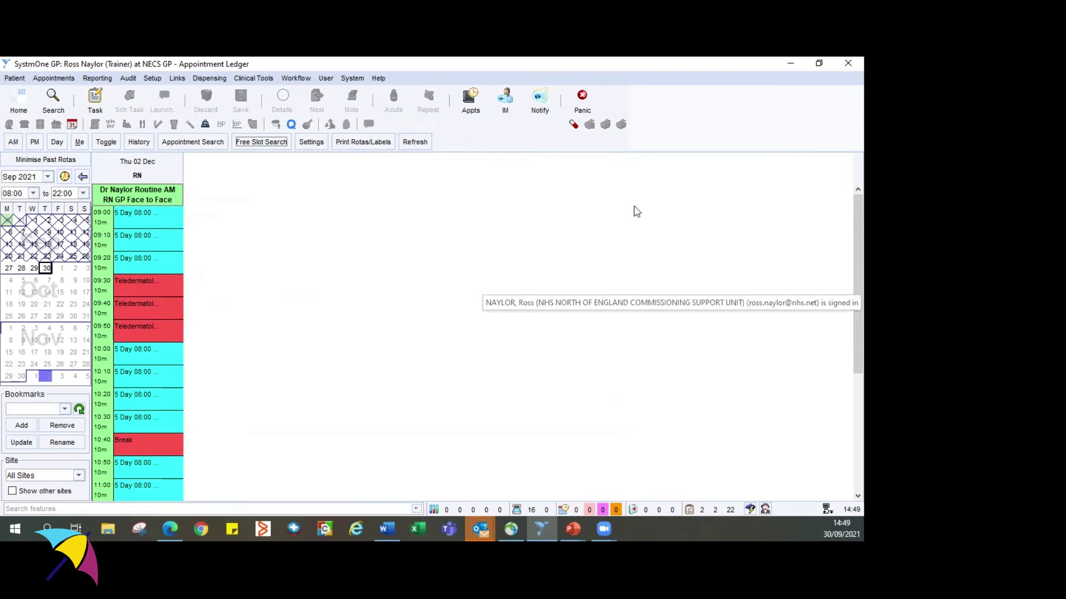
- Create a new appointment template named Smear with the female symbol as its icon
click(153, 78)
mouse_move(204, 147)
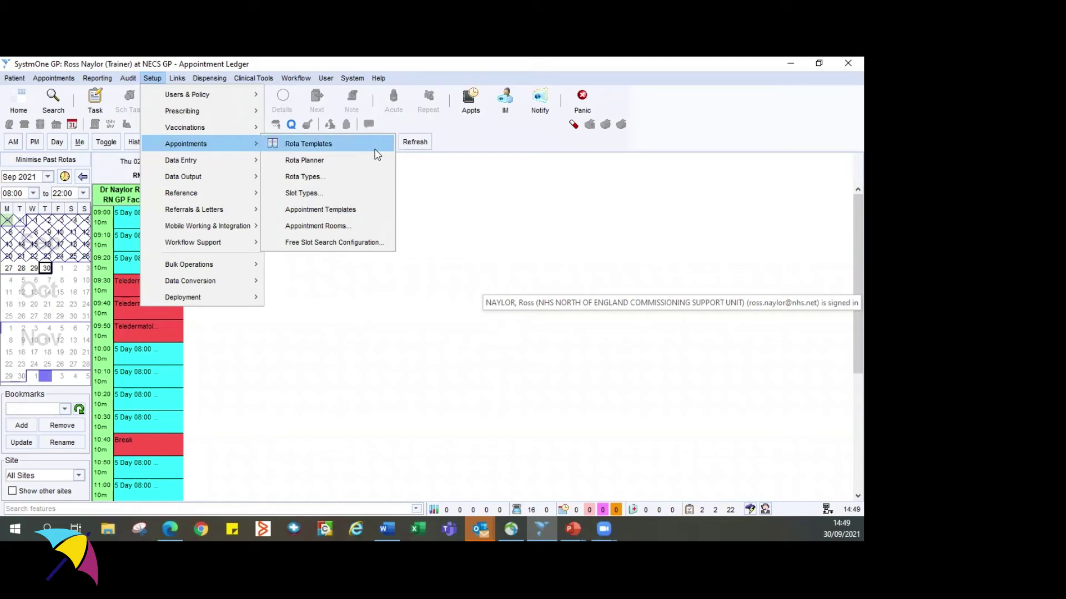
click(368, 209)
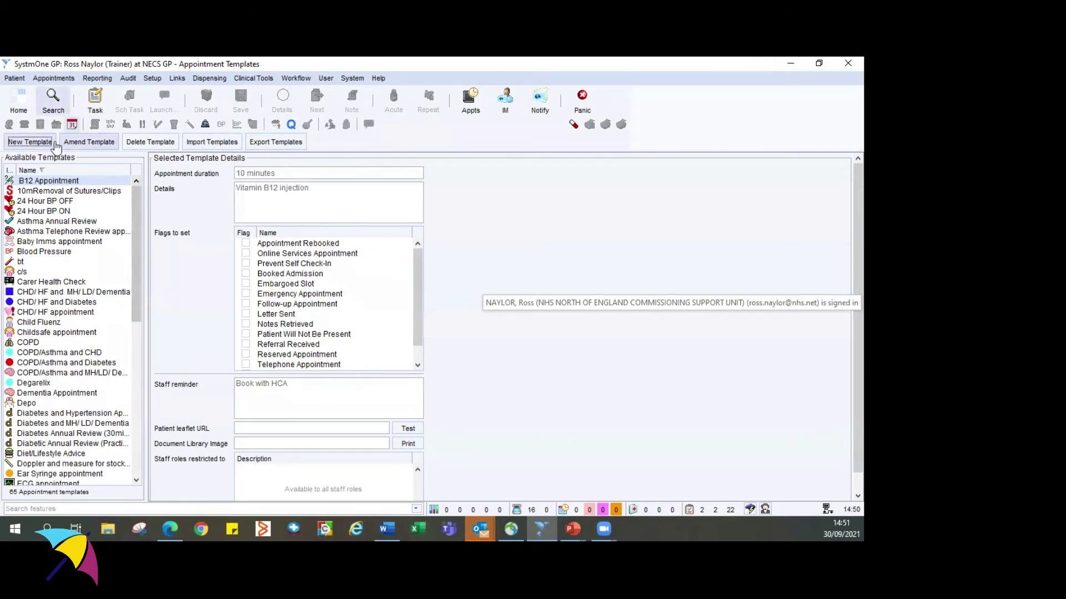
click(31, 143)
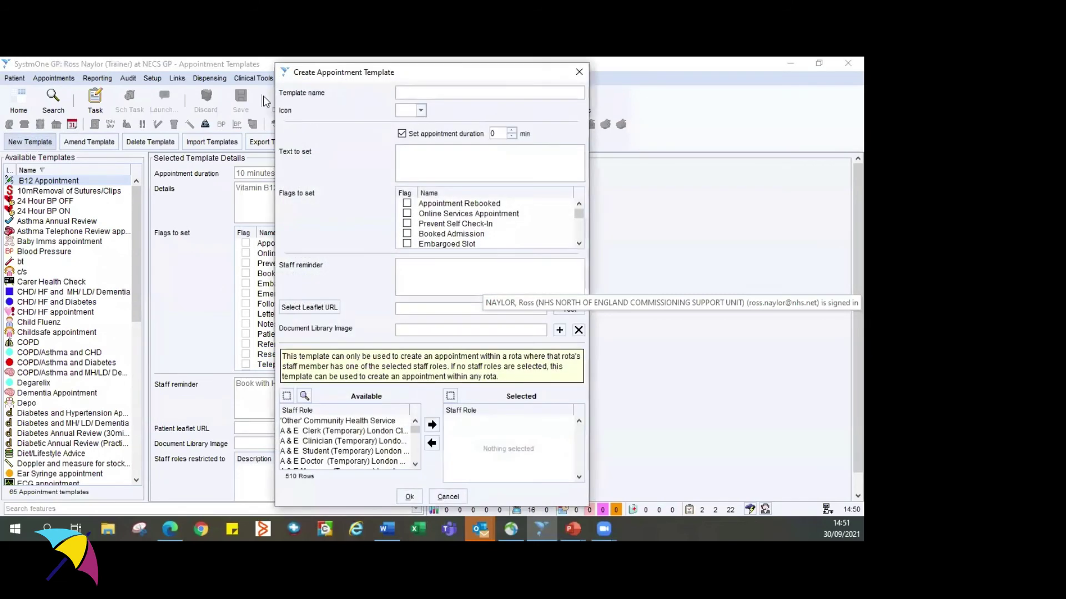
text(Smear)
click(421, 110)
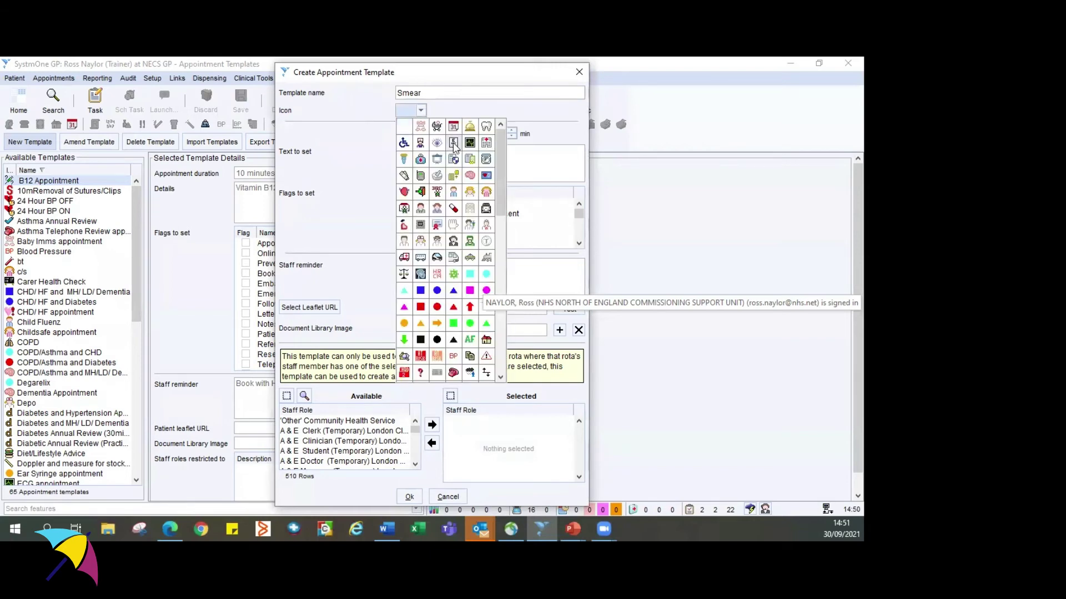
scroll(452, 175, down, 5)
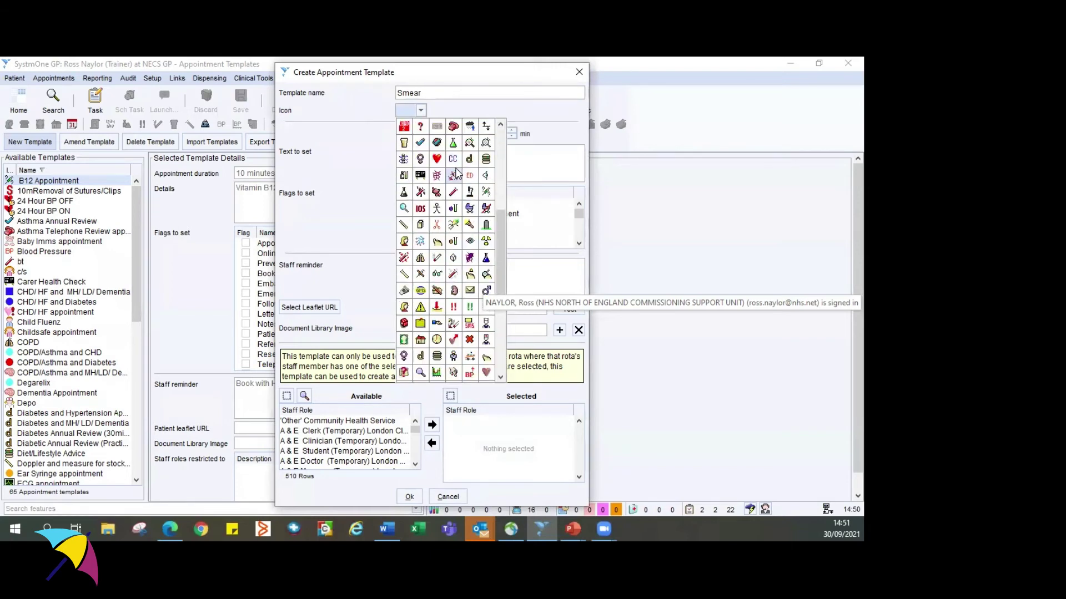
click(420, 160)
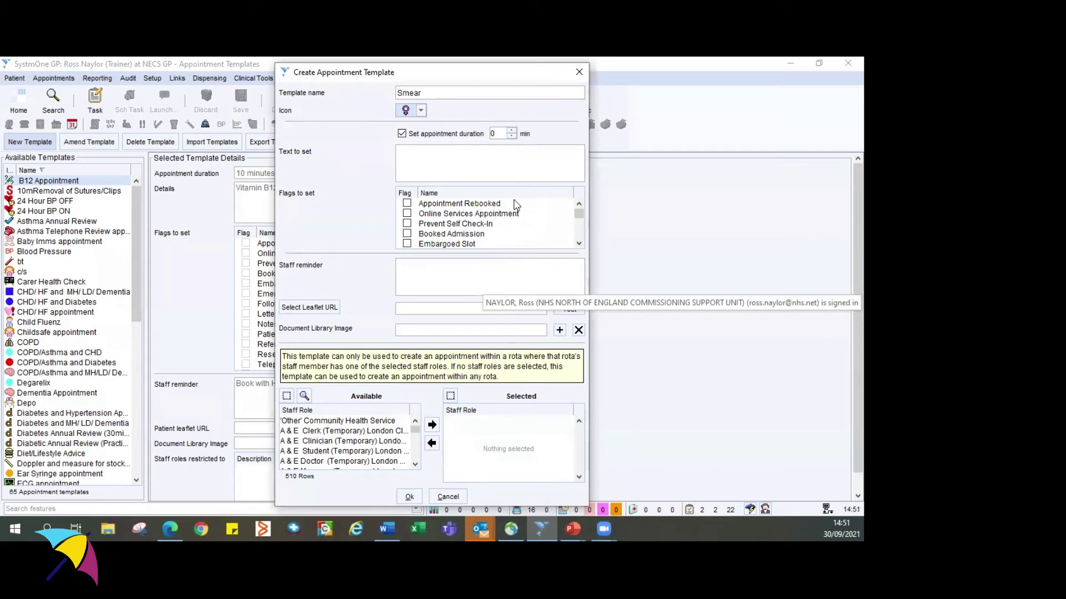
- Set the Smear template's appointment duration to 20 minutes and its text to Smear
click(503, 138)
text(20)
click(499, 167)
text(Smear)
- Add a staff reminder listing the permitted staff, "Room 5 only" and "Must be before 12:30 on Fridays", and save the template
click(465, 284)
text(Wendy, Julie, )
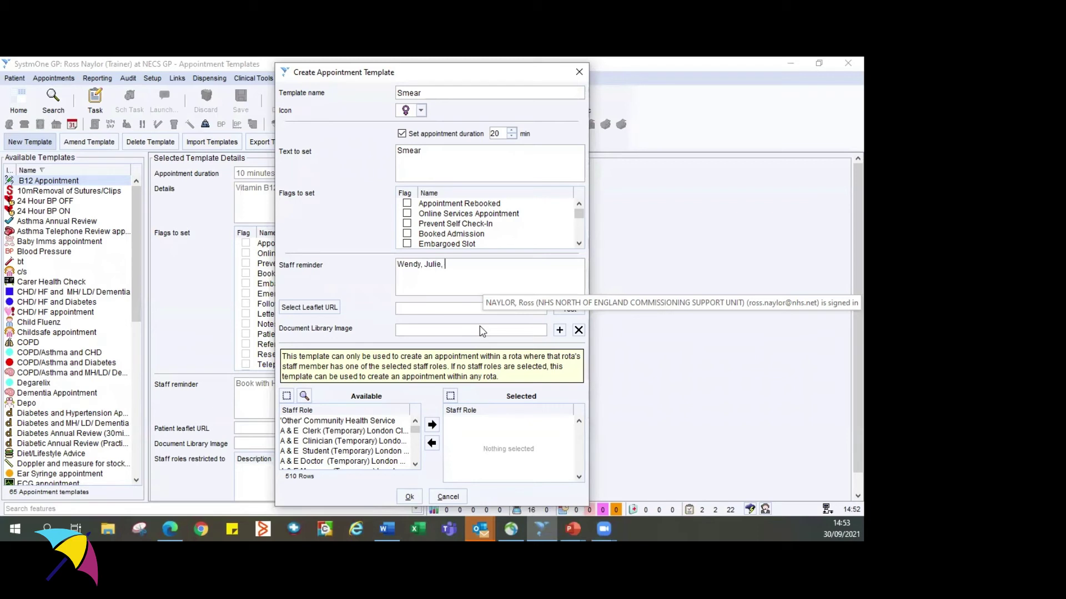
text(Julie or Jop)
key(BackSpace)
key(Return)
text(Room 5 only)
key(Return)
text(Must be)
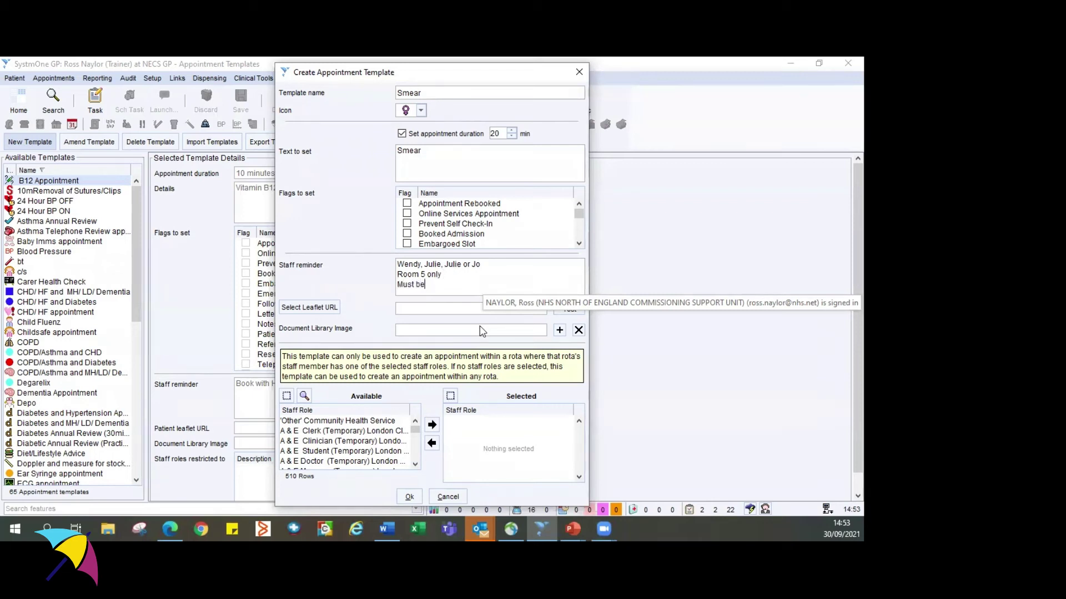
text( before 12:30 on Fridays)
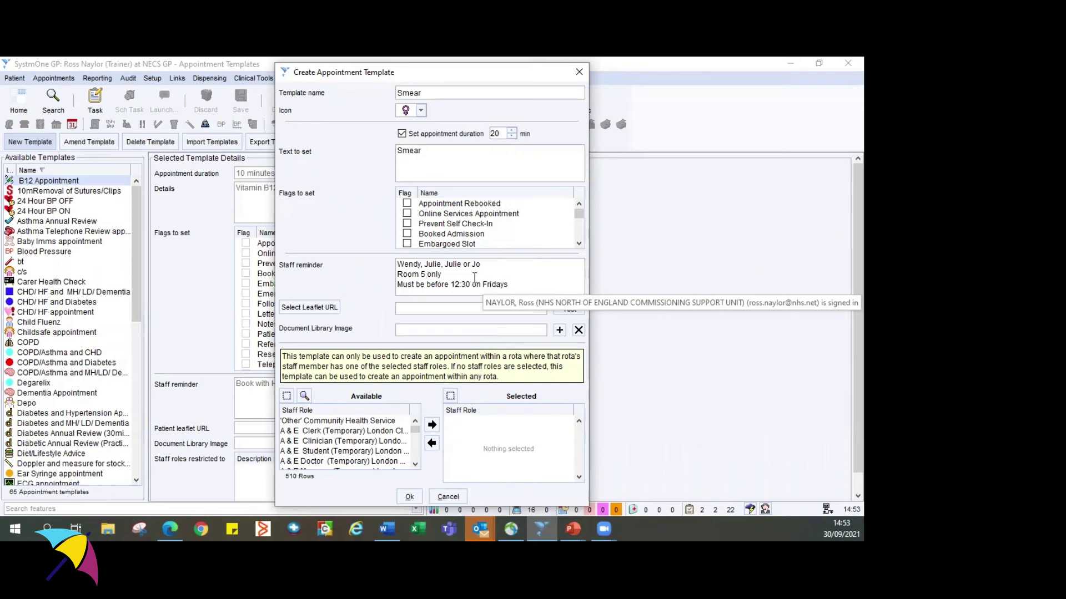
click(464, 307)
click(408, 498)
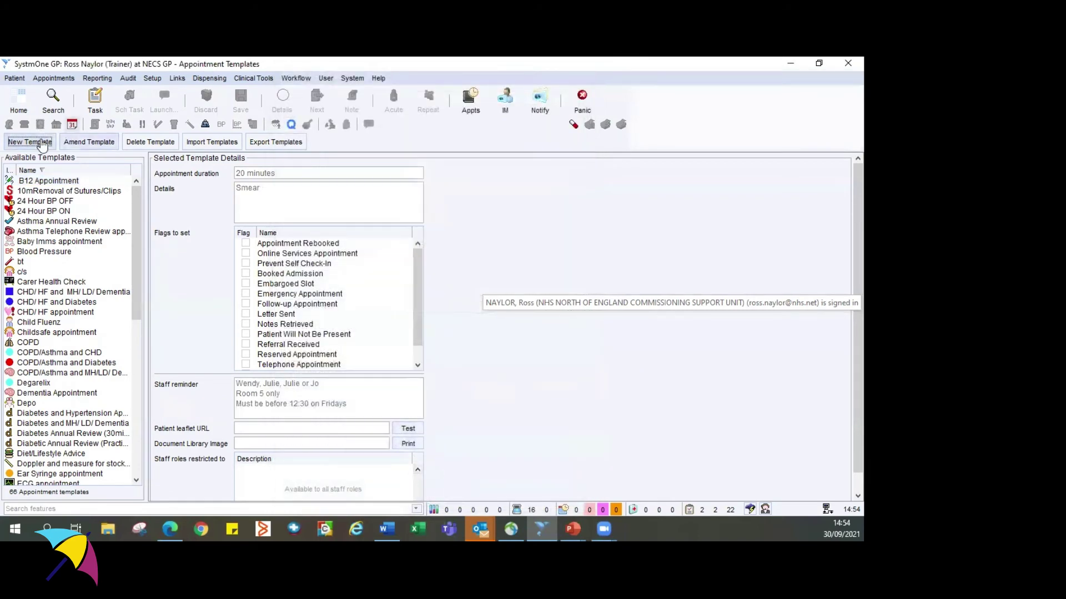
- Start booking an appointment in the 09:00 slot on Thu 02 Dec in the Appointment Ledger, overriding its 5 day embargo
click(469, 101)
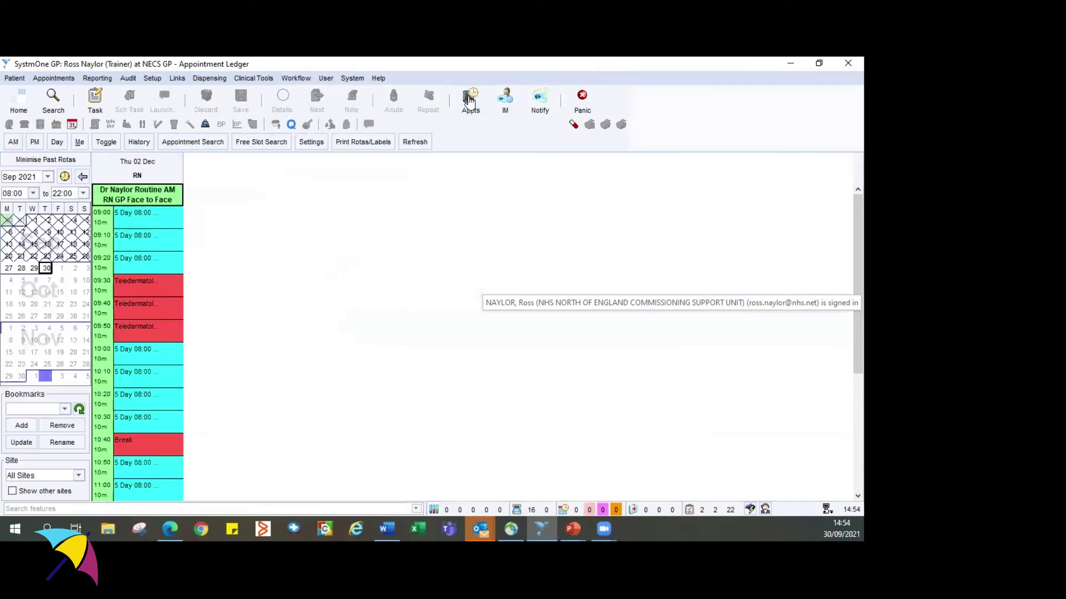
right_click(145, 217)
click(191, 226)
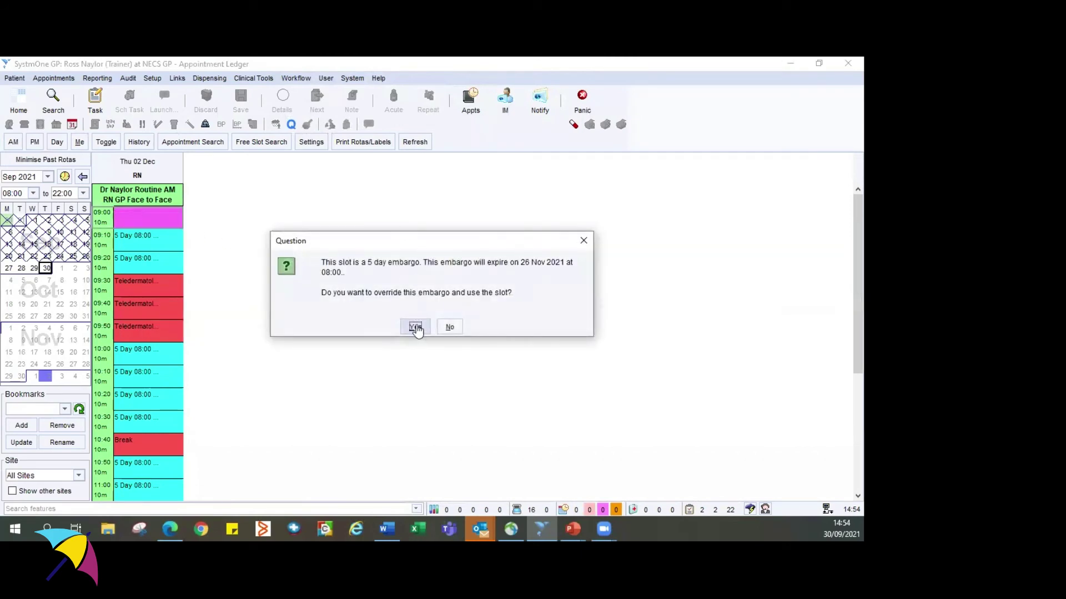
click(416, 328)
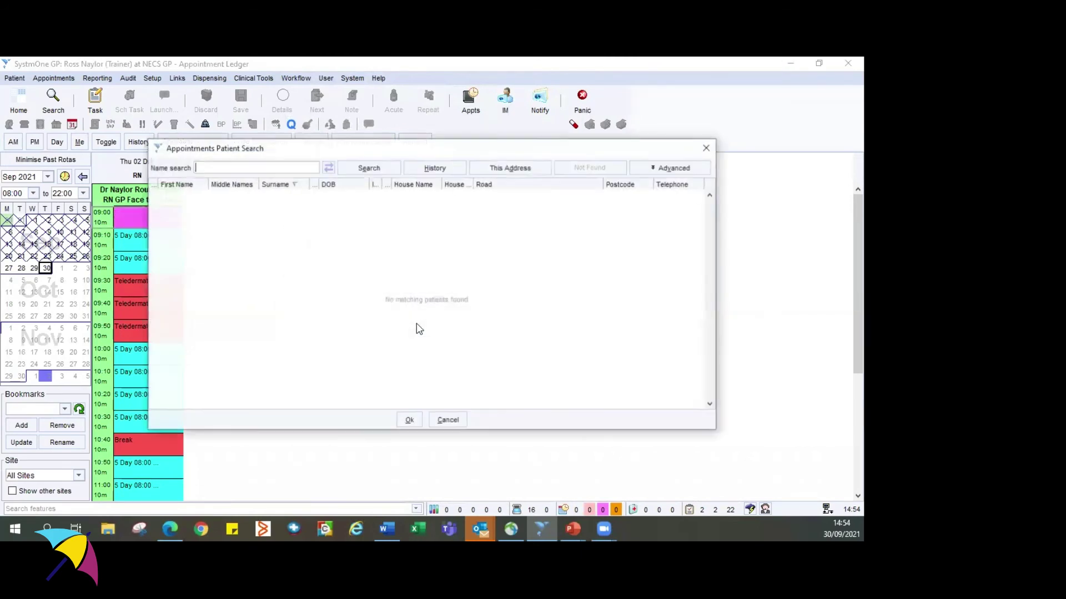
- Search for the patient by partial name with test patients included, and select the matching record for the booking
text(ster arch)
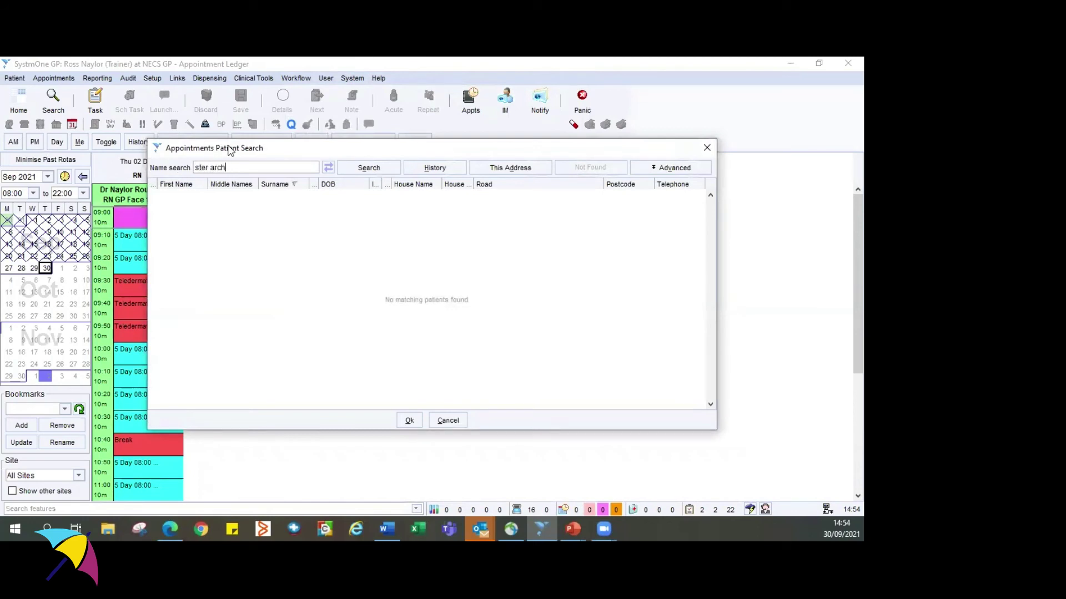
click(666, 168)
click(293, 189)
click(363, 169)
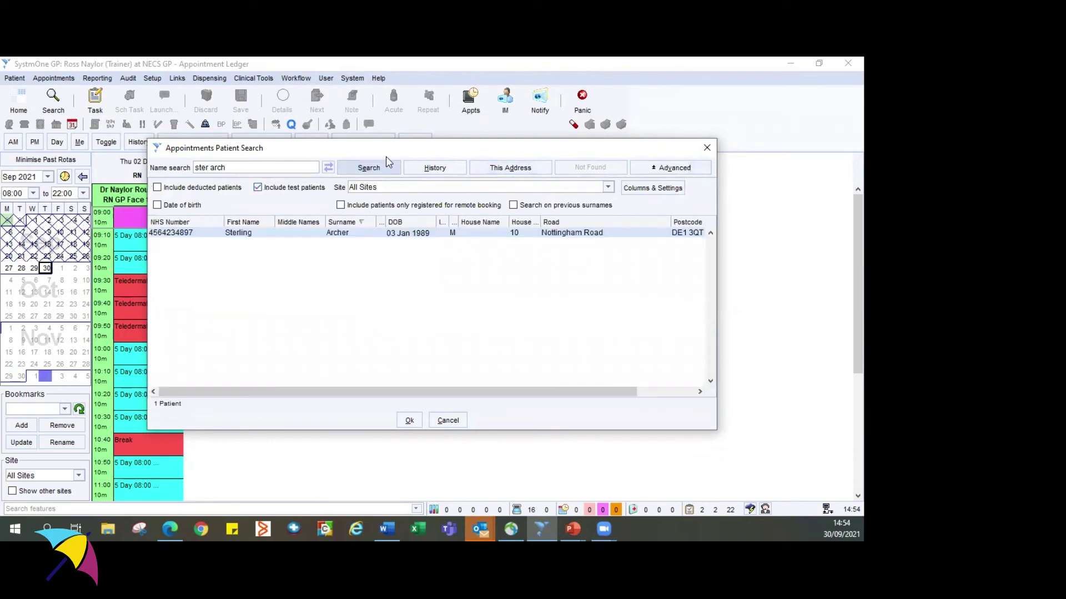
double_click(382, 233)
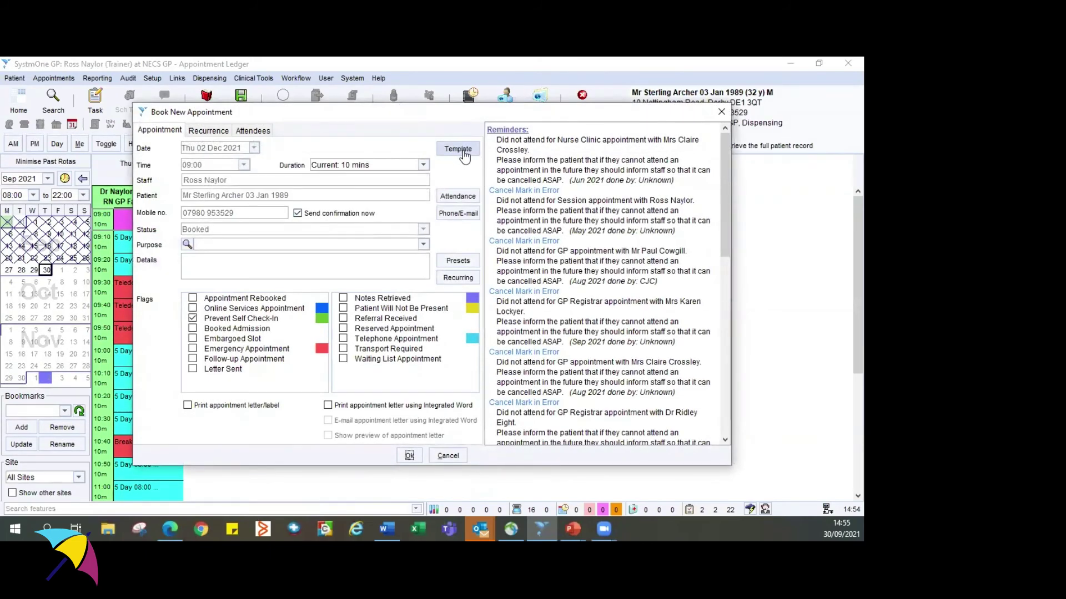
- Apply the Smear template to the new appointment, read and dismiss its staff reminder, and cancel the booking
click(458, 149)
scroll(589, 264, down, 10)
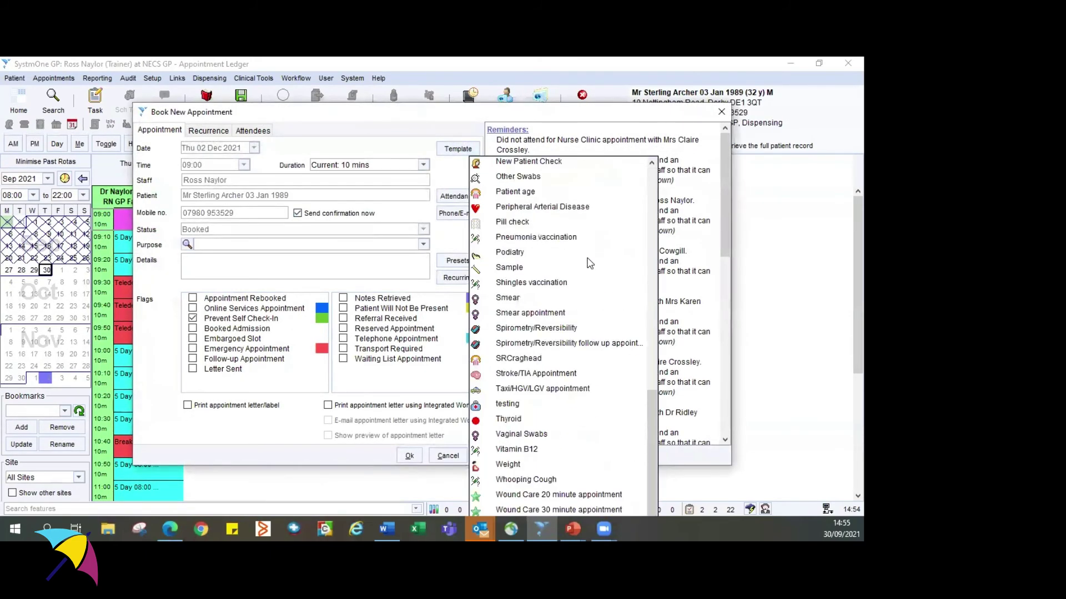
click(521, 300)
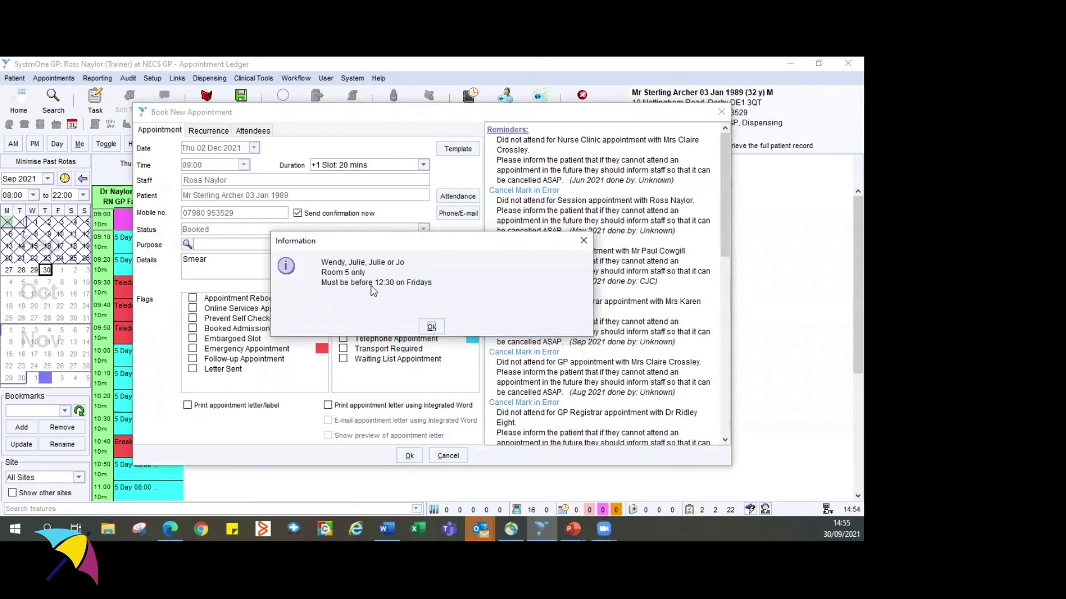
drag(379, 244, 373, 271)
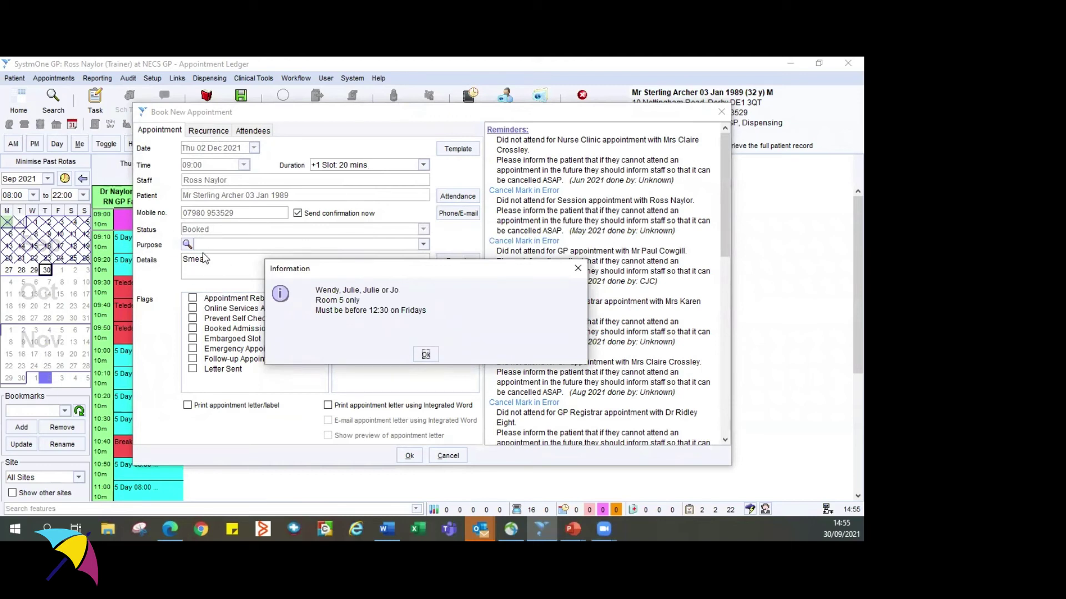
click(436, 359)
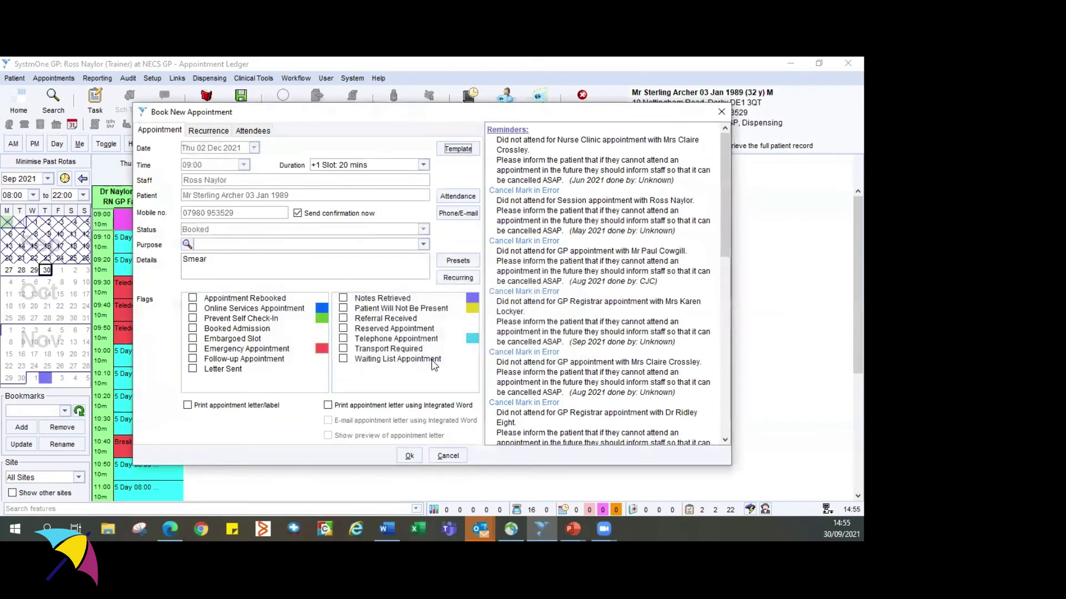
click(448, 454)
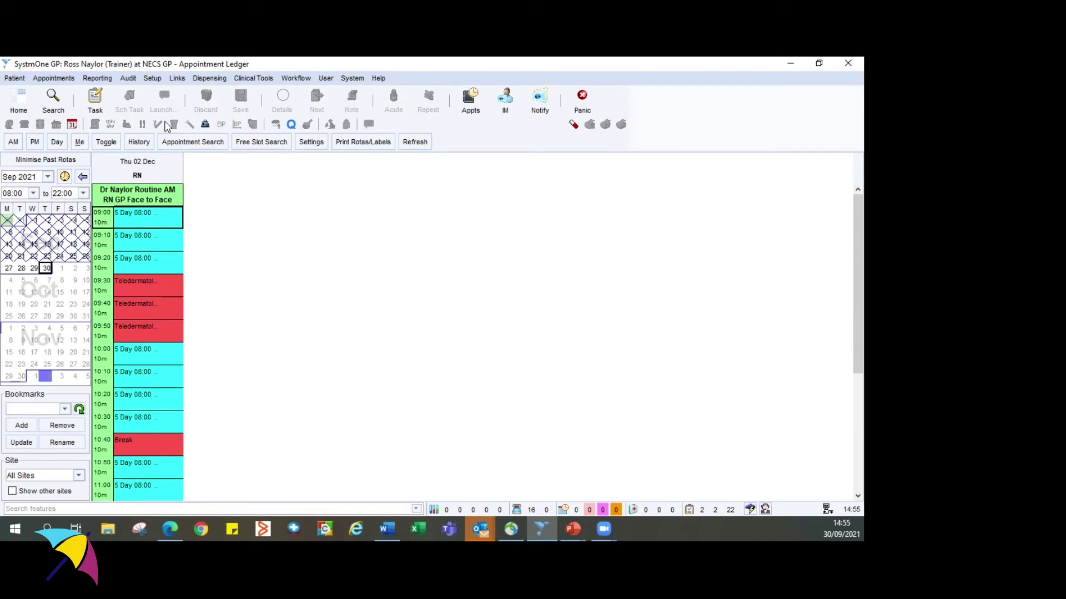
- Open the appointment templates setup from the ledger
click(153, 83)
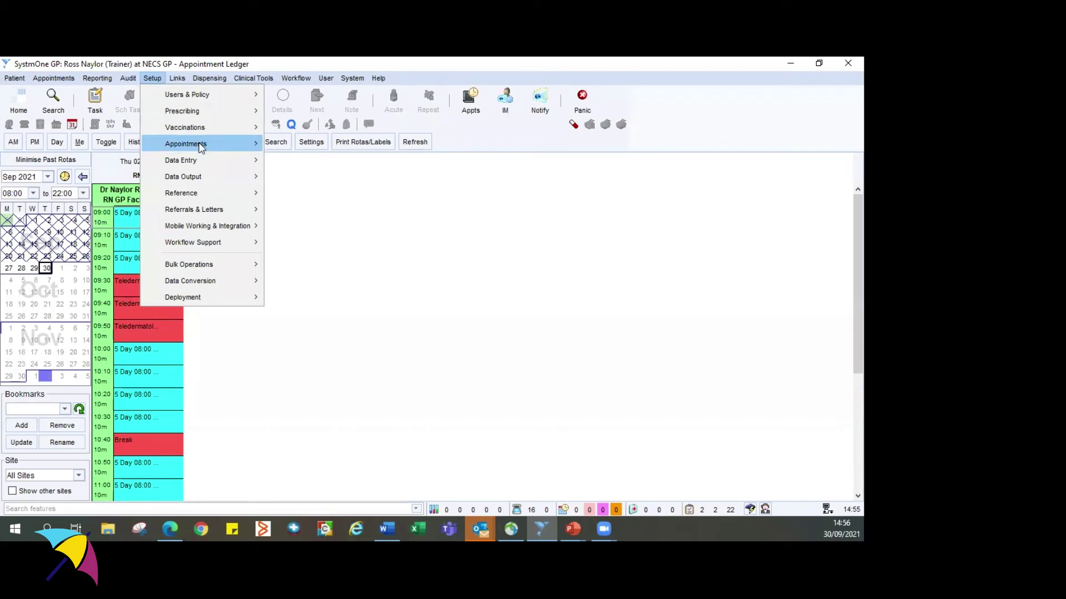
mouse_move(244, 144)
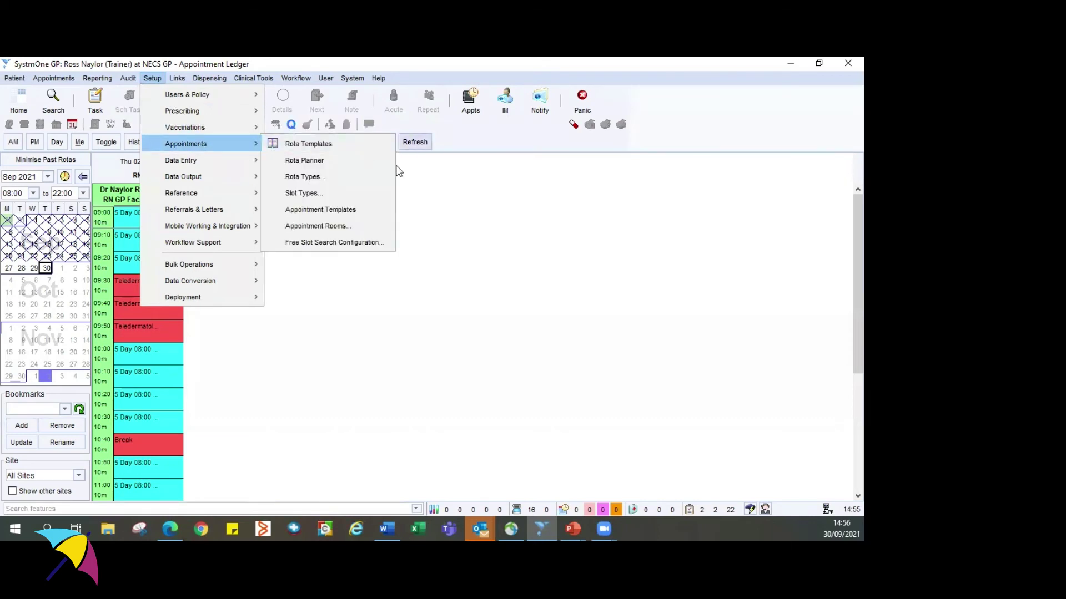
click(382, 210)
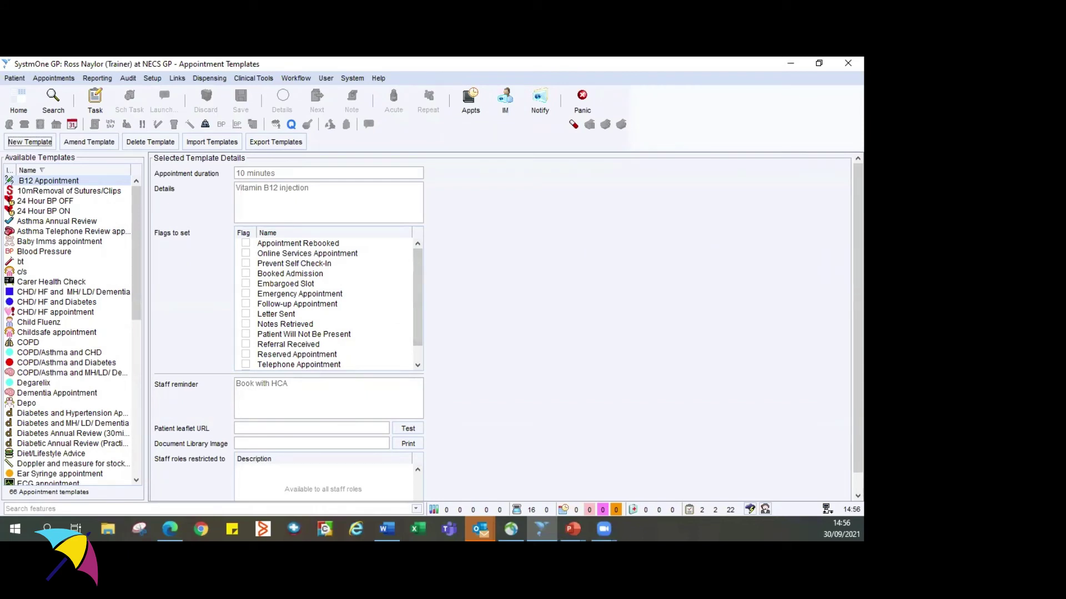
- Examine the organisation's branches in Staff & Organisation Setup and the blank new branch form, closing the form without saving
click(152, 79)
mouse_move(159, 88)
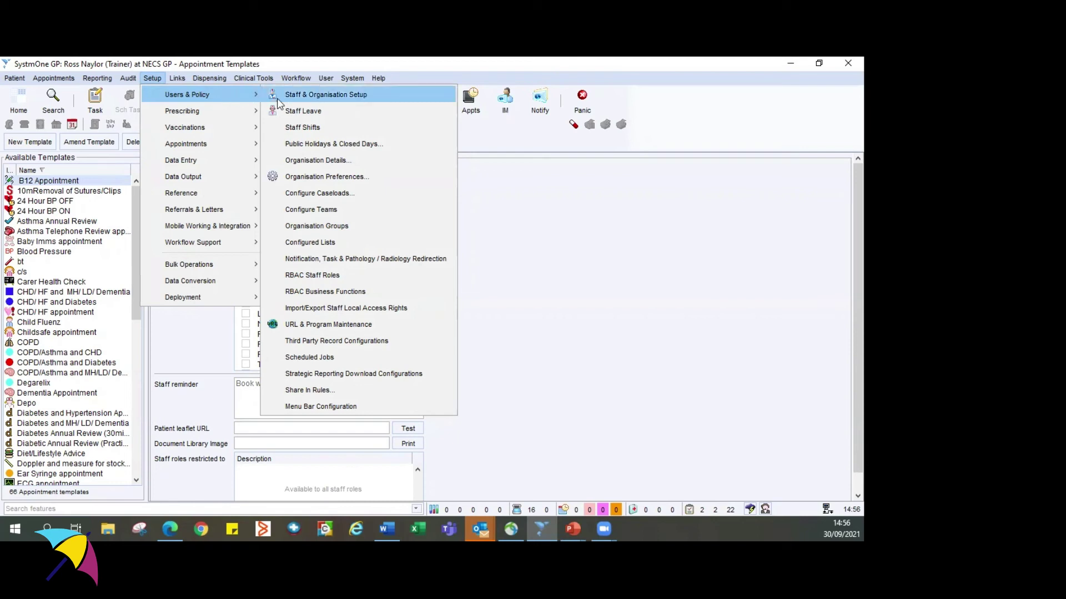
click(307, 100)
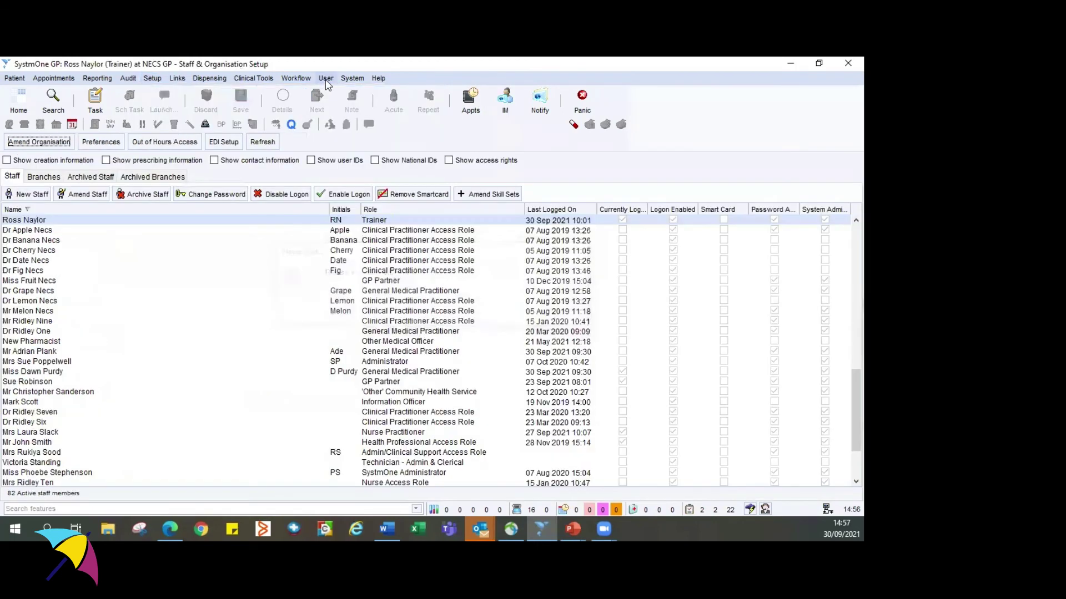
click(50, 179)
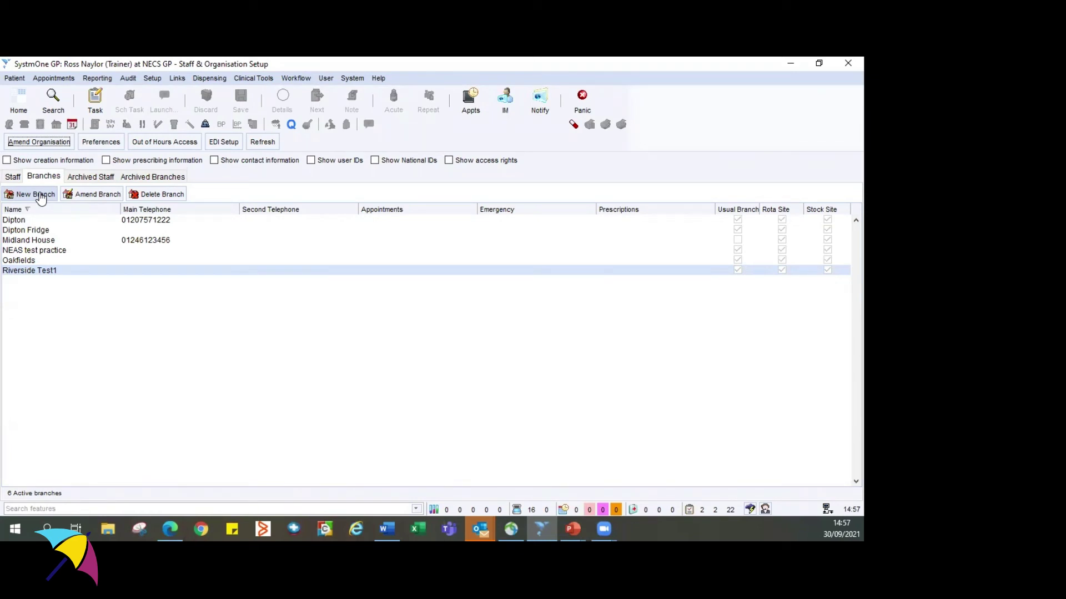
click(33, 201)
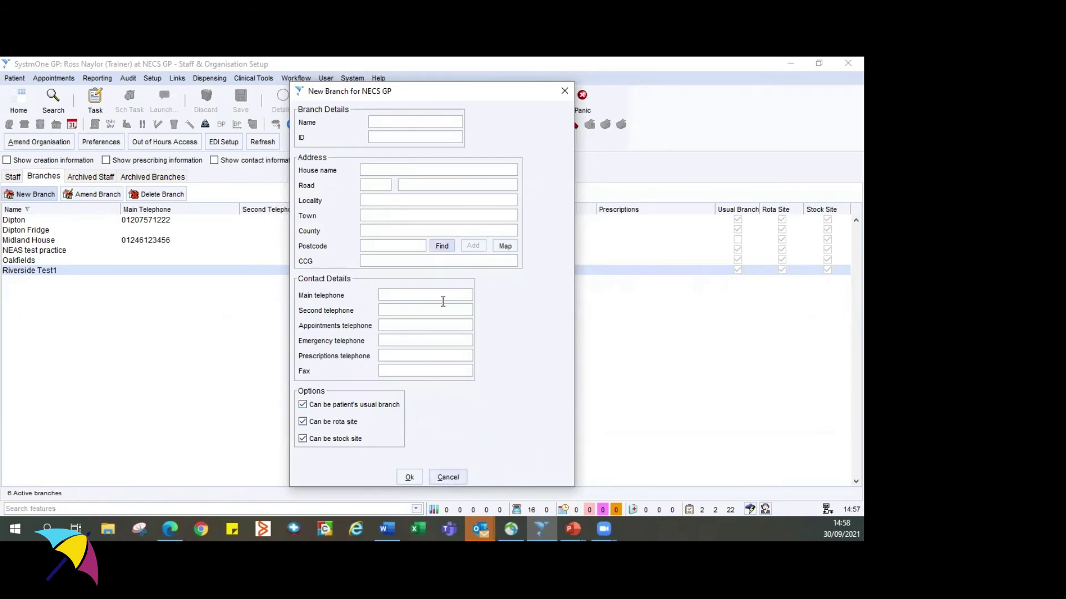
click(447, 477)
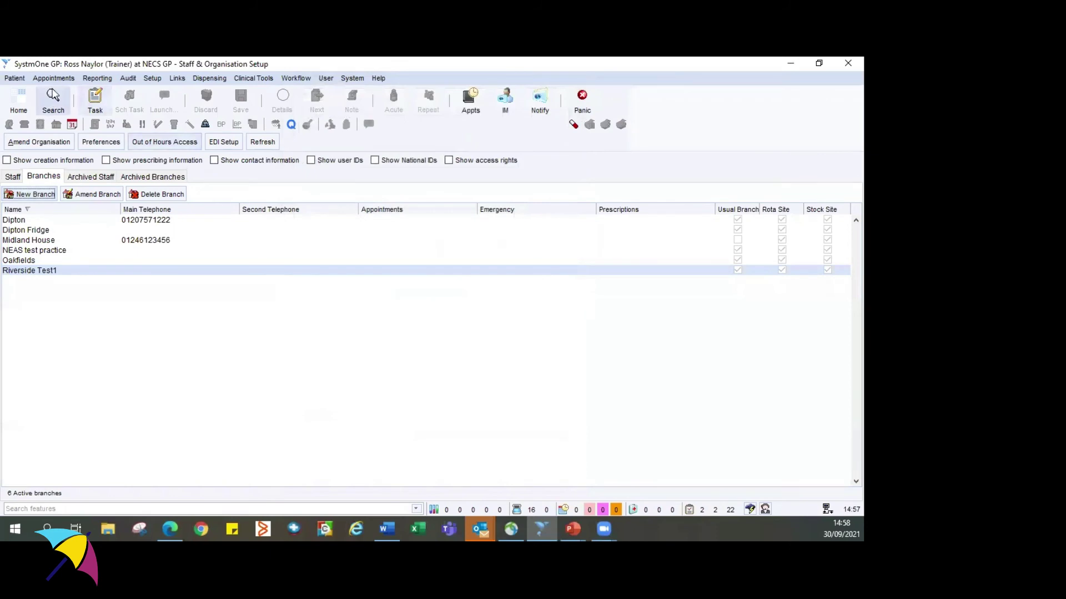
- Return to the Appointment Ledger and view the available site filter options, leaving All Sites selected
click(53, 78)
click(83, 110)
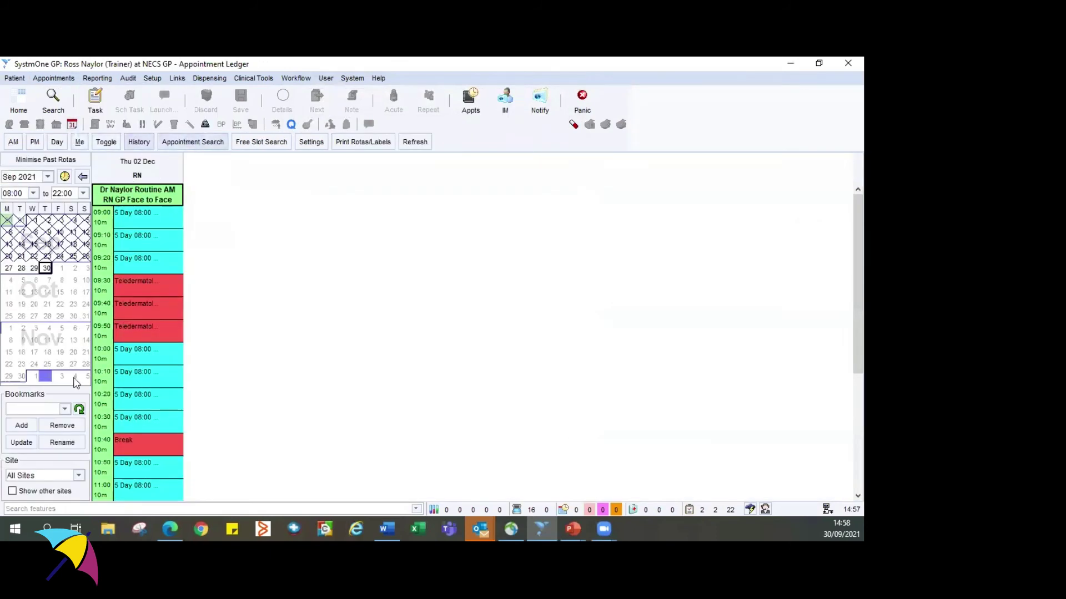
click(79, 475)
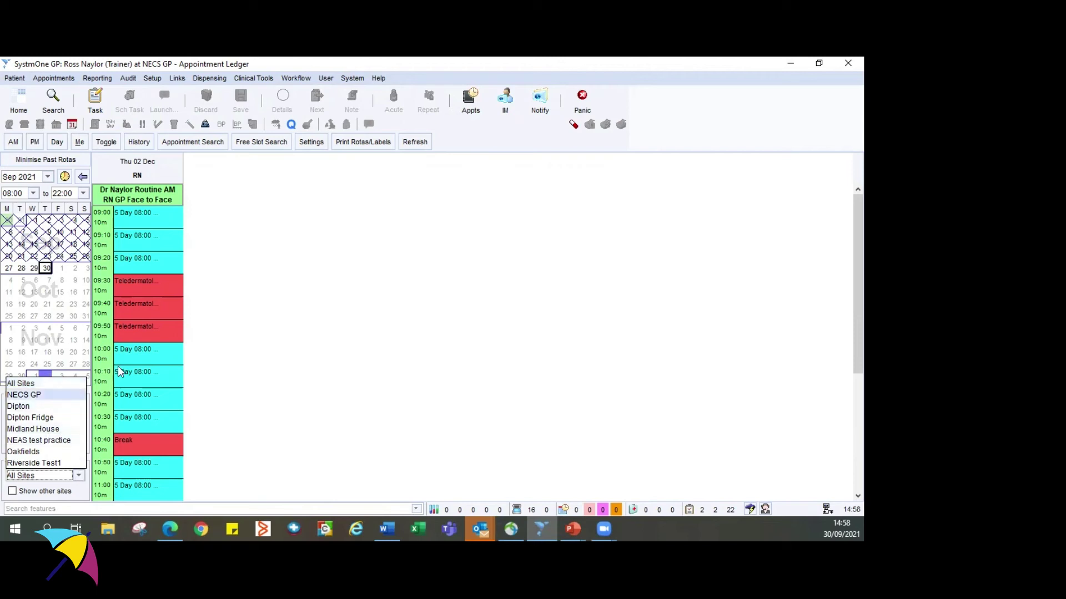
click(241, 357)
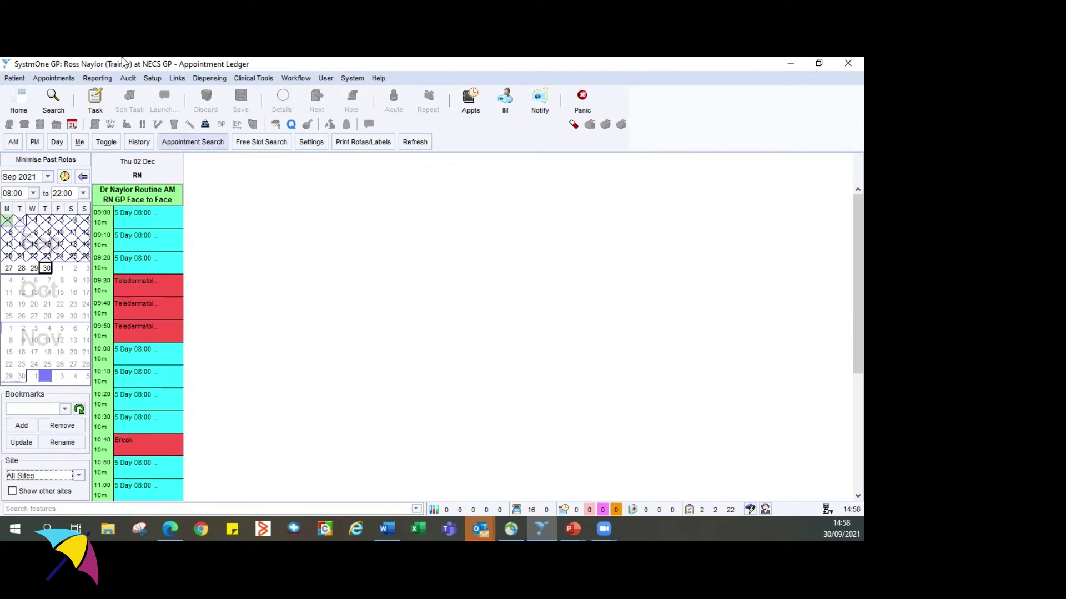
- Open a new rota template, examine the sites available for the rota, and close it without saving
click(152, 78)
mouse_move(182, 145)
click(304, 144)
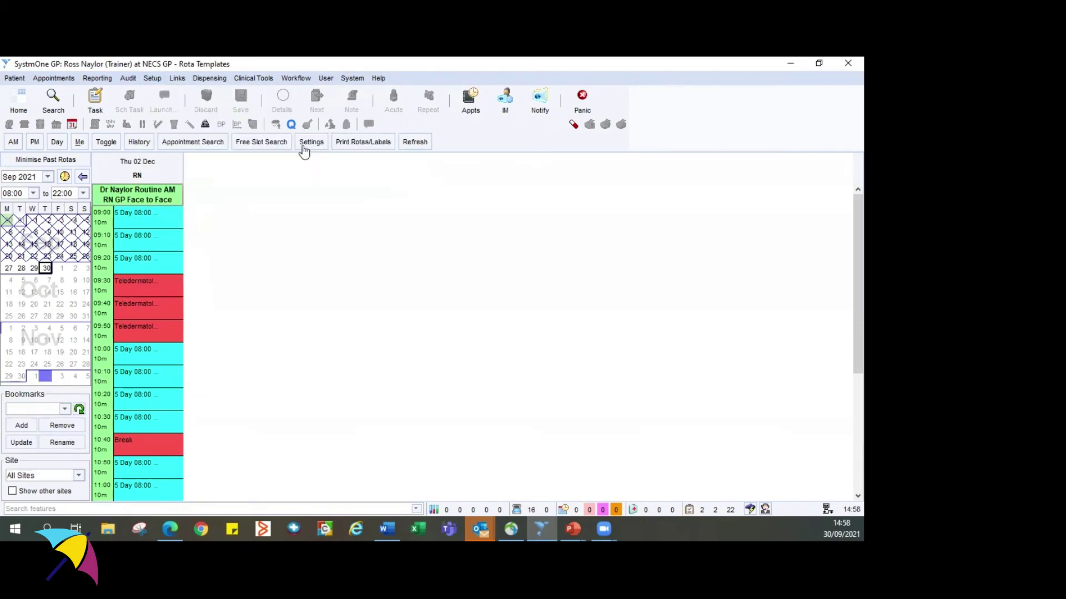
click(30, 142)
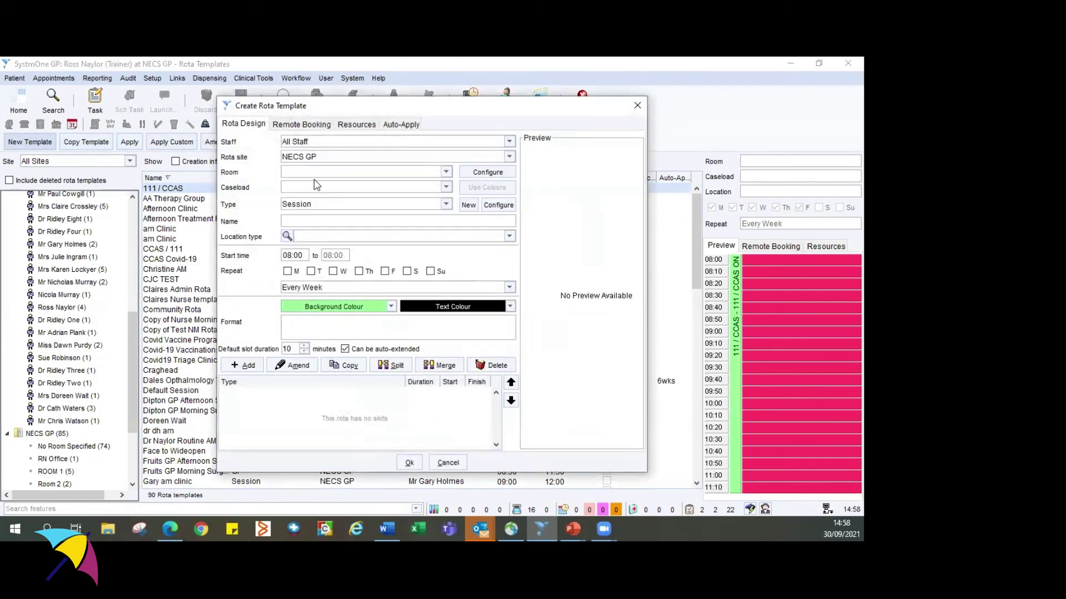
click(336, 160)
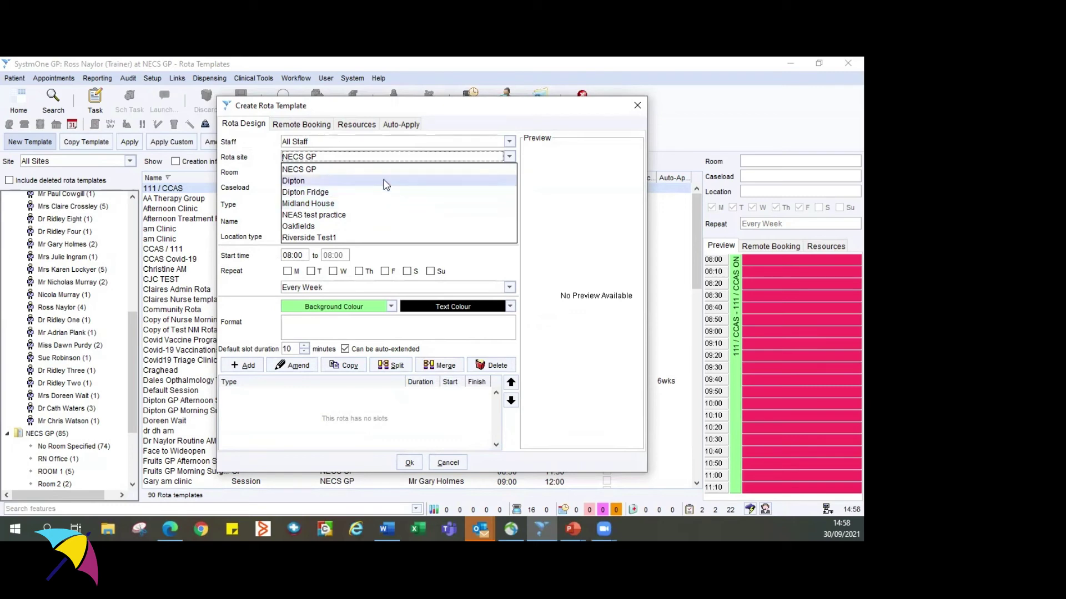
click(558, 156)
click(637, 105)
- View the public holidays and closed days, try a new closed day as a PM event, and discard it
click(157, 81)
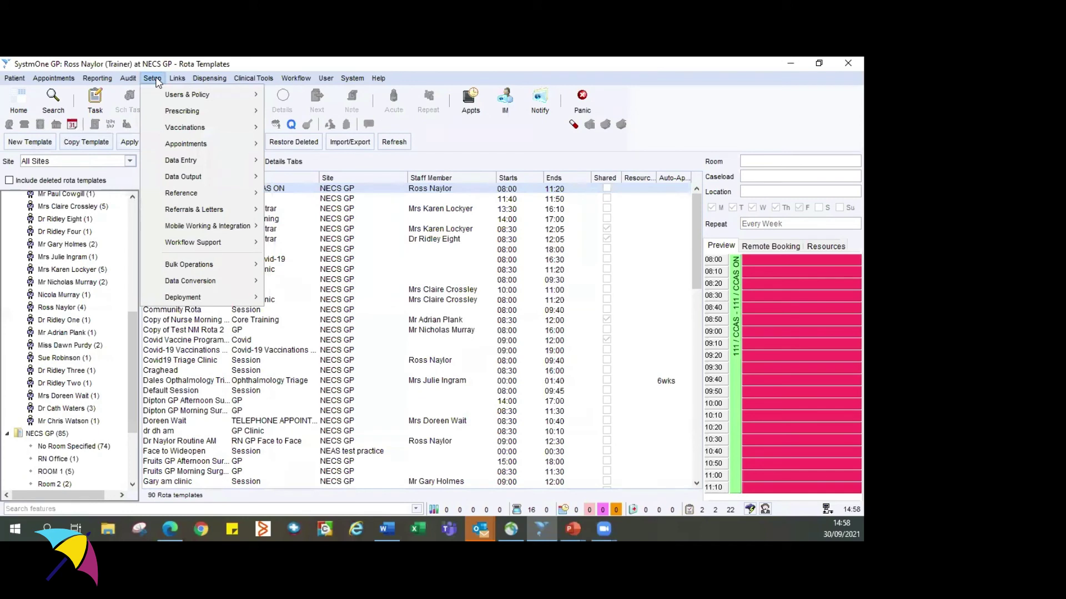
mouse_move(166, 93)
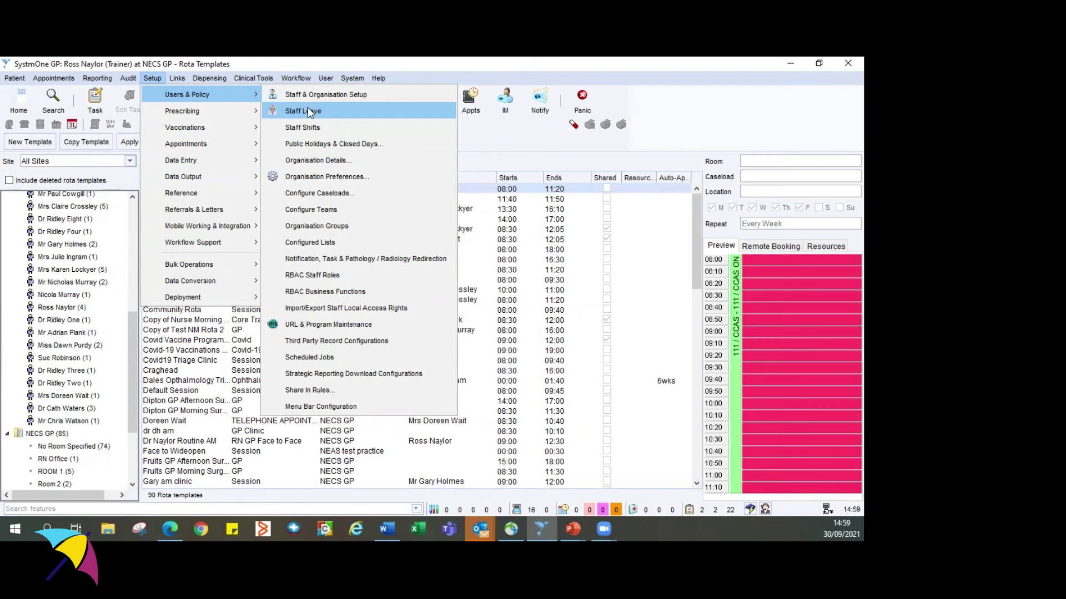
click(353, 146)
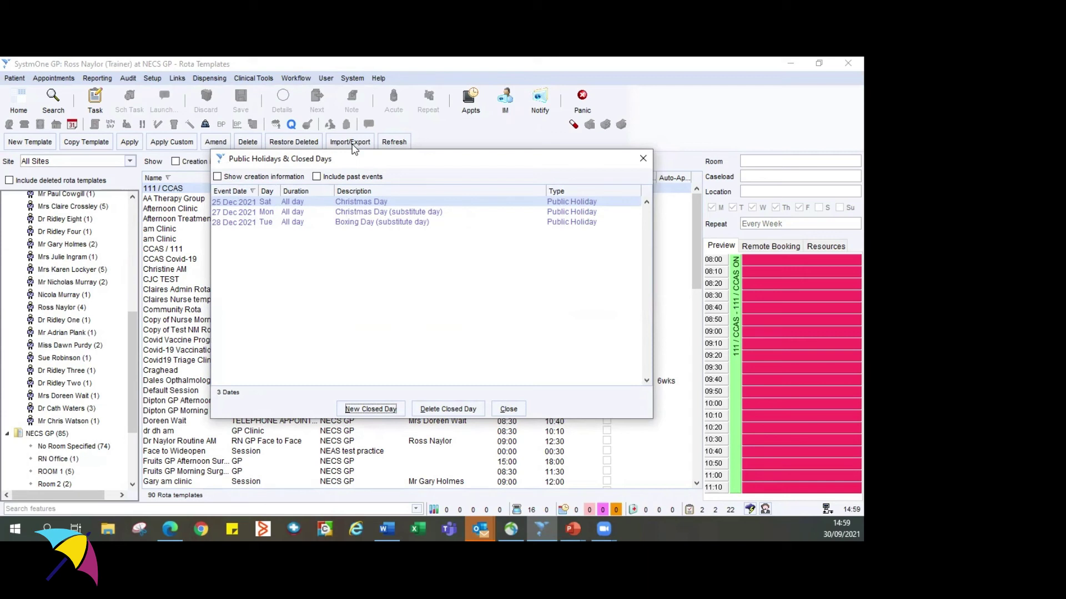
click(360, 409)
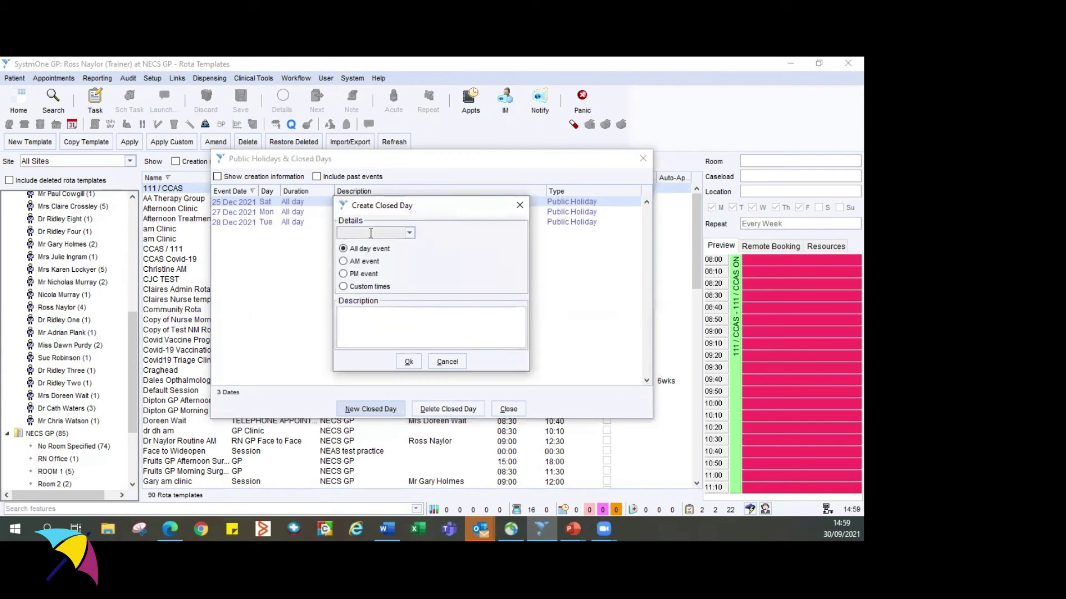
click(362, 274)
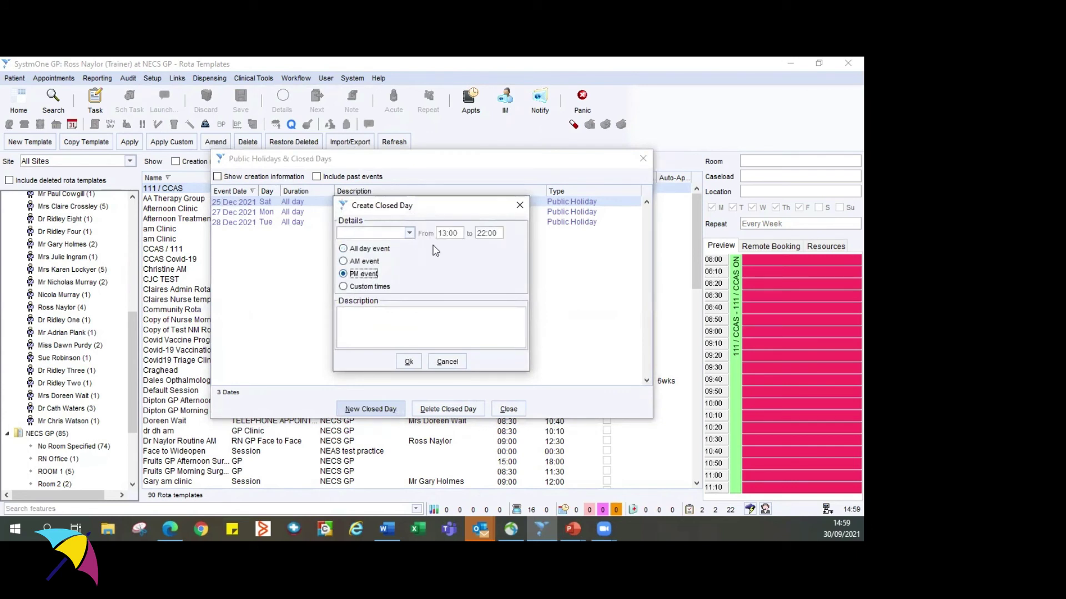
click(420, 310)
click(458, 365)
click(508, 409)
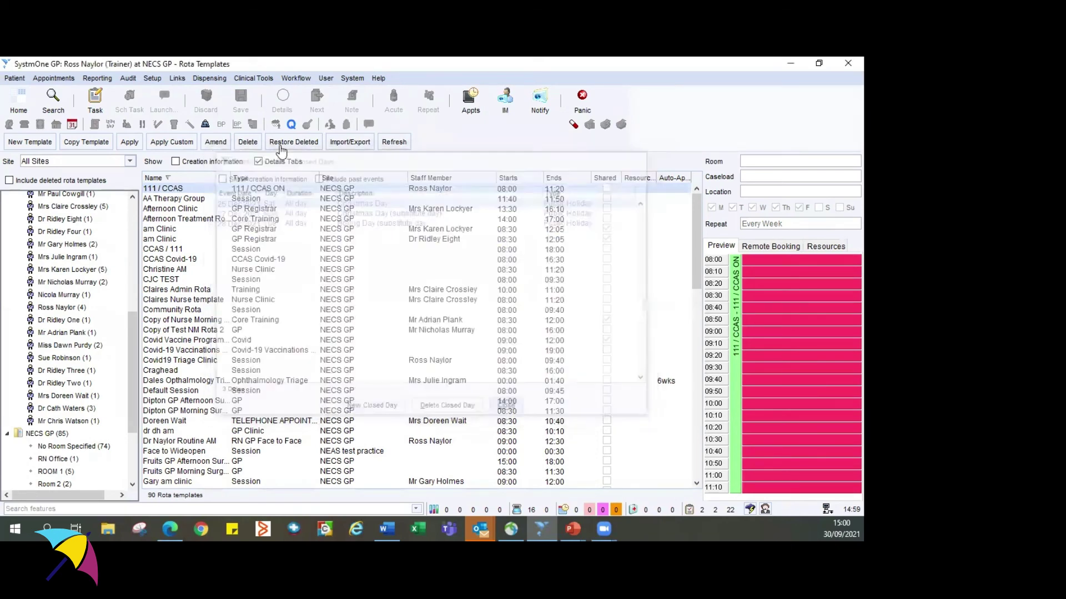
- Review the appointment Days & Times settings in Organisation Preferences, including surgery days, surgery times and staff working hours
click(154, 80)
mouse_move(189, 95)
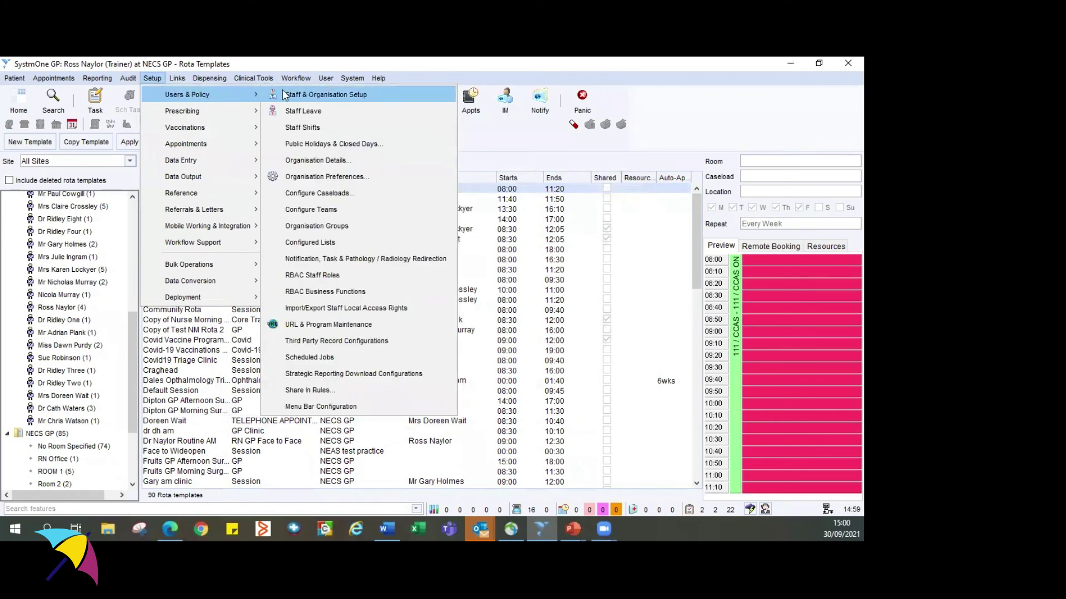
click(331, 177)
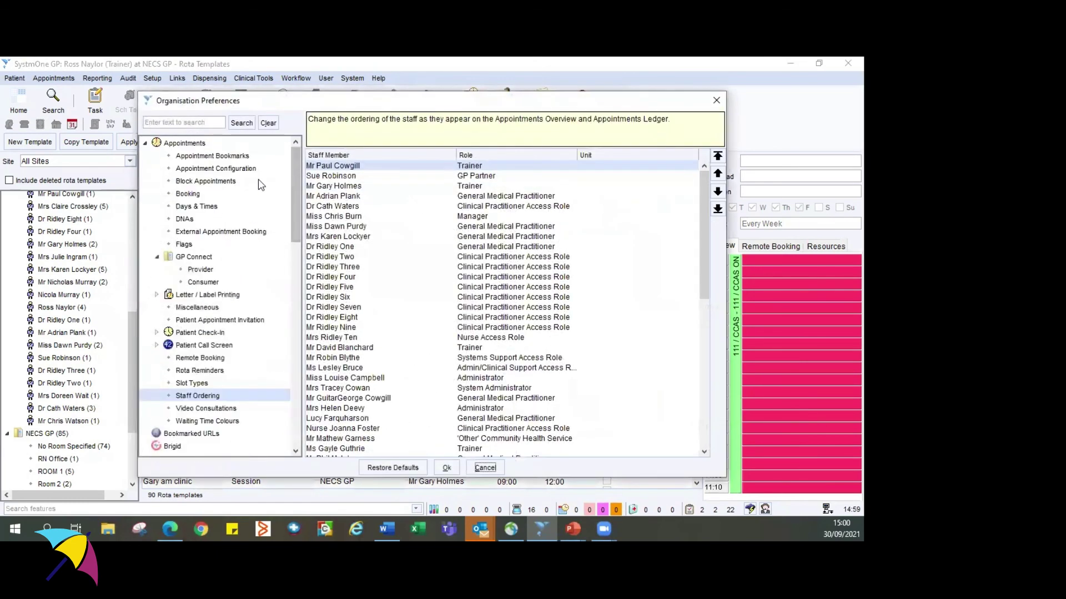
click(204, 207)
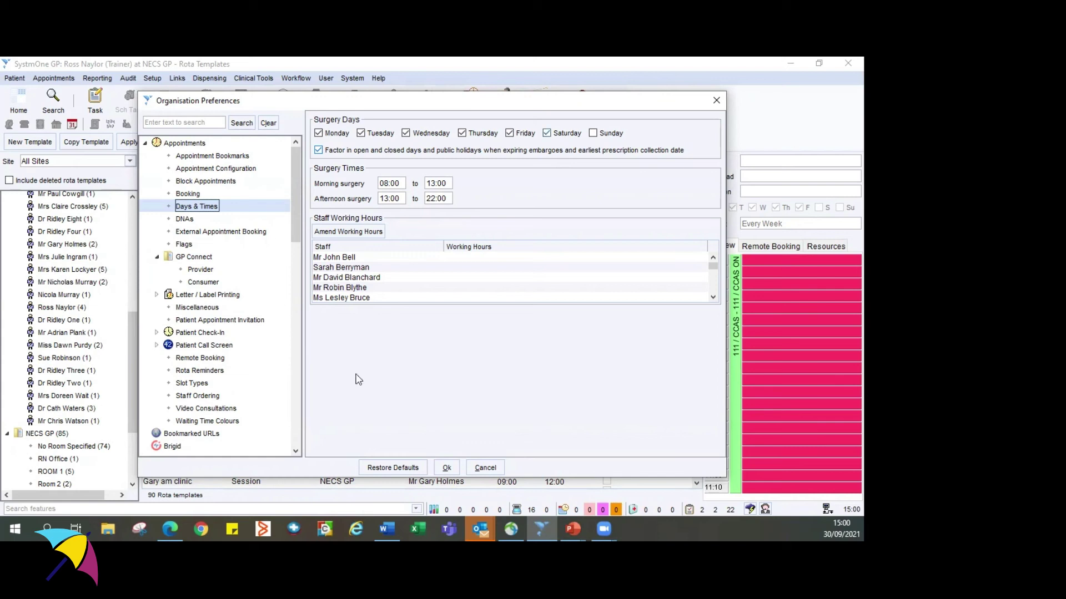
click(717, 106)
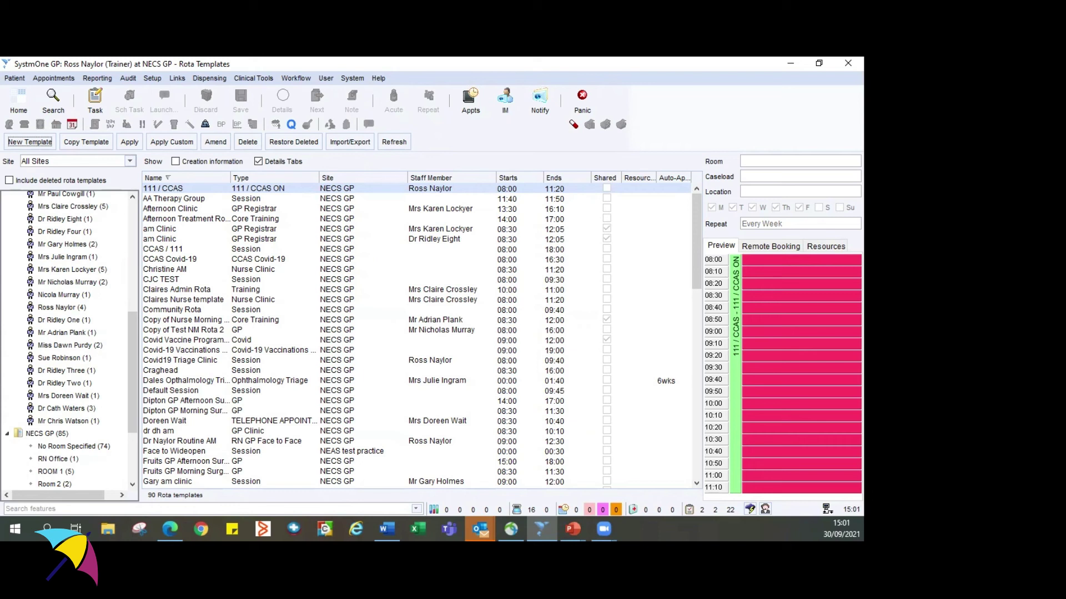
- Review the Patient Appointment Invitation settings in Organisation Preferences, including the bookable rota types and their invitation categories
click(159, 79)
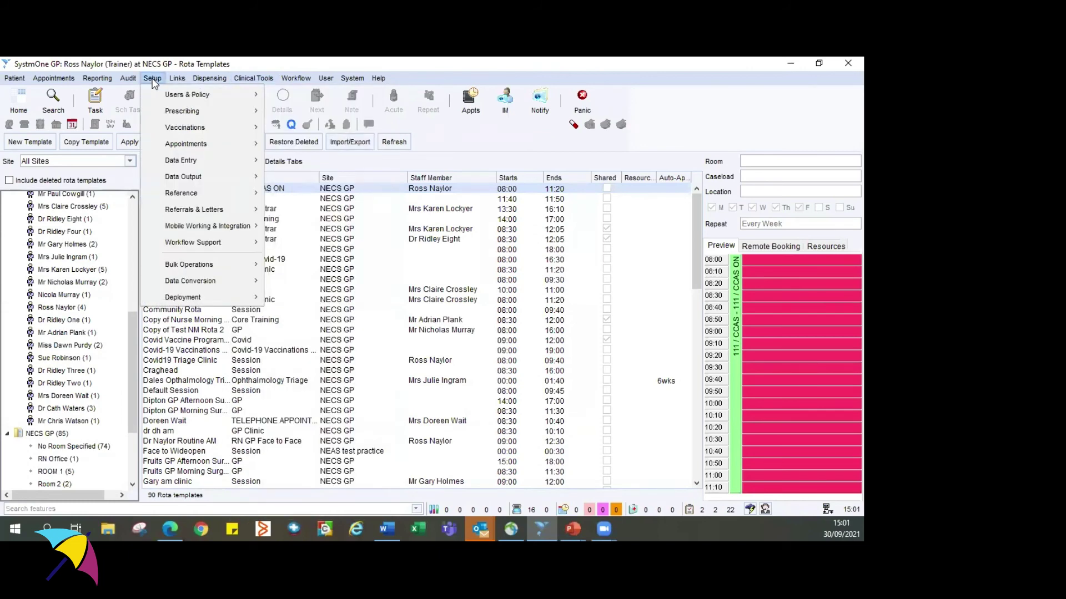
mouse_move(212, 94)
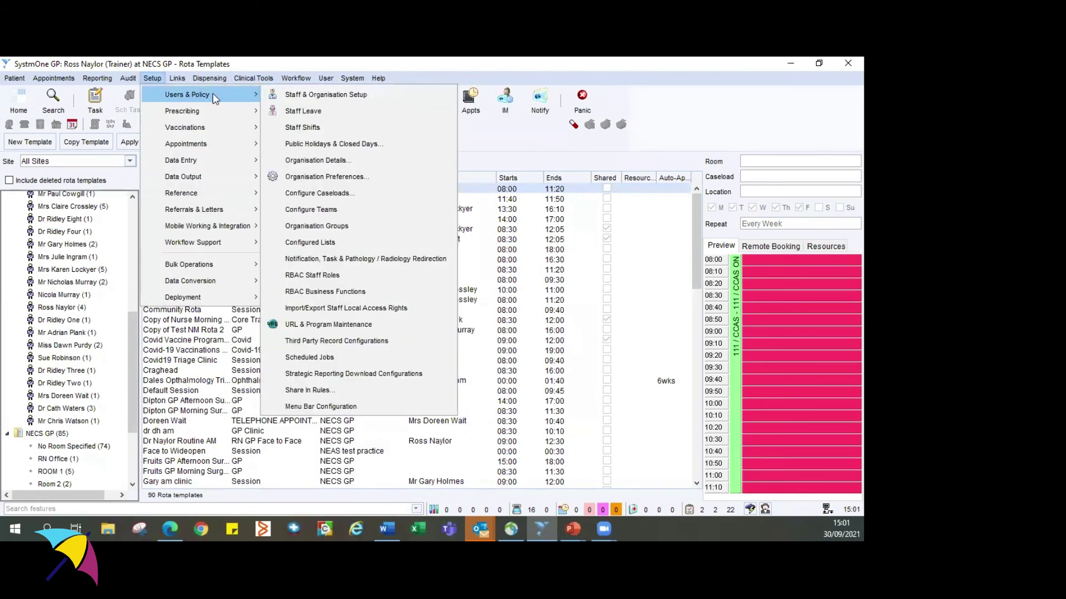
click(284, 178)
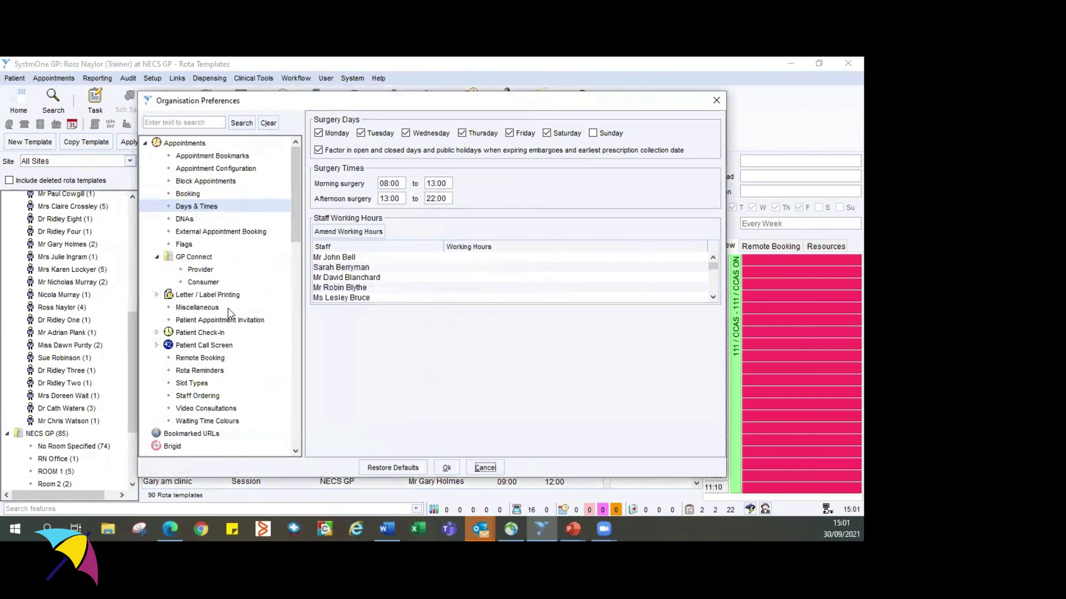
click(226, 320)
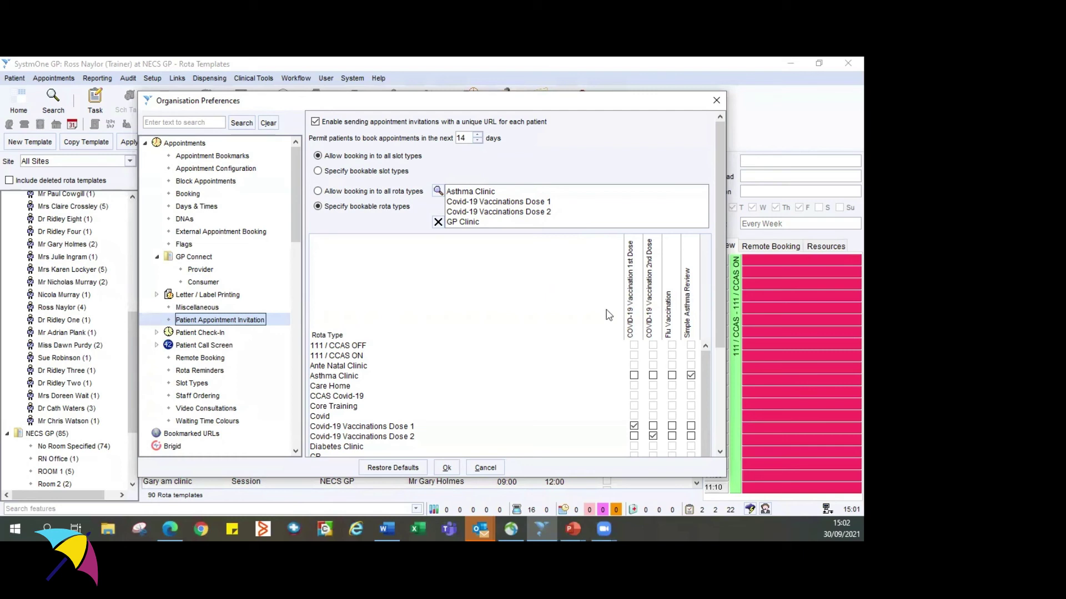
scroll(610, 307, down, 2)
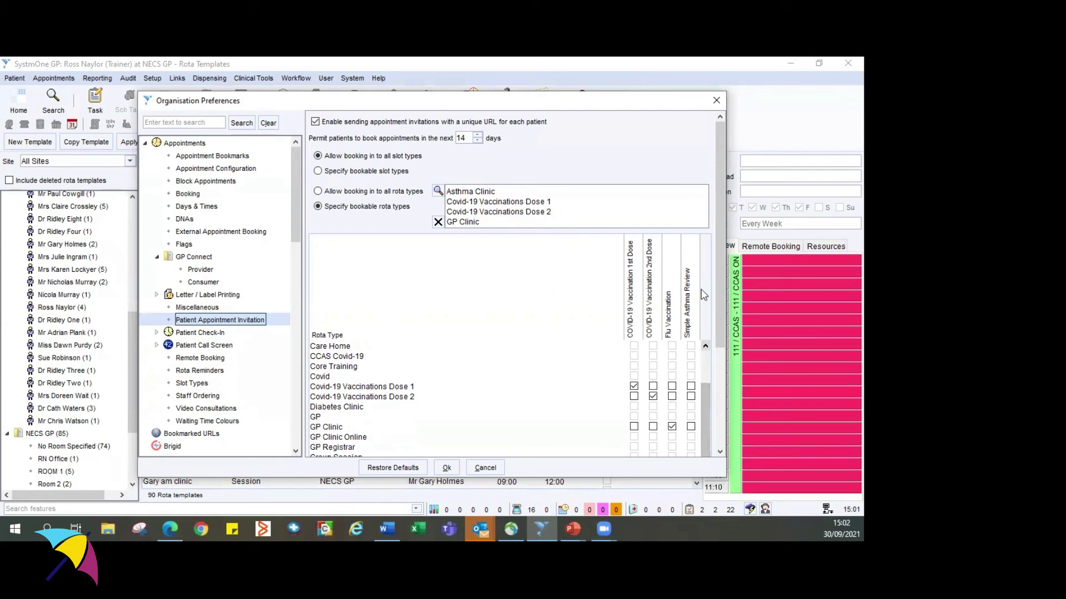
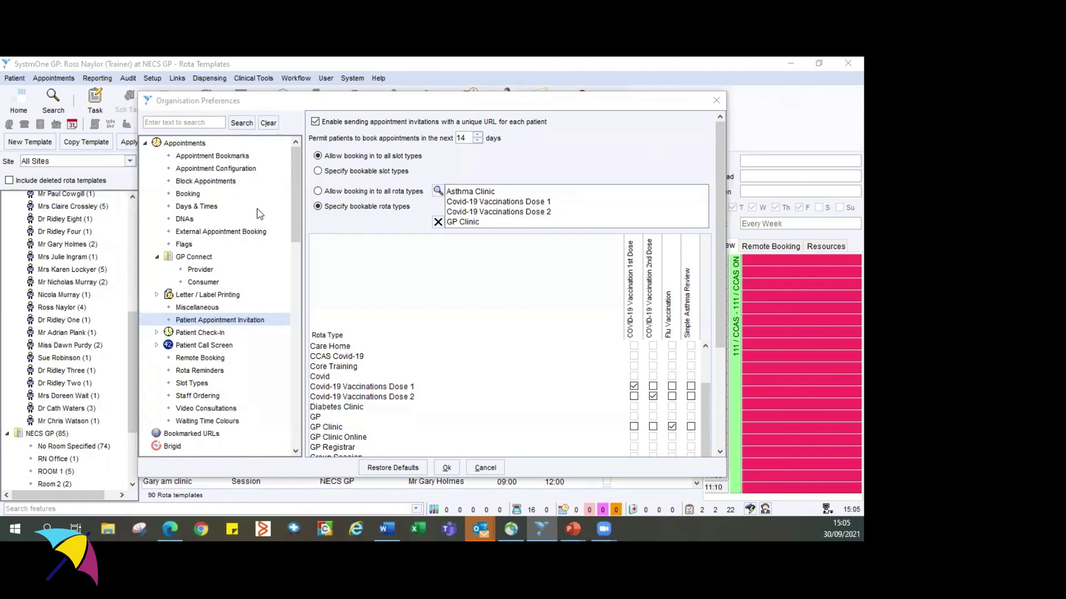
- Review the Online Services Appointment Booking preferences, including the booking period, the cut-off before appointments and the future appointments limit
scroll(294, 282, down, 2)
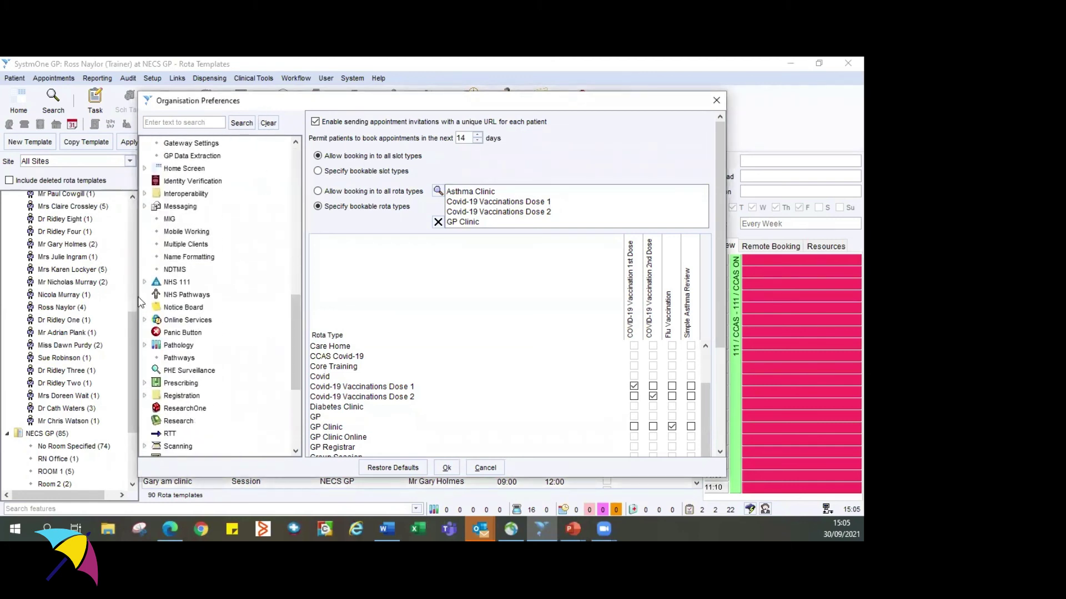
click(144, 320)
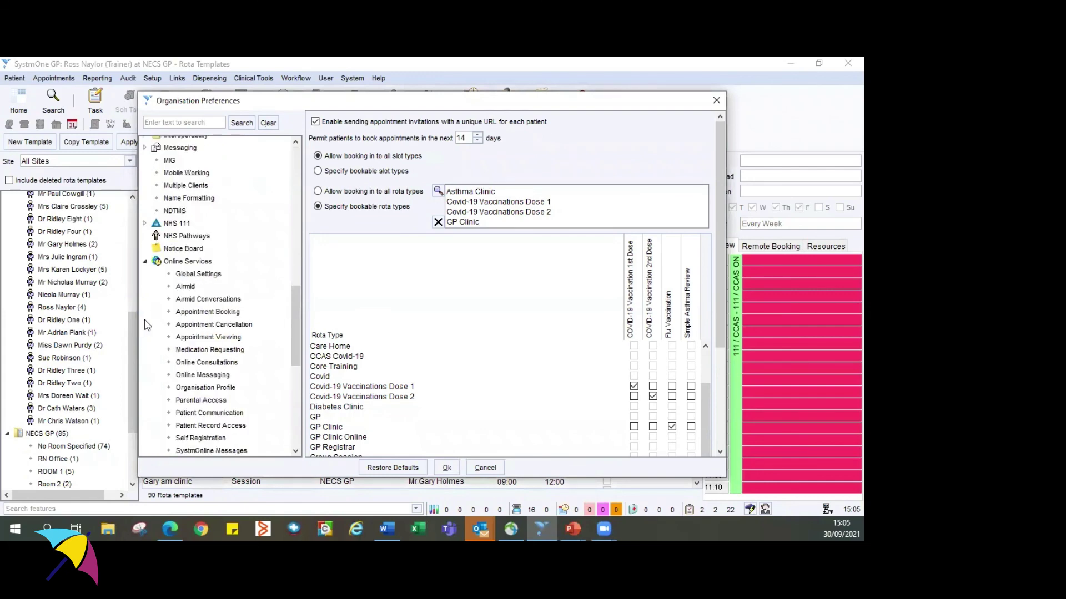
click(240, 313)
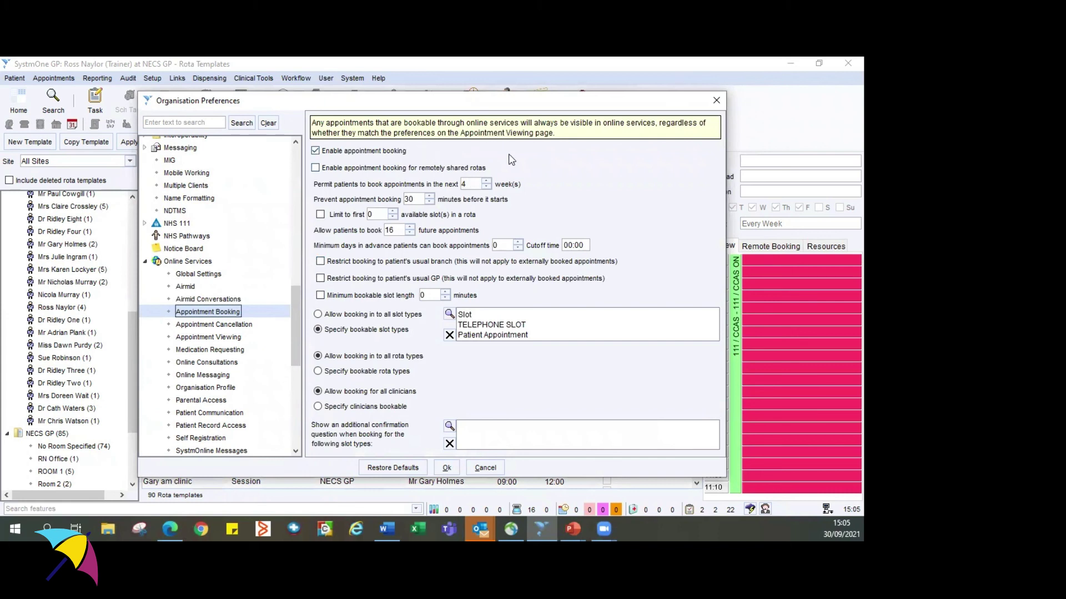
click(474, 185)
click(419, 201)
click(389, 230)
- Allow online booking into all slot types, and restrict bookable rota types to RN GP Face to Face and Session
click(375, 315)
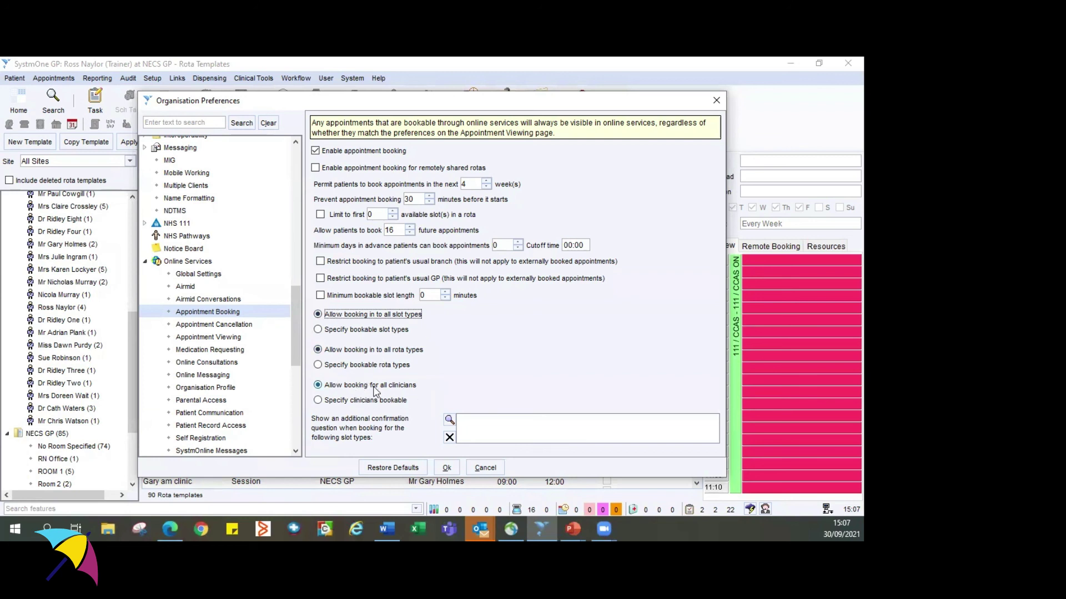
click(387, 366)
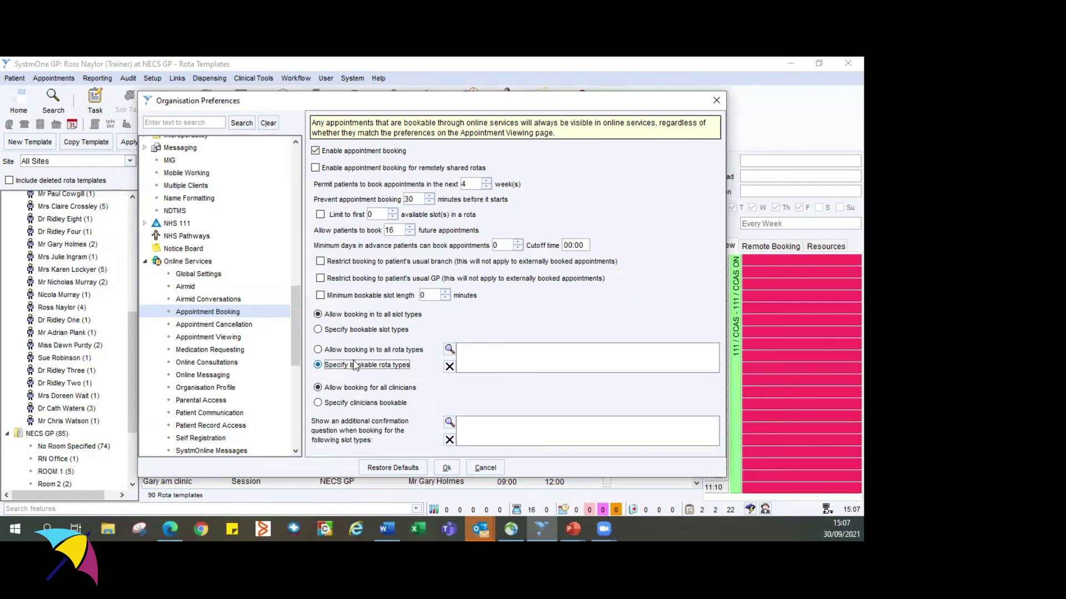
click(450, 350)
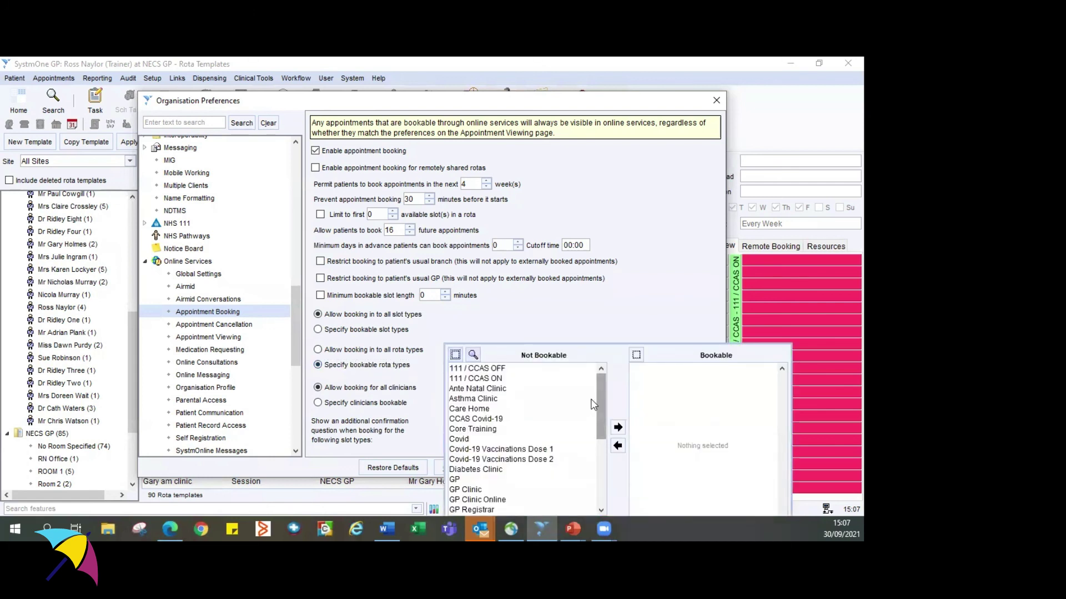
drag(600, 402, 601, 472)
double_click(477, 432)
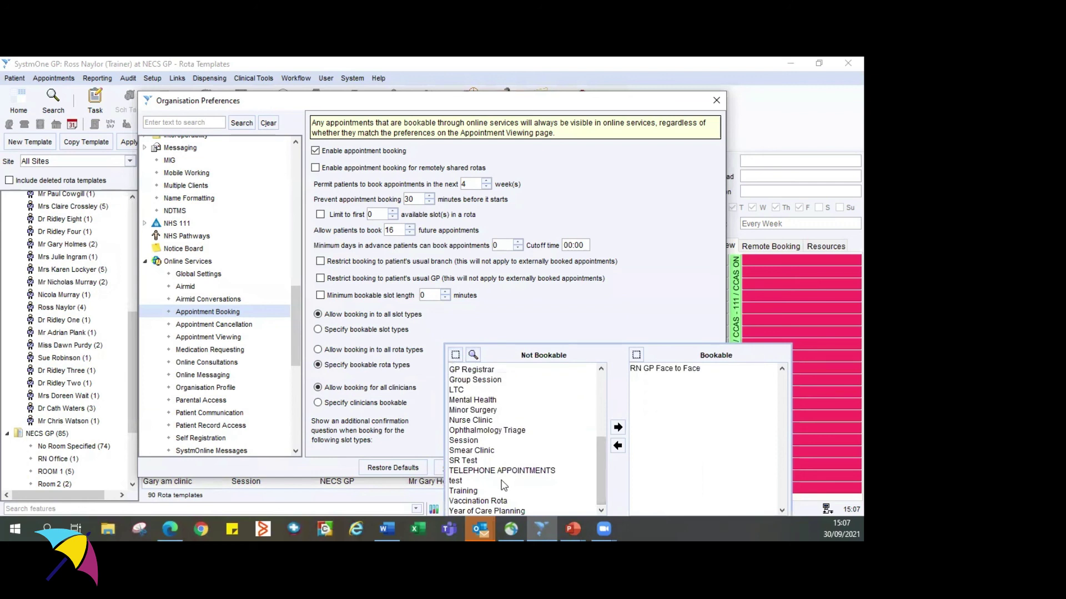
scroll(488, 433, up, 1)
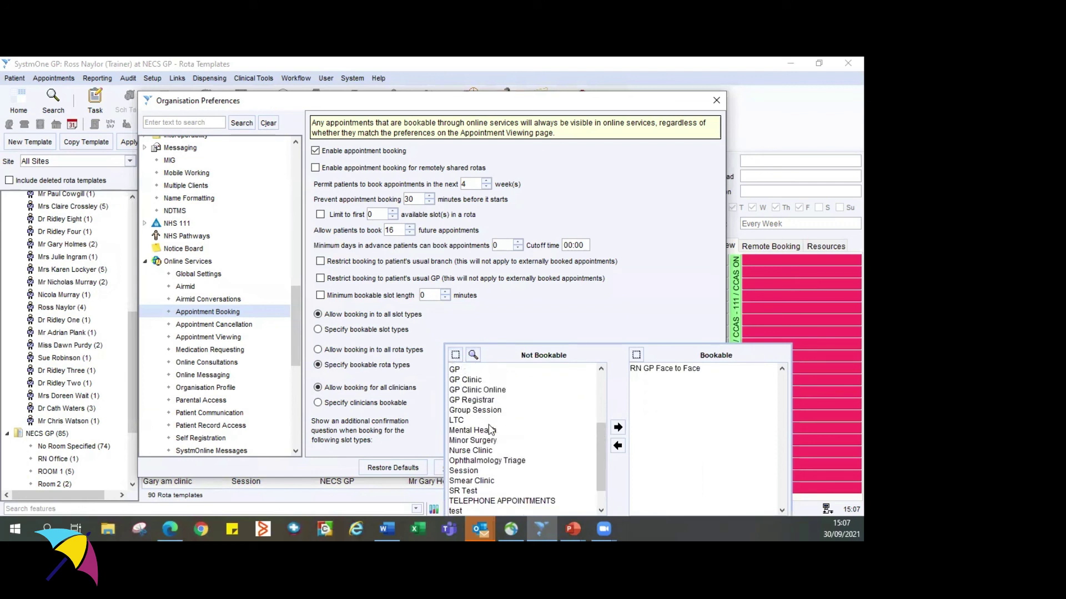
double_click(473, 472)
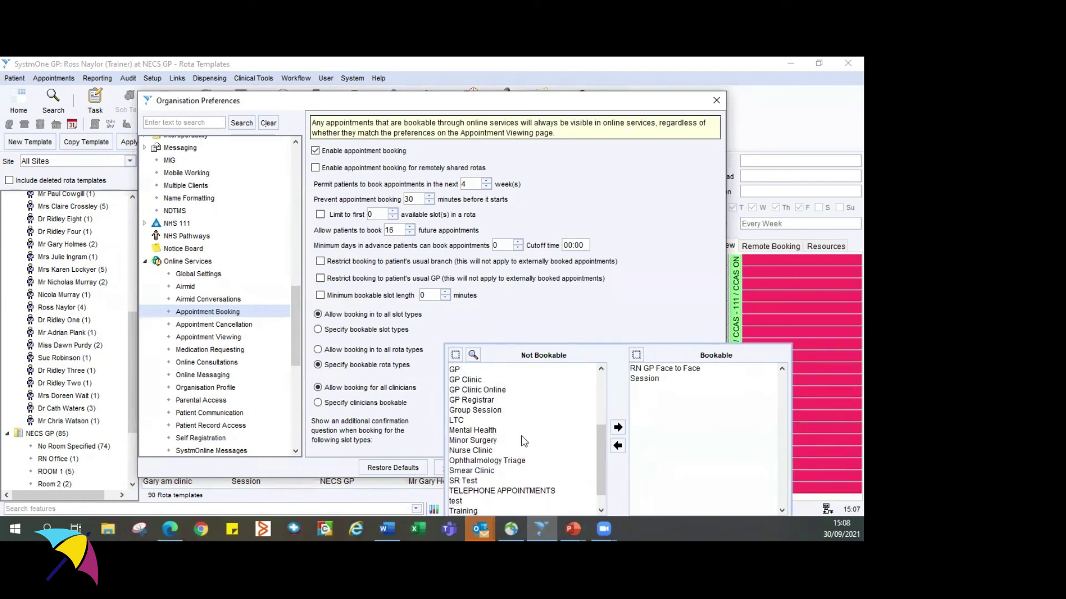
- Add GP, GP Clinic and GP Registrar to the rota types bookable online
scroll(523, 441, up, 1)
double_click(487, 401)
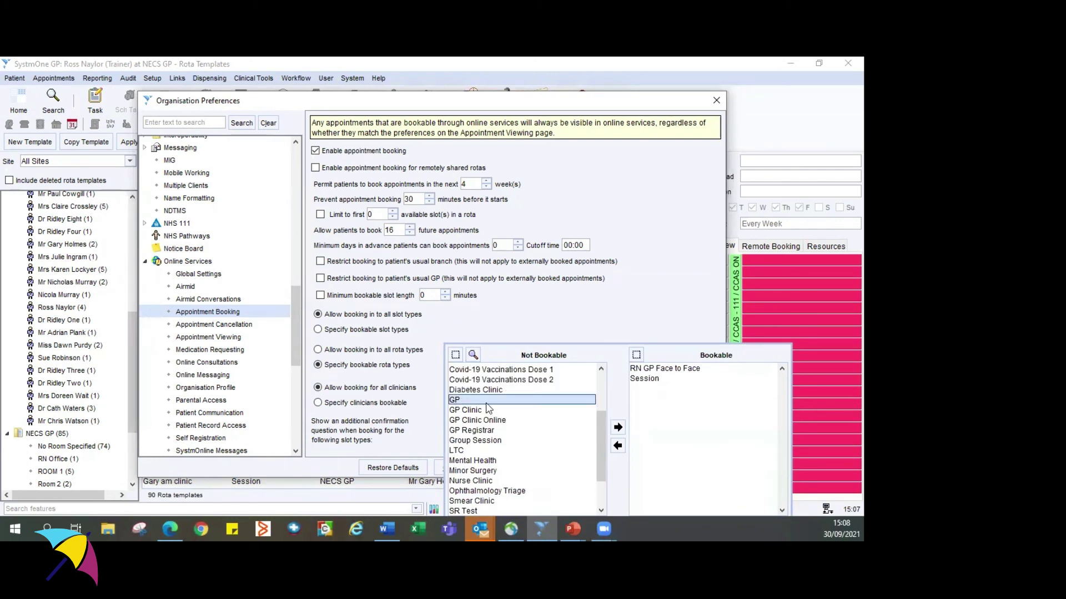
double_click(483, 401)
click(488, 411)
double_click(489, 412)
scroll(535, 435, up, 3)
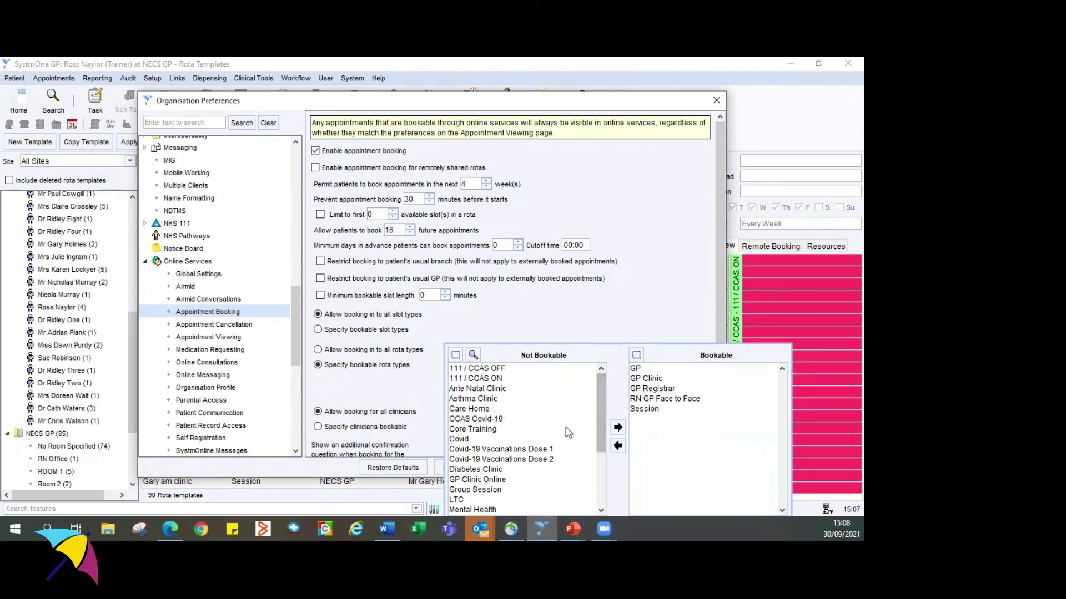
click(606, 323)
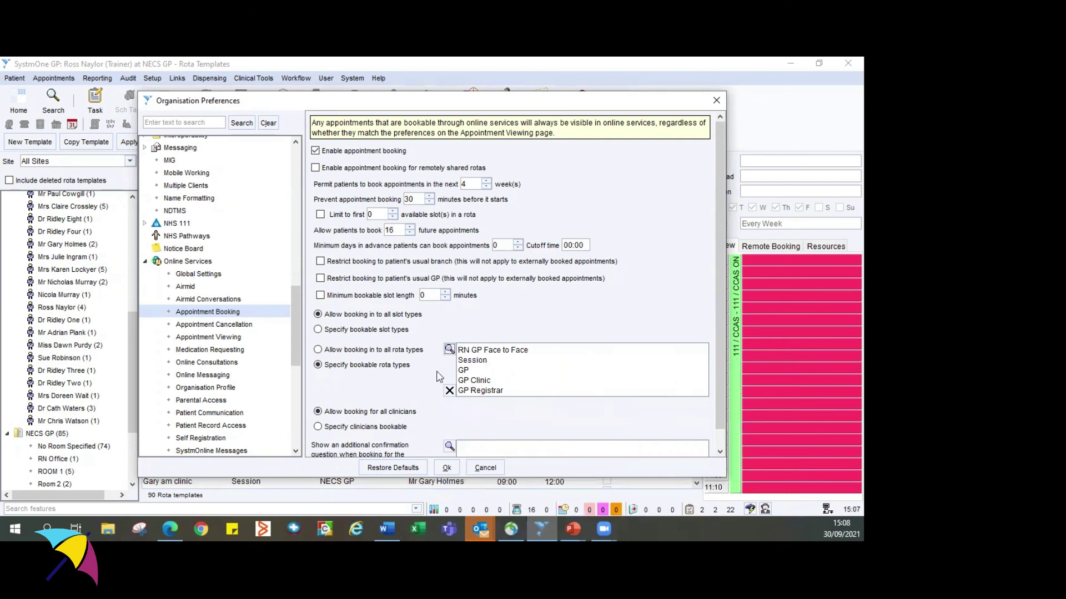
- Restrict online booking to specified slot types and remove TELEPHONE SLOT from the bookable ones
click(317, 329)
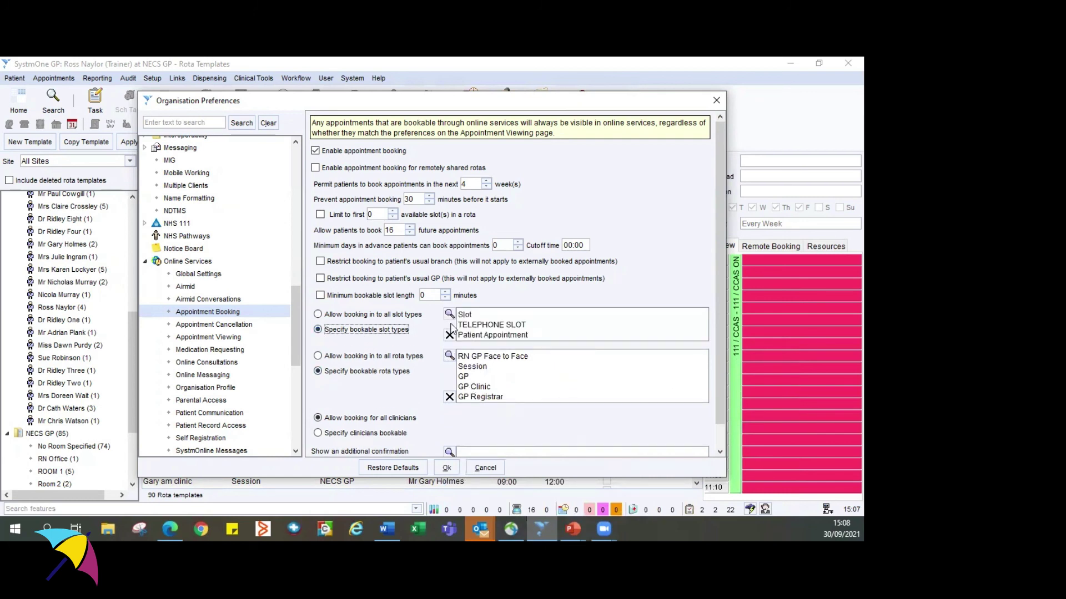
click(449, 314)
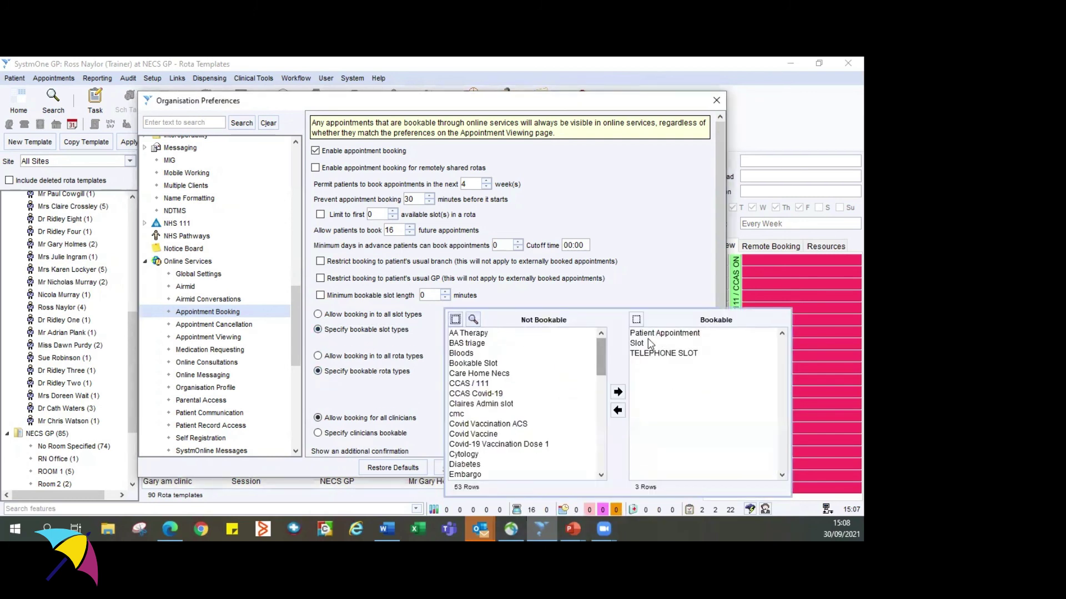
click(657, 354)
click(617, 410)
- Try adding Same Day Appointments Only, RN Five Day Embargo and Same Day Emrgency Appointment as bookable slot types, and discard the preference changes
drag(604, 347, 593, 437)
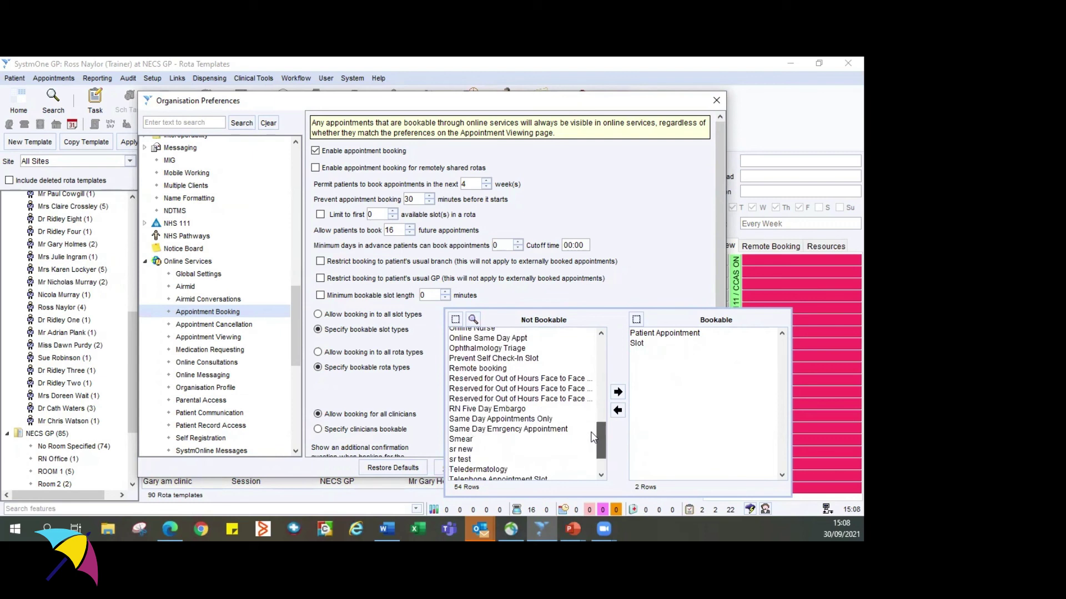
double_click(522, 419)
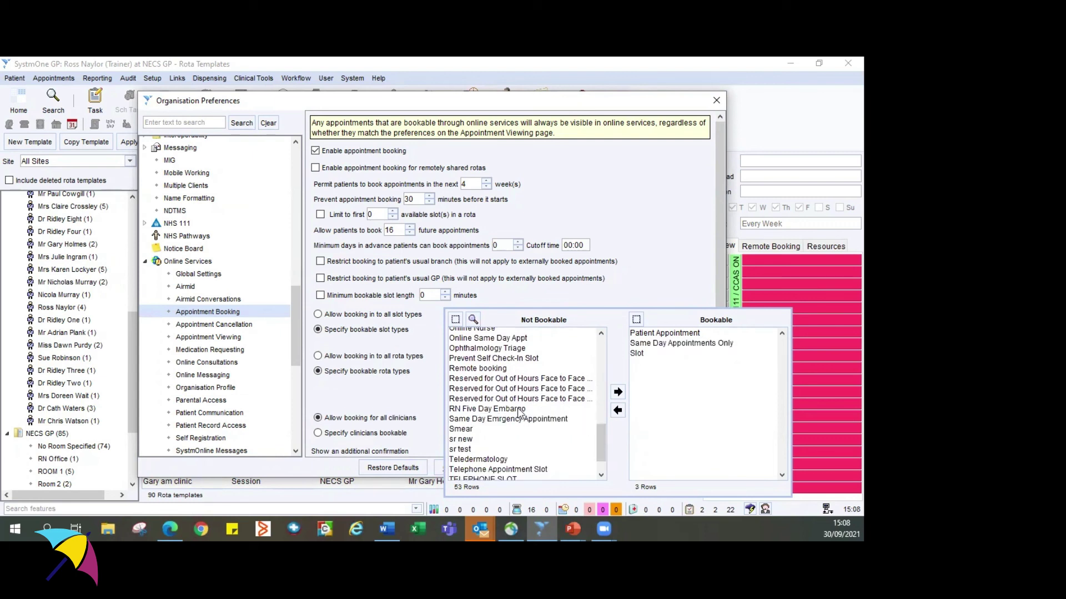
double_click(520, 409)
click(519, 410)
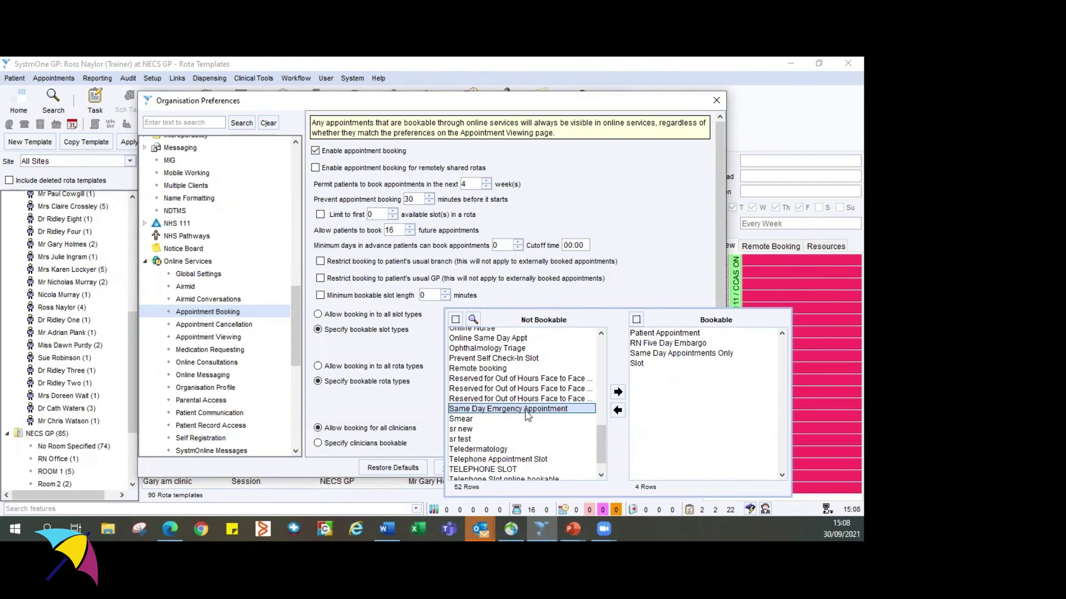
double_click(530, 415)
click(655, 257)
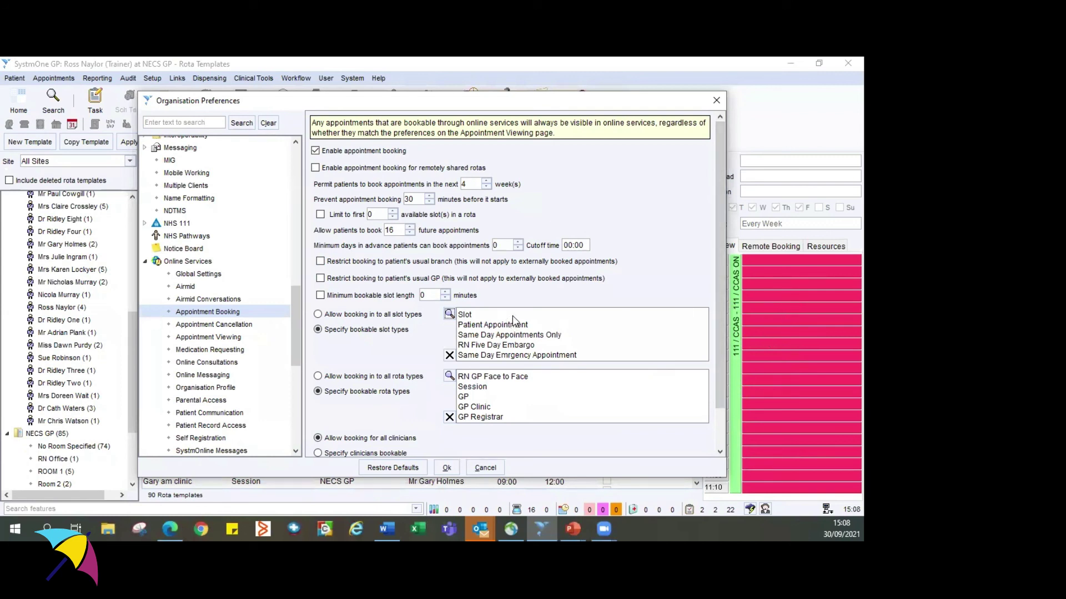
scroll(513, 321, down, 2)
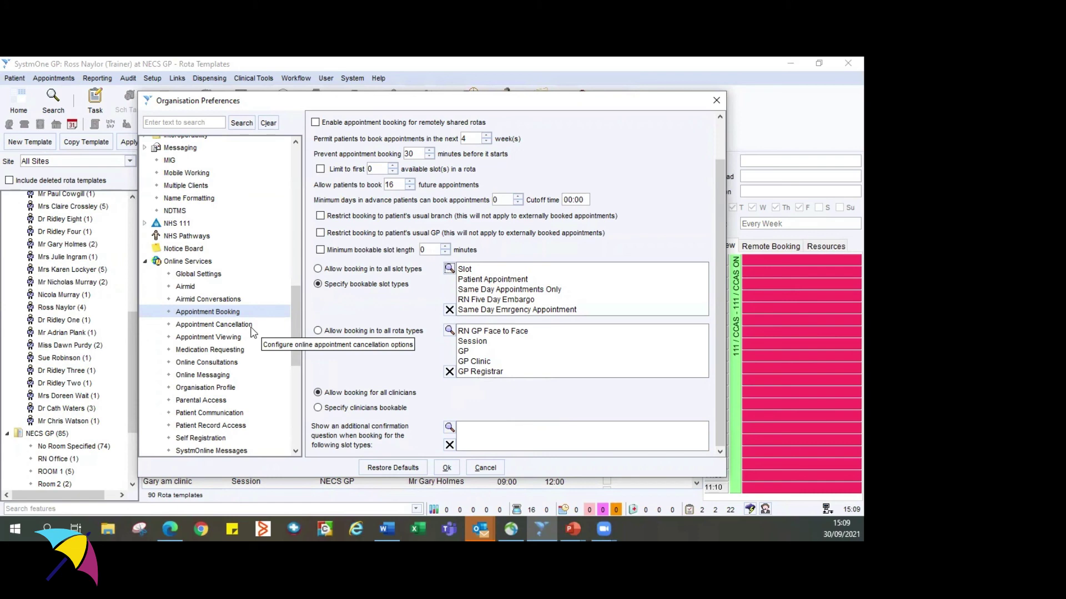
click(481, 469)
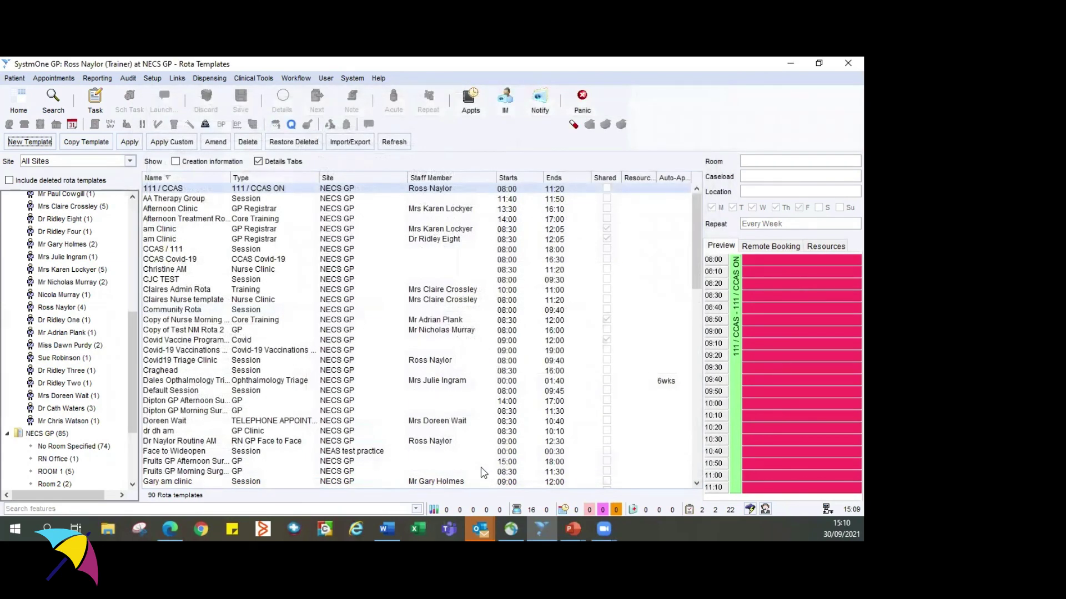